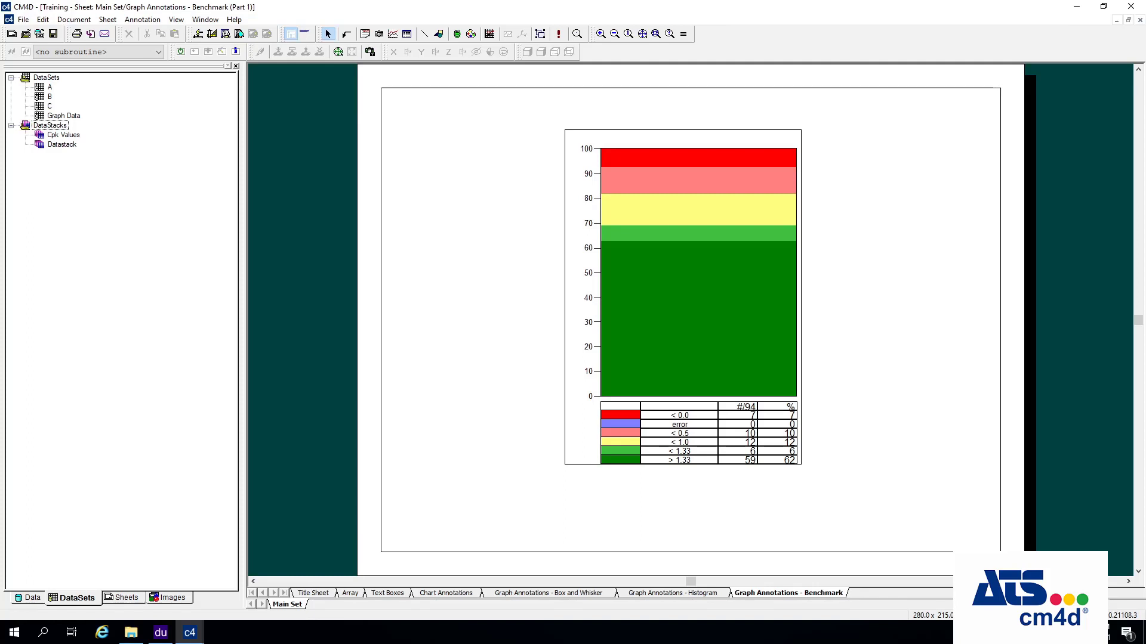
pyautogui.click(666, 254)
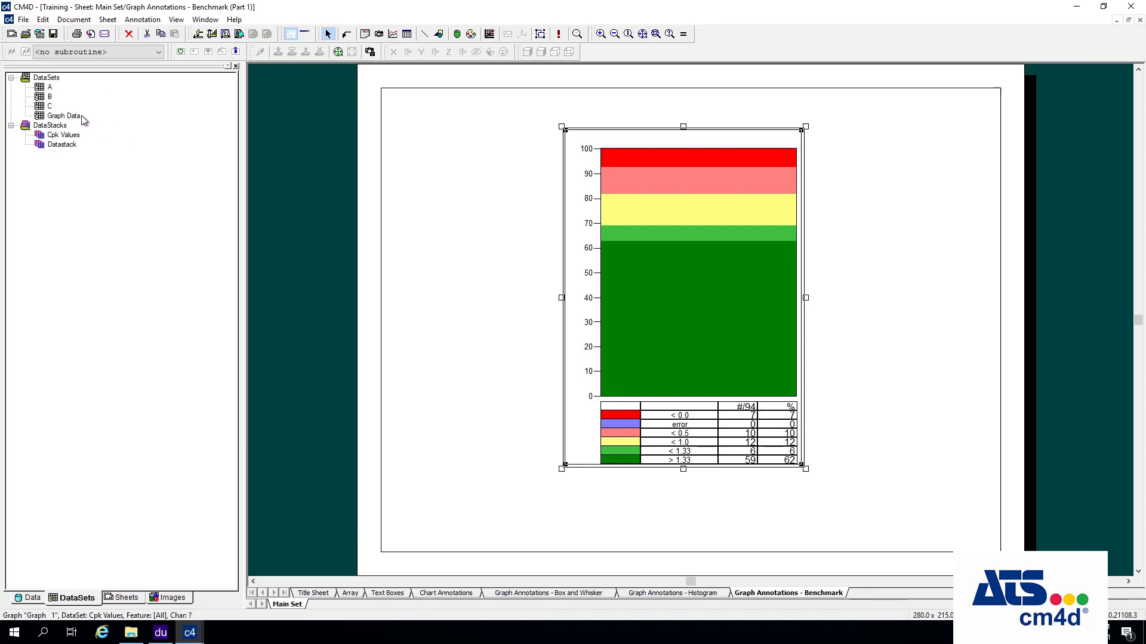
pyautogui.click(65, 123)
pyautogui.click(52, 97)
# - Add a new sheet labelled "Graph Annotations - Target Charts" to the Main Set and open it
pyautogui.click(125, 597)
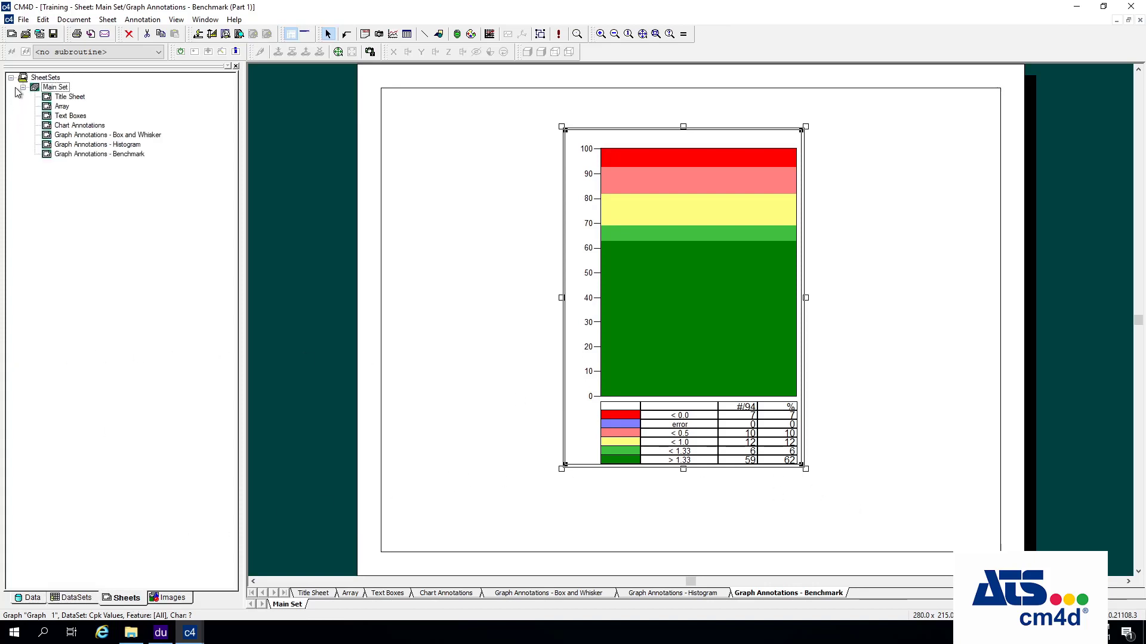
pyautogui.rightClick(62, 87)
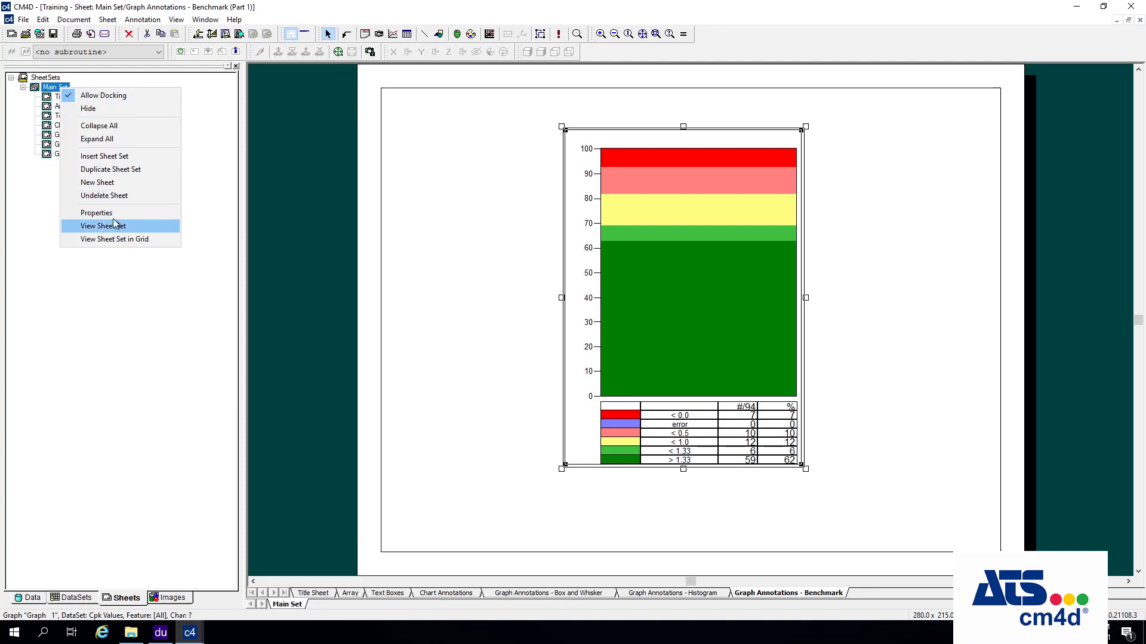
pyautogui.click(124, 184)
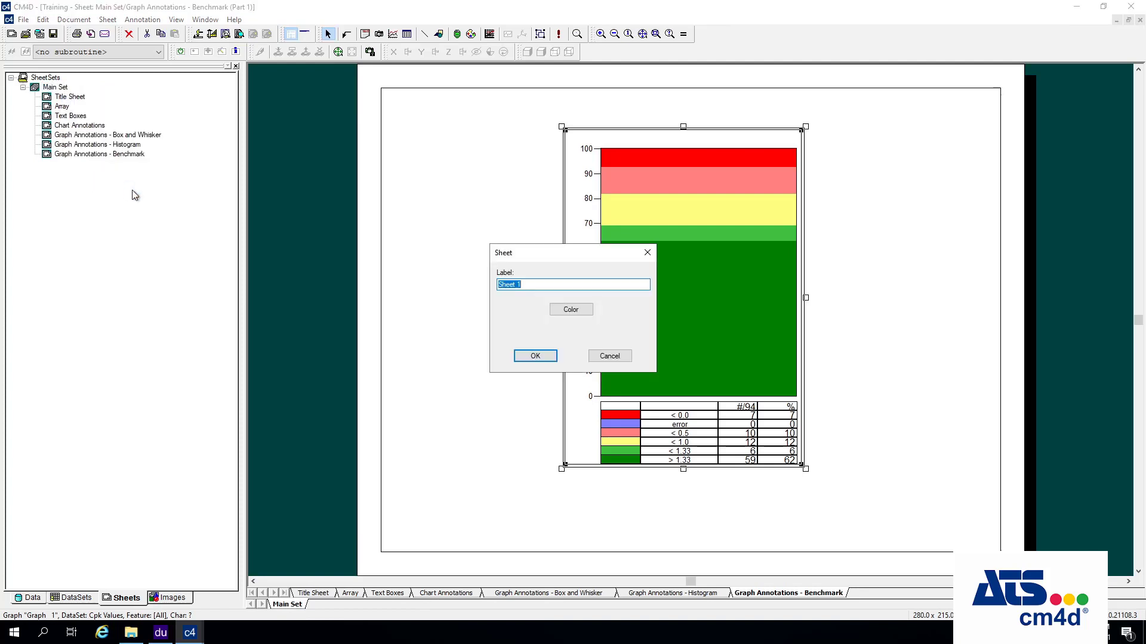
pyautogui.write('Graph Annotations - Target Charts')
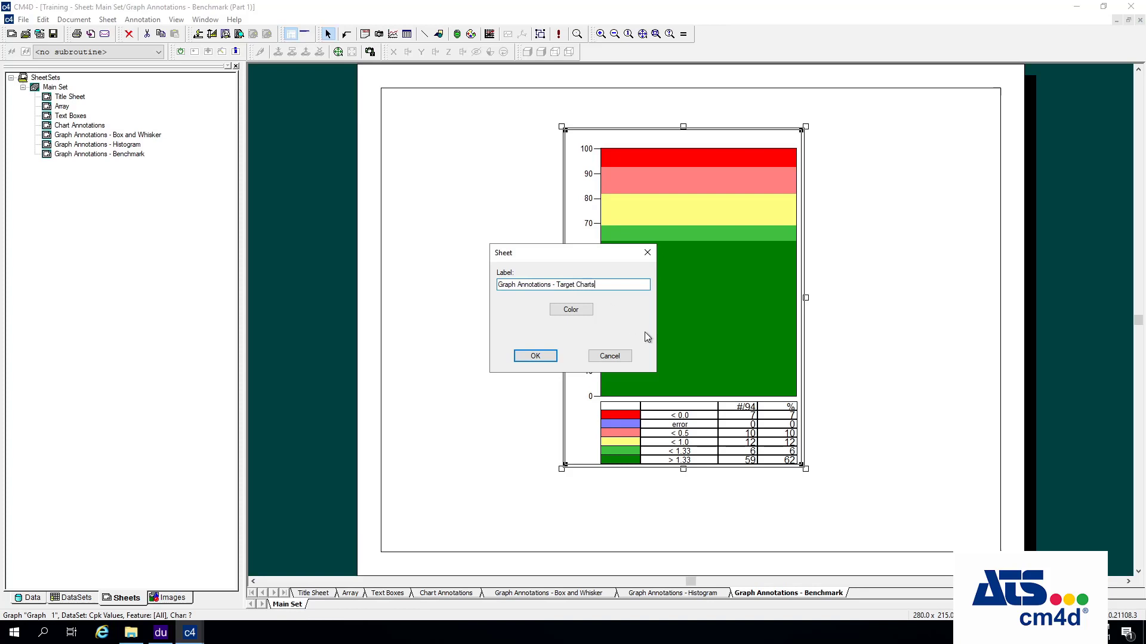
pyautogui.click(540, 356)
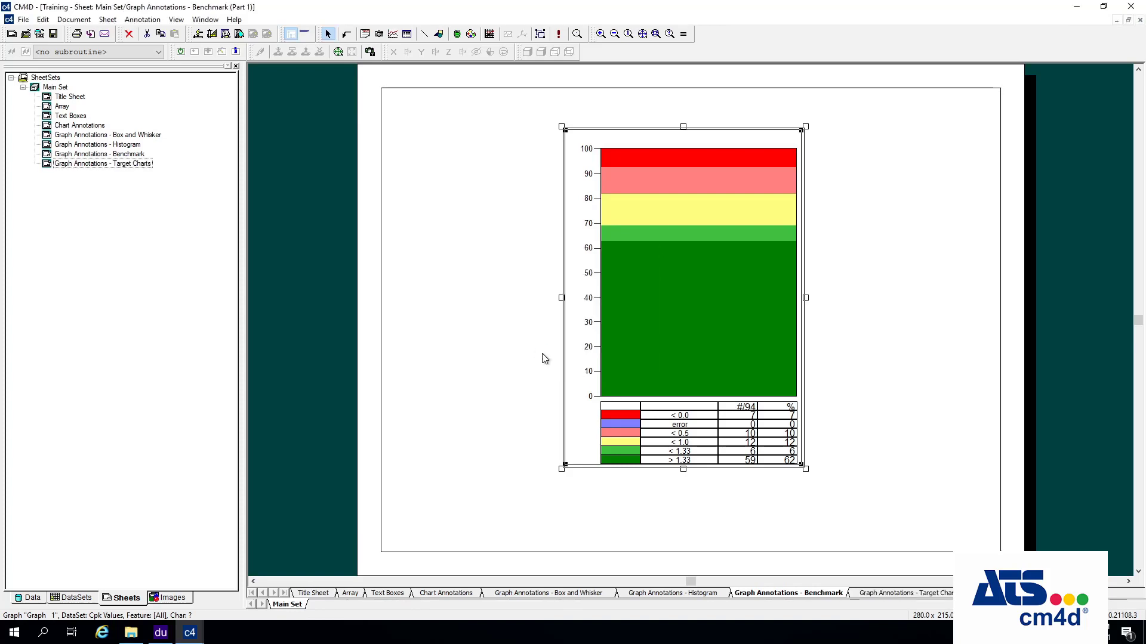
pyautogui.click(910, 593)
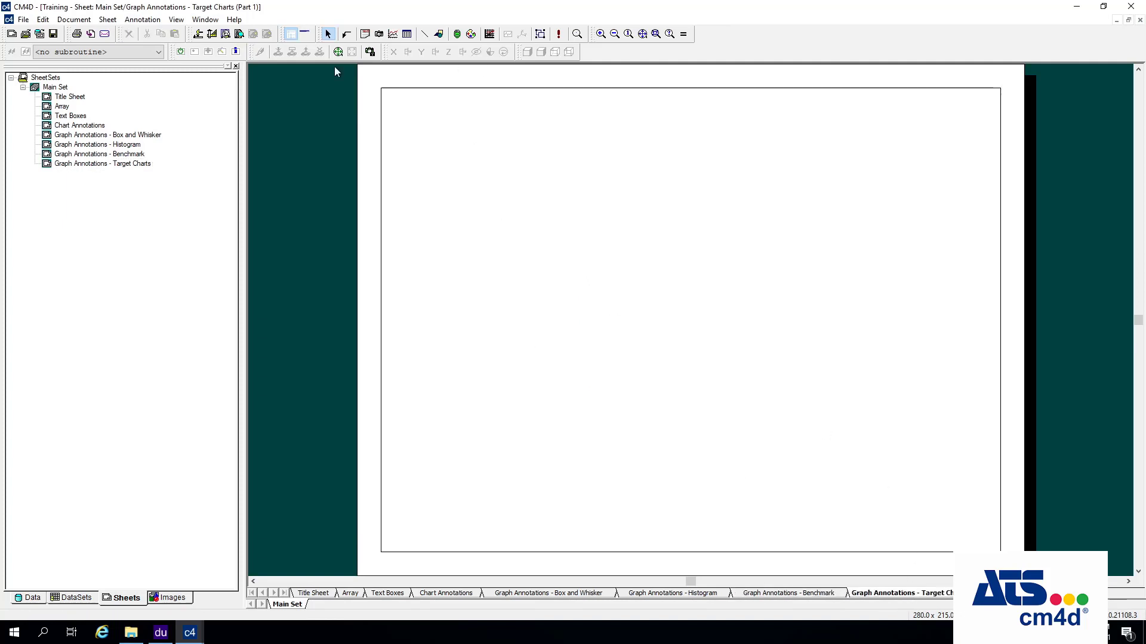
# - Place a square graph annotation in the upper-left corner of the blank sheet and set its graph type to Target
pyautogui.click(490, 35)
pyautogui.moveTo(400, 115); pyautogui.dragTo(559, 269)
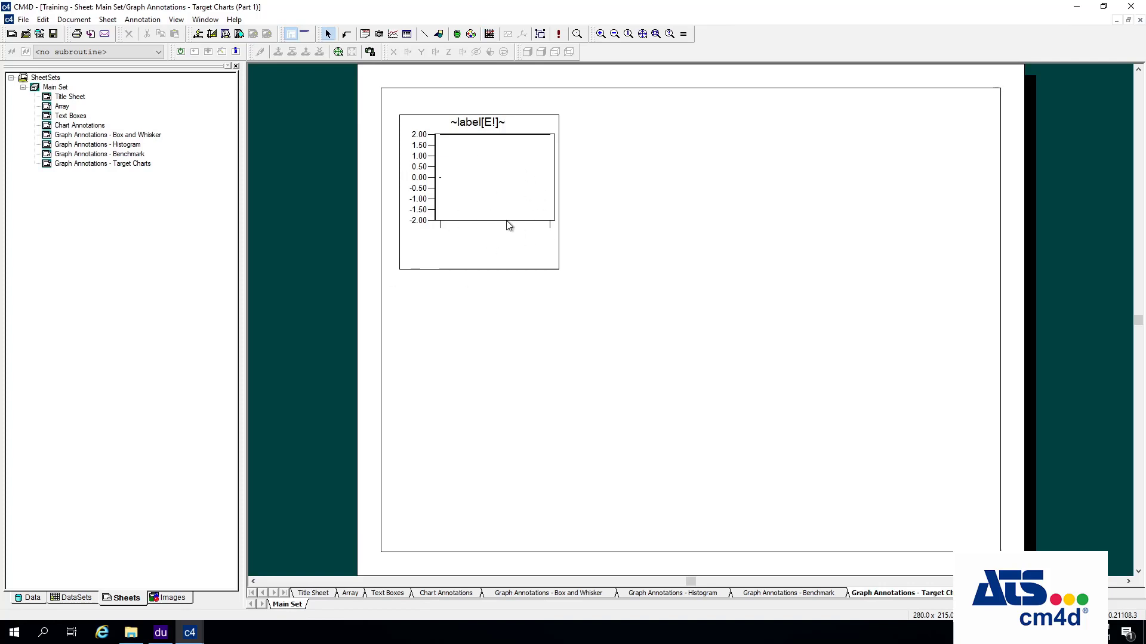
pyautogui.click(509, 197)
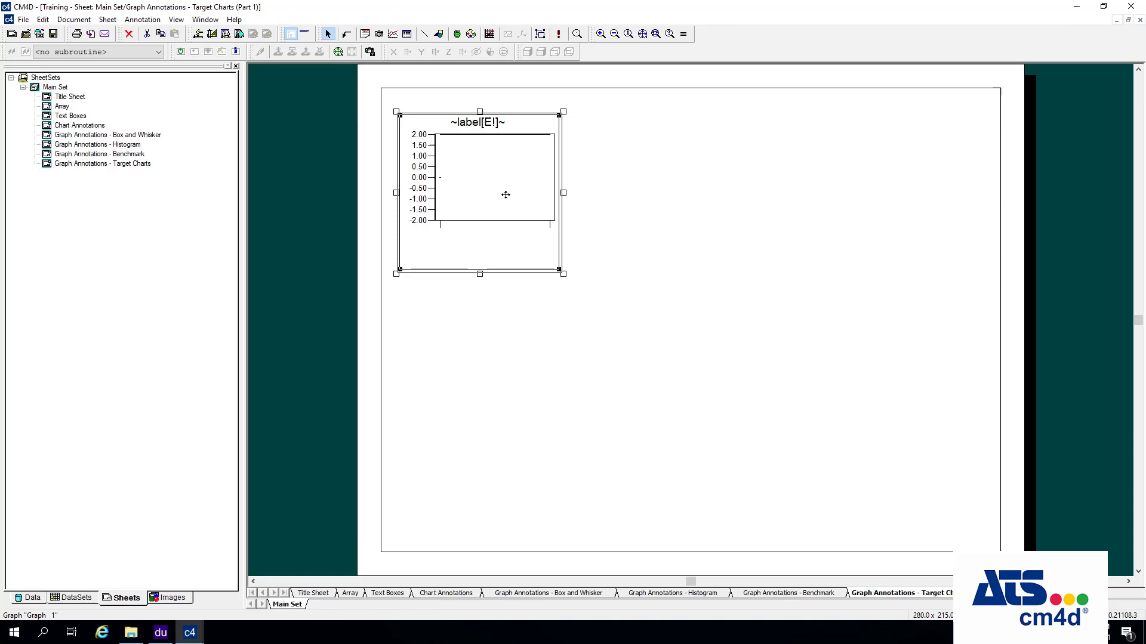
pyautogui.rightClick(505, 195)
pyautogui.click(542, 219)
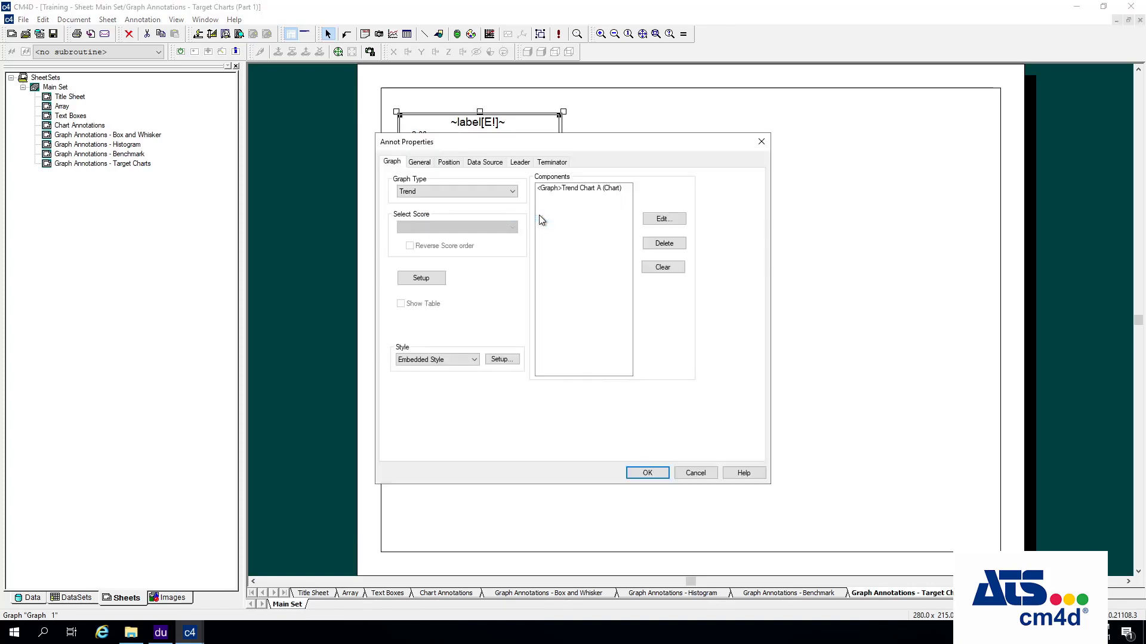
pyautogui.click(425, 190)
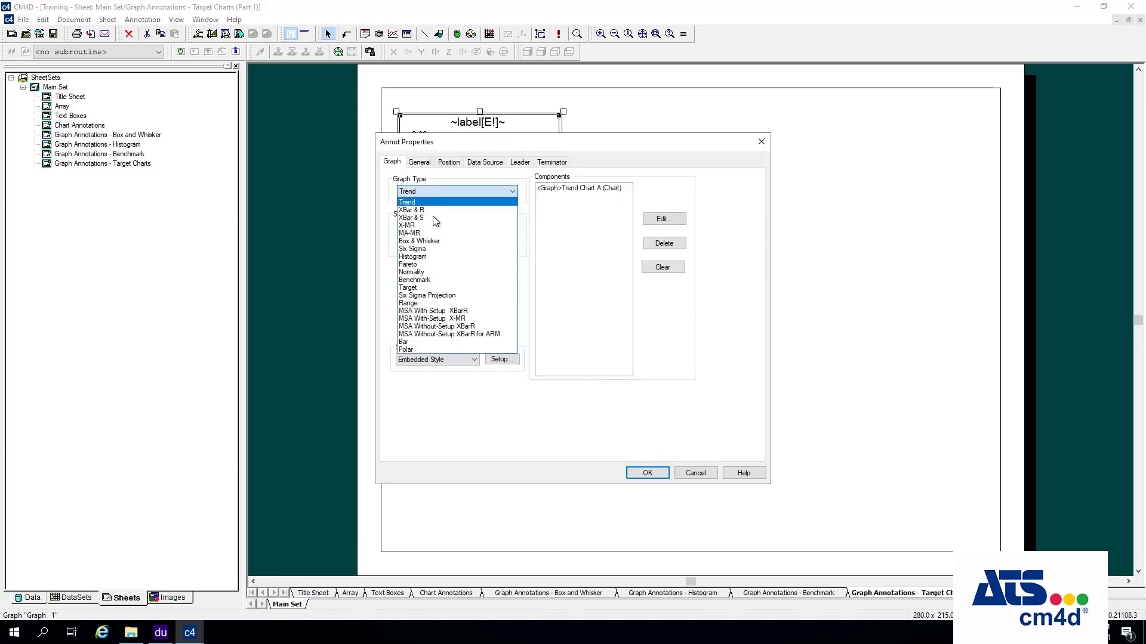
pyautogui.click(416, 288)
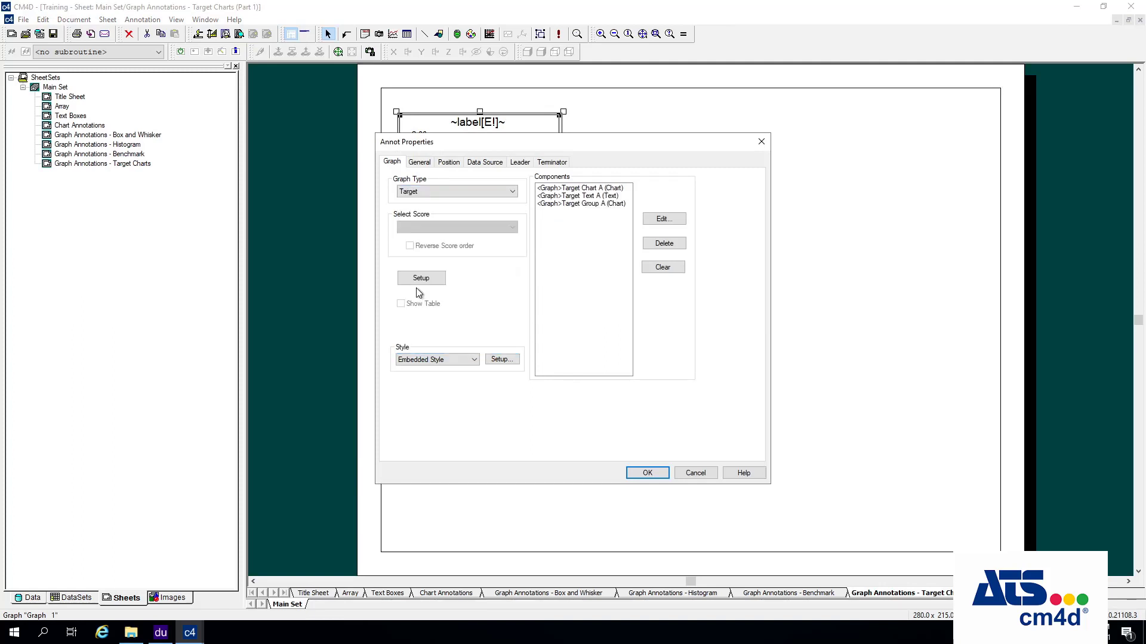
pyautogui.click(485, 164)
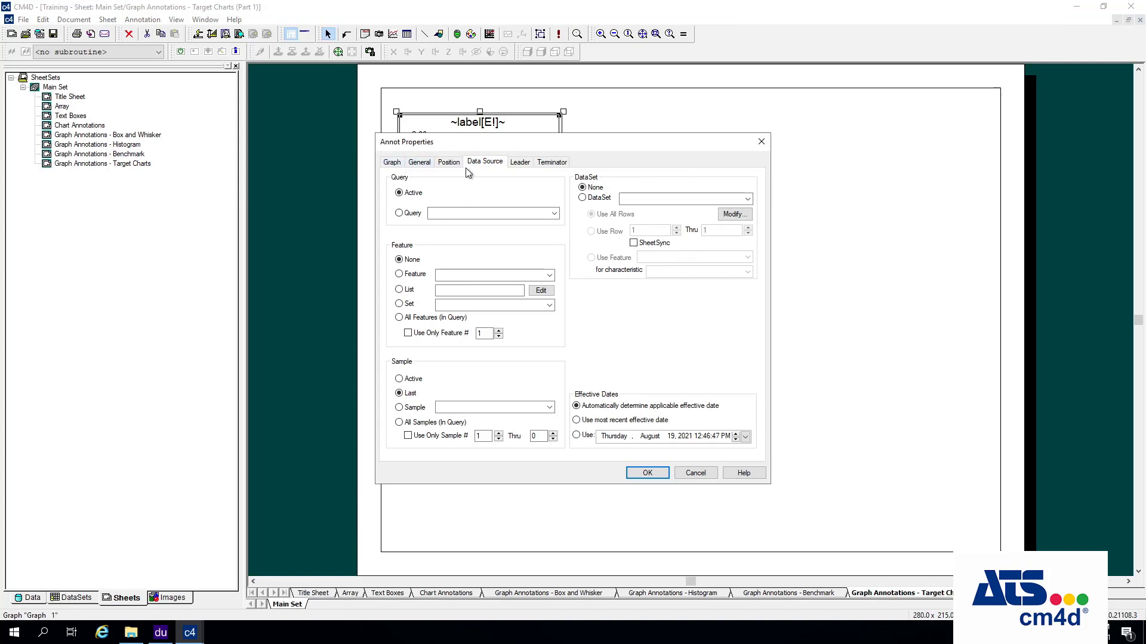
pyautogui.click(392, 162)
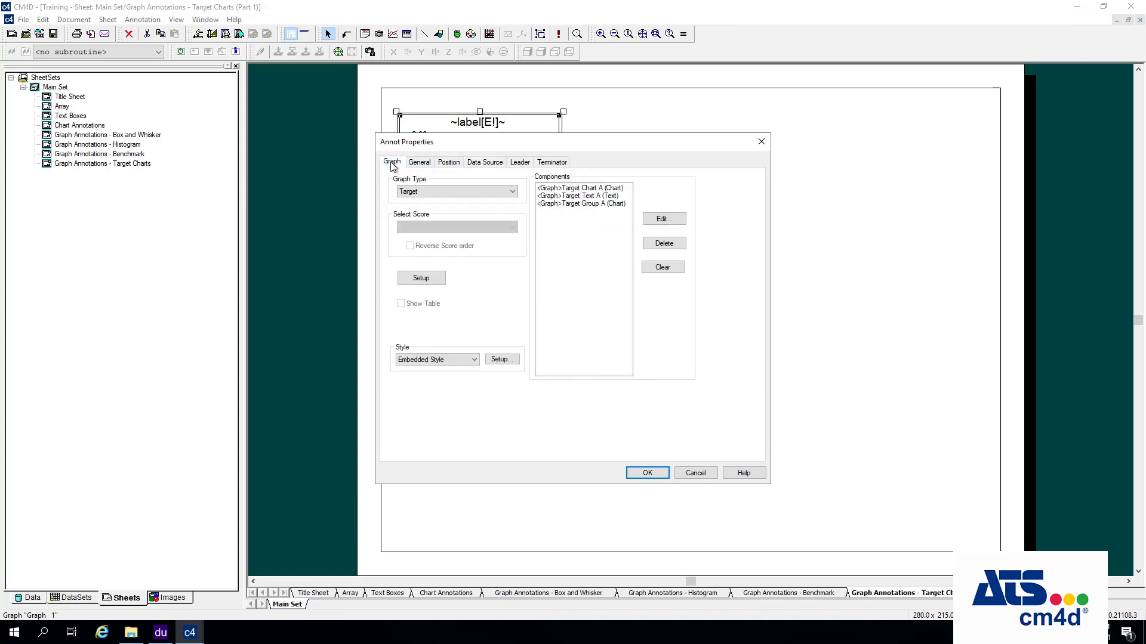
pyautogui.click(497, 160)
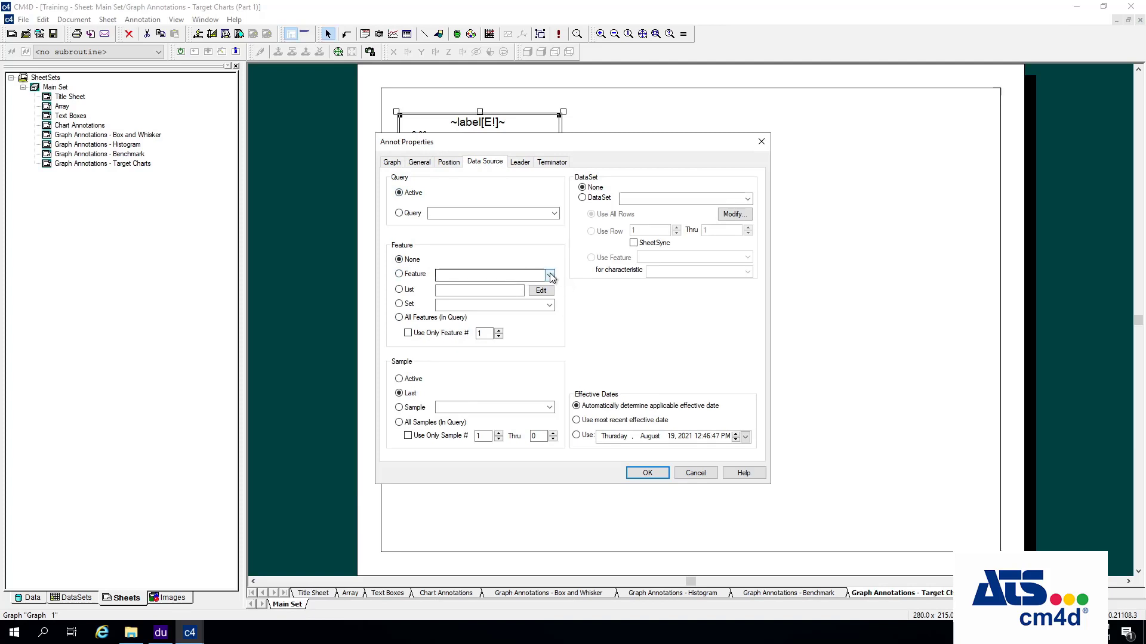
pyautogui.click(393, 162)
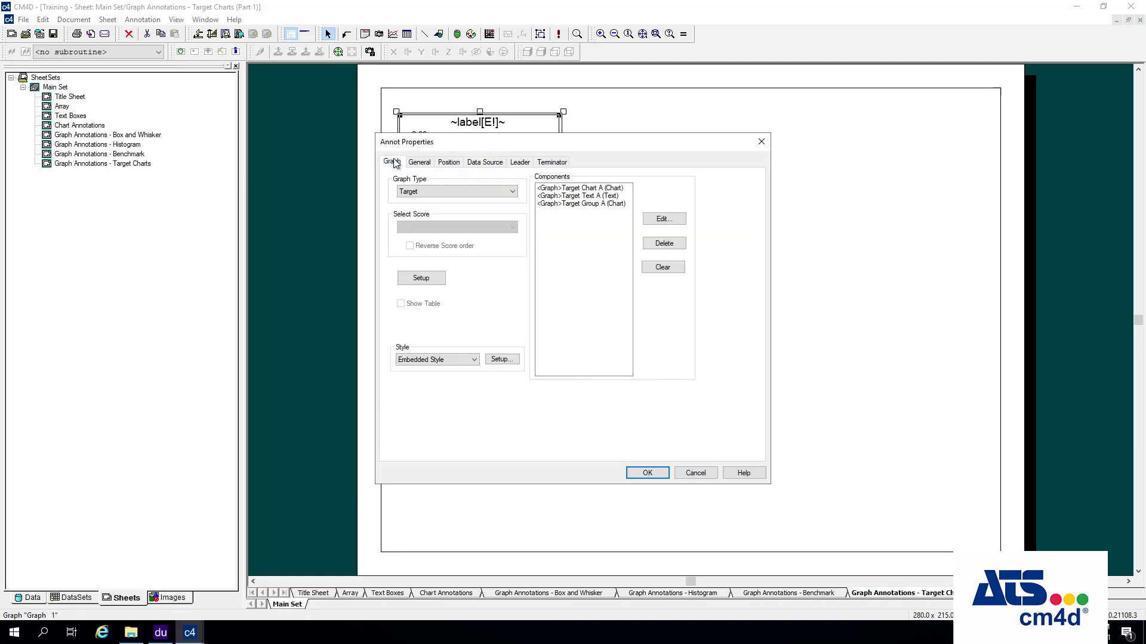
# - Set the target graph's characteristic to Secondary Coordinate and its 2nd characteristic to Tertiary Coordinate
pyautogui.click(429, 285)
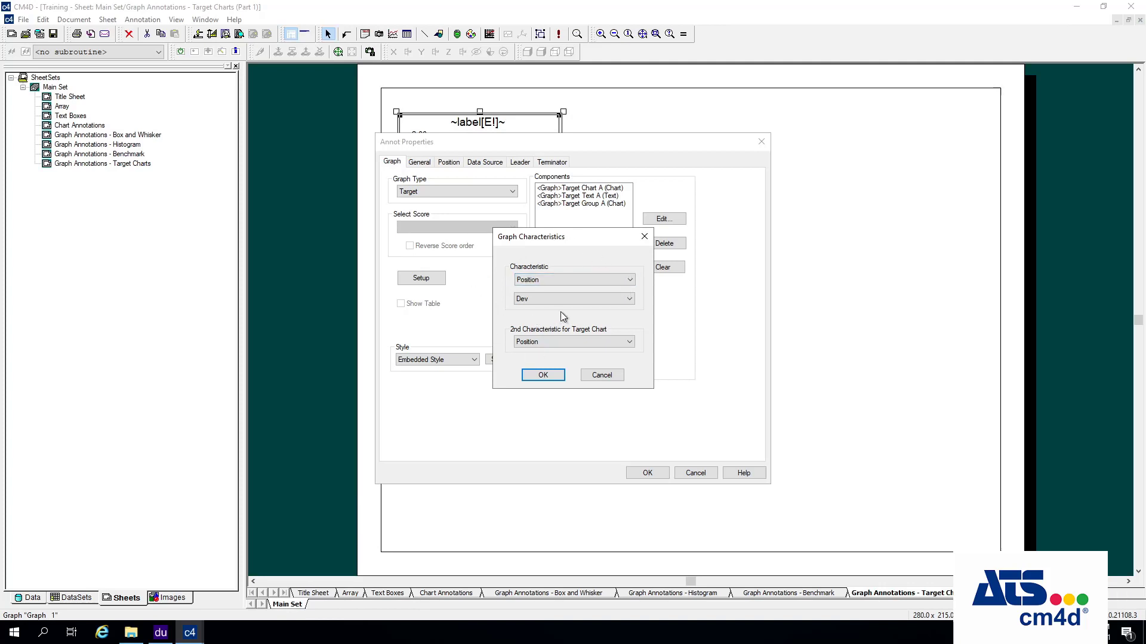
pyautogui.click(601, 279)
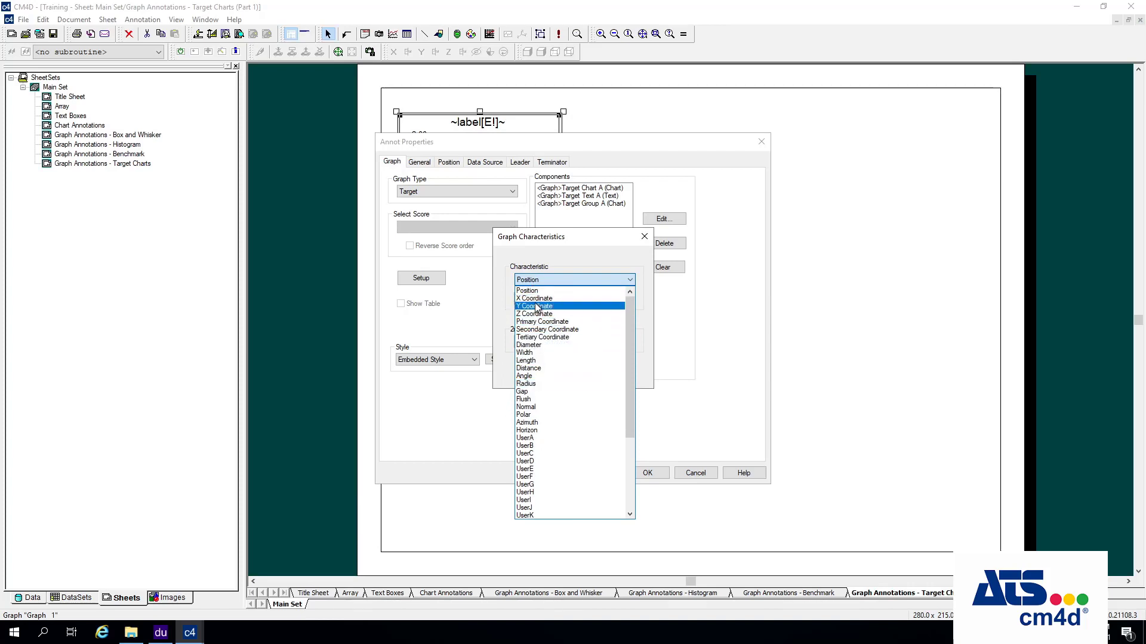
pyautogui.click(558, 331)
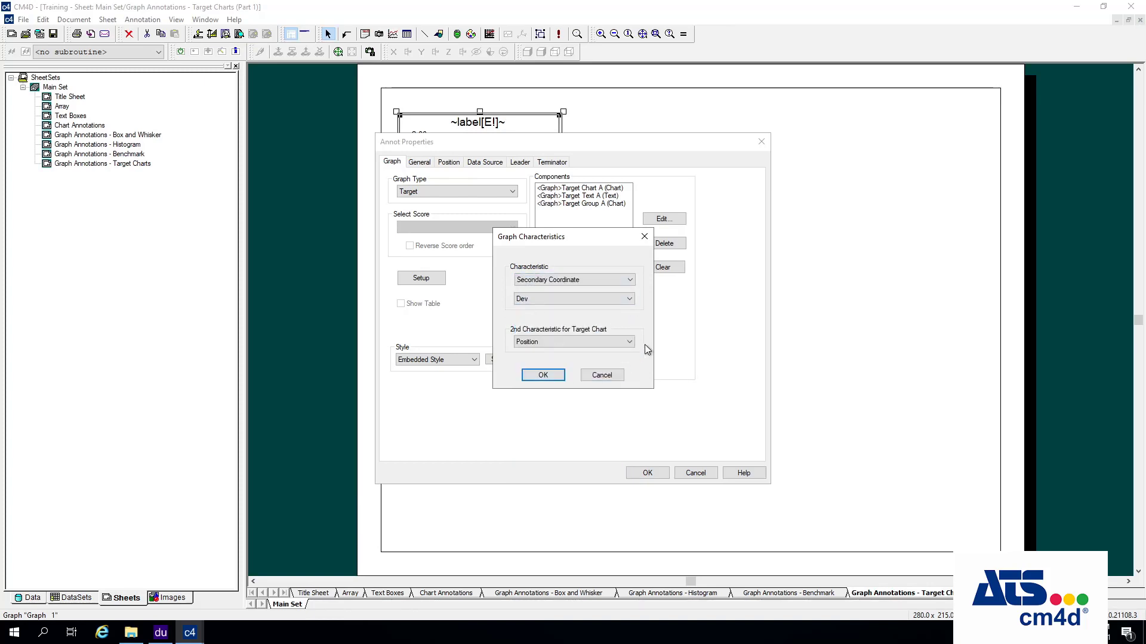
pyautogui.click(621, 342)
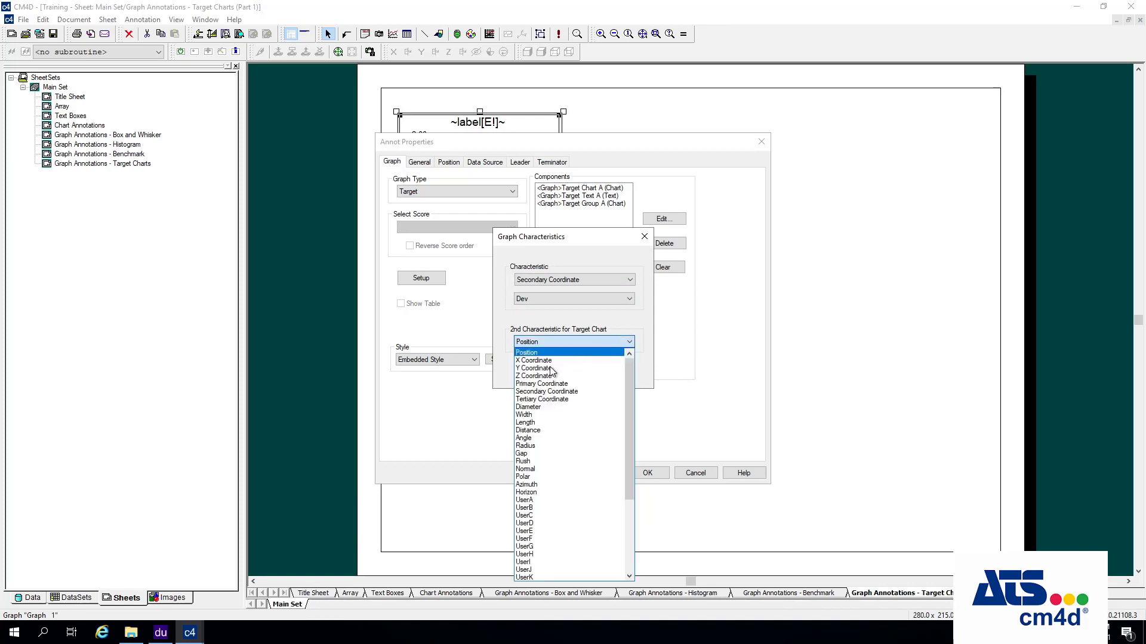
pyautogui.click(542, 400)
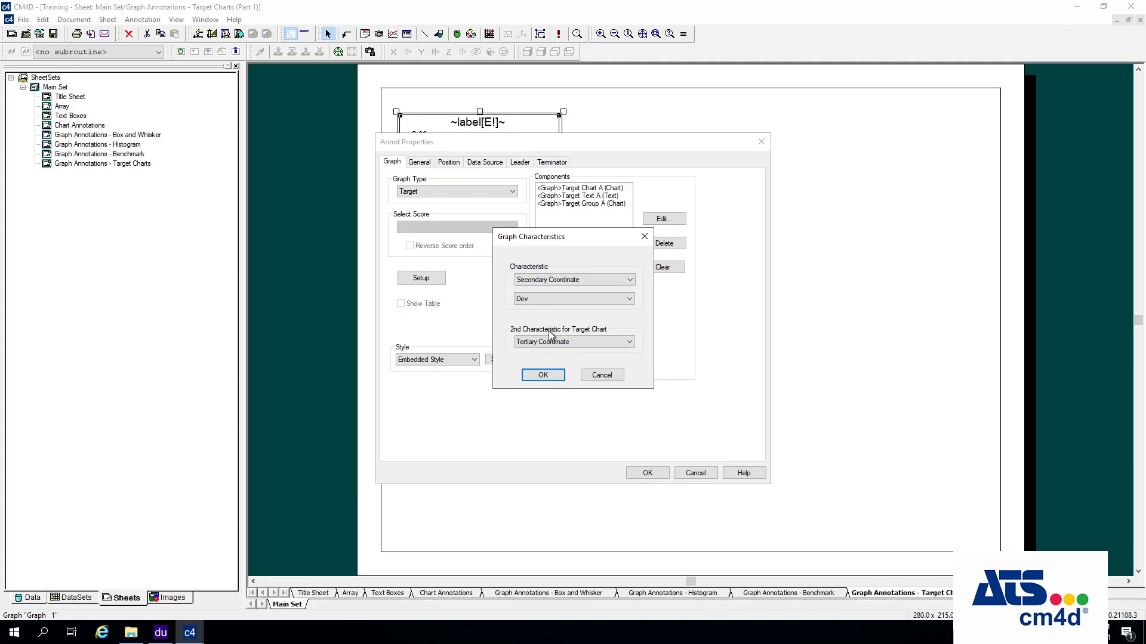
pyautogui.click(543, 375)
# - Set the graph's data source to query Part 1 and feature H5218M0001, and apply the annotation properties
pyautogui.click(487, 163)
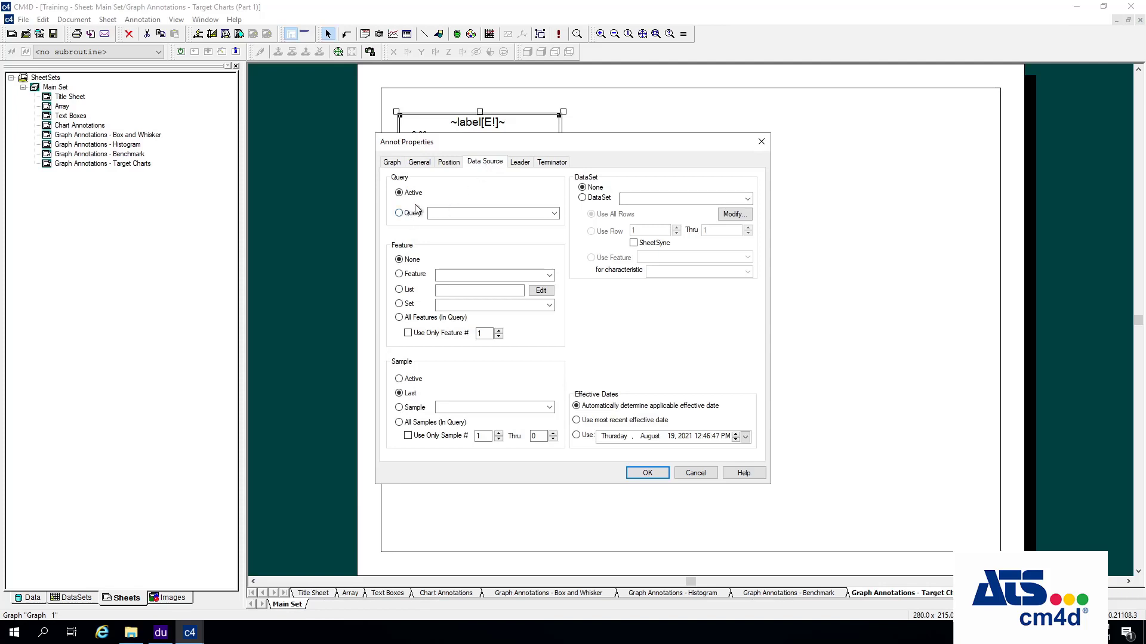
pyautogui.click(555, 213)
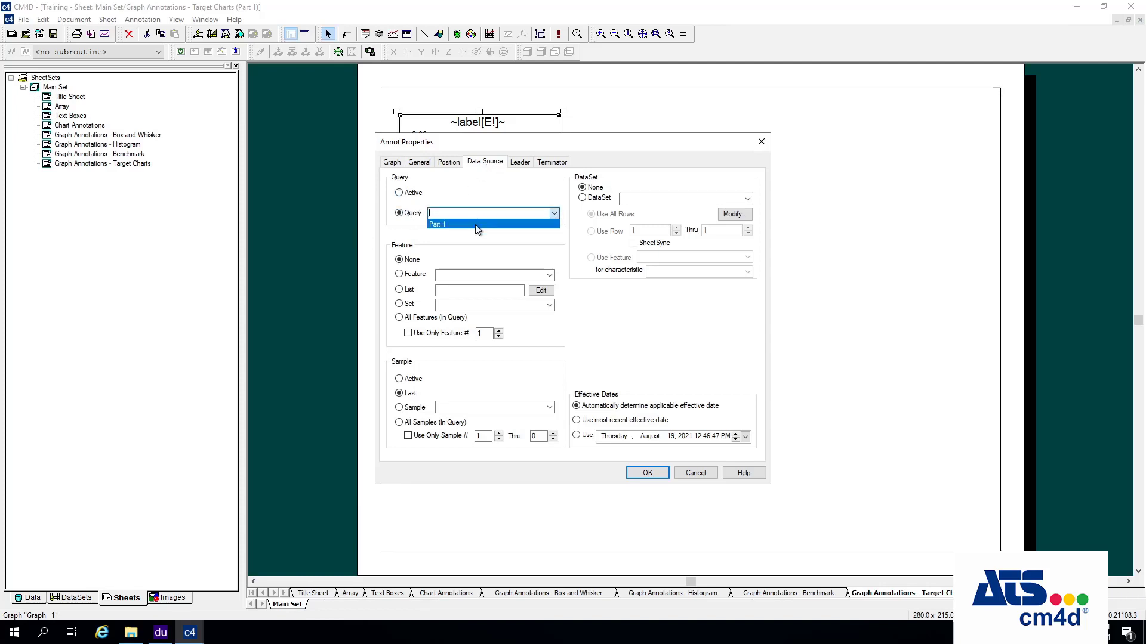
pyautogui.click(472, 225)
pyautogui.click(416, 274)
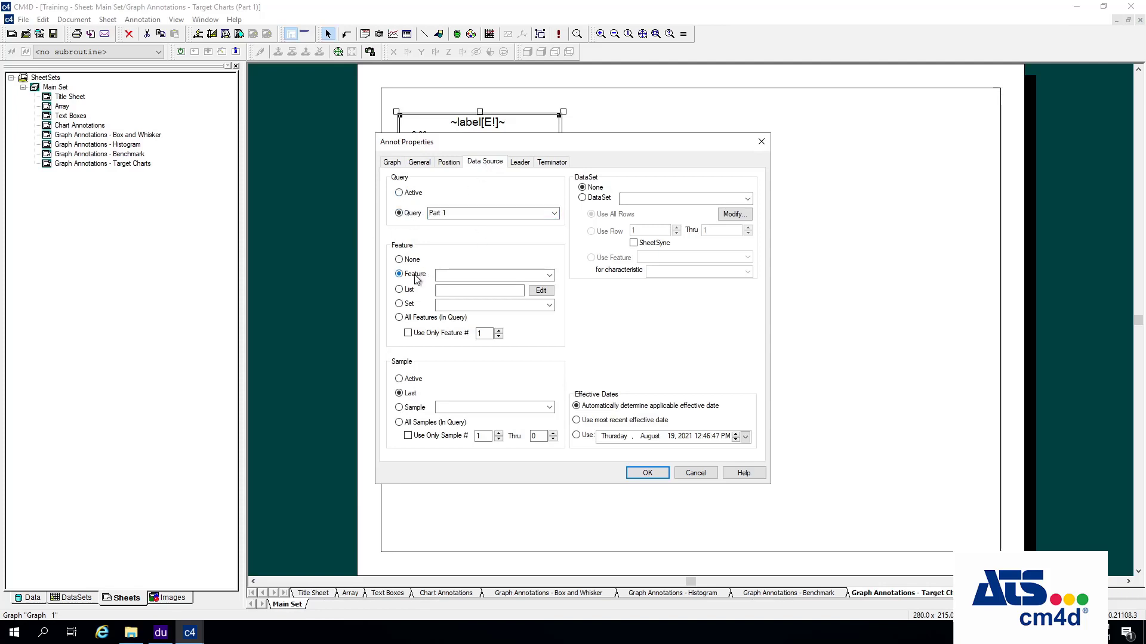
pyautogui.click(549, 276)
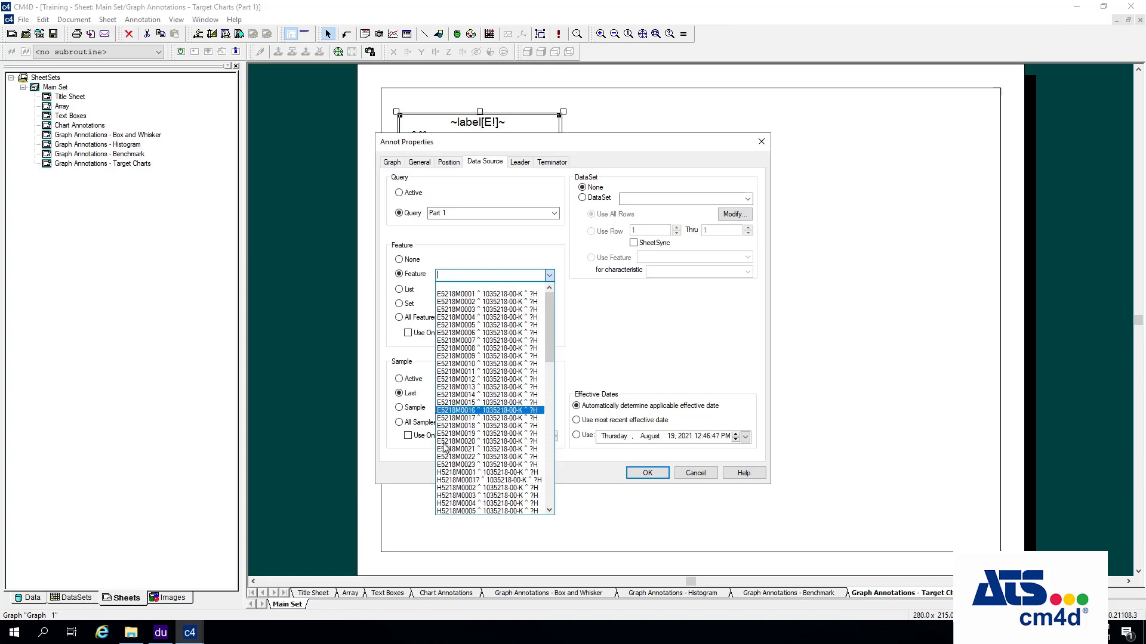
pyautogui.click(481, 473)
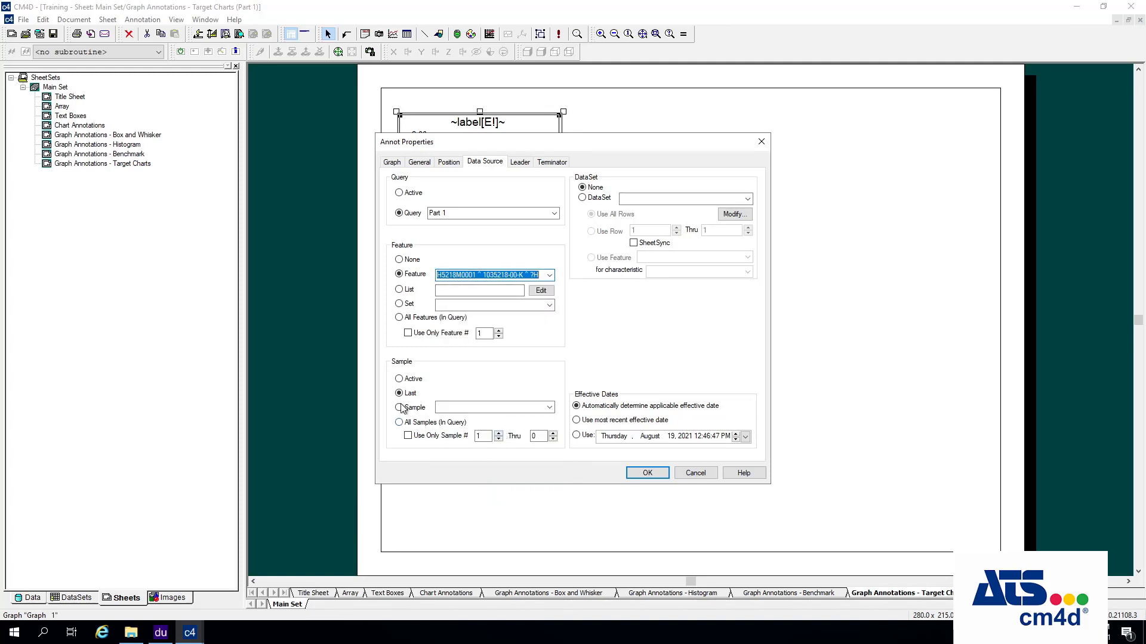
pyautogui.click(653, 476)
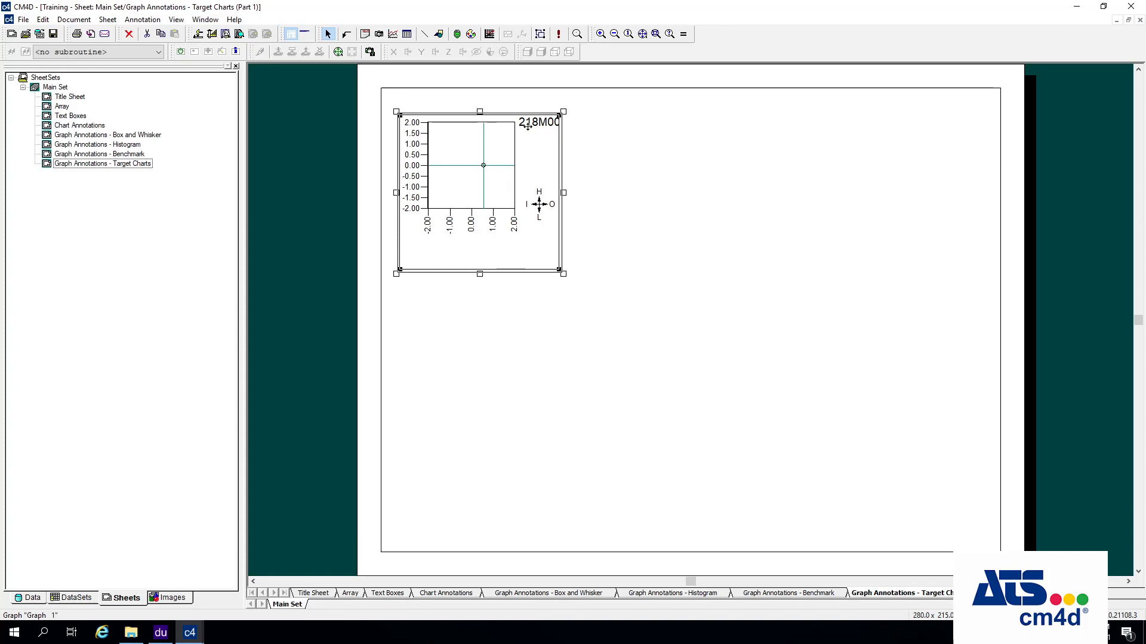
# - Edit the graph down to its inner chart component and move the target plot lower, leaving space above it
pyautogui.click(655, 34)
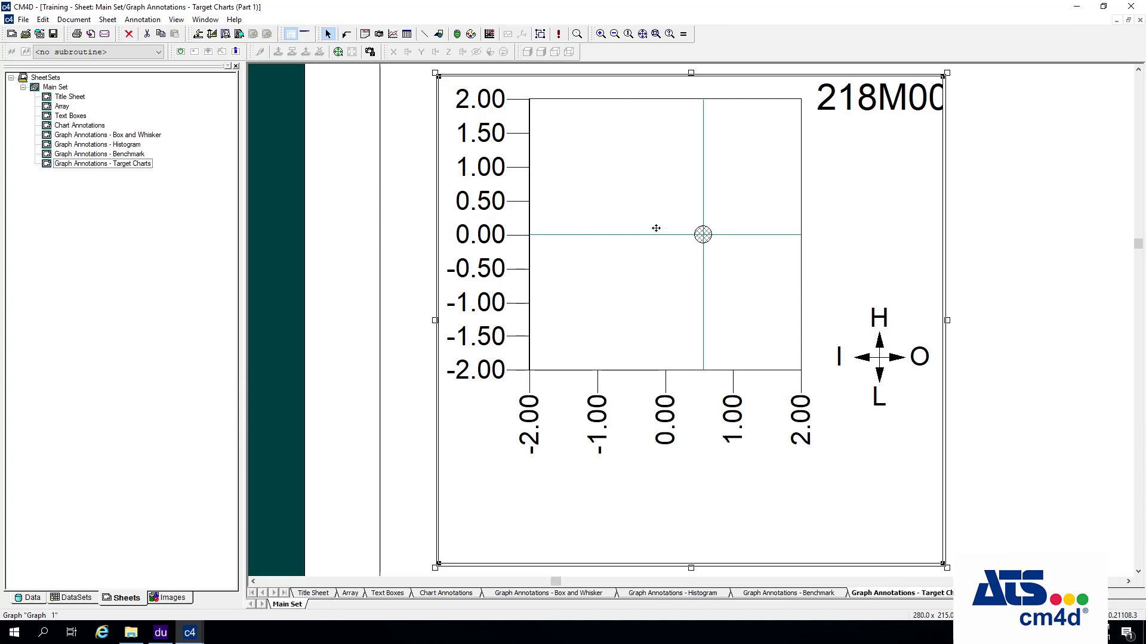
pyautogui.rightClick(672, 180)
pyautogui.click(692, 187)
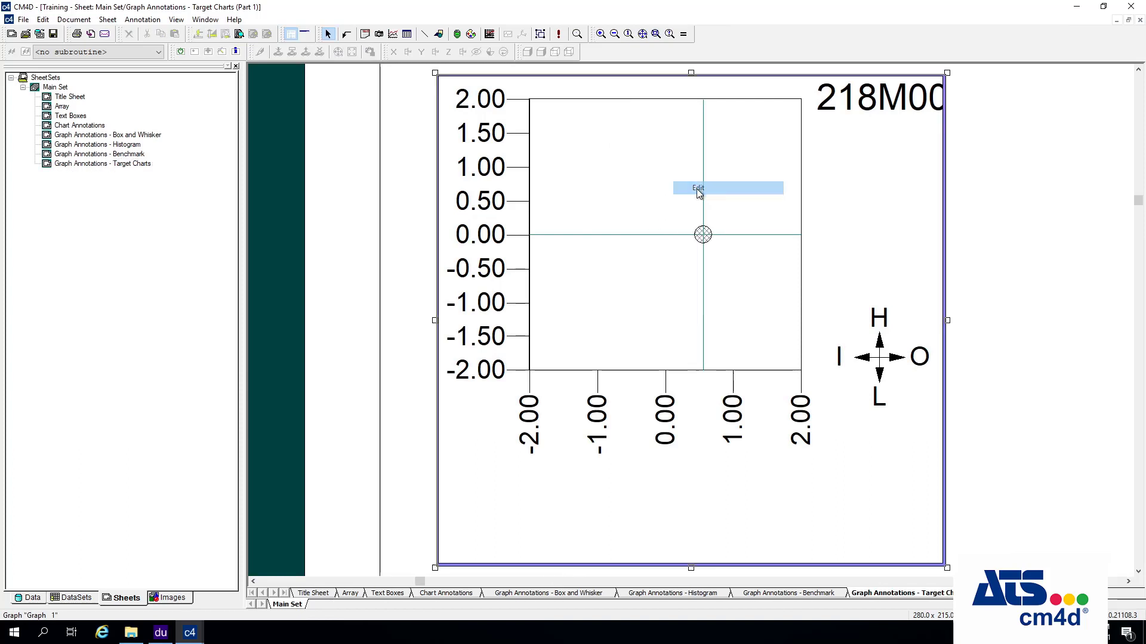
pyautogui.click(695, 199)
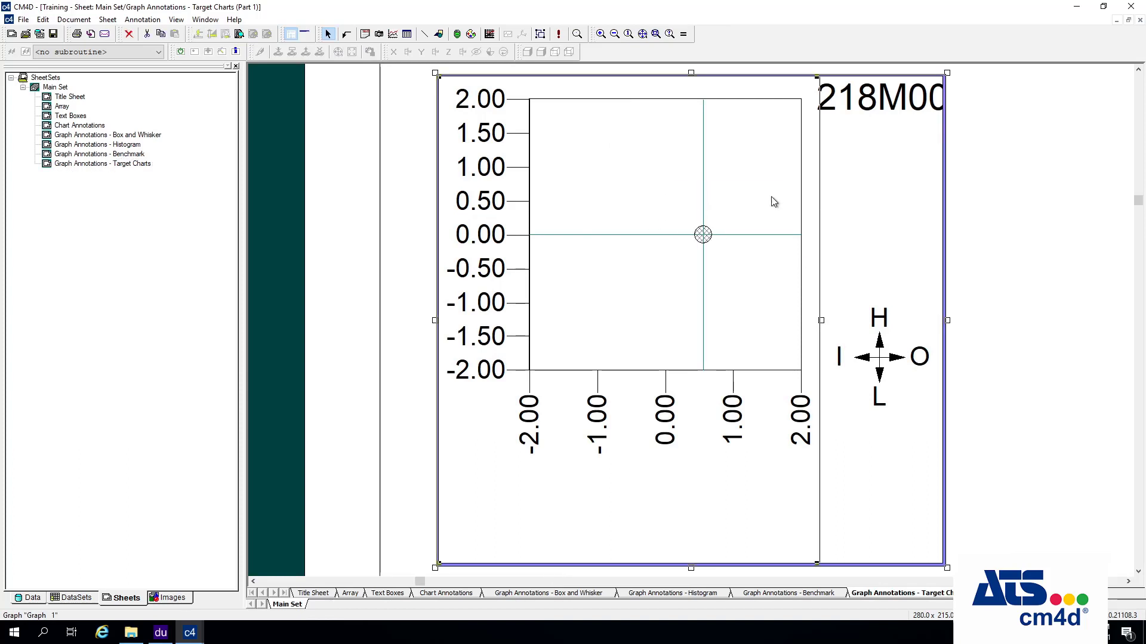
pyautogui.click(877, 114)
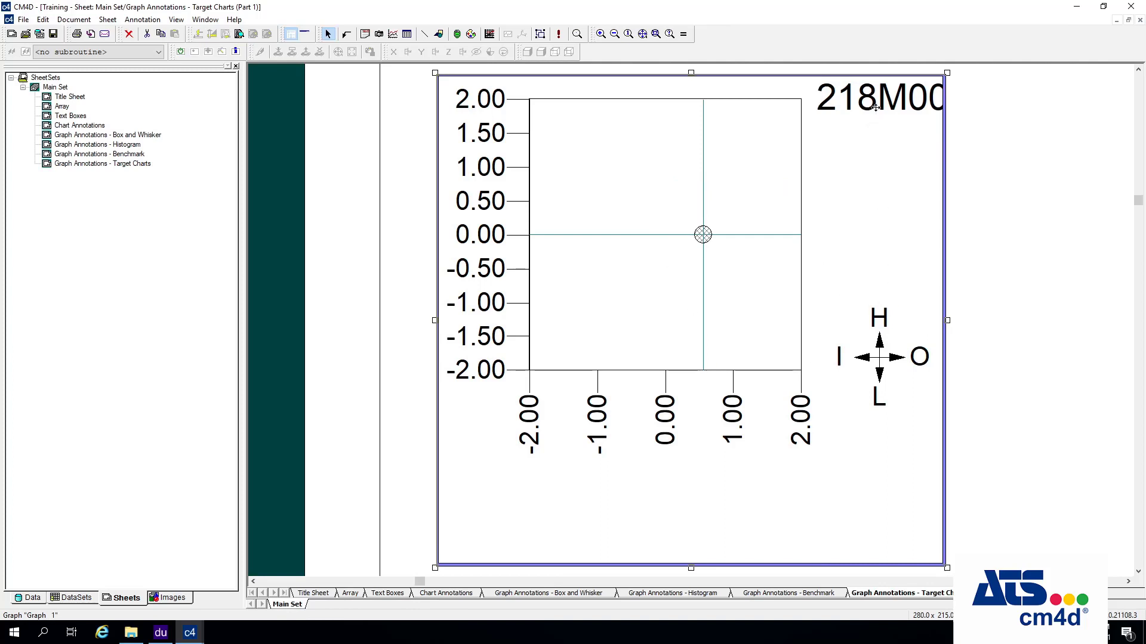
pyautogui.click(631, 188)
pyautogui.rightClick(631, 187)
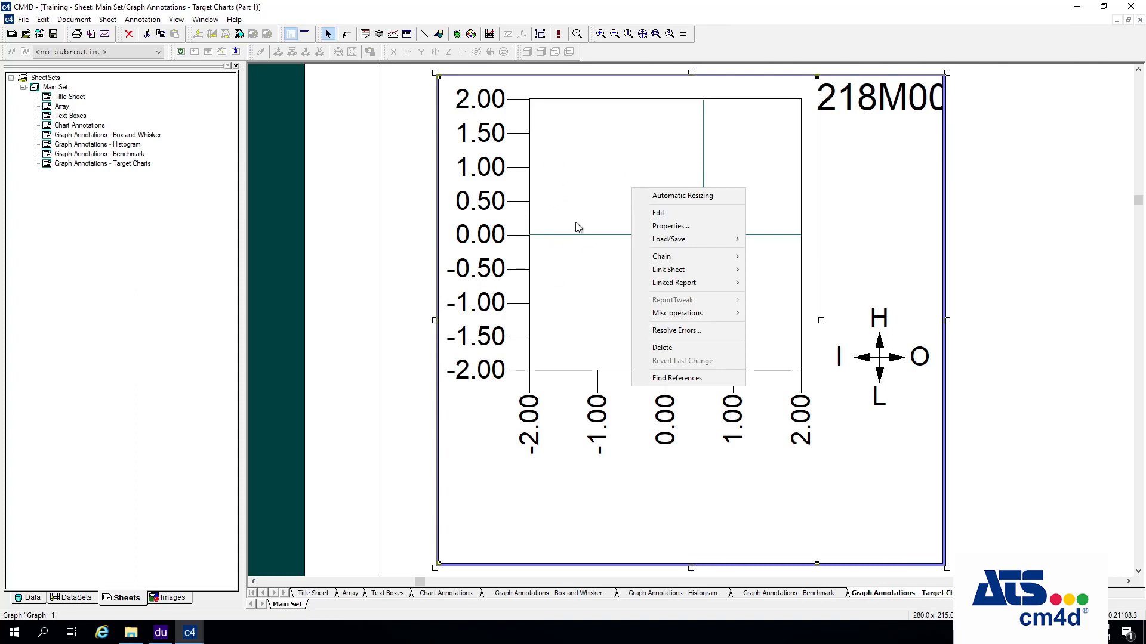
pyautogui.click(667, 214)
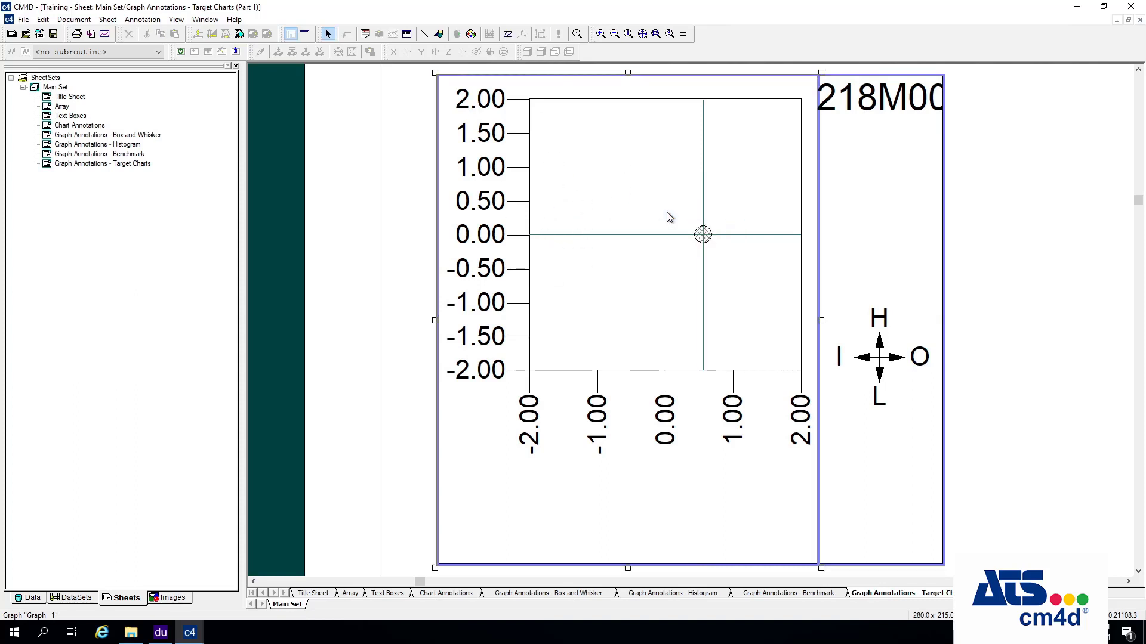
pyautogui.click(669, 217)
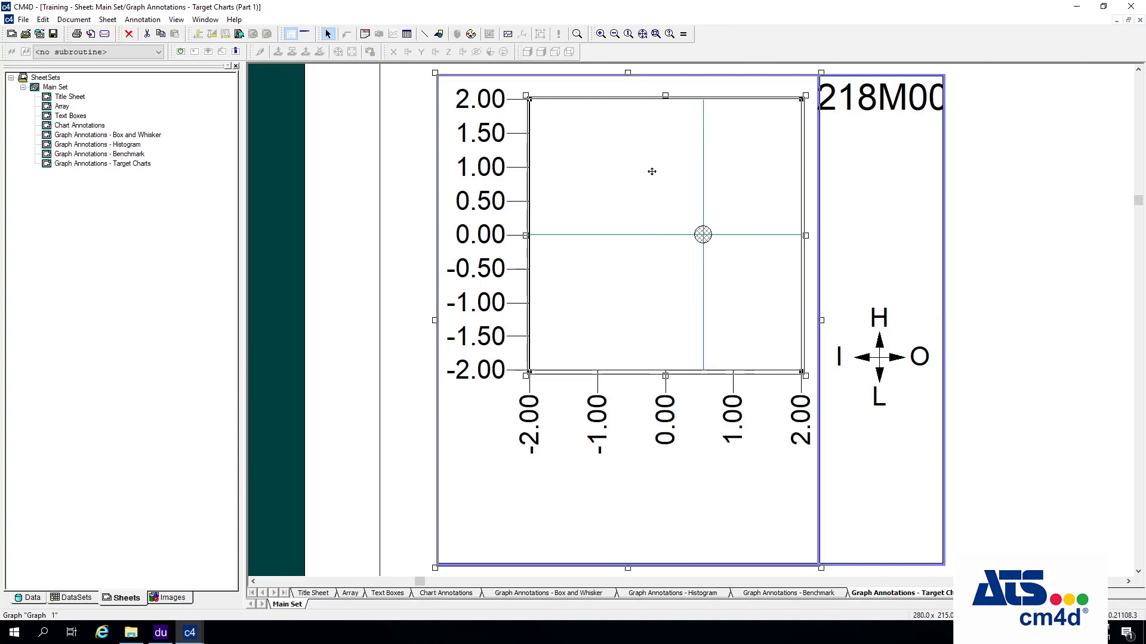
pyautogui.moveTo(652, 172); pyautogui.dragTo(649, 251)
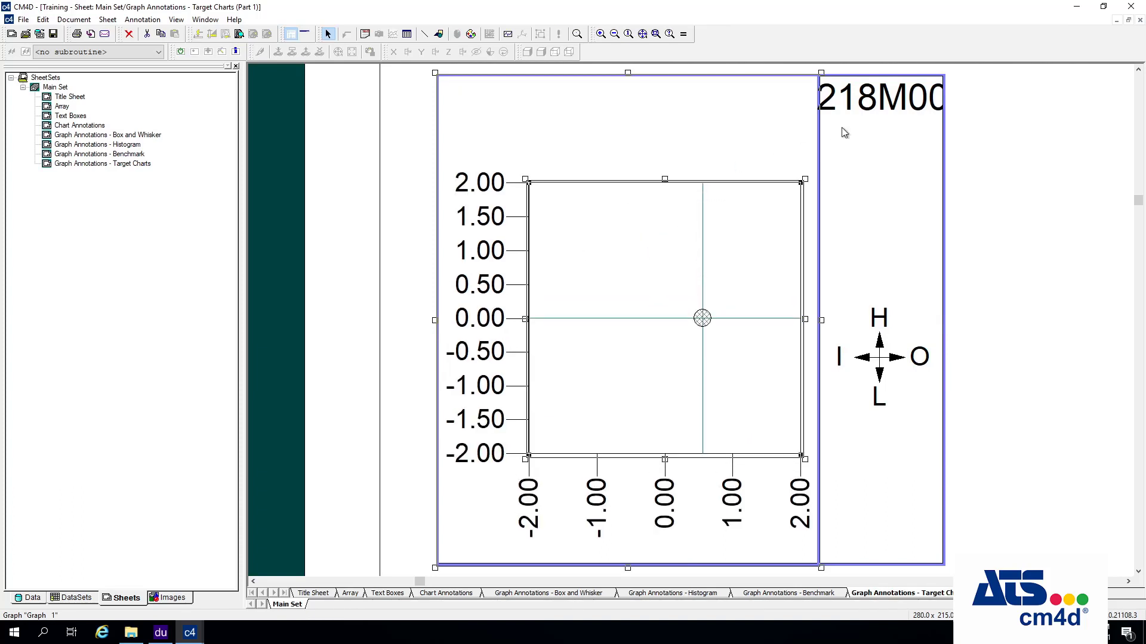
# - Move the feature-name text to the graph's upper-left corner, widen it across the full graph width and reduce its height
pyautogui.click(889, 147)
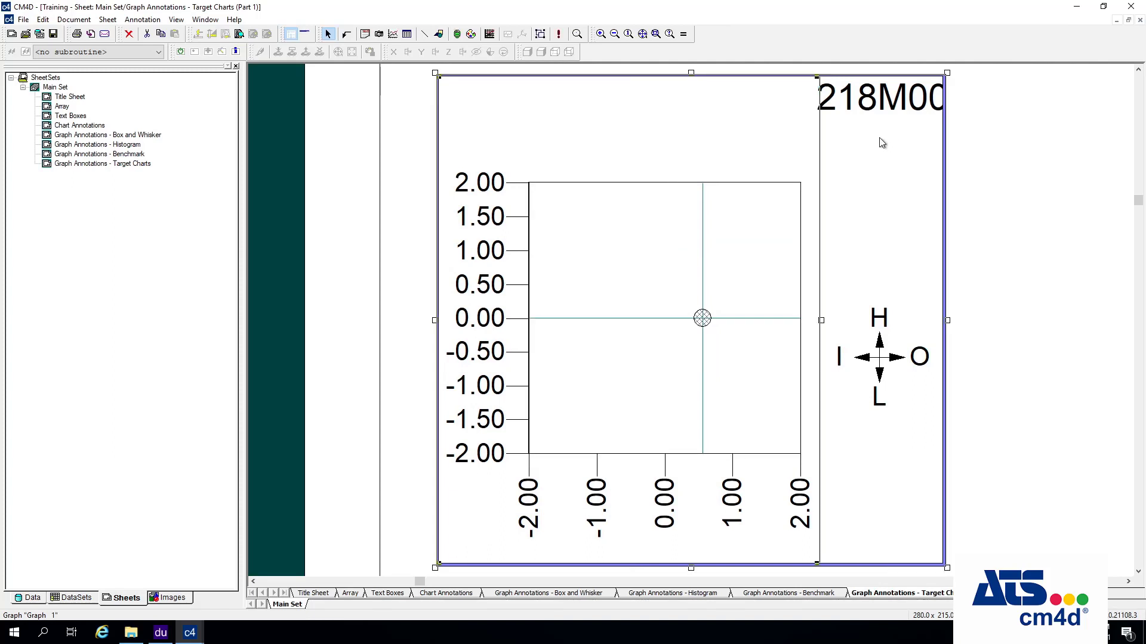
pyautogui.click(876, 101)
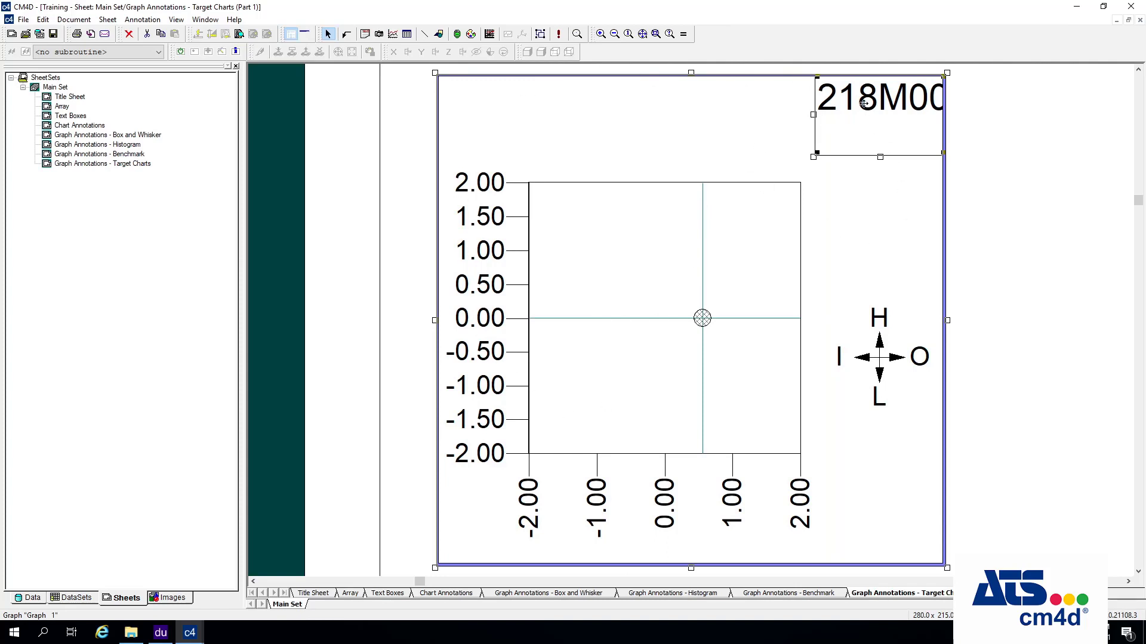
pyautogui.moveTo(868, 104); pyautogui.dragTo(495, 106)
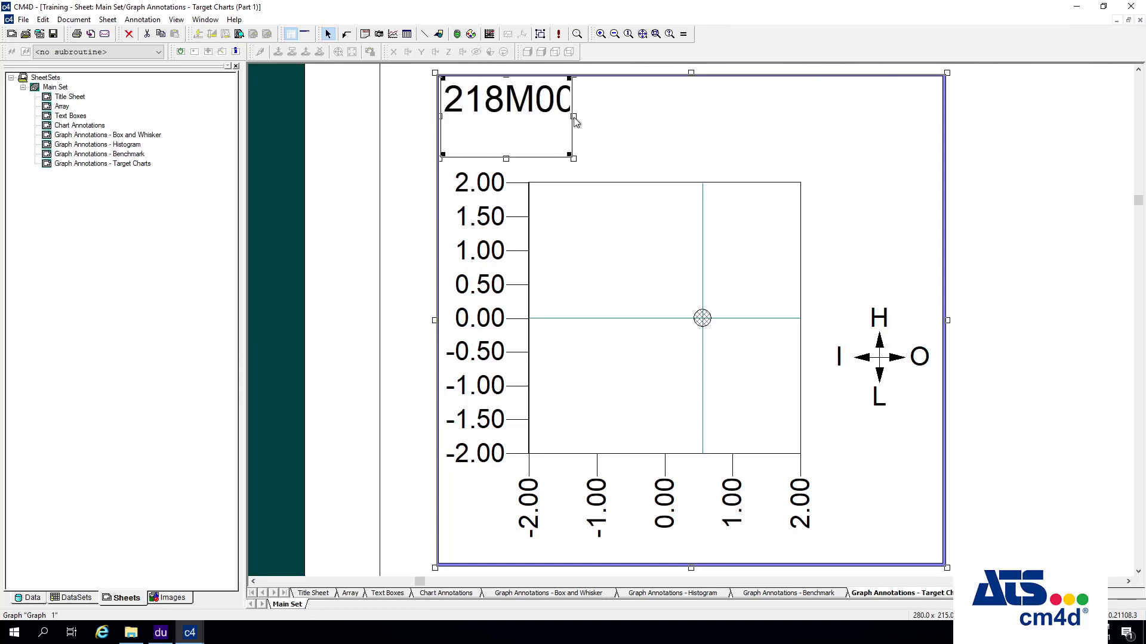
pyautogui.moveTo(602, 123); pyautogui.dragTo(935, 145)
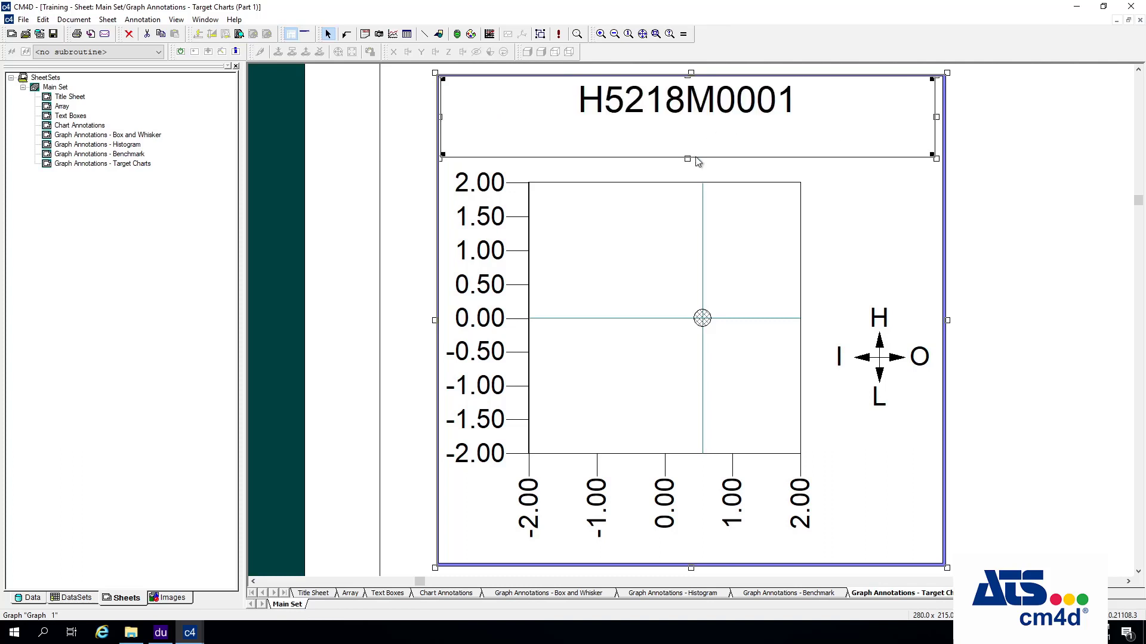
pyautogui.moveTo(689, 164); pyautogui.dragTo(688, 134)
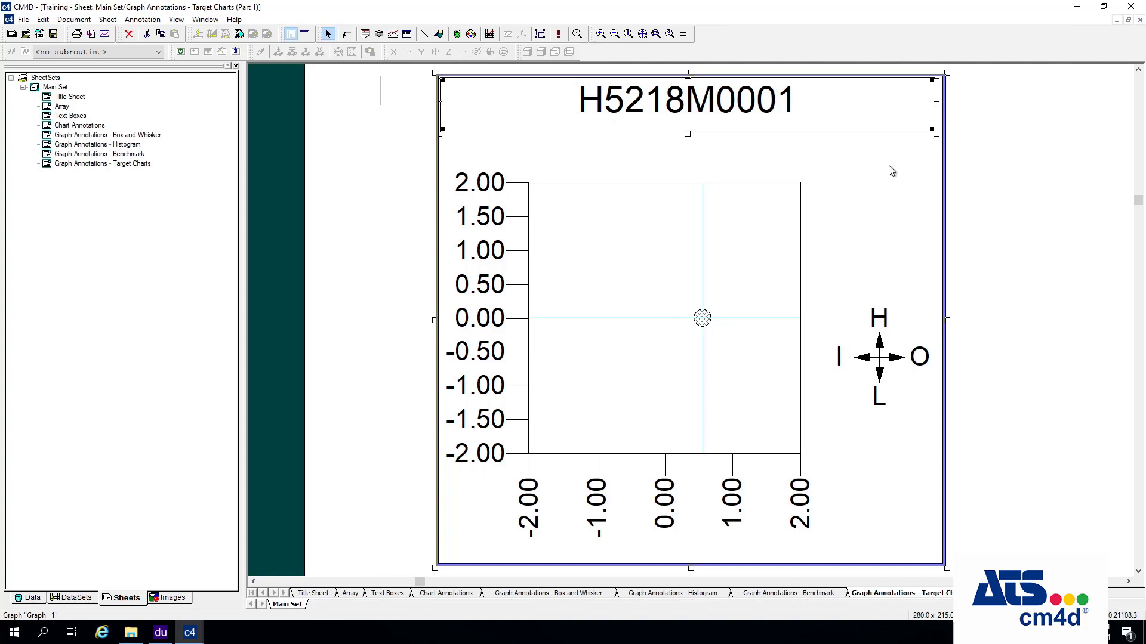
# - Shrink the H/L/I/O direction arrow group from its upper edge so it occupies only the graph's lower-right corner
pyautogui.click(574, 148)
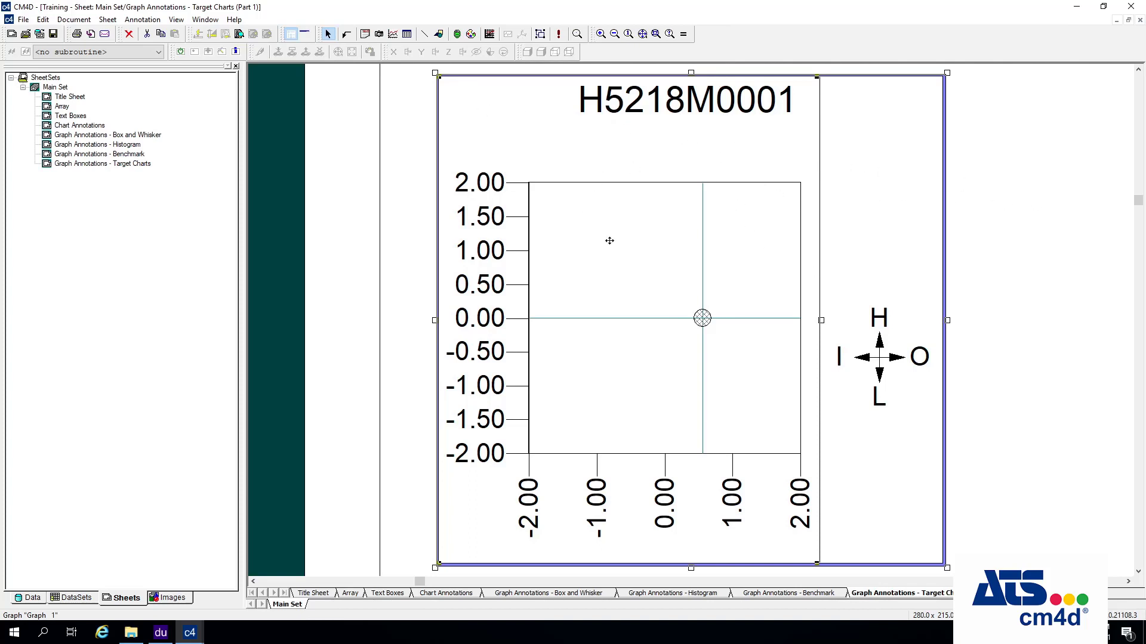
pyautogui.click(881, 162)
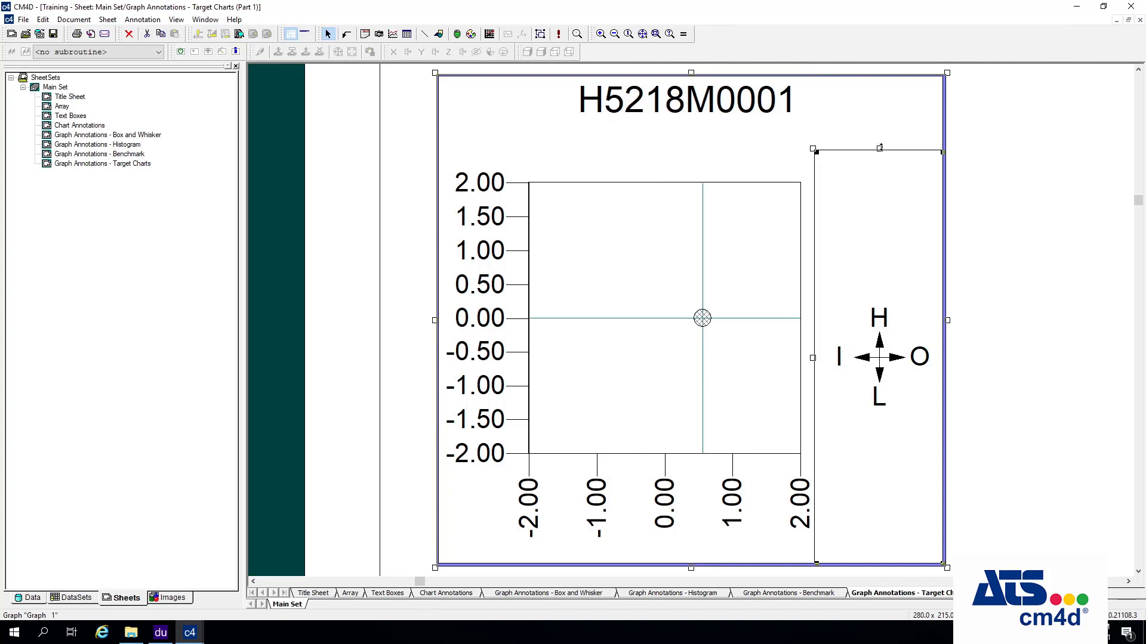
pyautogui.moveTo(879, 149); pyautogui.dragTo(880, 391)
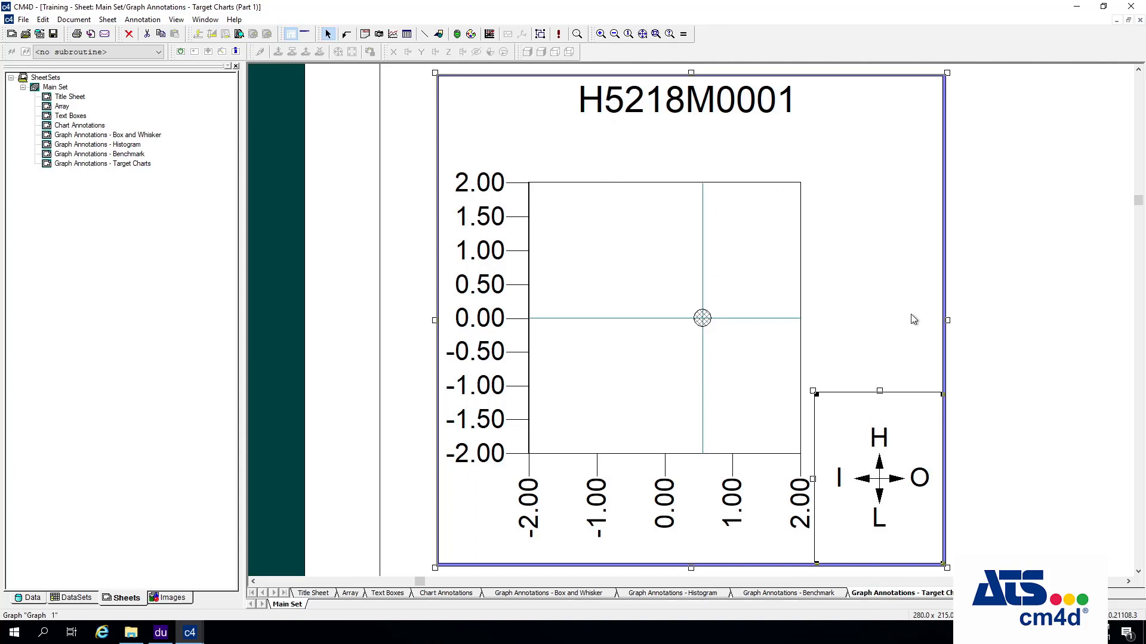
# - Inspect the line and text components that make up the direction arrow group, and leave the graph's edit mode
pyautogui.rightClick(896, 441)
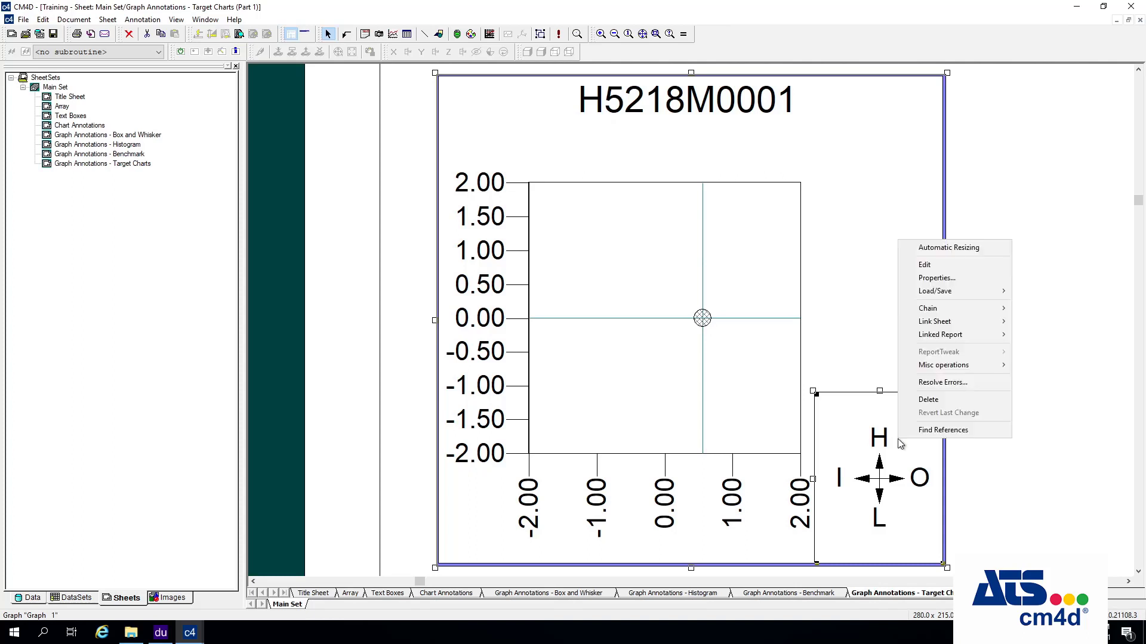
pyautogui.click(935, 278)
pyautogui.click(427, 189)
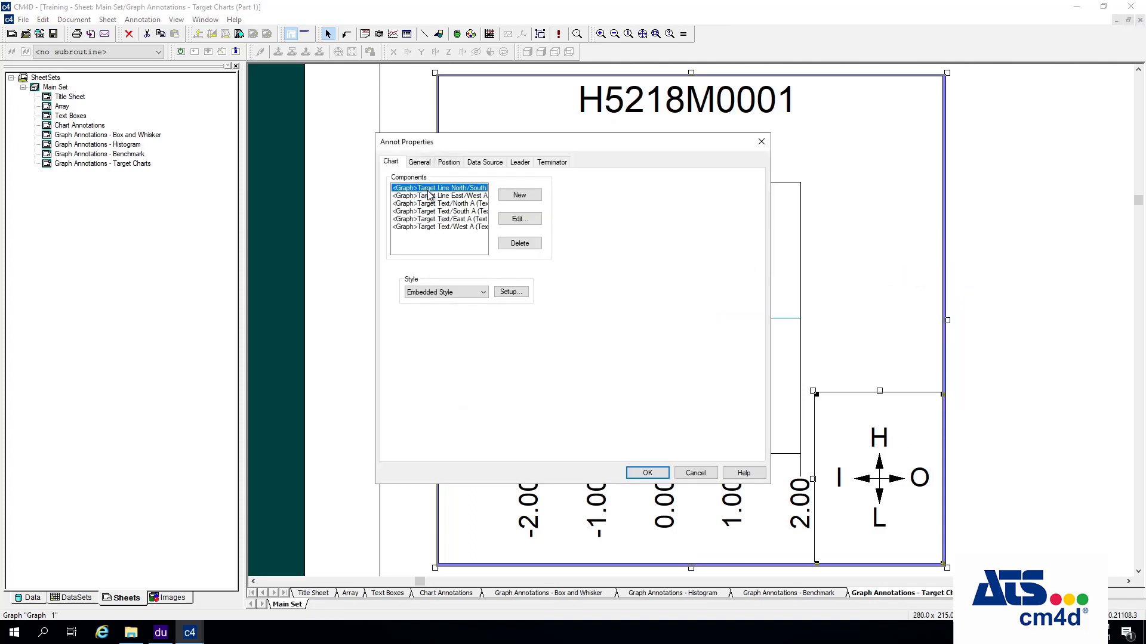
pyautogui.click(445, 196)
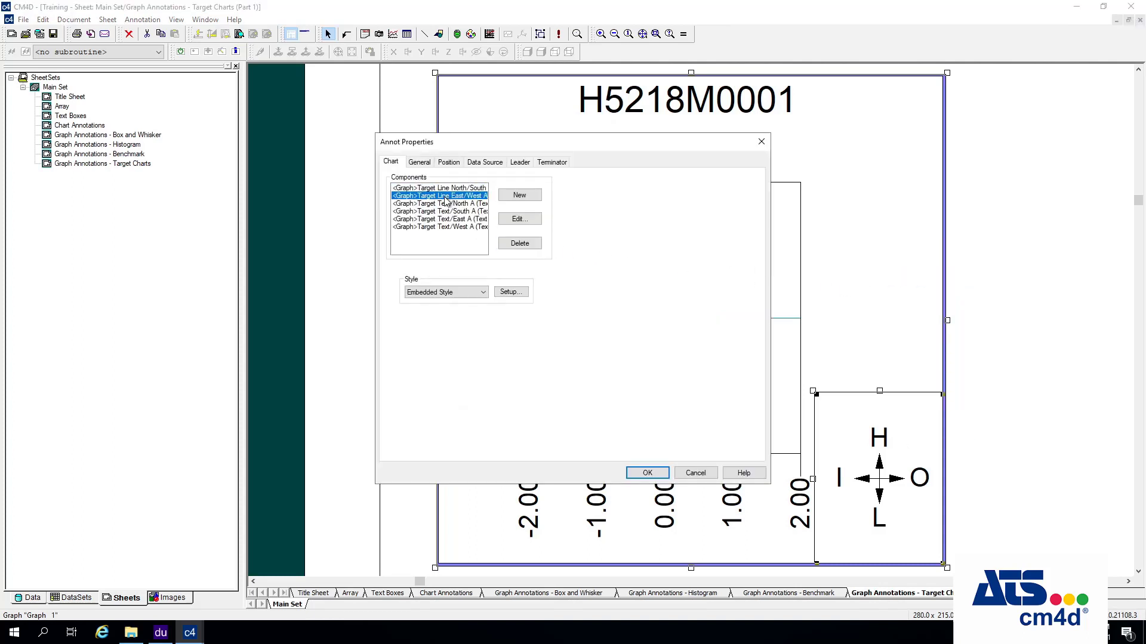
pyautogui.click(695, 473)
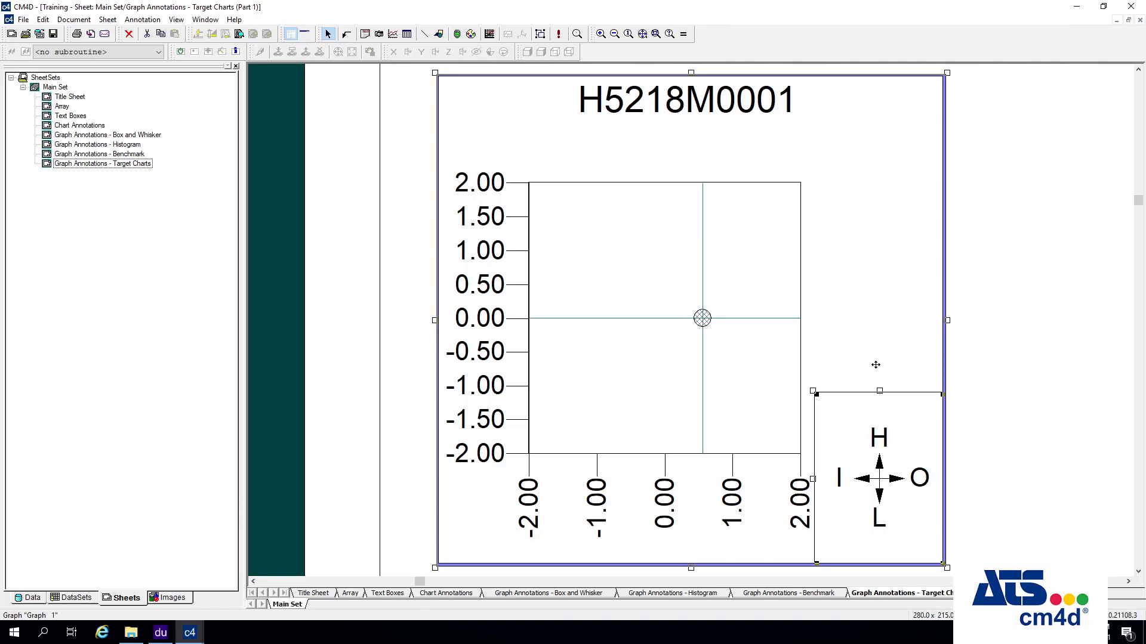
pyautogui.click(882, 440)
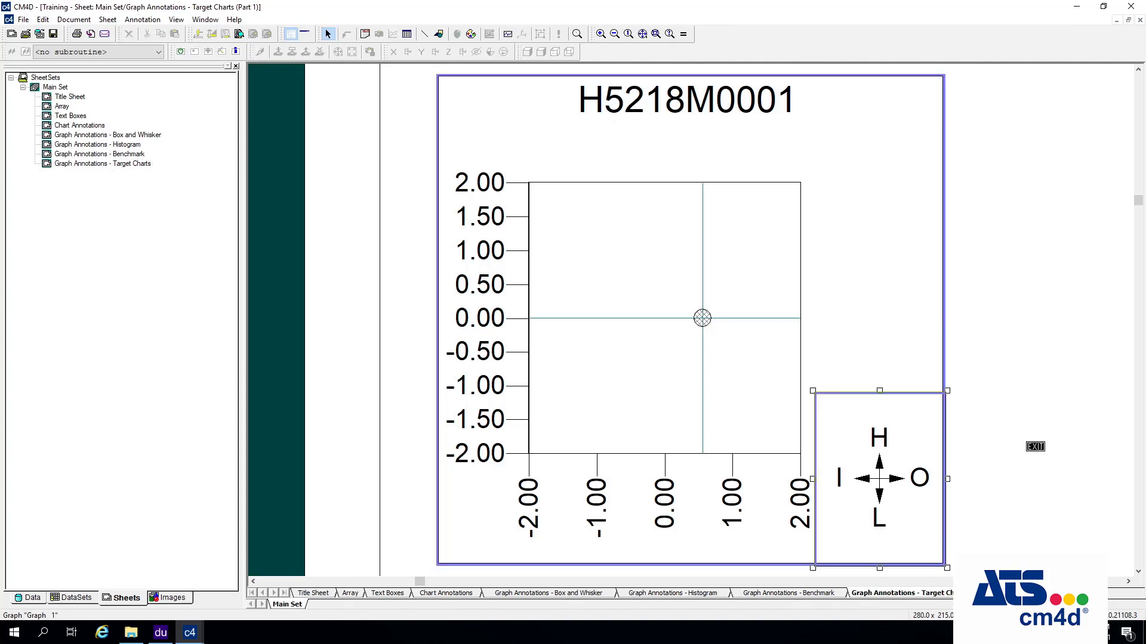
pyautogui.click(1035, 447)
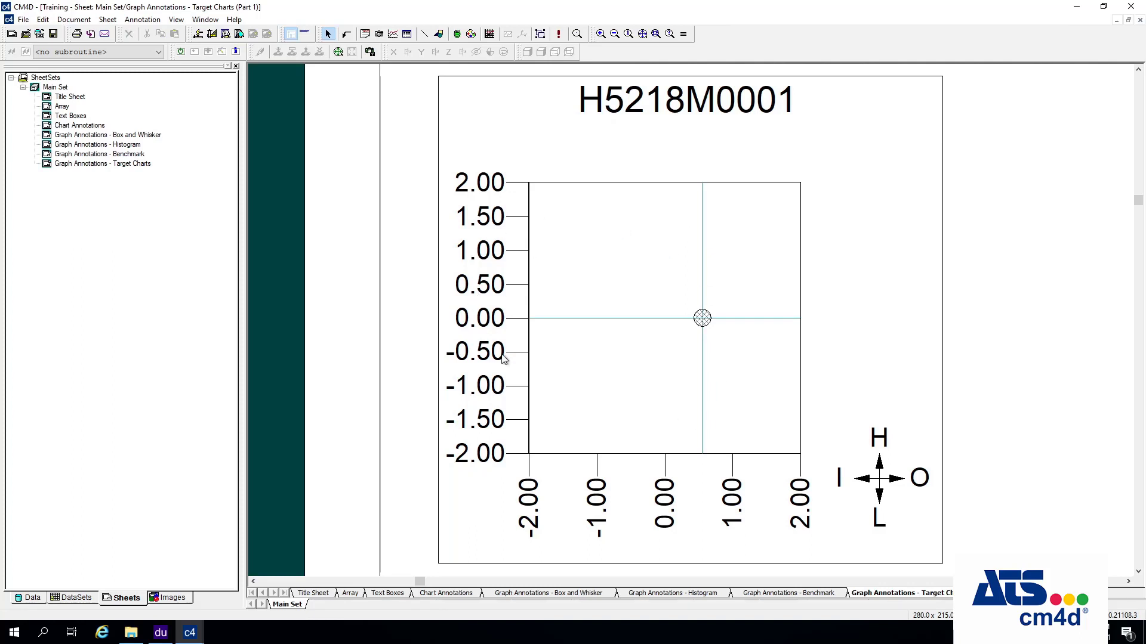
# - Open the properties of the Target PlotSpace A component inside the graph's Target Chart A
pyautogui.rightClick(598, 264)
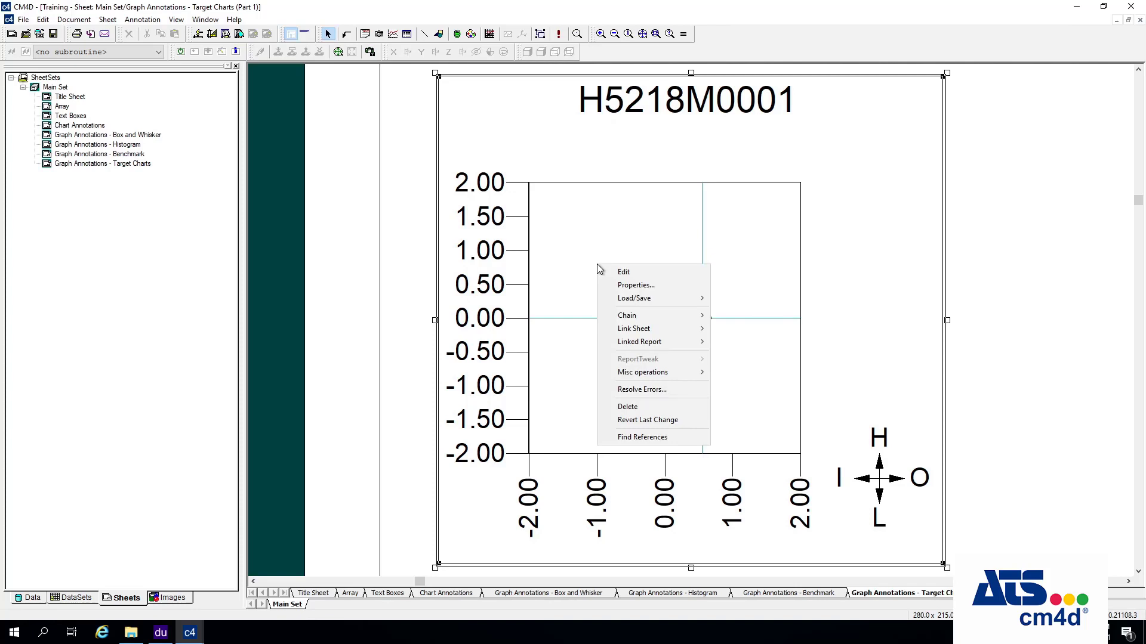
pyautogui.click(645, 285)
pyautogui.moveTo(604, 146); pyautogui.dragTo(966, 292)
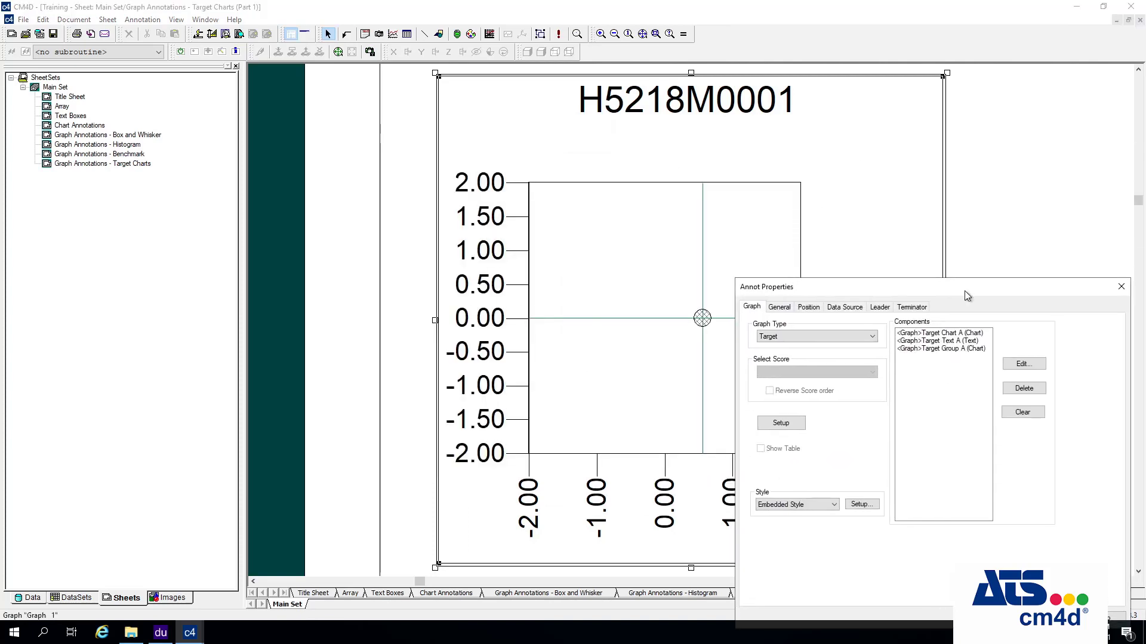
pyautogui.click(958, 349)
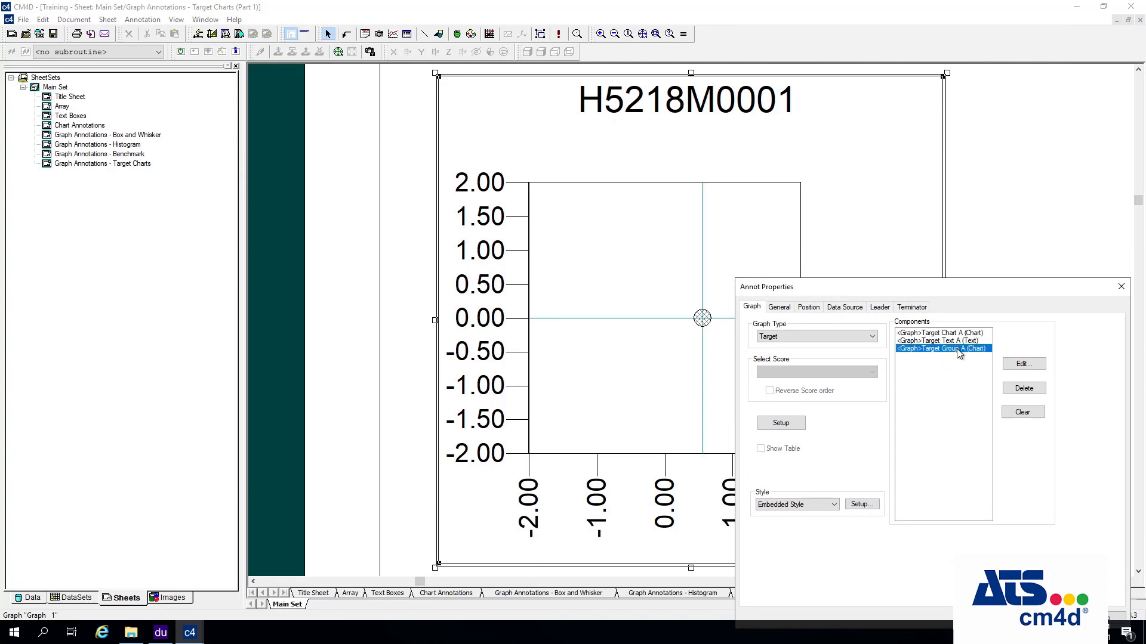
pyautogui.click(961, 334)
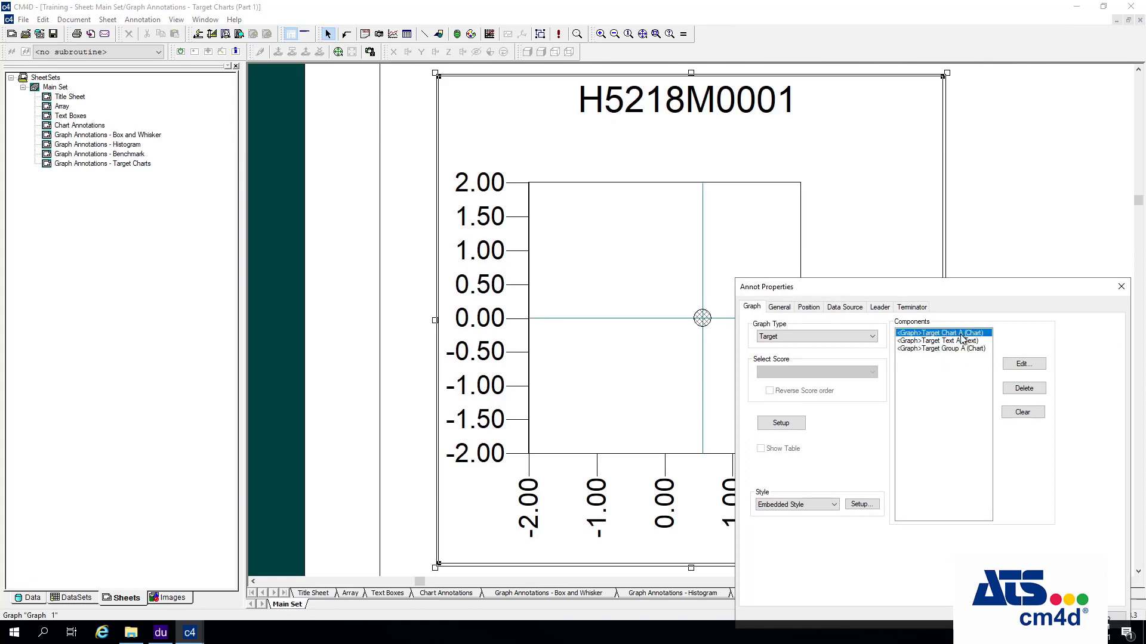
pyautogui.click(1024, 364)
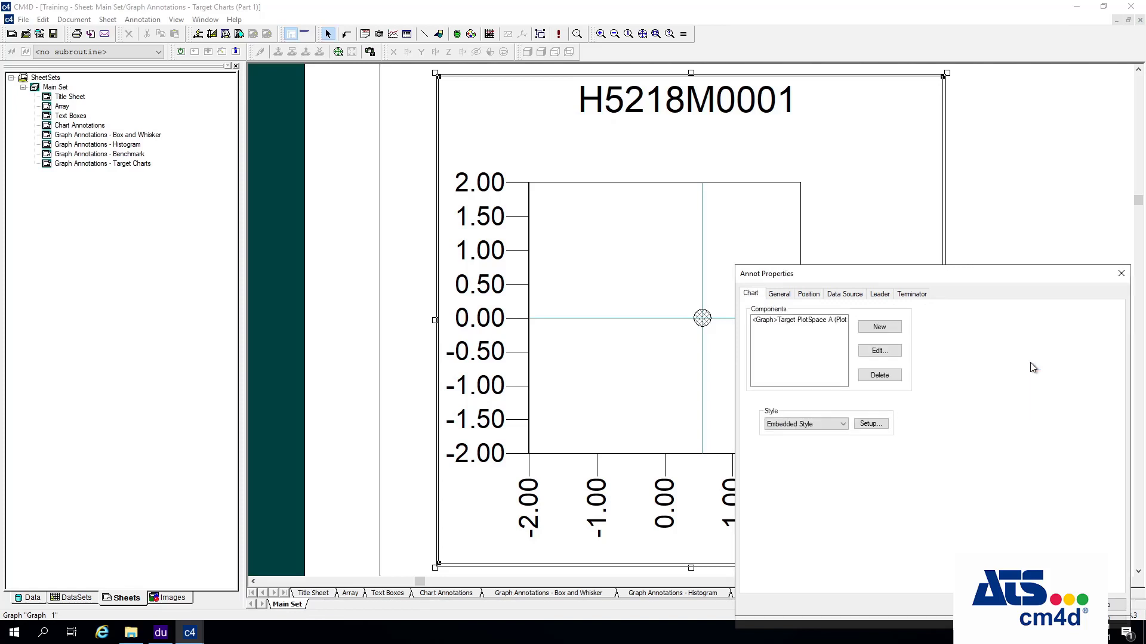
pyautogui.click(815, 321)
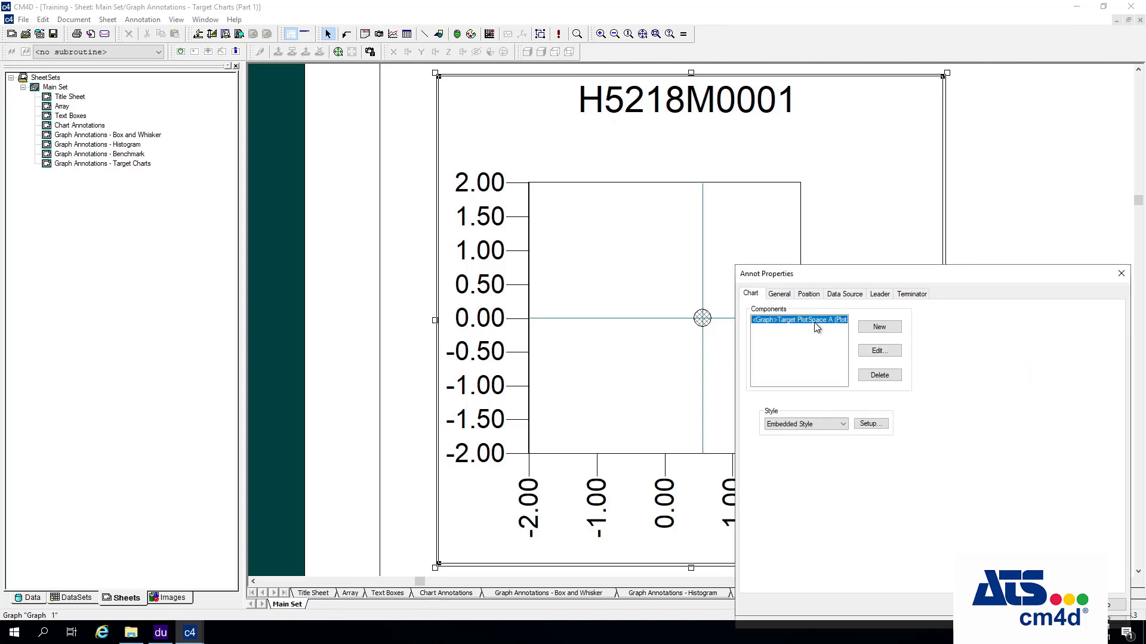
pyautogui.click(889, 357)
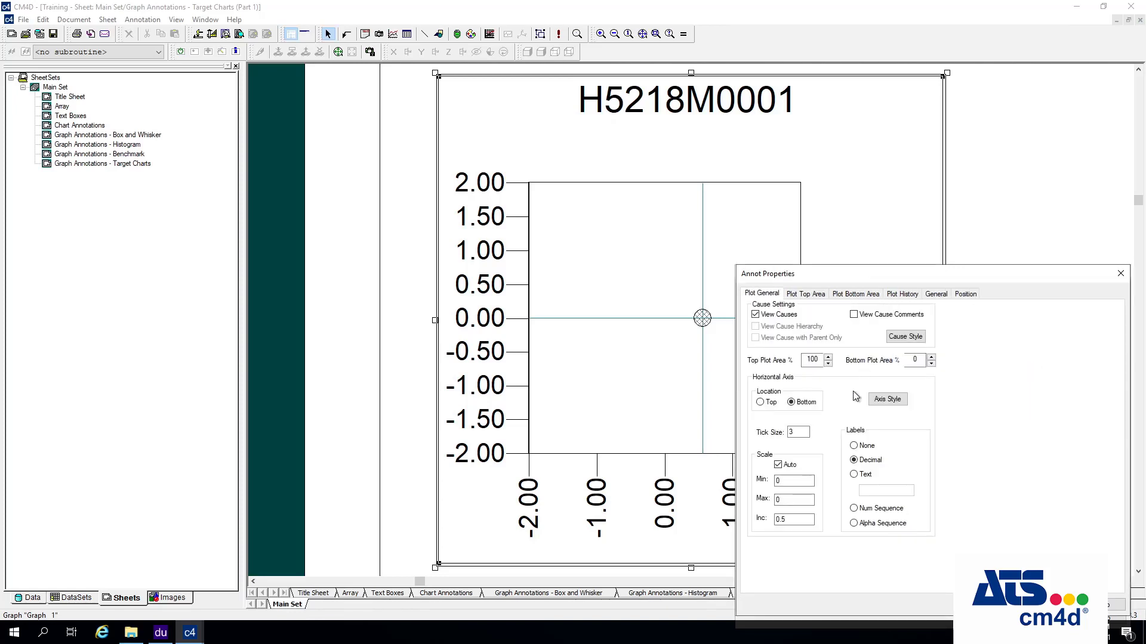
# - Turn off automatic scaling for the target plot's horizontal axis and set its maximum to 2
pyautogui.click(778, 465)
pyautogui.click(786, 482)
pyautogui.click(787, 483)
pyautogui.moveTo(721, 475); pyautogui.dragTo(720, 475)
pyautogui.moveTo(806, 500); pyautogui.dragTo(629, 503)
pyautogui.write('2')
# - Enable the Spec/Control Limits line in the chart lines of the plot's top area
pyautogui.click(806, 295)
pyautogui.click(799, 483)
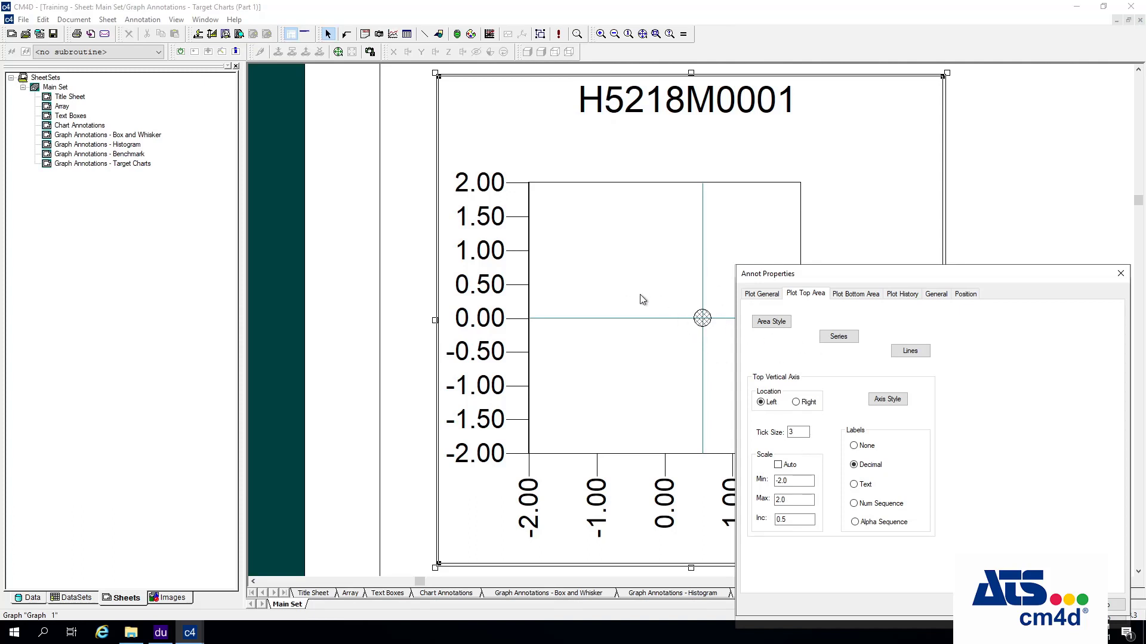
pyautogui.click(902, 352)
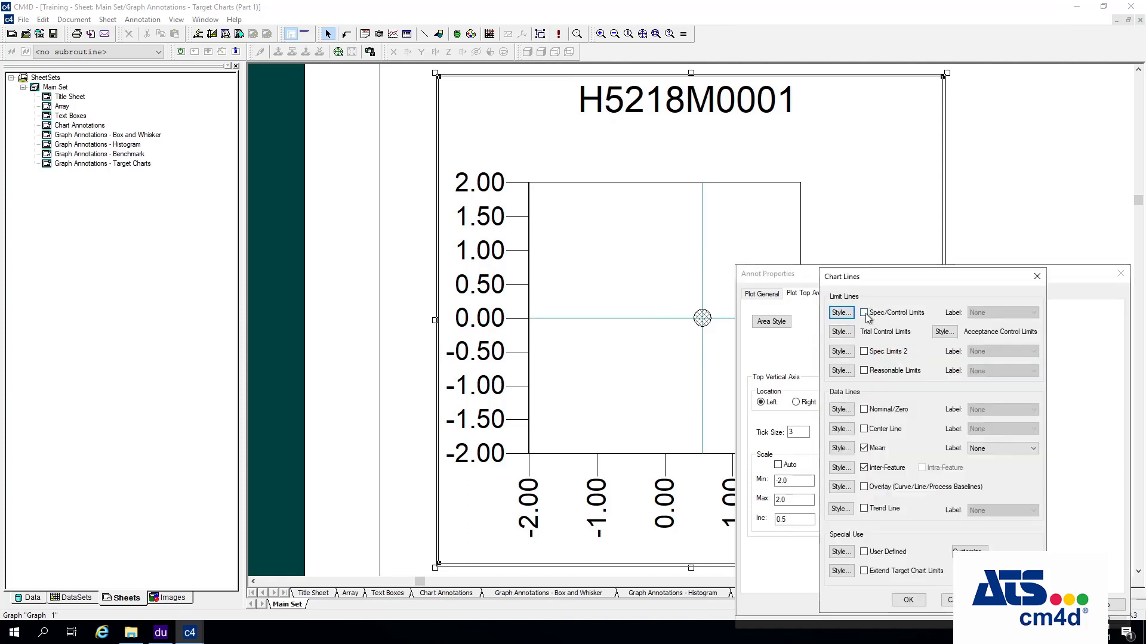
pyautogui.click(865, 313)
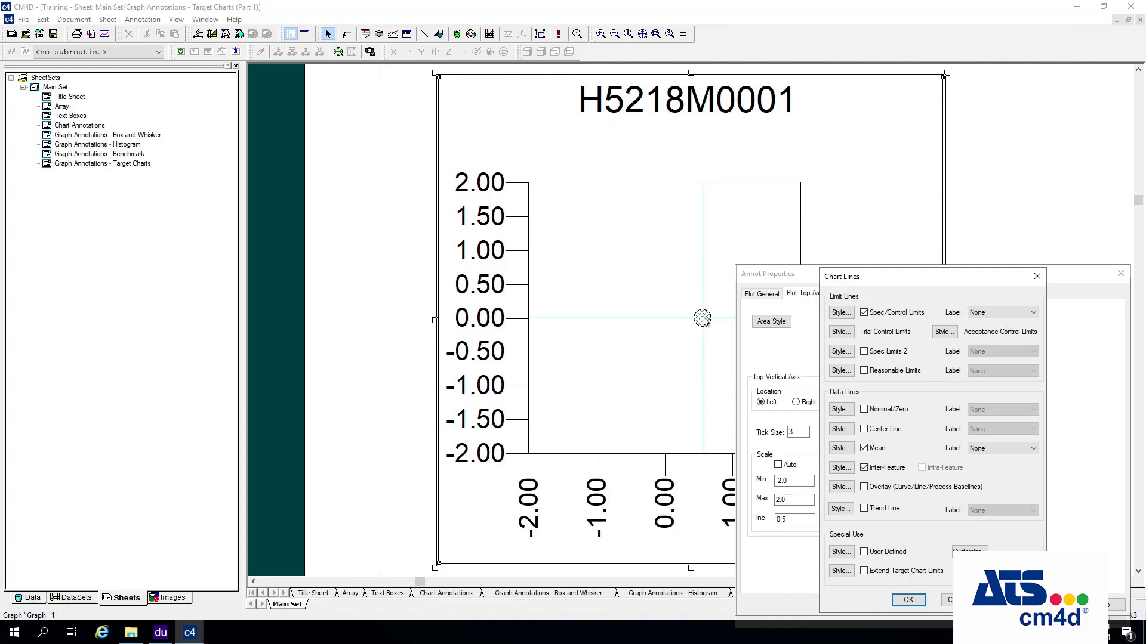
# - Override the base pen of the Spec/Control Limits line with the color Red and the style Dash
pyautogui.click(841, 314)
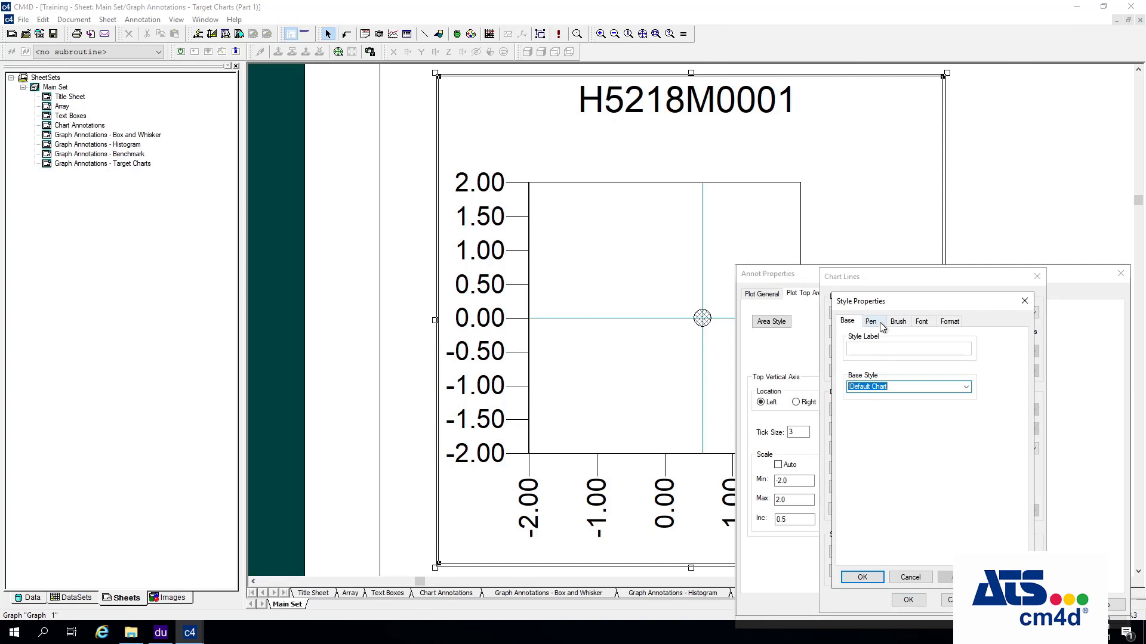
pyautogui.click(871, 322)
pyautogui.click(855, 348)
pyautogui.click(948, 347)
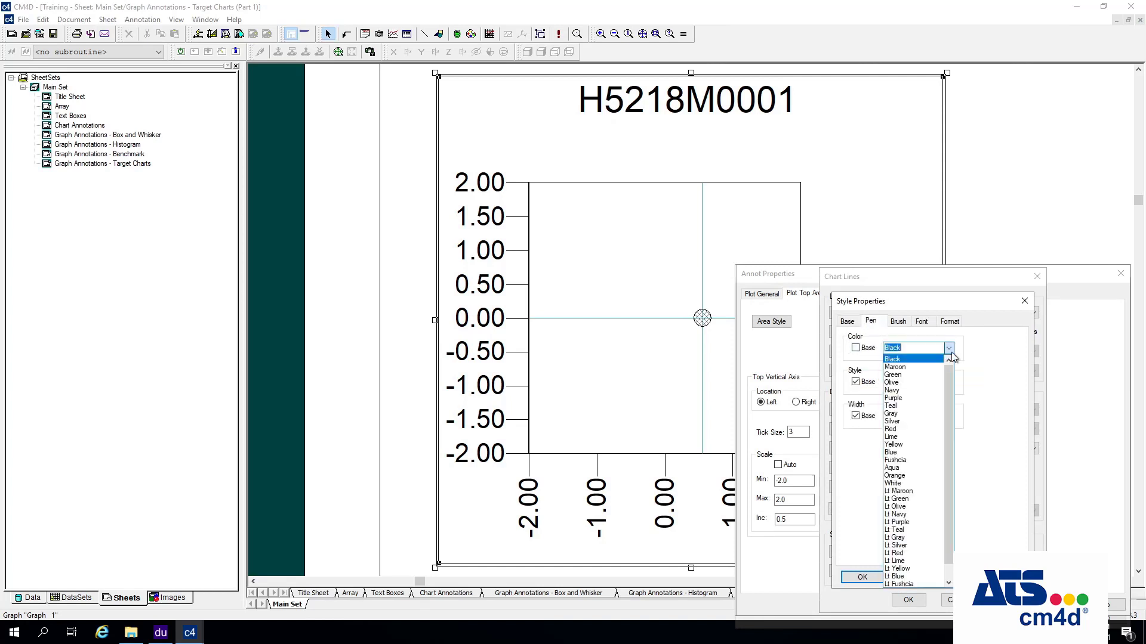
pyautogui.click(898, 429)
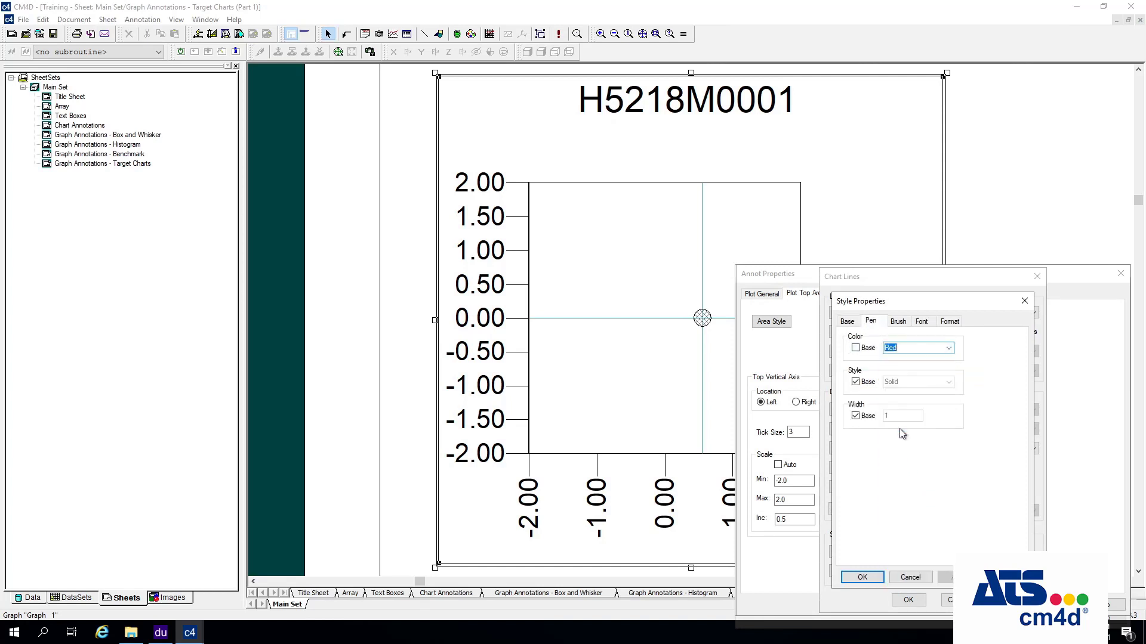
pyautogui.click(871, 384)
pyautogui.click(948, 382)
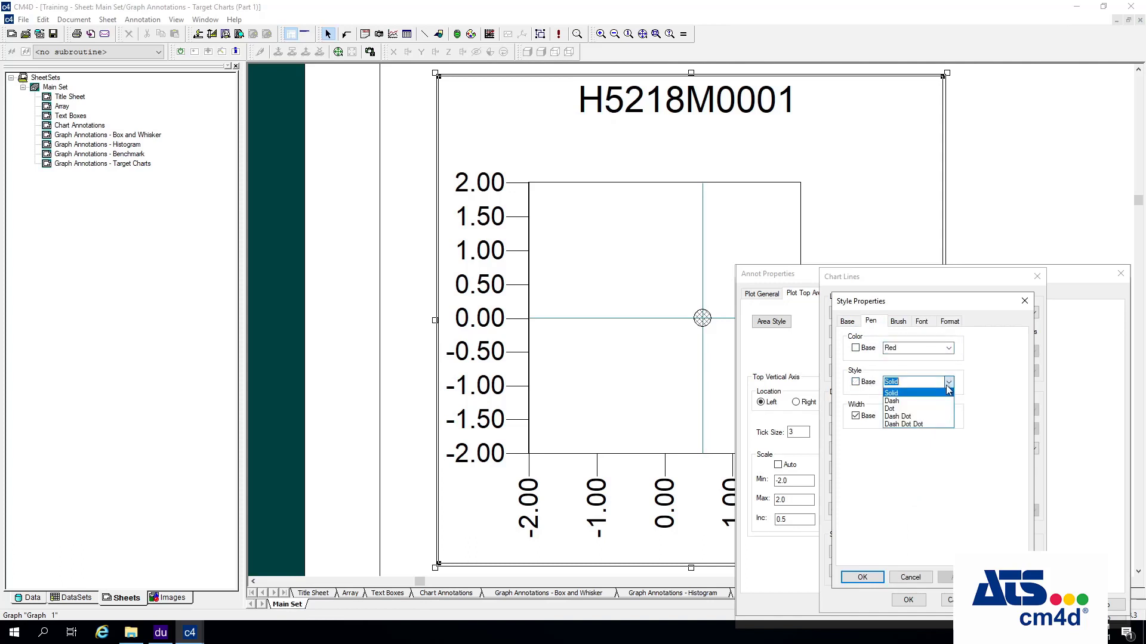
pyautogui.click(895, 401)
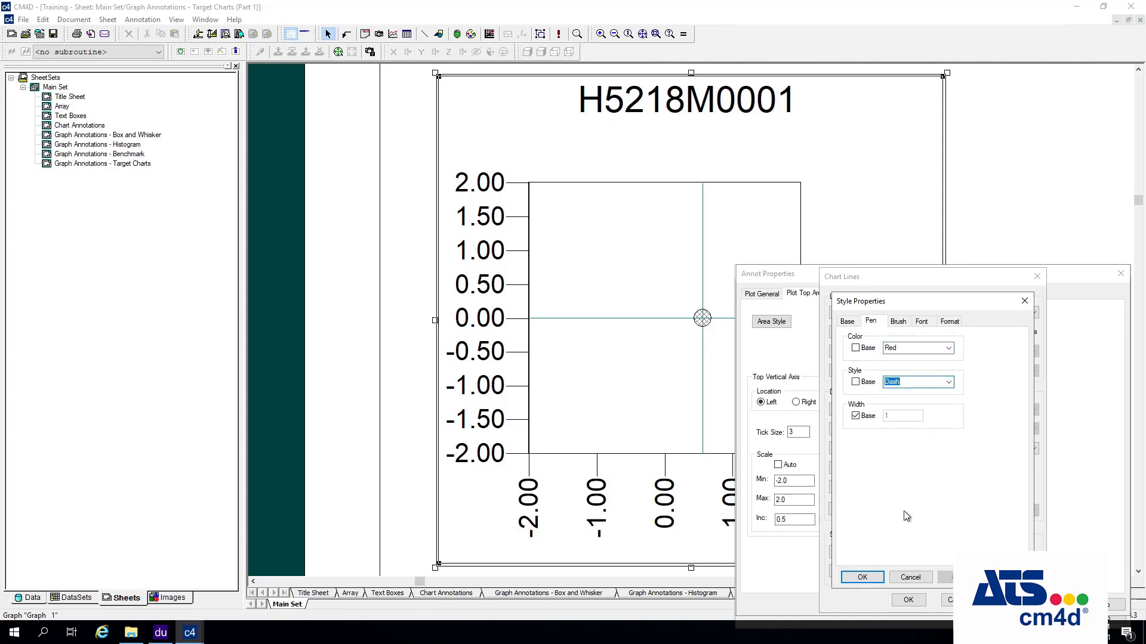
pyautogui.click(870, 580)
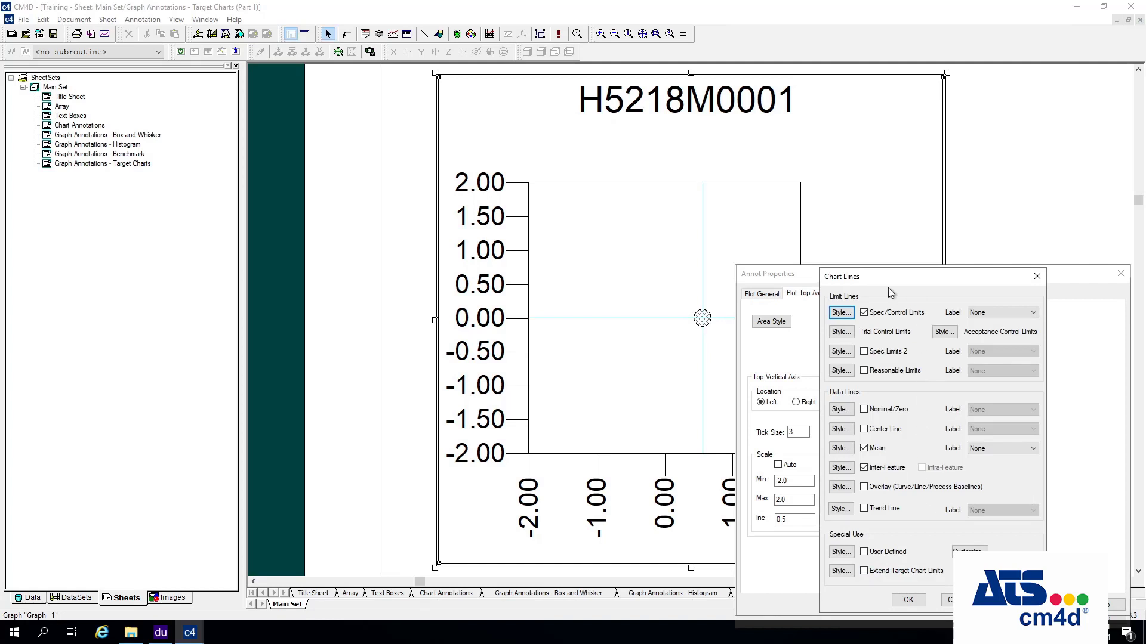
# - Disable the Mean and Inter-Feature lines, enable the Nominal/Zero line, and apply all changes to the target graph
pyautogui.click(864, 448)
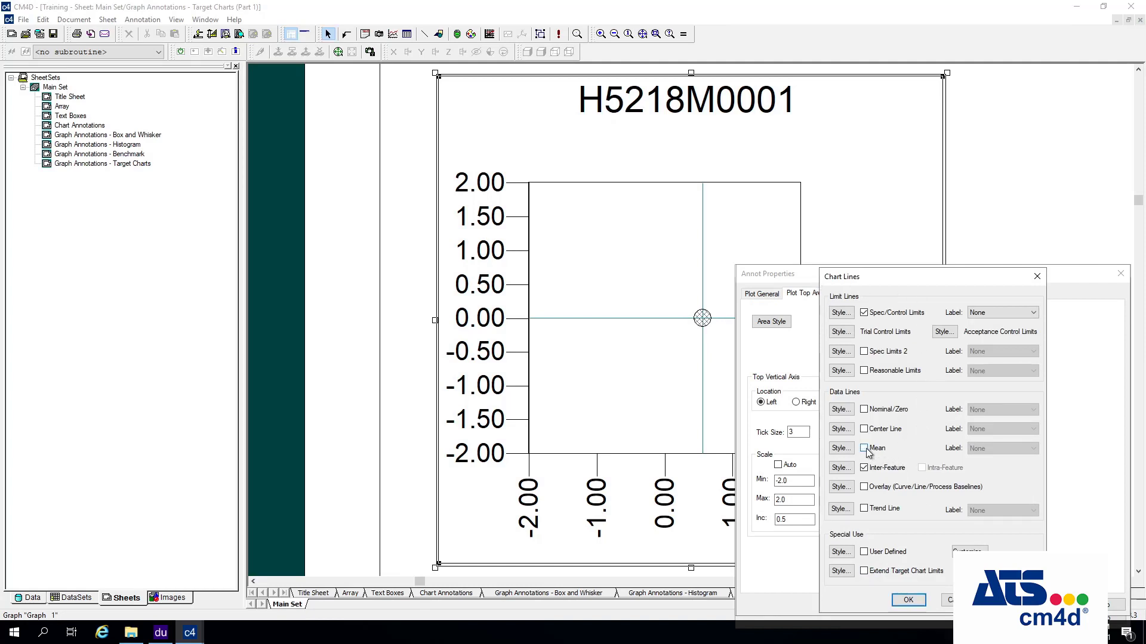
pyautogui.click(866, 468)
pyautogui.click(864, 410)
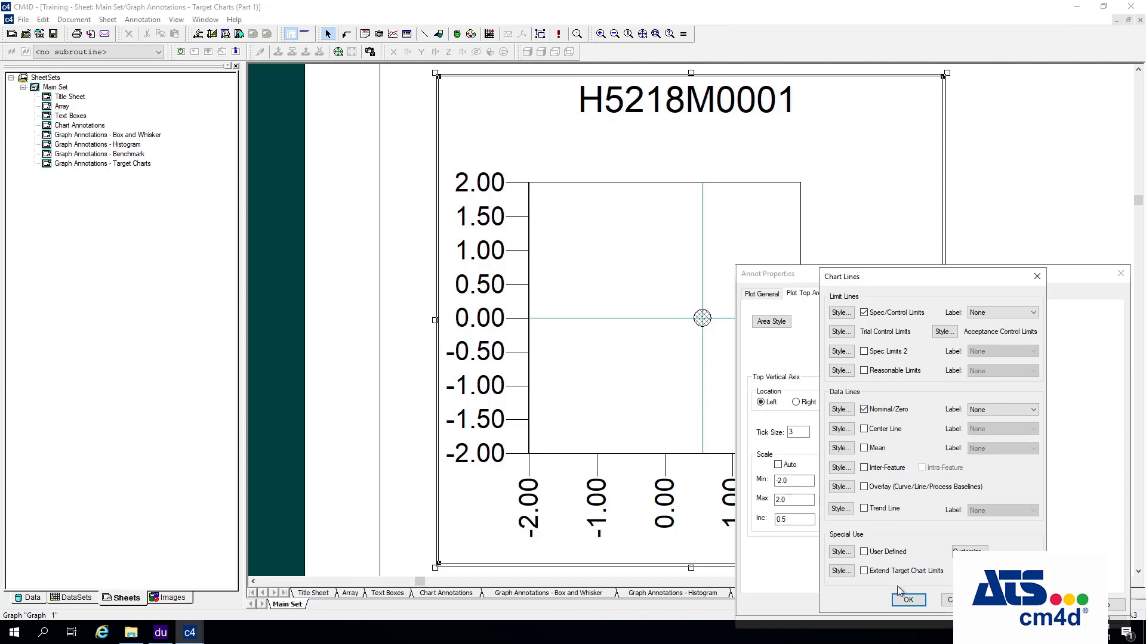
pyautogui.click(914, 601)
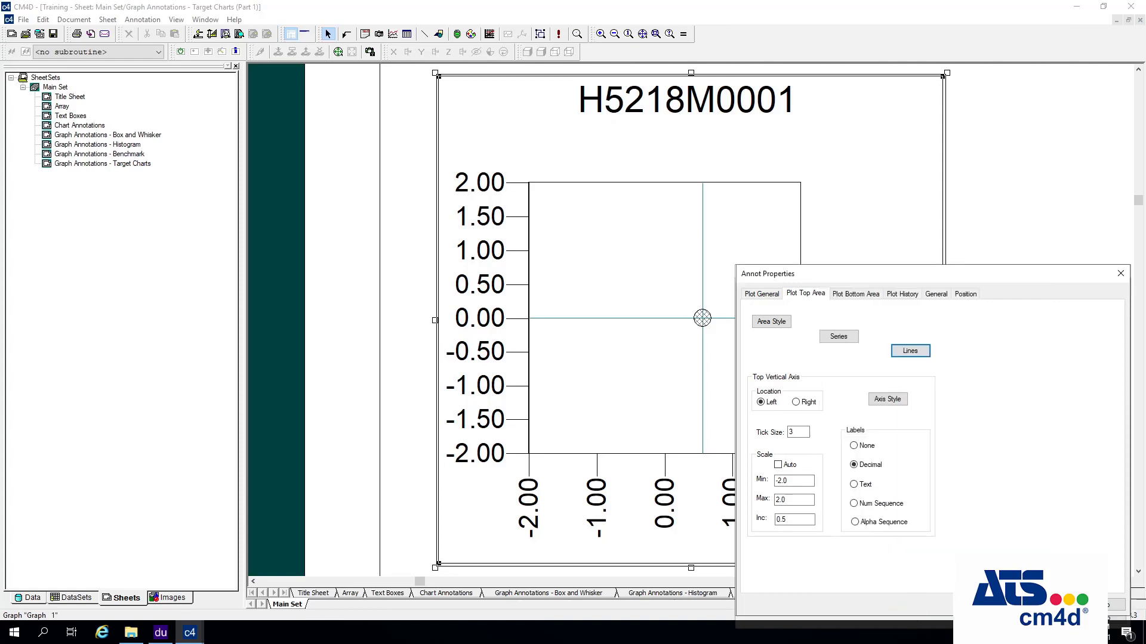
pyautogui.click(978, 604)
pyautogui.click(978, 604)
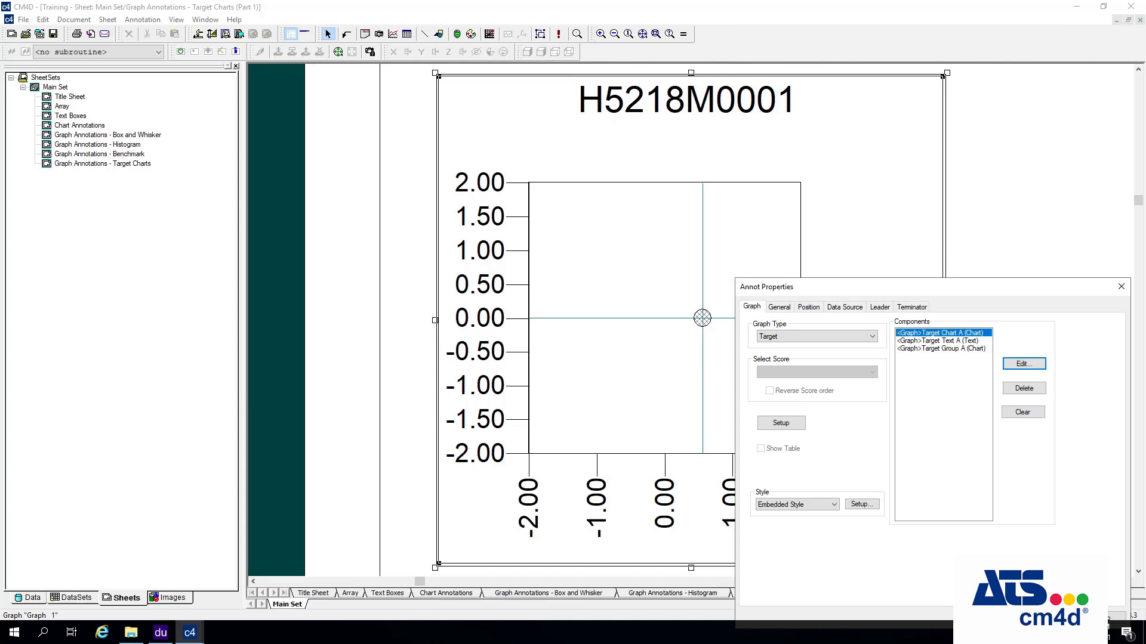
pyautogui.click(979, 616)
pyautogui.click(1042, 407)
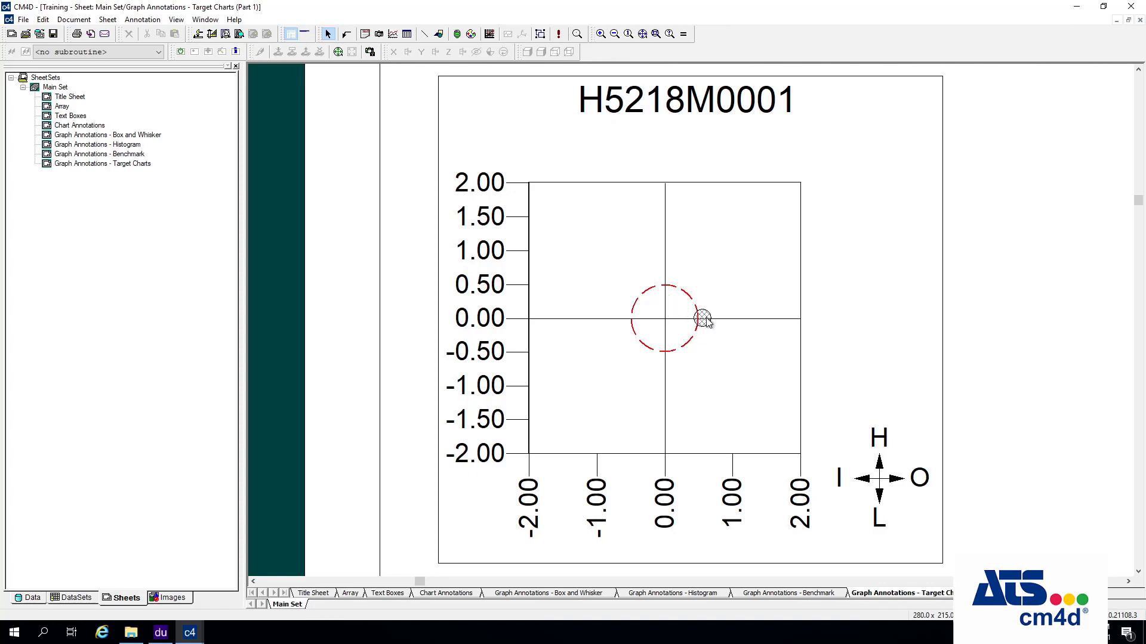
# - Set the marker size to 2 in the chart series of the target plot's top area
pyautogui.rightClick(694, 228)
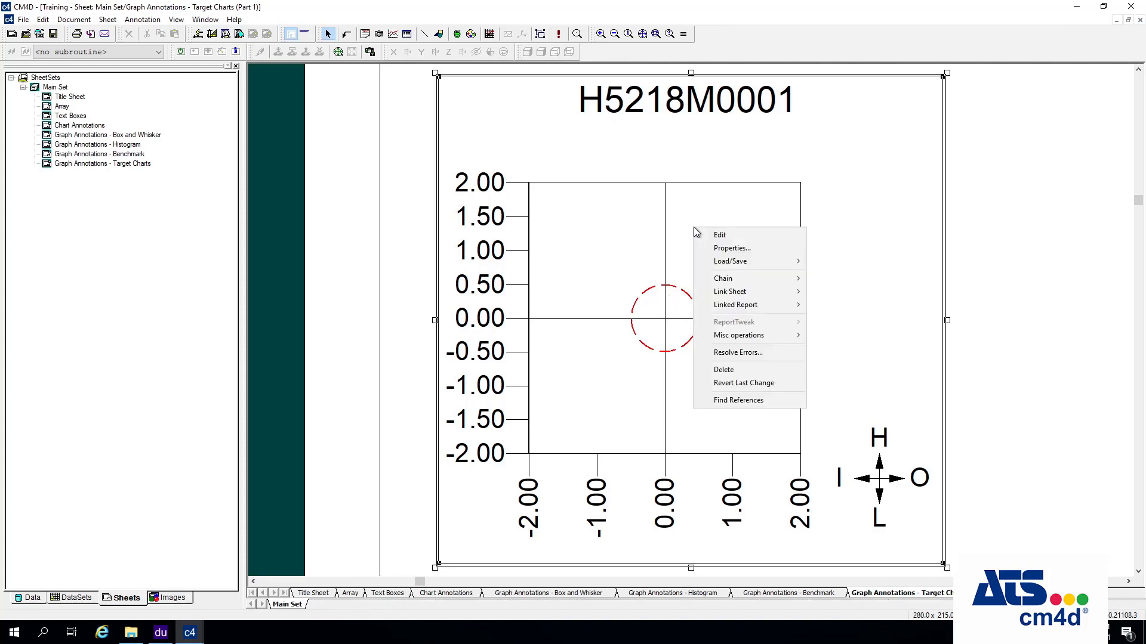
pyautogui.click(757, 249)
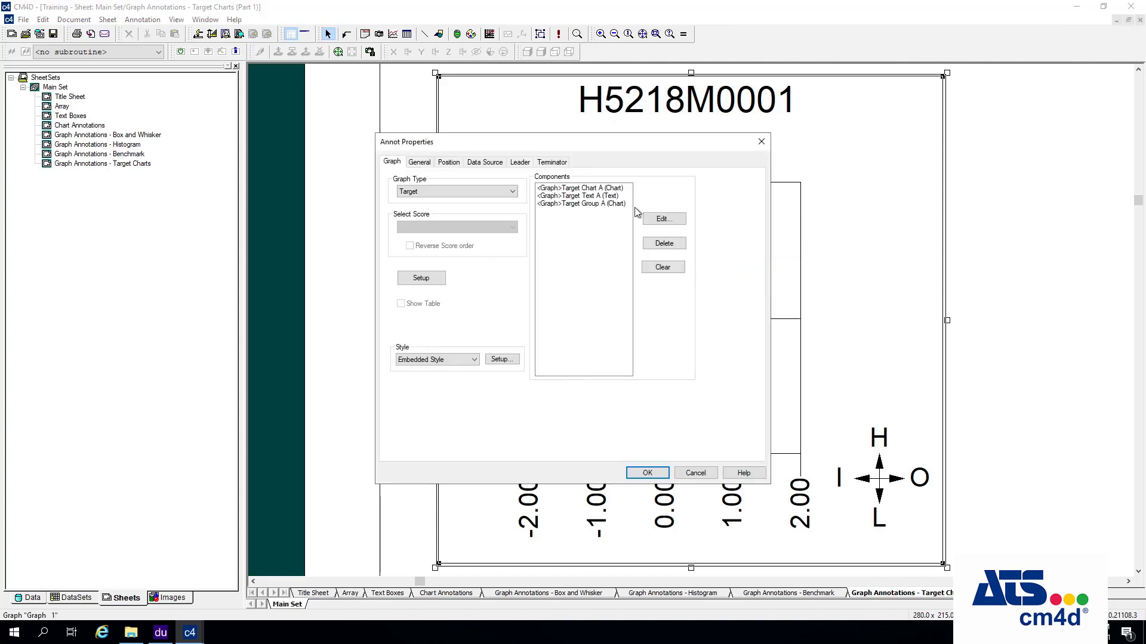
pyautogui.click(589, 190)
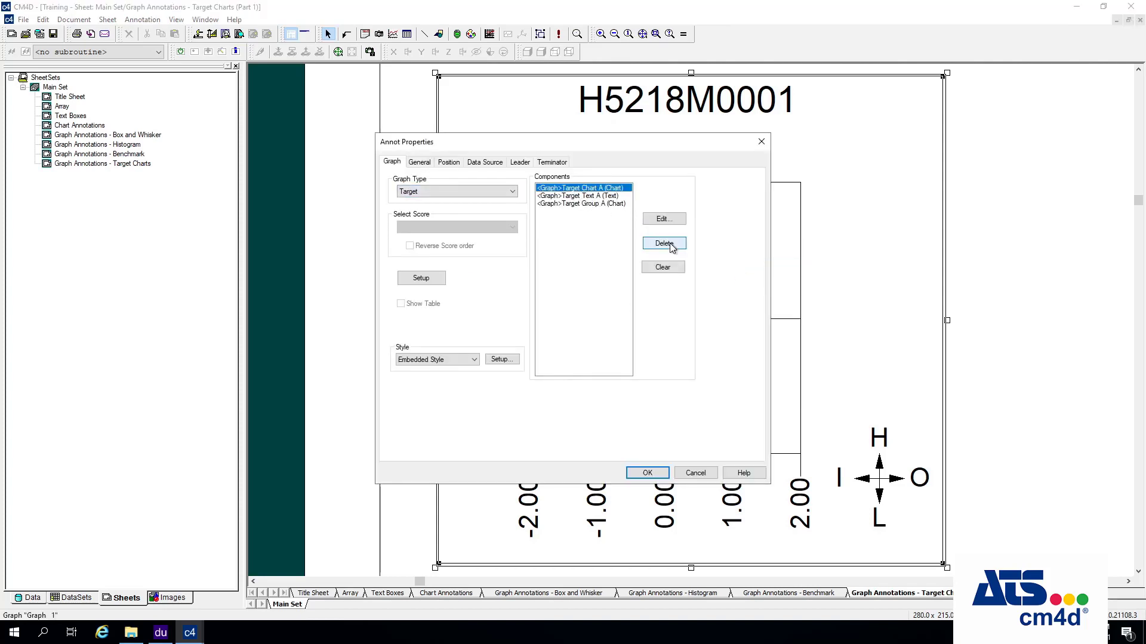
pyautogui.click(664, 220)
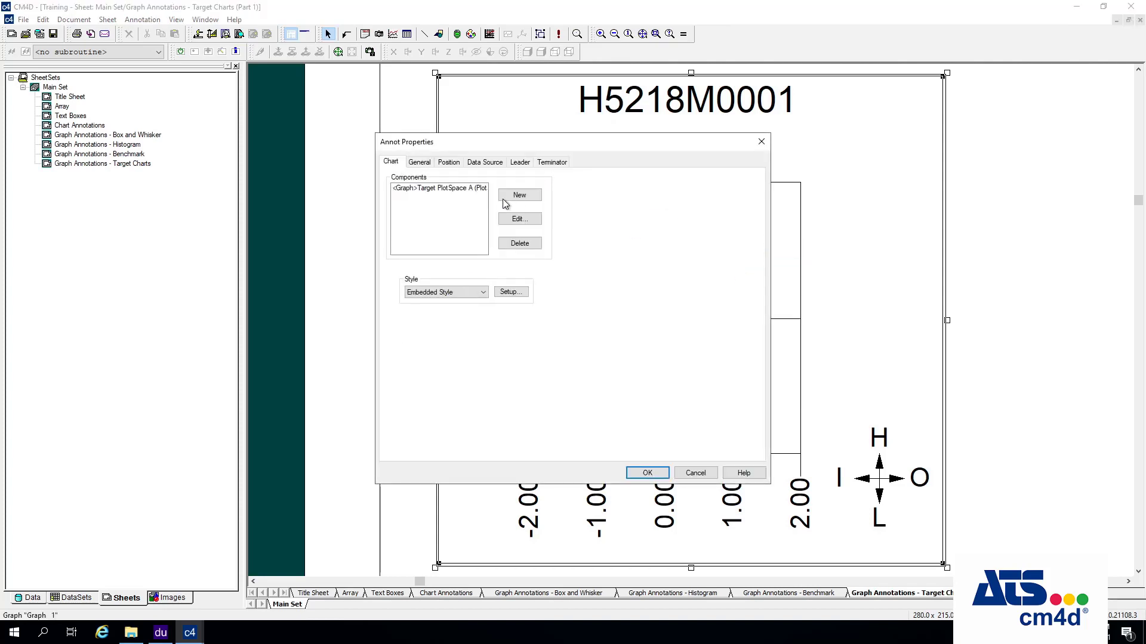
pyautogui.click(458, 192)
pyautogui.click(519, 219)
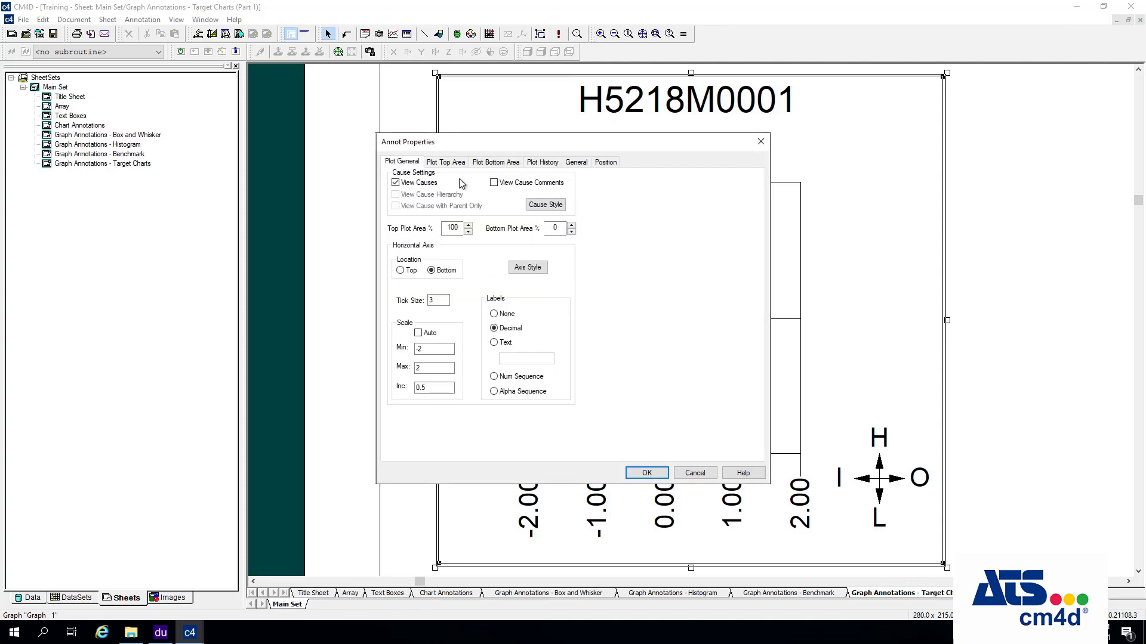
pyautogui.click(451, 163)
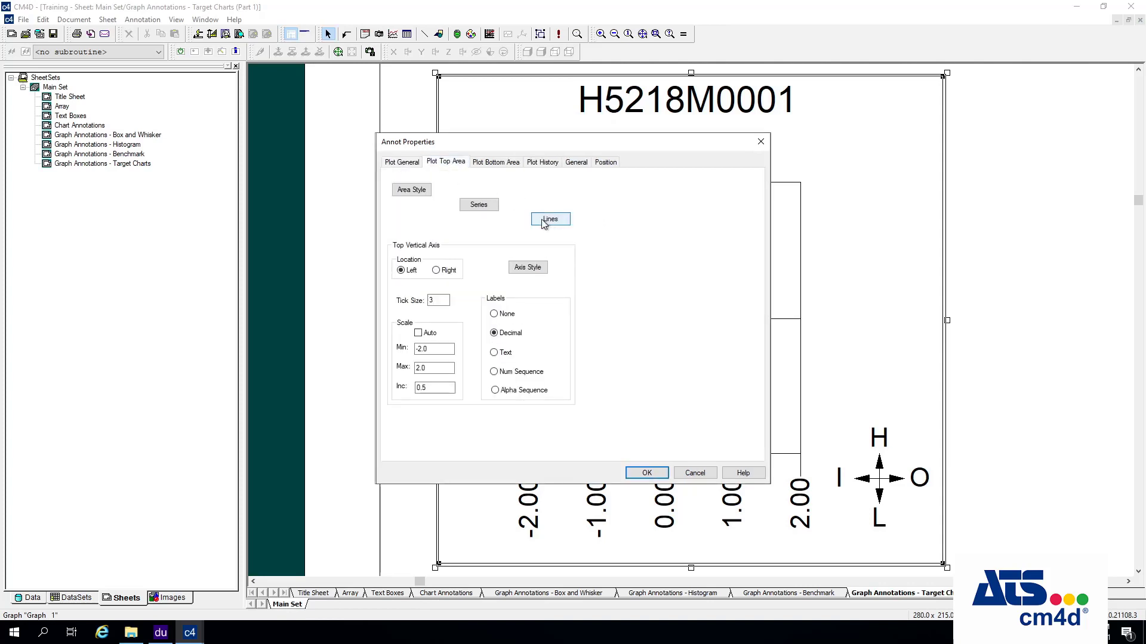
pyautogui.click(478, 205)
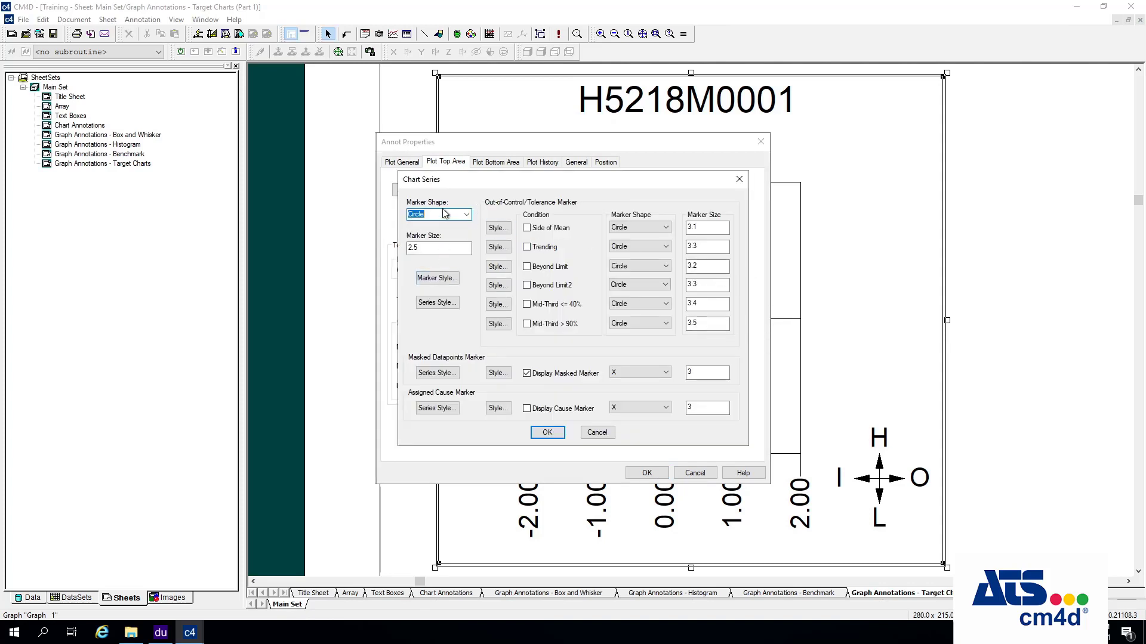
pyautogui.press('Tab')
pyautogui.write('2')
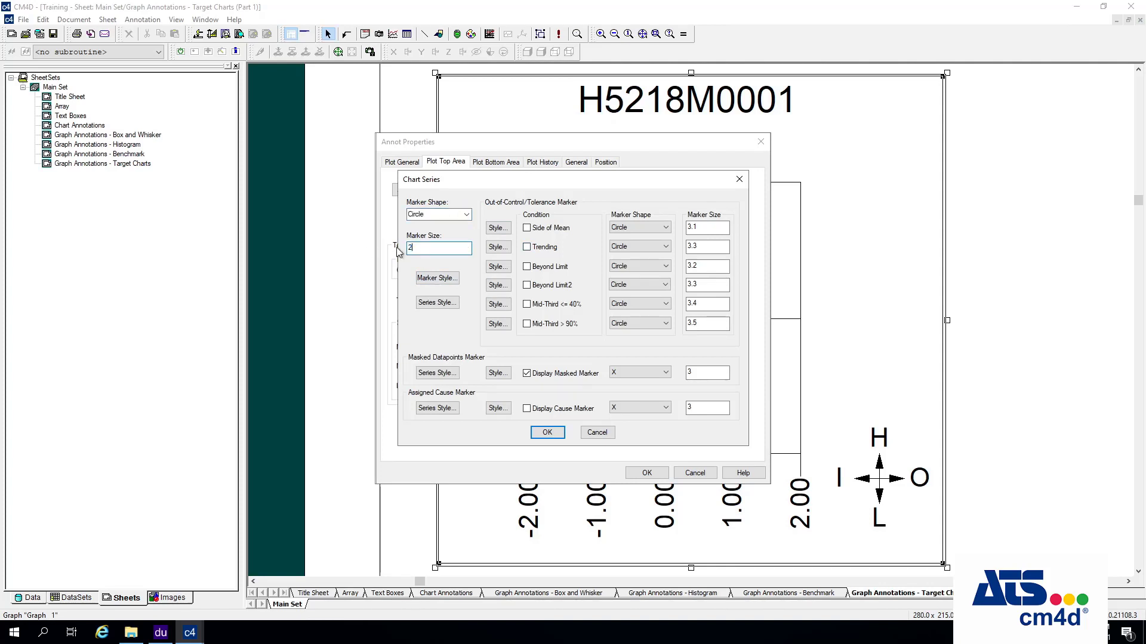
# - Set the brush of the series marker style to the color Green with the hatch None
pyautogui.click(448, 281)
pyautogui.click(508, 255)
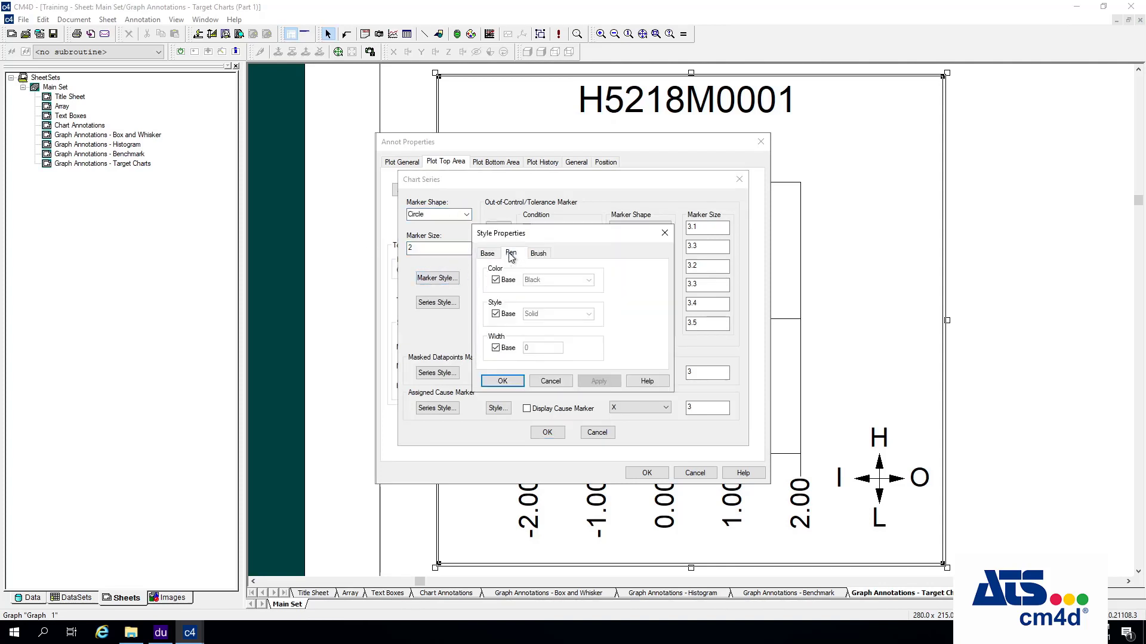
pyautogui.click(538, 255)
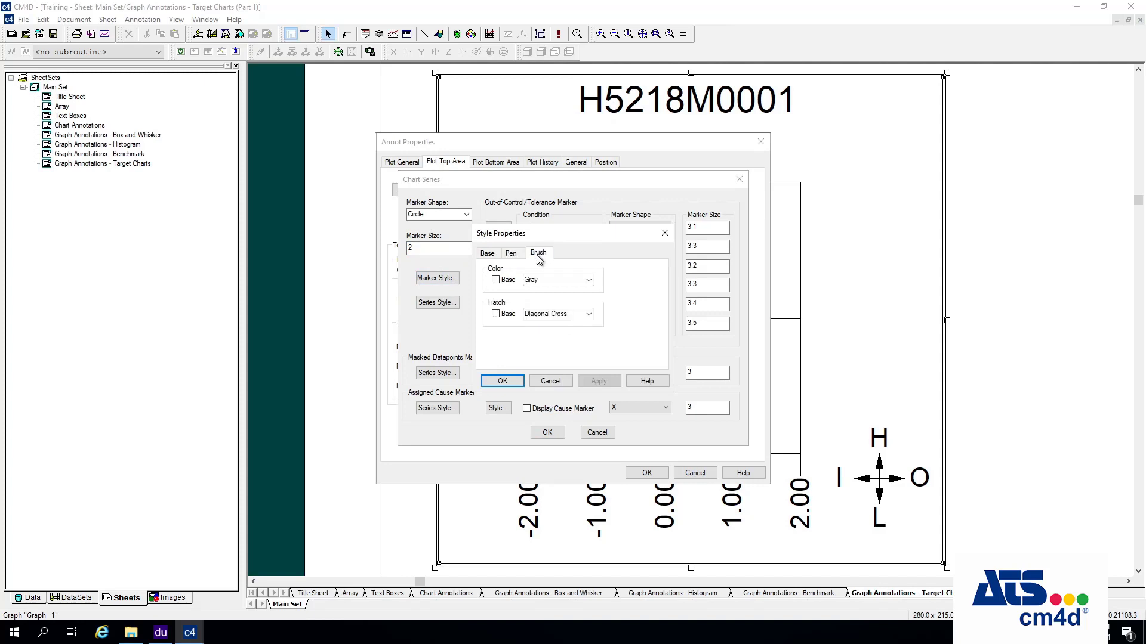
pyautogui.click(588, 280)
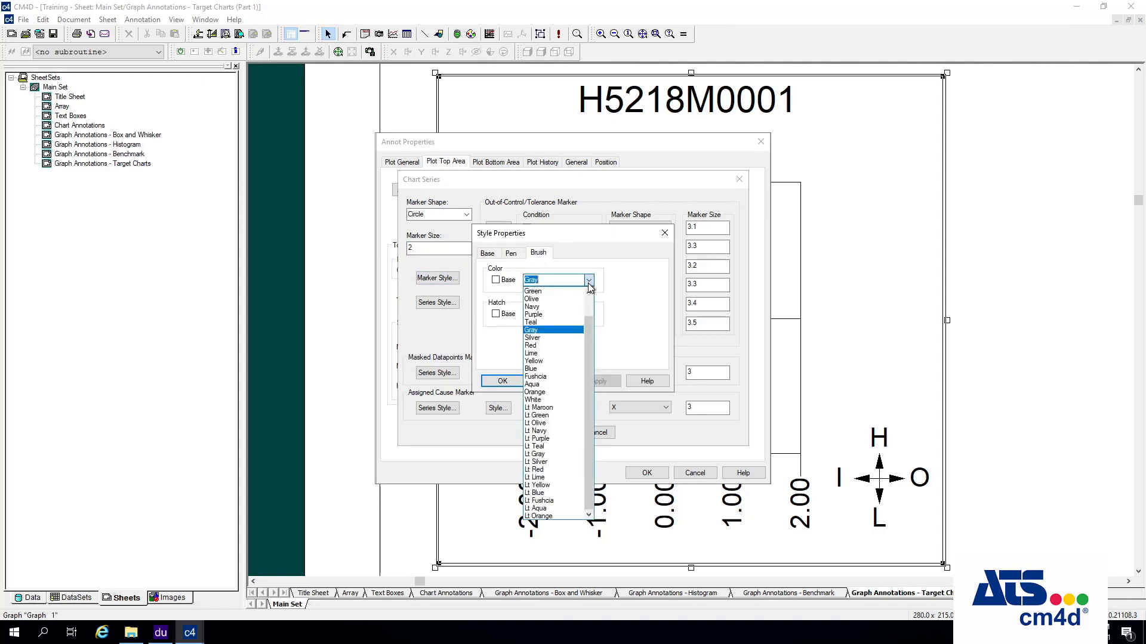
pyautogui.click(544, 291)
pyautogui.click(588, 314)
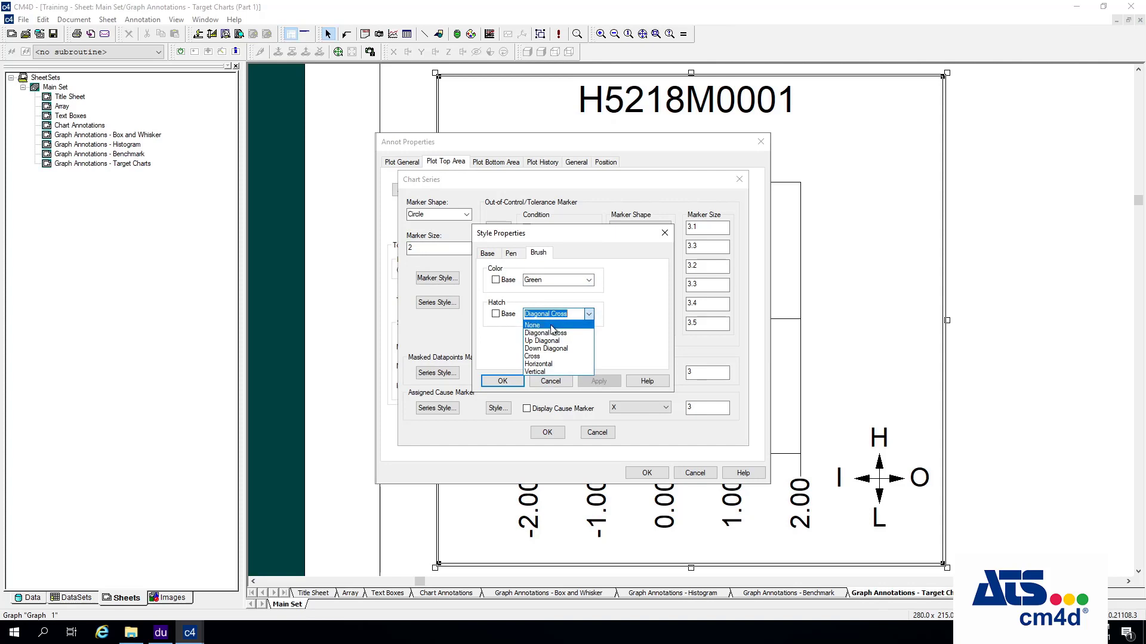
pyautogui.click(552, 327)
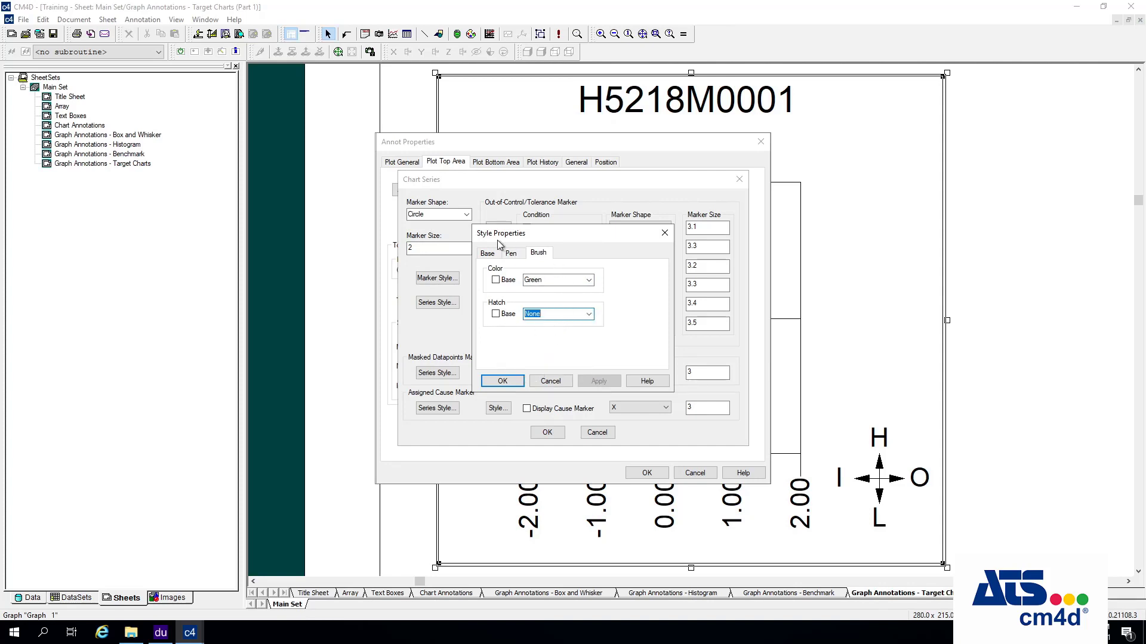
pyautogui.click(502, 381)
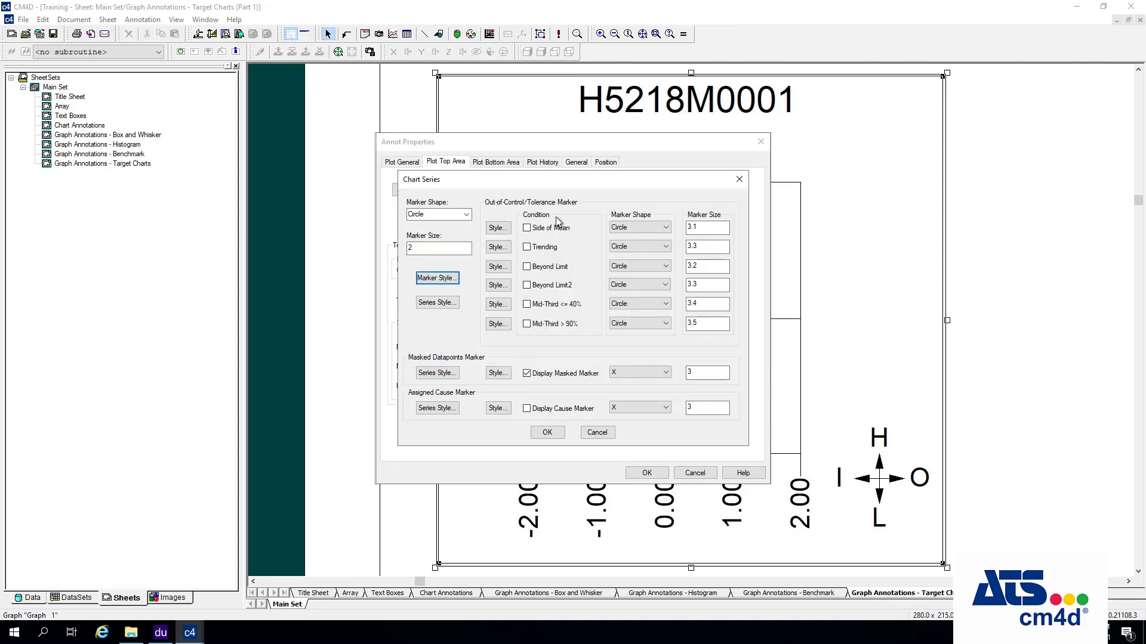
# - Enable the Beyond Limit out-of-tolerance marker with size 2 and the Hollow X shape
pyautogui.click(526, 268)
pyautogui.press('Tab')
pyautogui.press('Tab')
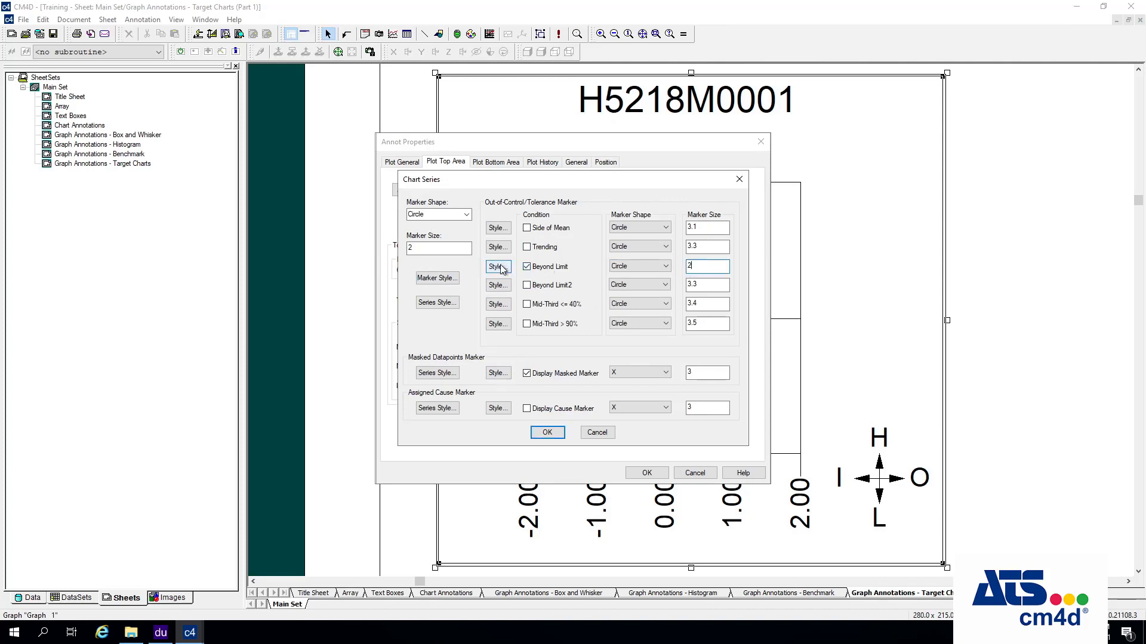
pyautogui.write('2')
pyautogui.click(638, 267)
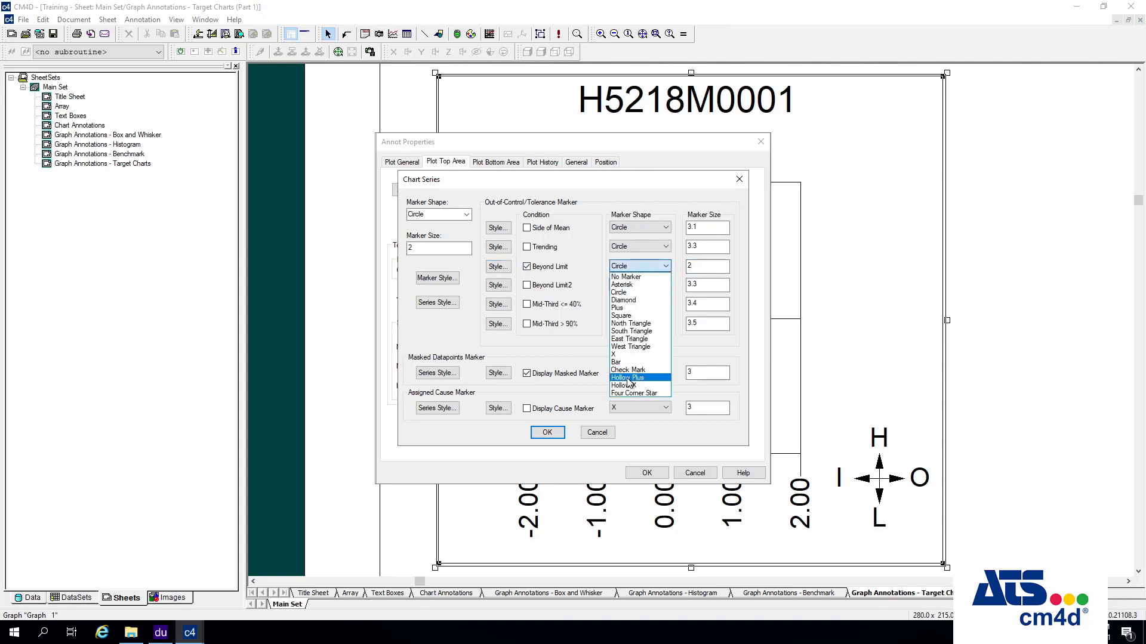
pyautogui.click(630, 384)
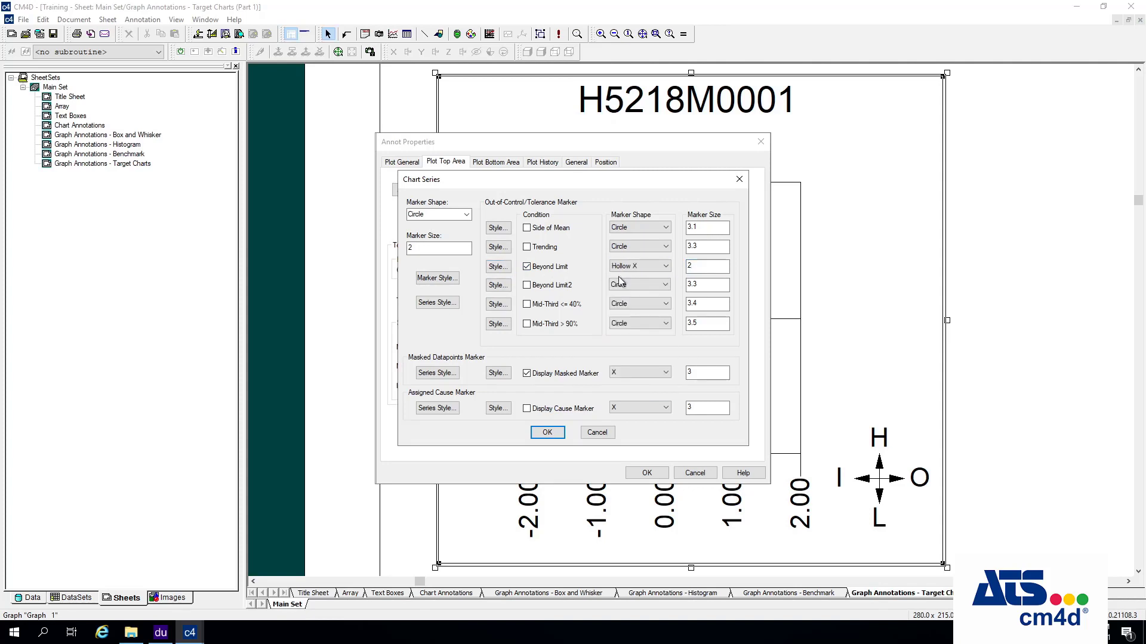
# - Override the base brush color of the Beyond Limit marker with Red and apply all changes to the target graph
pyautogui.click(498, 266)
pyautogui.click(539, 190)
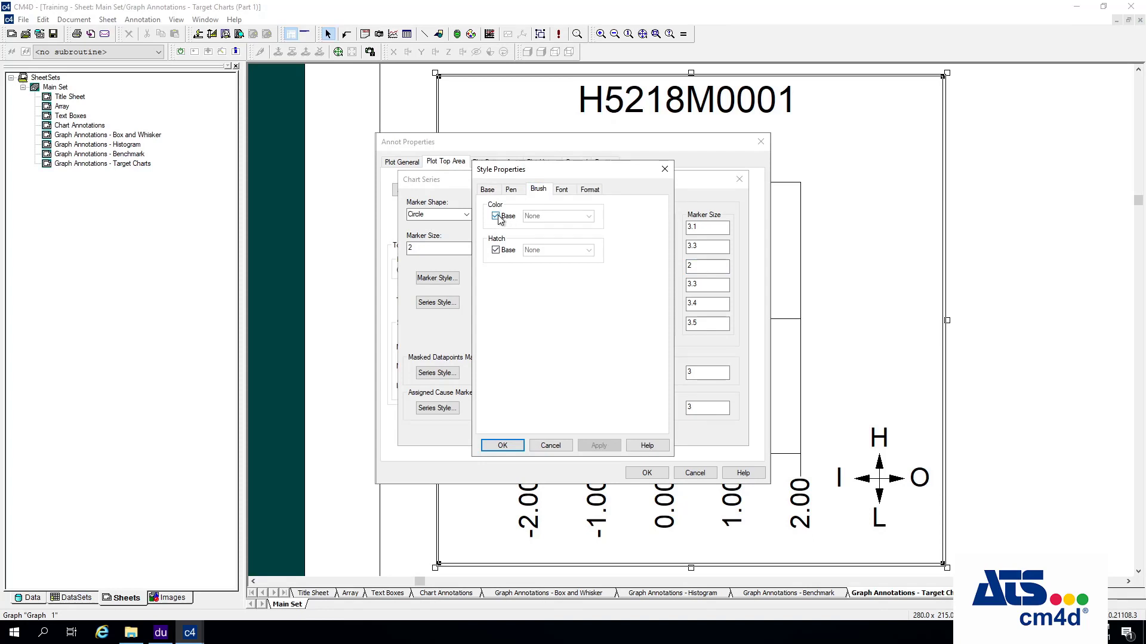
pyautogui.click(495, 216)
pyautogui.click(588, 216)
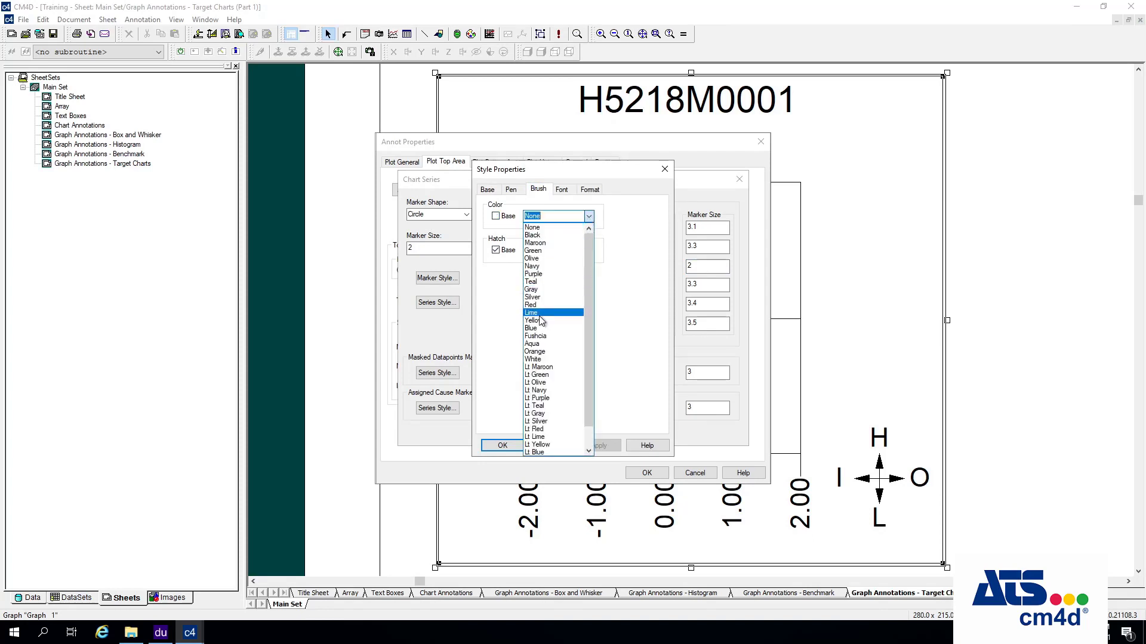
pyautogui.click(540, 304)
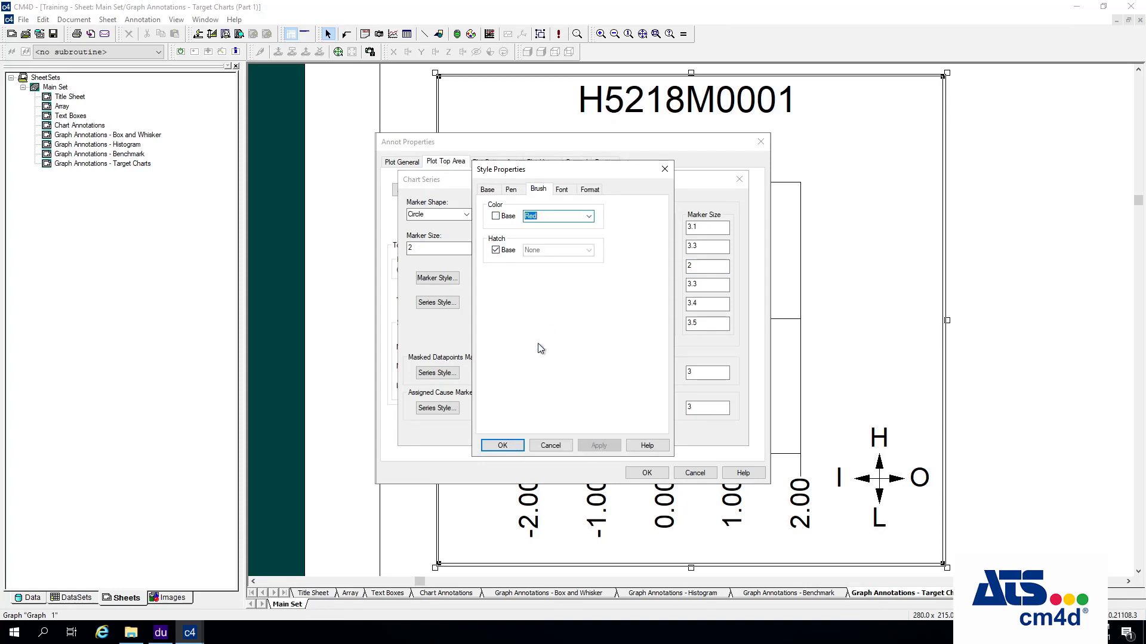
pyautogui.click(502, 446)
pyautogui.click(548, 433)
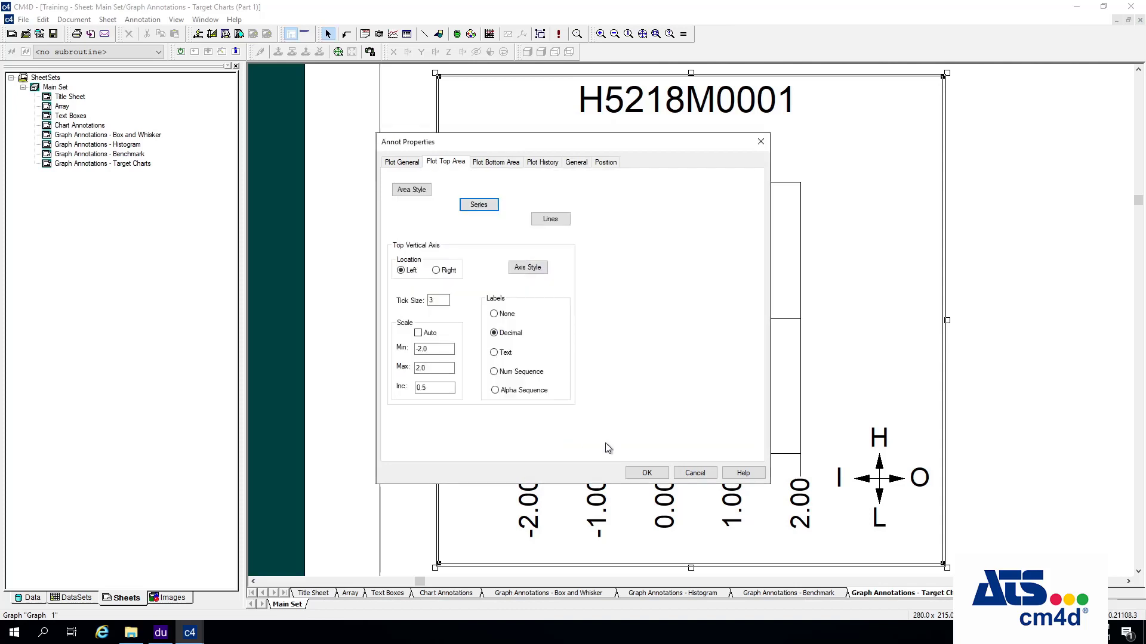
pyautogui.click(646, 472)
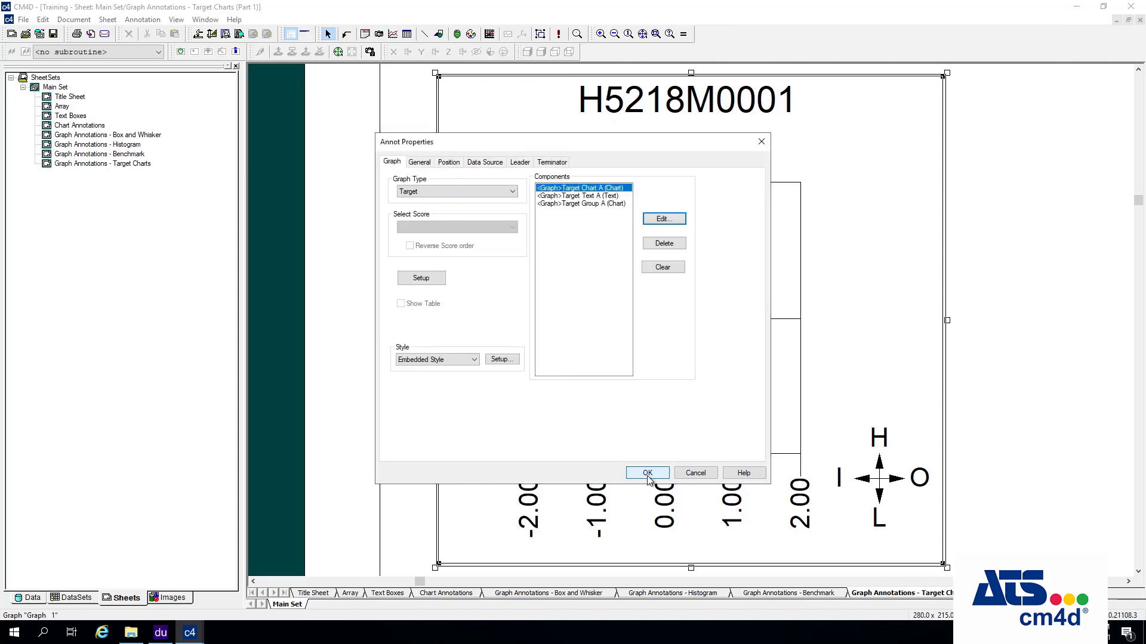
pyautogui.click(647, 473)
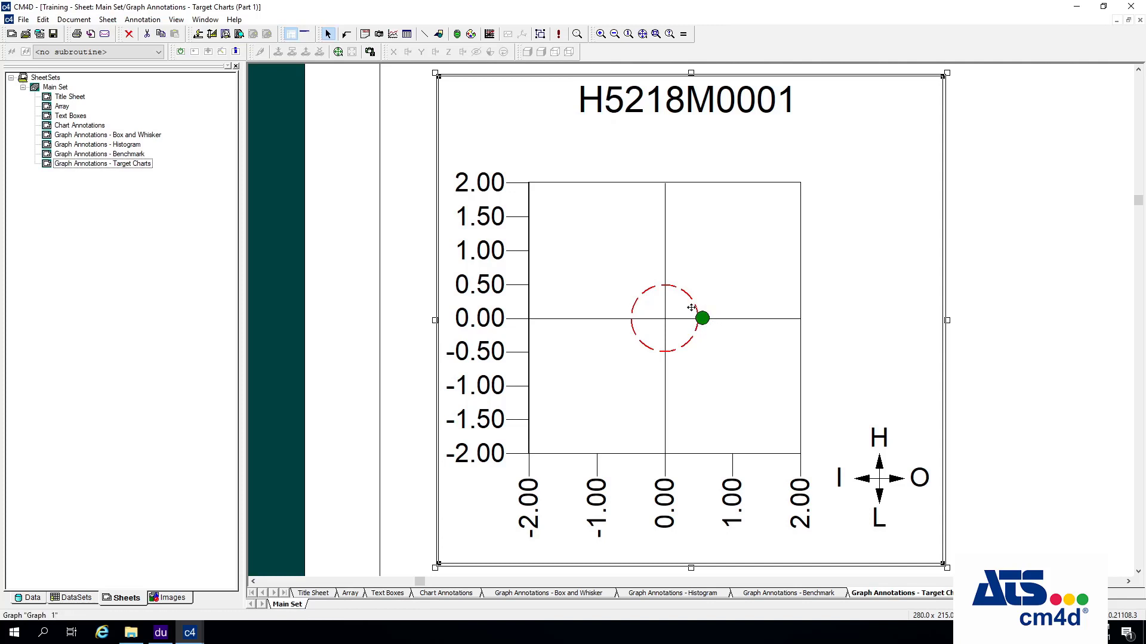
# - Reopen the target plot's properties and review the chart lines enabled for its top area without changing them
pyautogui.rightClick(645, 285)
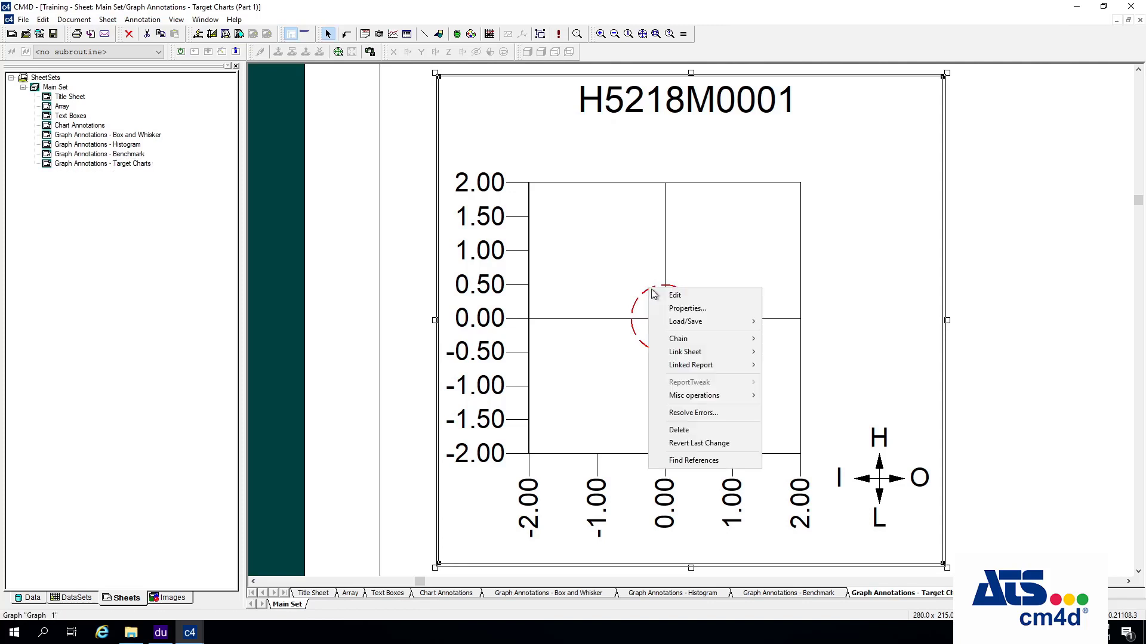
pyautogui.click(692, 304)
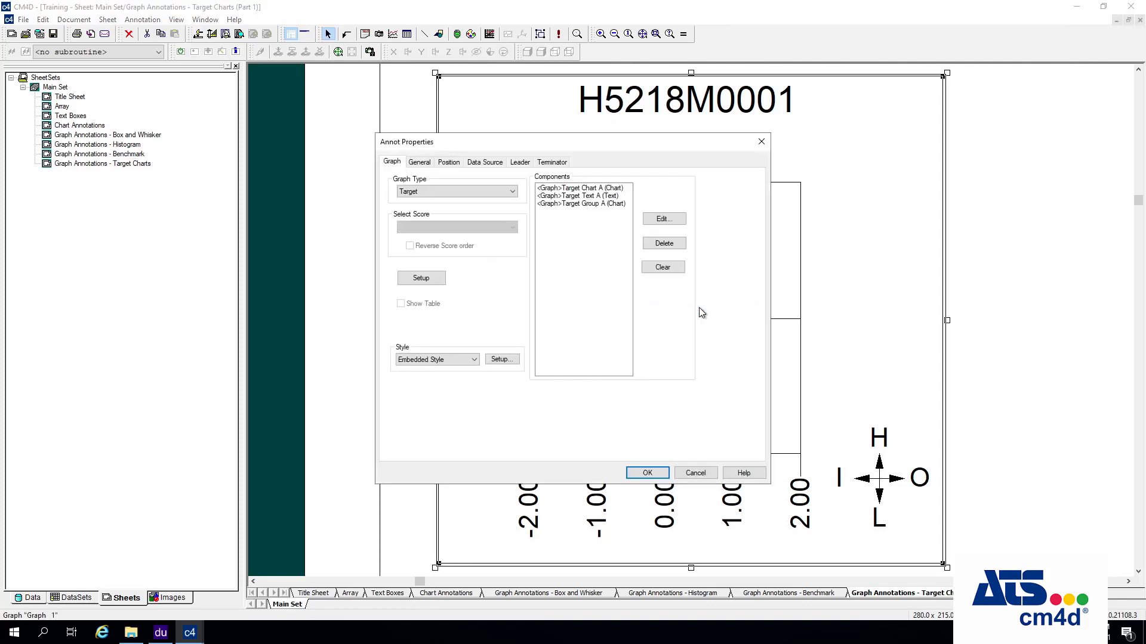
pyautogui.click(587, 189)
pyautogui.click(677, 221)
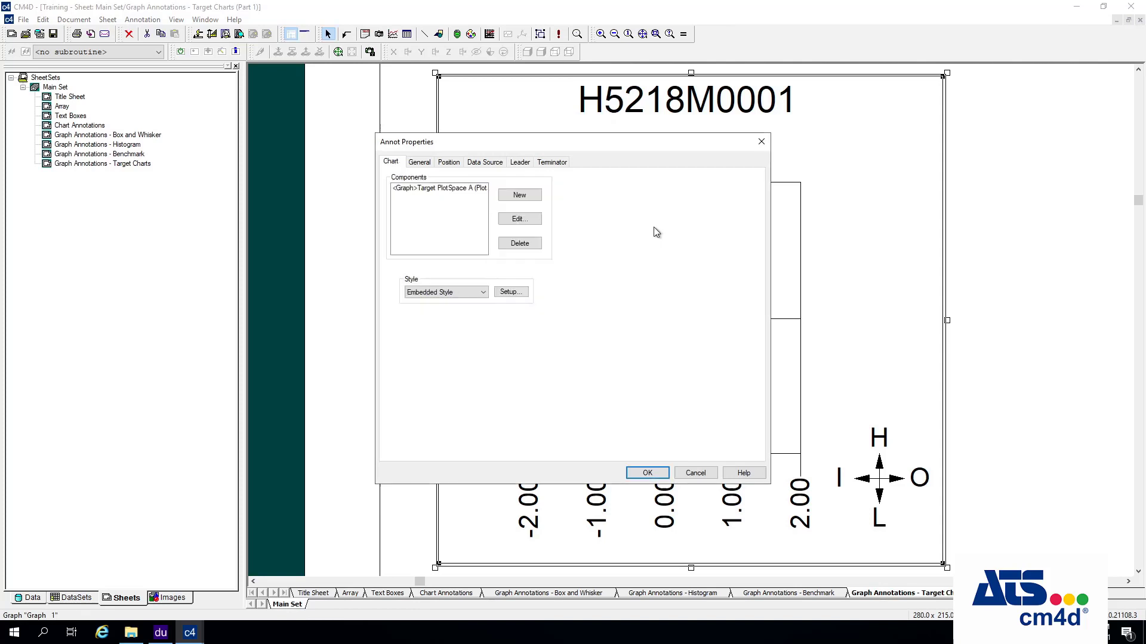
pyautogui.click(463, 190)
pyautogui.click(519, 219)
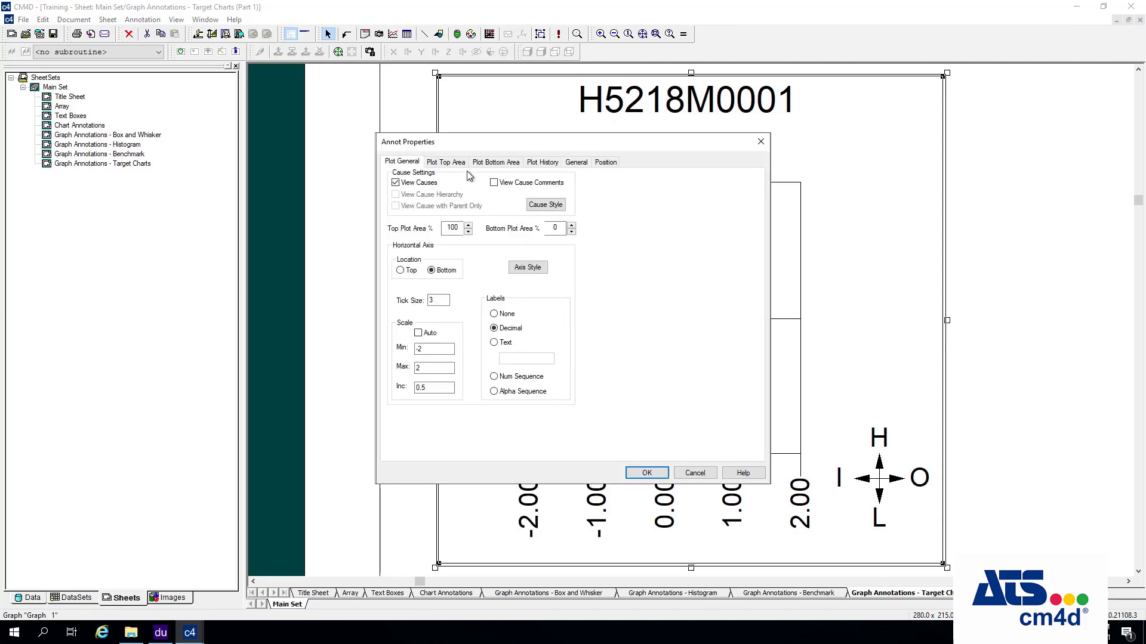
pyautogui.click(459, 163)
pyautogui.click(546, 219)
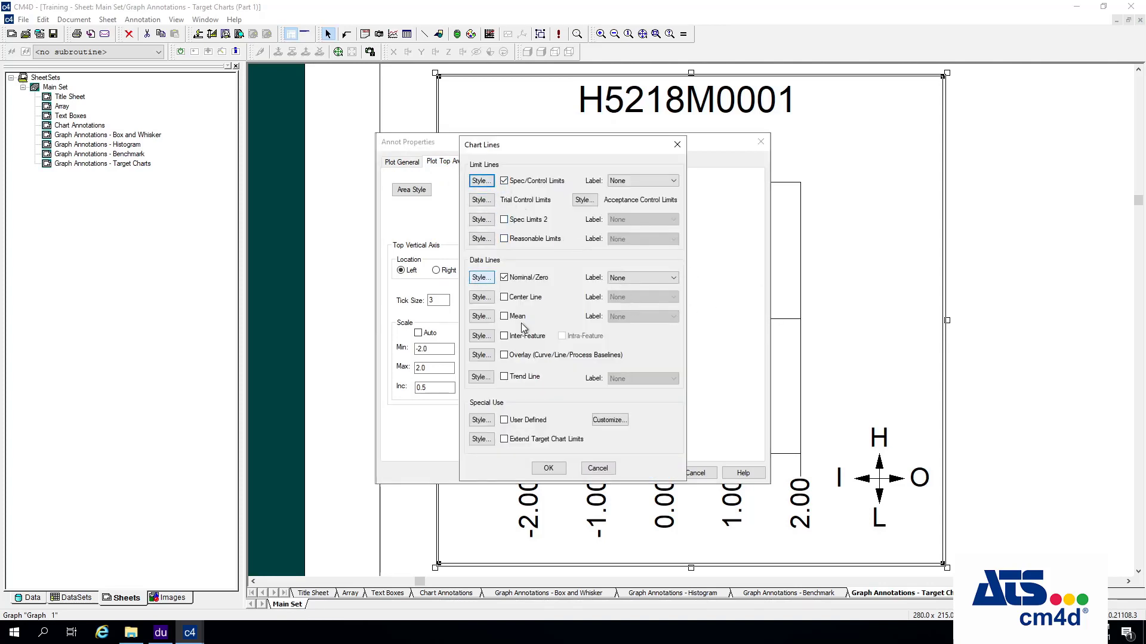
pyautogui.click(597, 468)
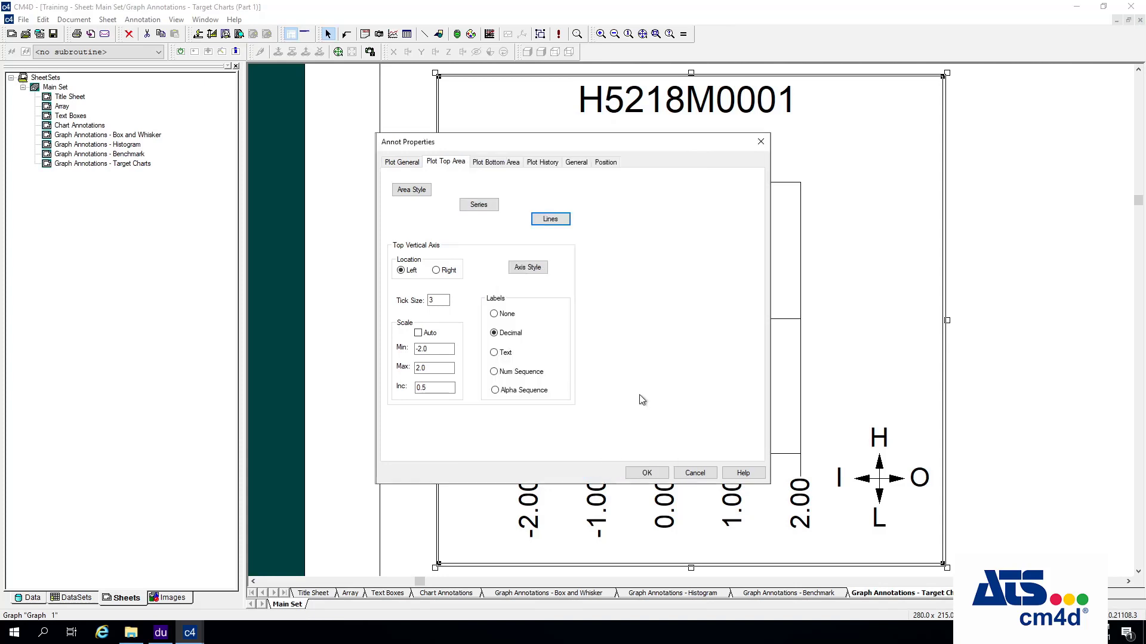
# - Change the Beyond Limit marker shape to Circle in the chart series, checking its brush style before accepting
pyautogui.click(494, 209)
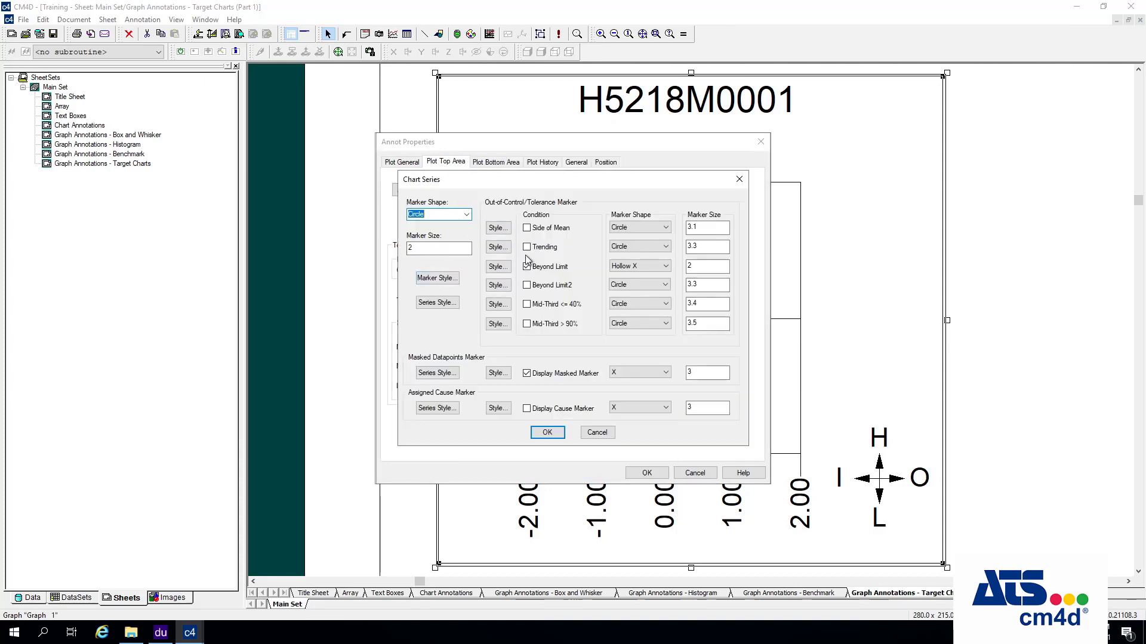
pyautogui.click(662, 266)
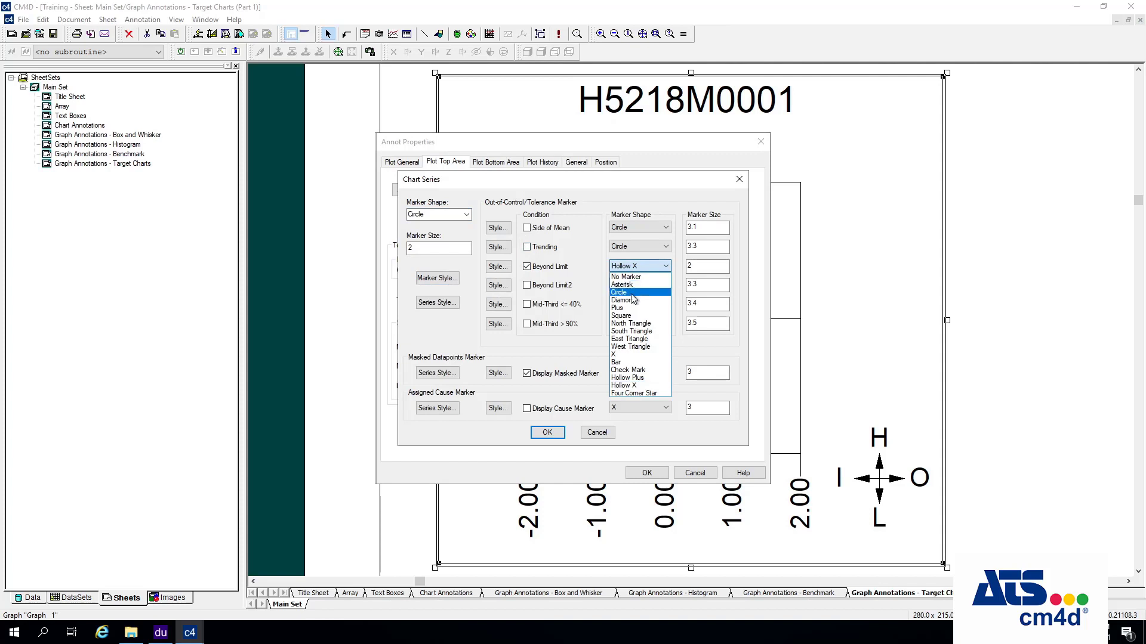
pyautogui.click(632, 293)
pyautogui.click(500, 267)
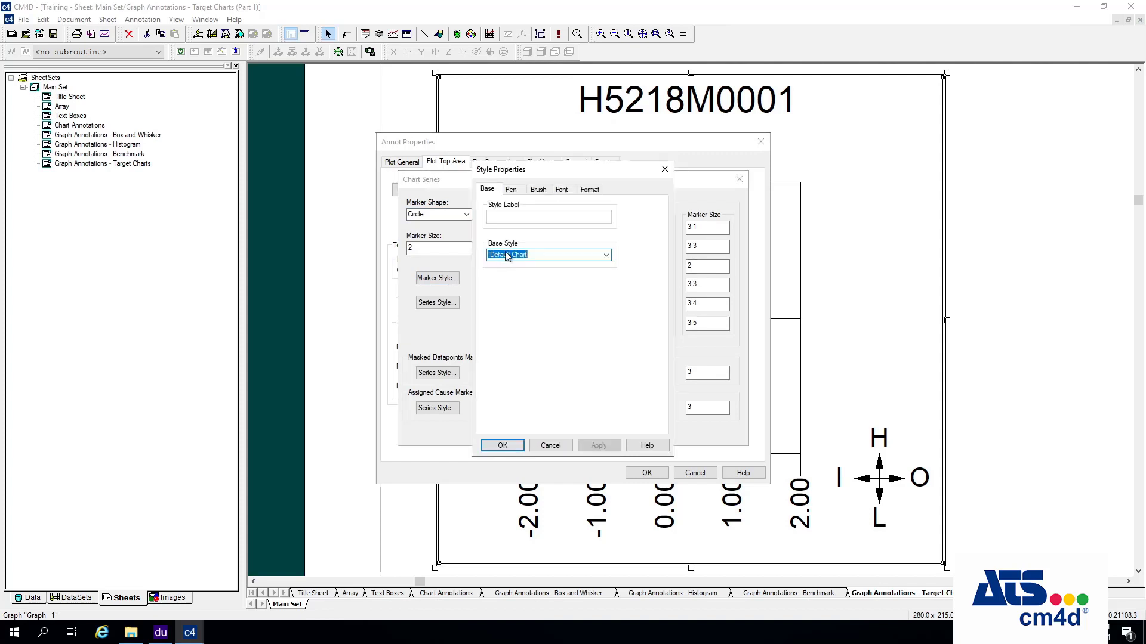
pyautogui.click(512, 190)
pyautogui.click(538, 190)
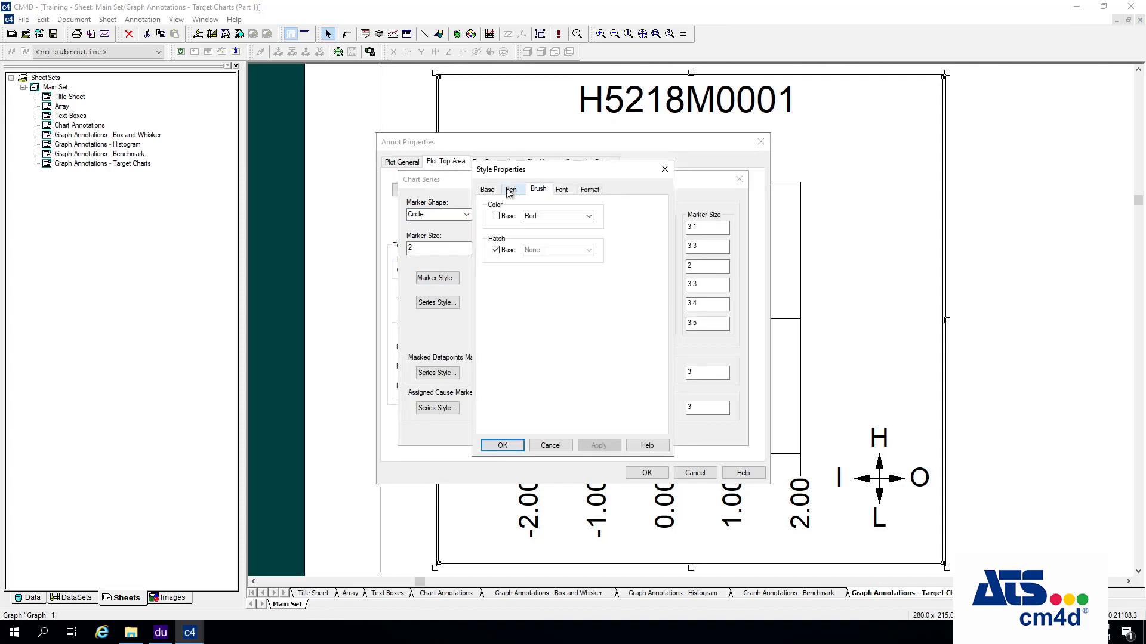
pyautogui.click(503, 447)
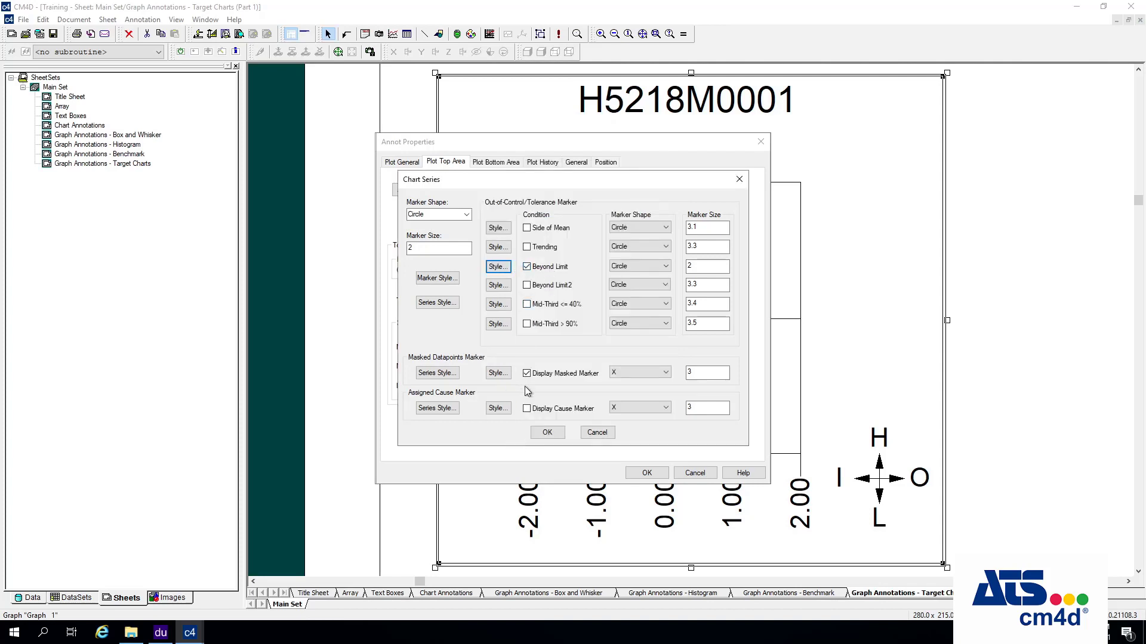
pyautogui.click(547, 432)
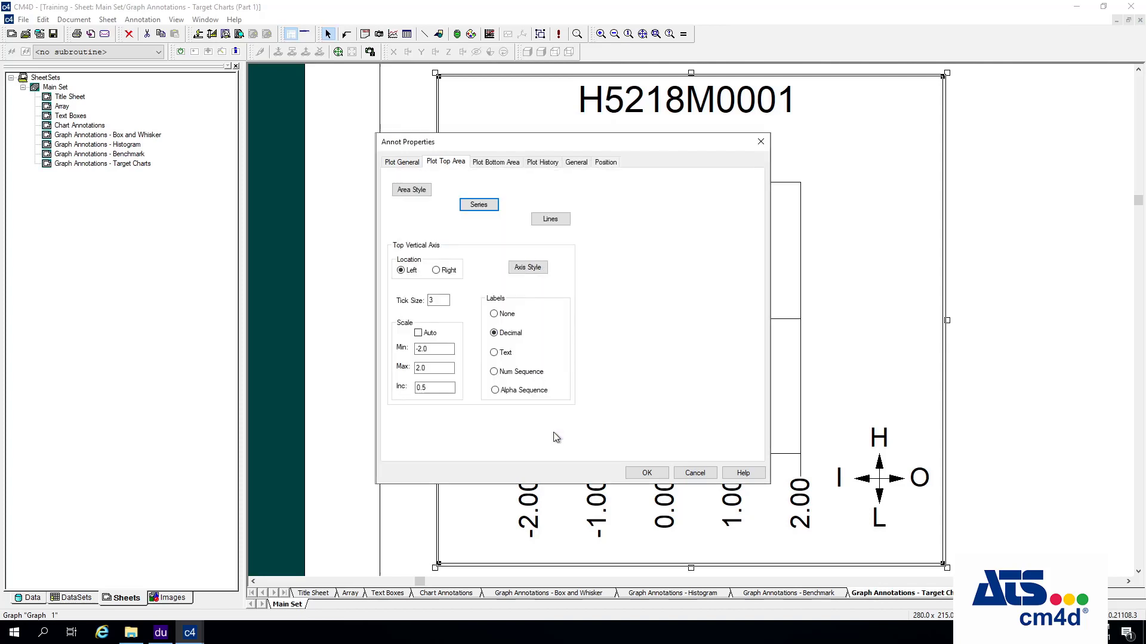
# - Accept the plot and annotation property changes to update the target graph
pyautogui.click(657, 474)
pyautogui.click(657, 476)
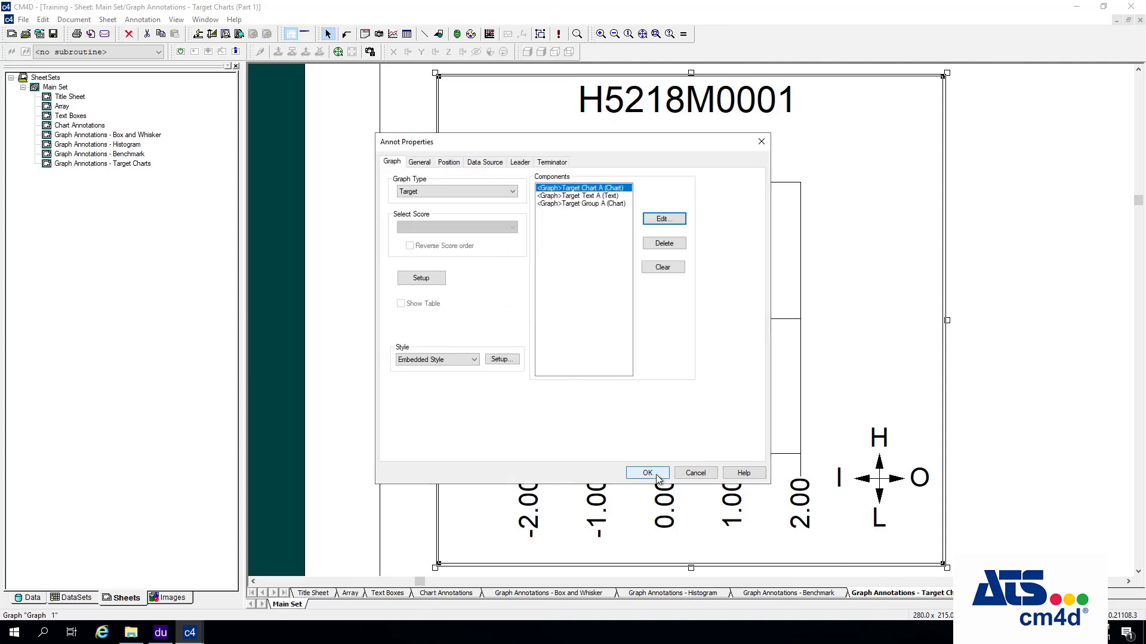
pyautogui.click(656, 475)
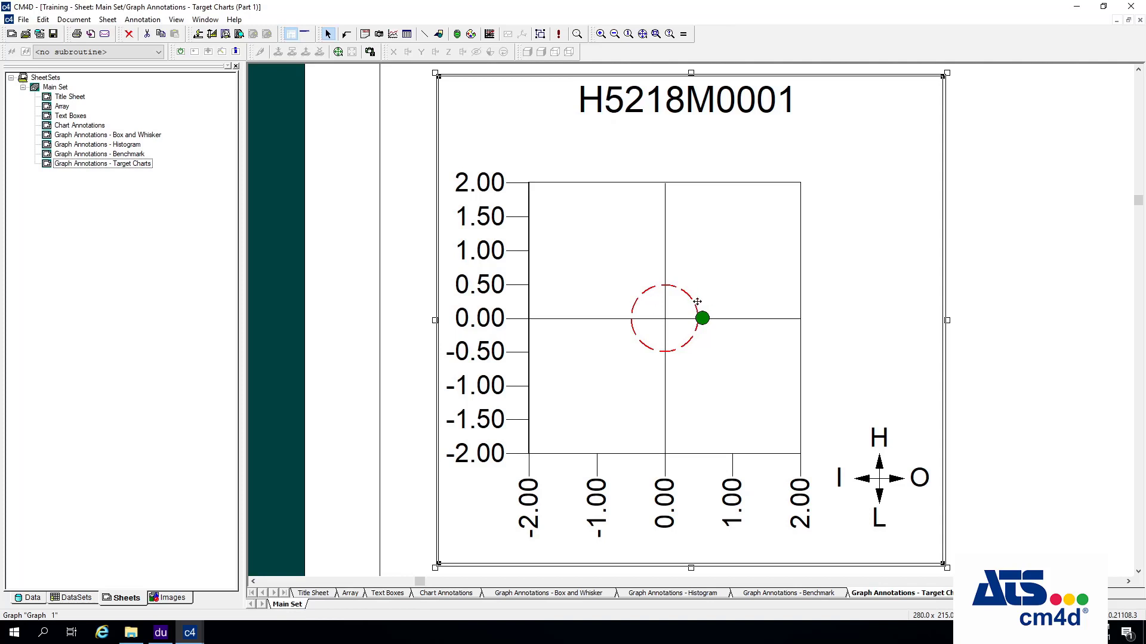
# - Set the target graph's data source to use All Samples (In Query)
pyautogui.moveTo(704, 318)
pyautogui.rightClick(600, 207)
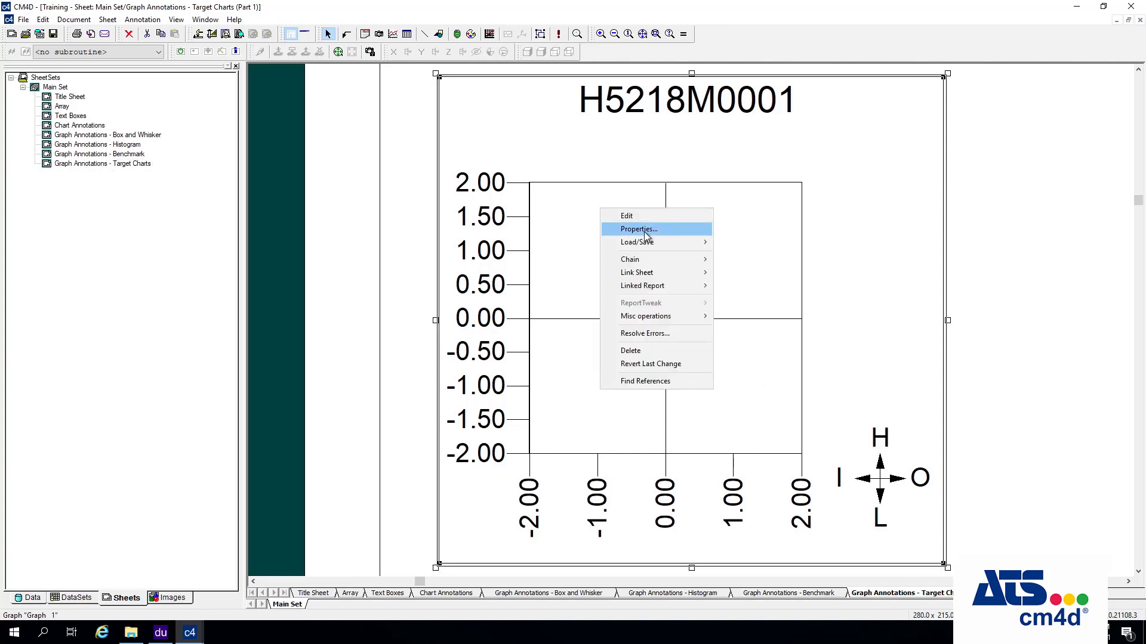
pyautogui.click(643, 232)
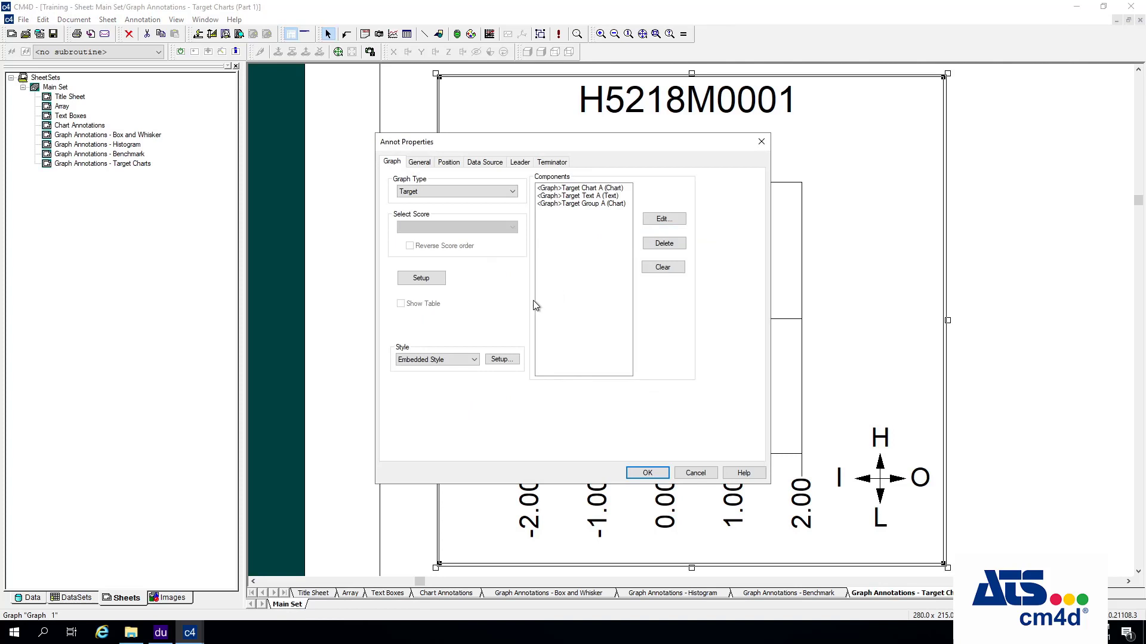
pyautogui.click(489, 165)
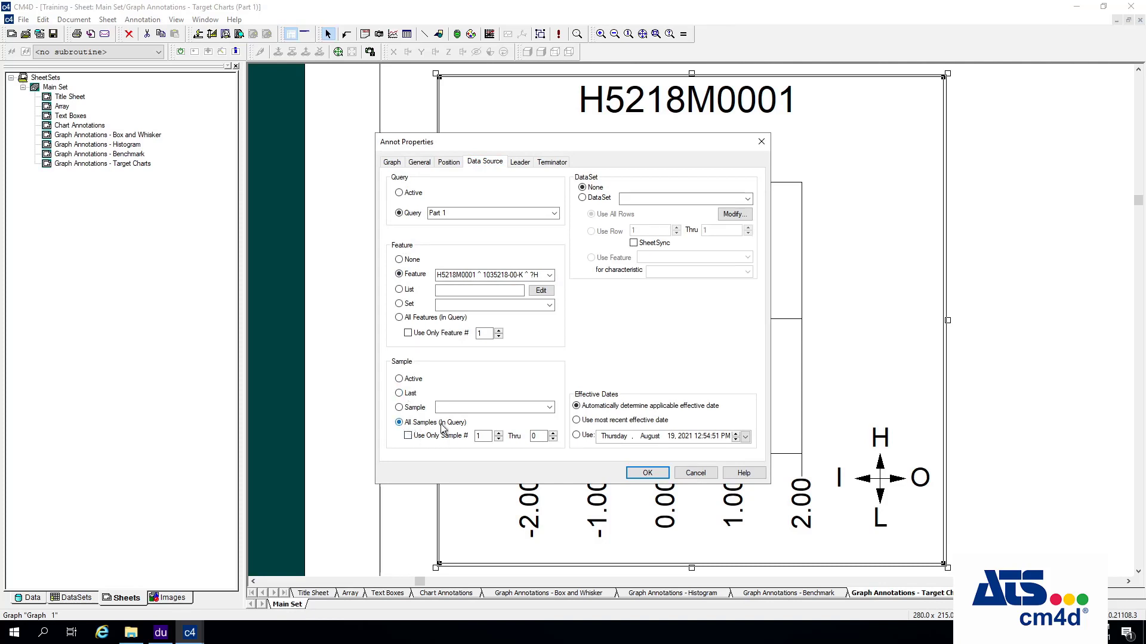
pyautogui.click(647, 473)
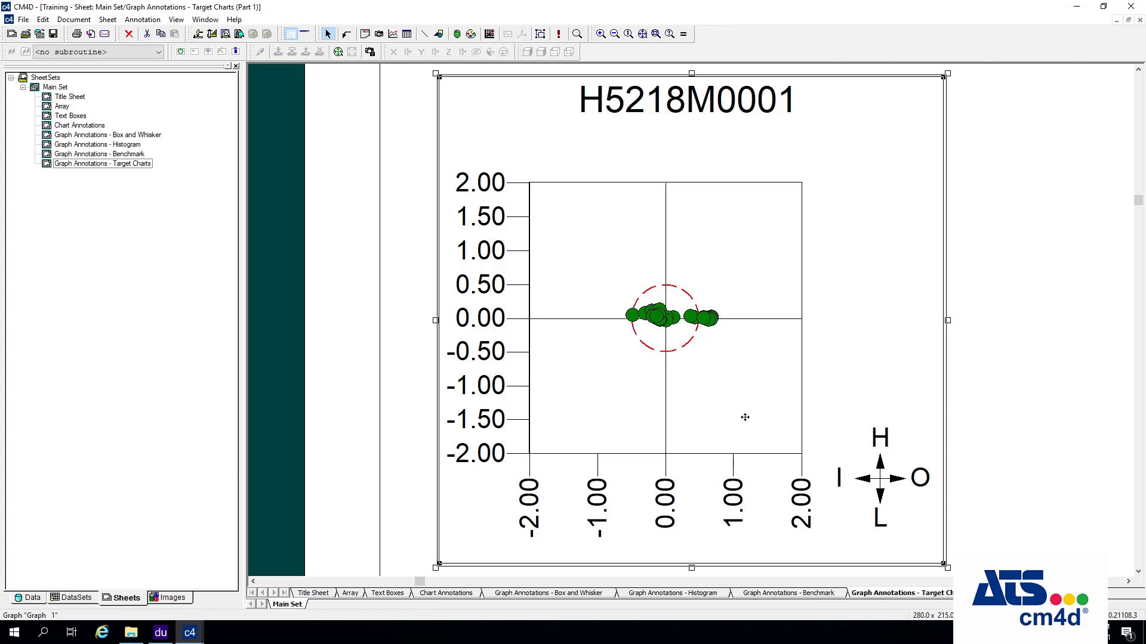
# - Change the target graph's data source feature to H5218M00017 ^ 1035218-00-K ^ ?H
pyautogui.rightClick(659, 223)
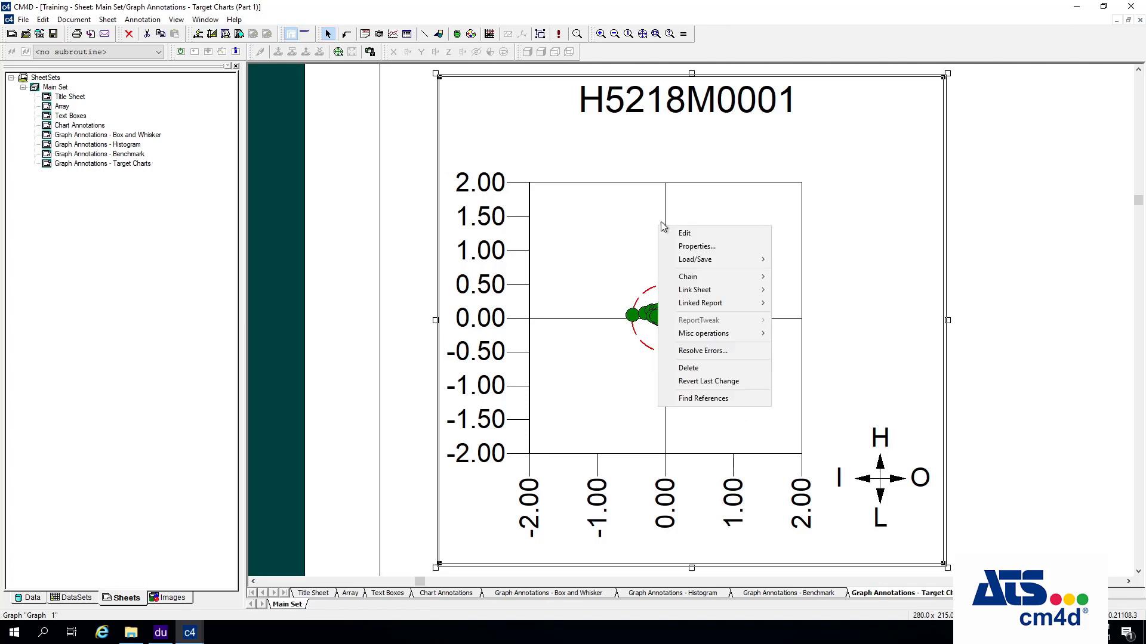
pyautogui.click(709, 247)
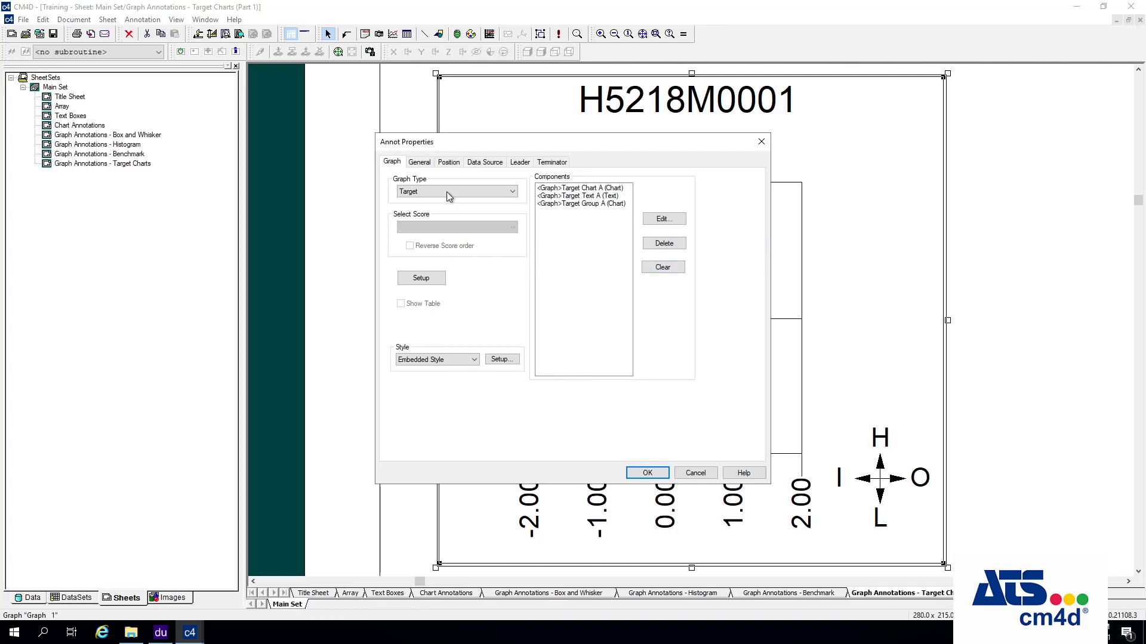
pyautogui.click(486, 163)
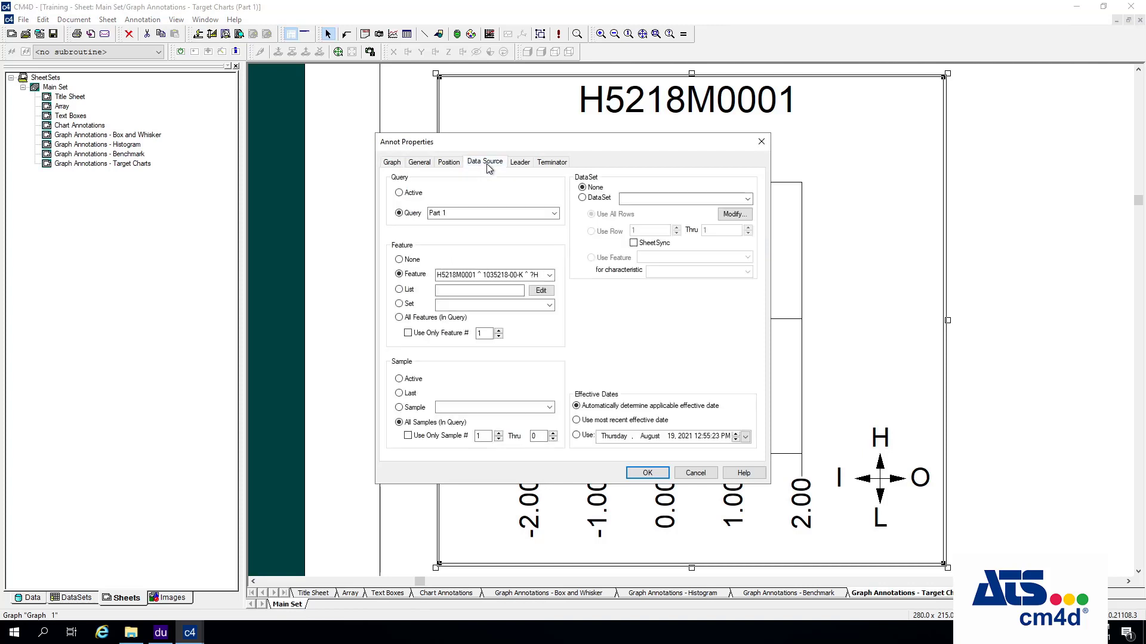
pyautogui.click(550, 275)
pyautogui.click(502, 287)
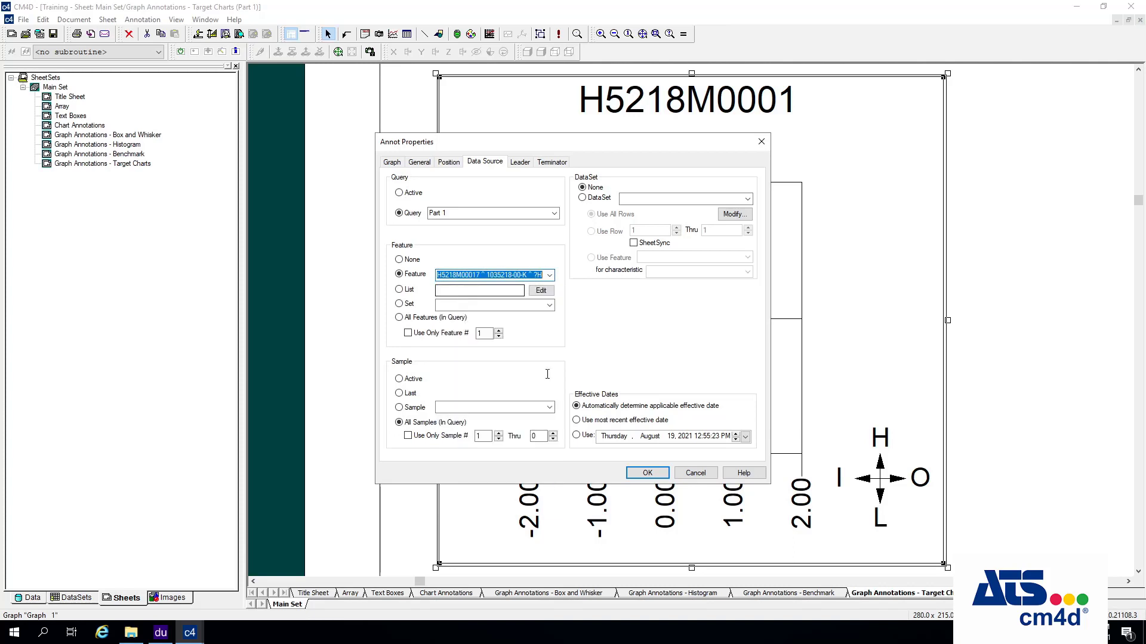
pyautogui.click(657, 474)
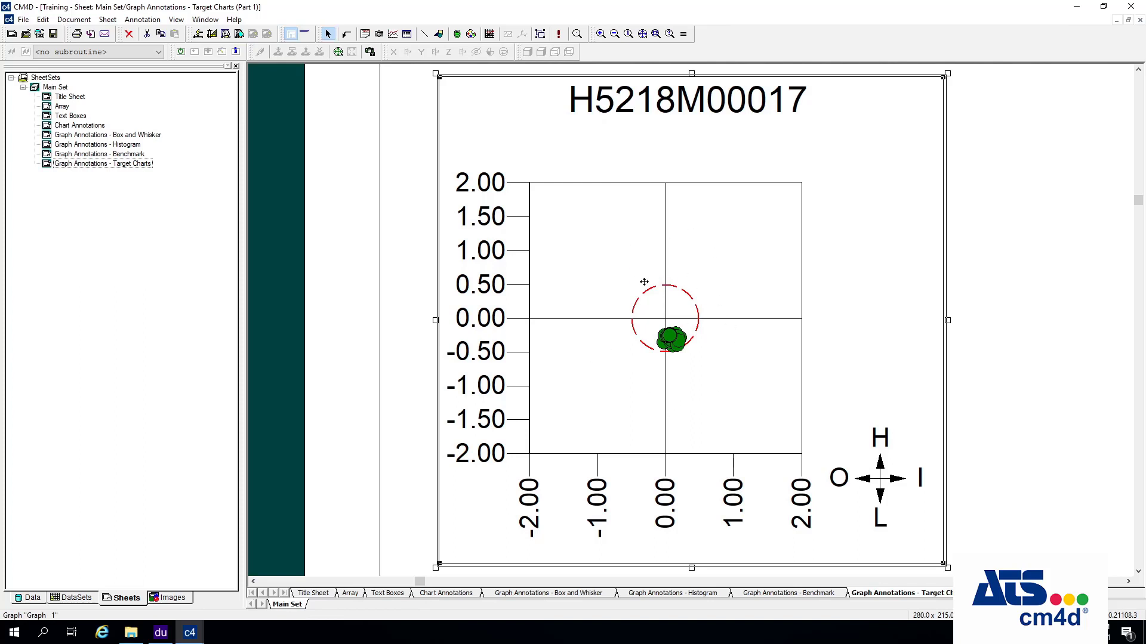
# - Insert a view annotation of the part model in the middle of the sheet, beside and below the target graph
pyautogui.rightClick(555, 234)
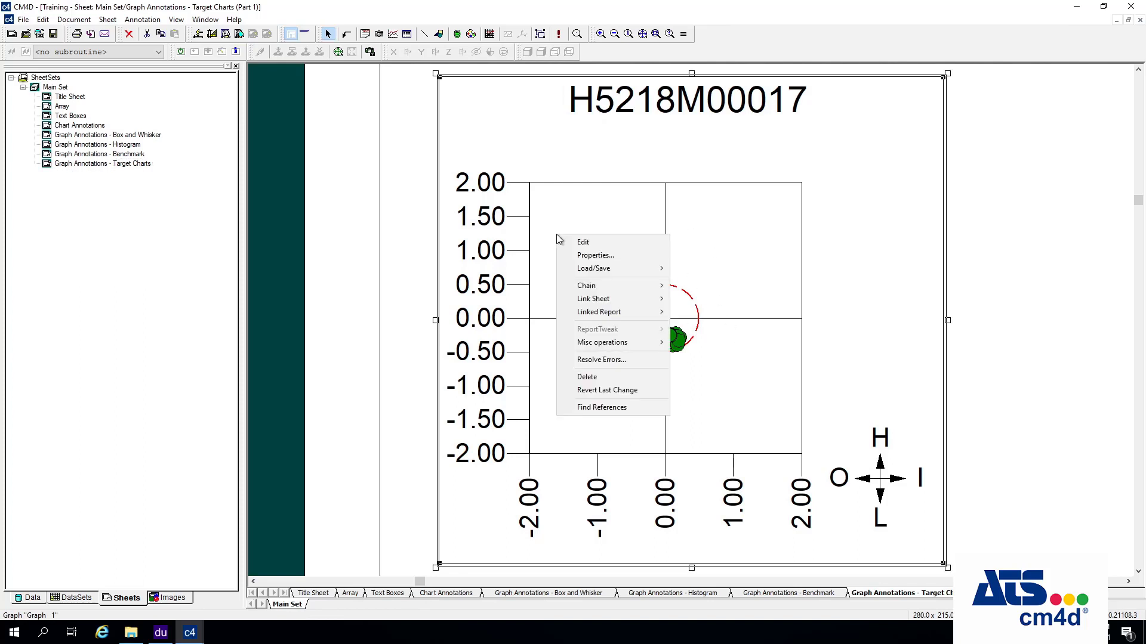
pyautogui.click(644, 35)
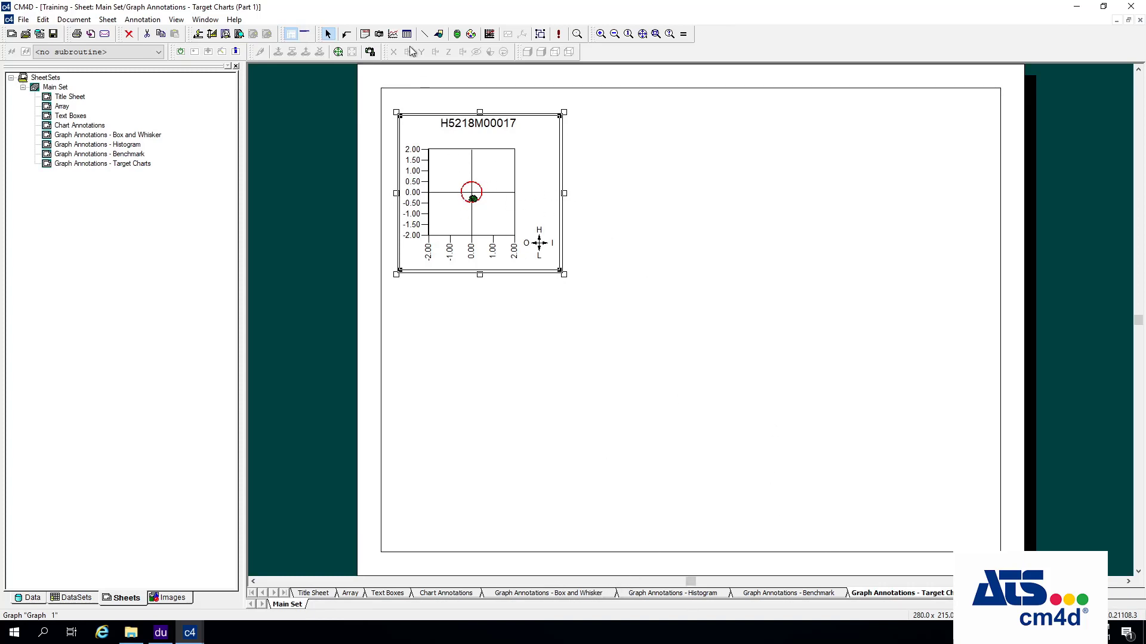
pyautogui.click(378, 34)
pyautogui.moveTo(575, 196); pyautogui.dragTo(853, 444)
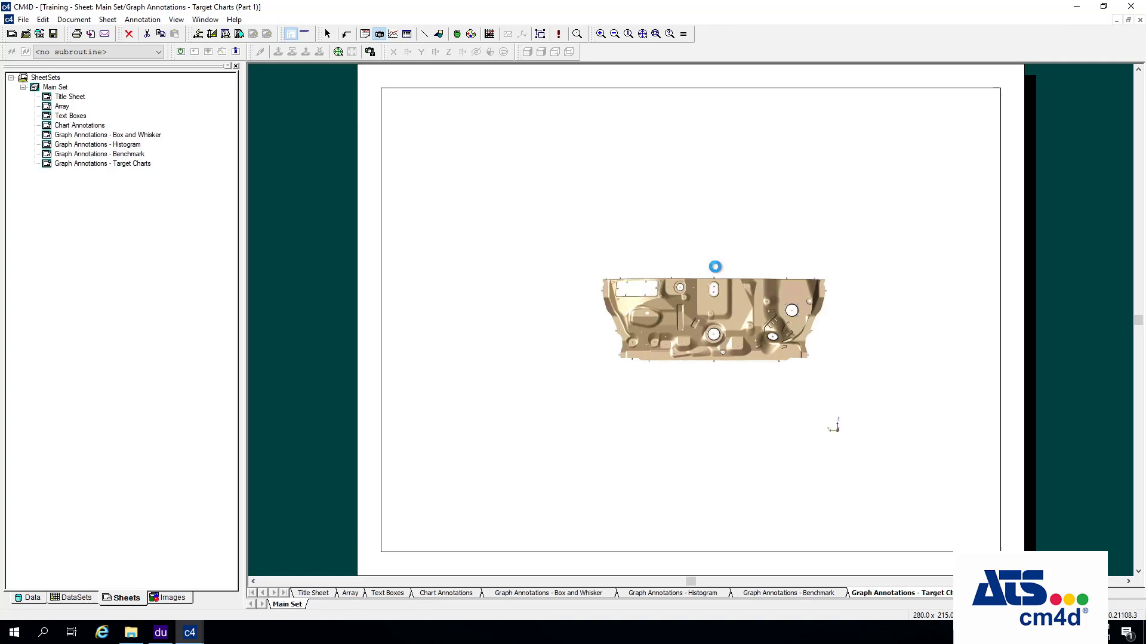
# - Give the target graph a leader that uses the data source feature, located in View 1
pyautogui.rightClick(510, 196)
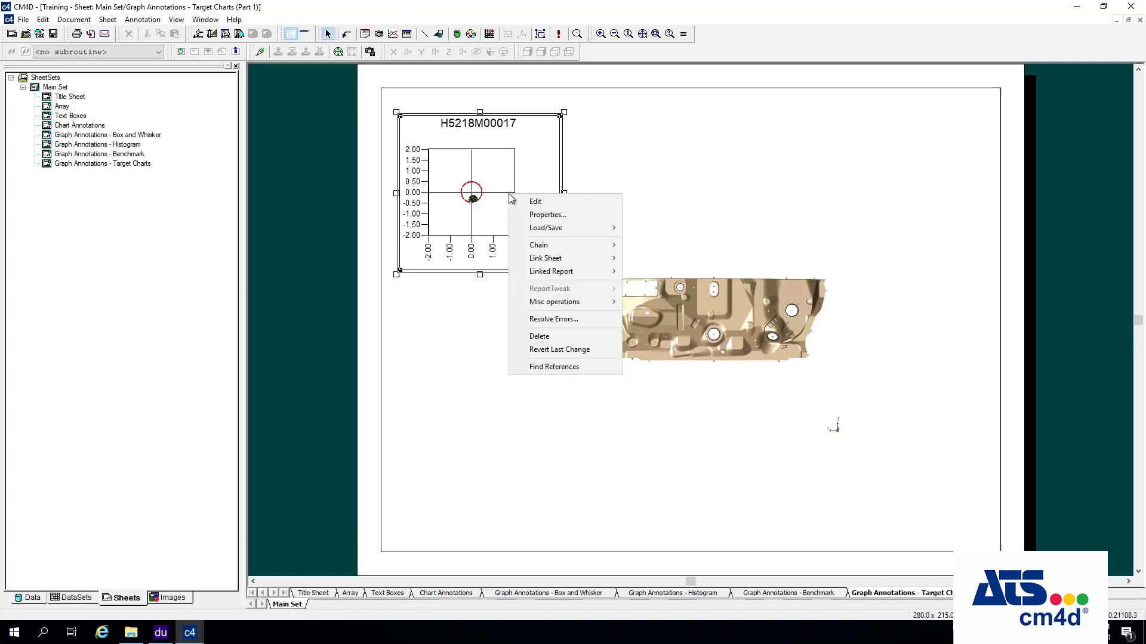
pyautogui.click(535, 219)
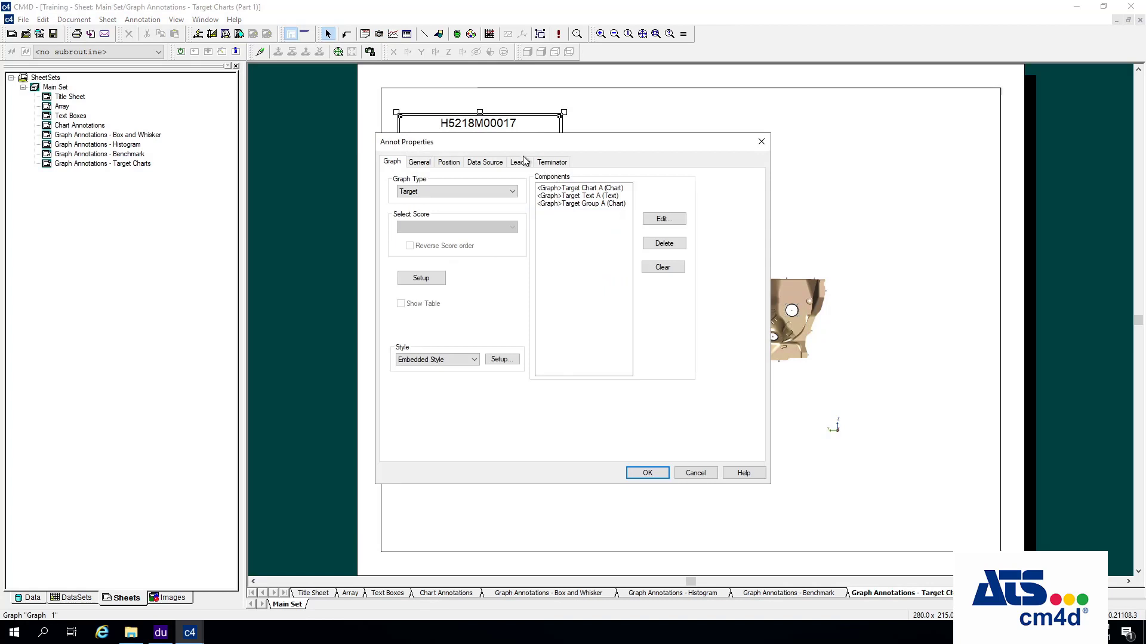
pyautogui.click(524, 164)
pyautogui.click(399, 222)
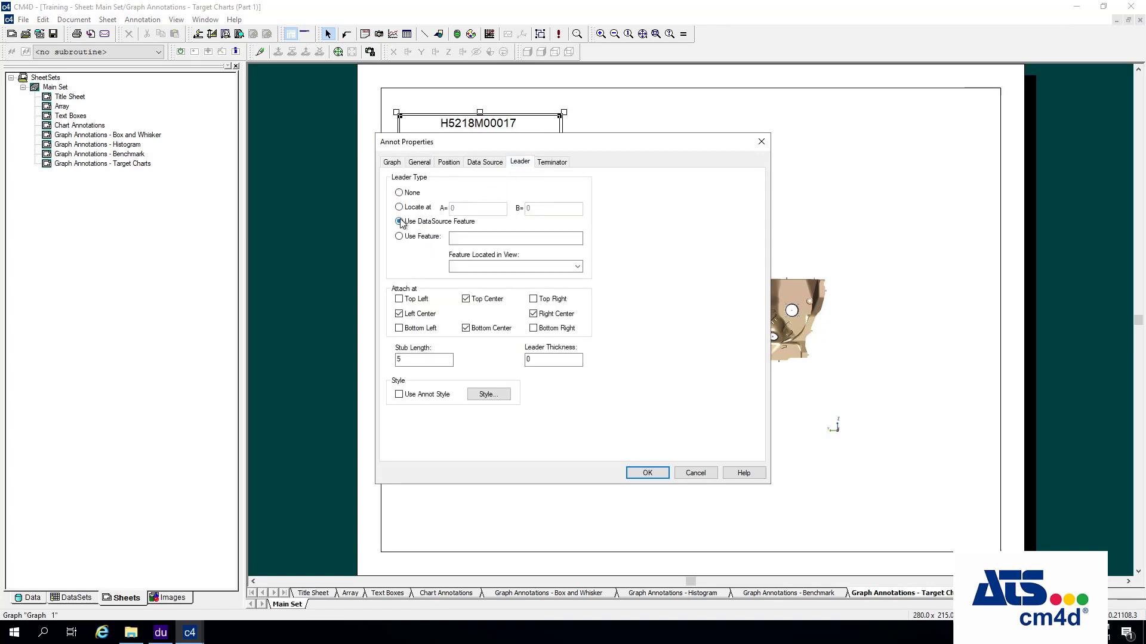
pyautogui.click(577, 267)
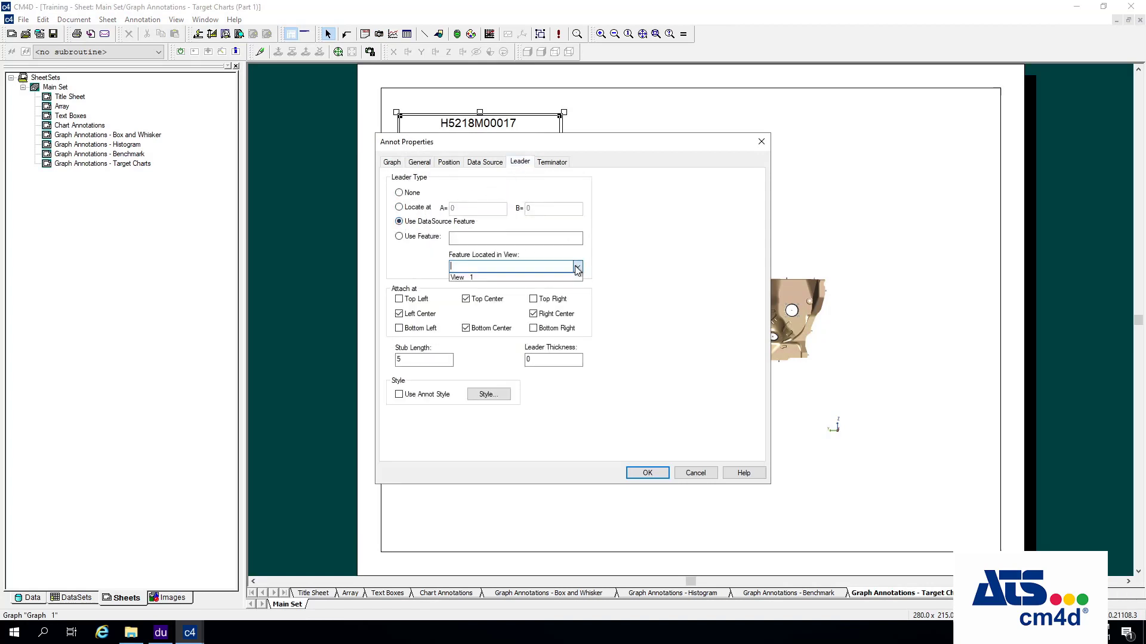
pyautogui.click(499, 279)
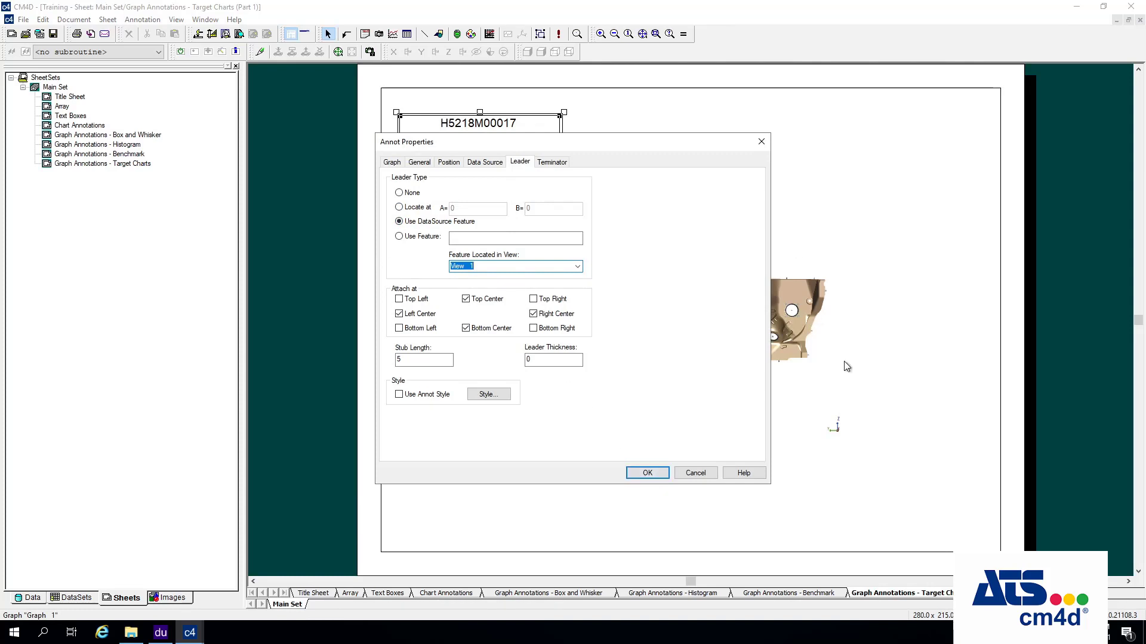
pyautogui.click(660, 477)
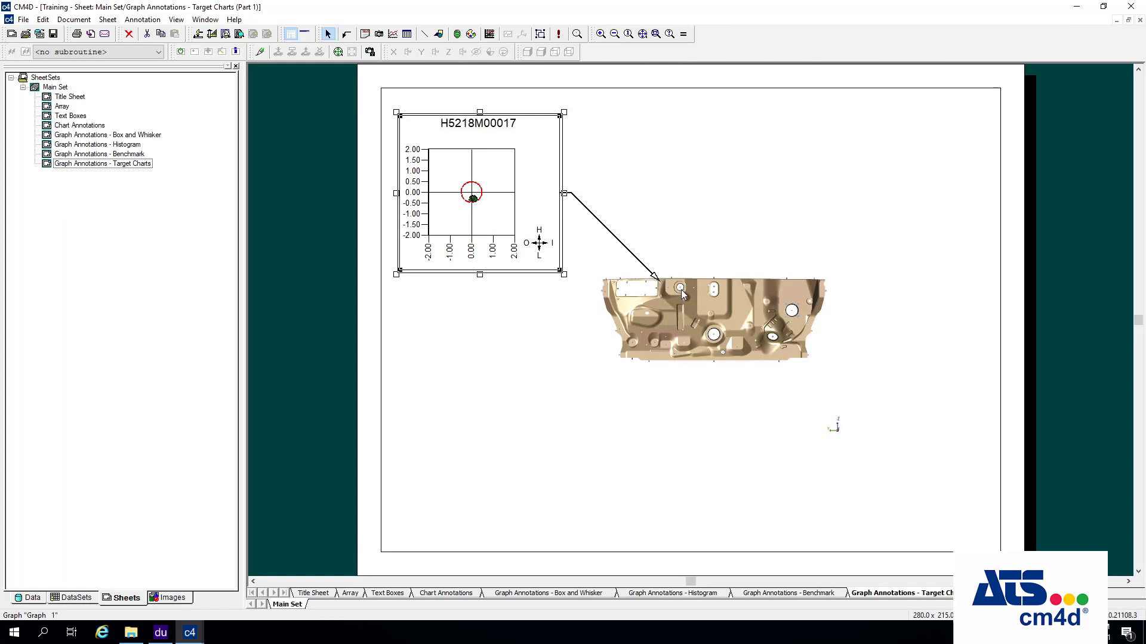
# - Orbit the part model inside the view, restore its Front orientation and leave view editing
pyautogui.click(825, 413)
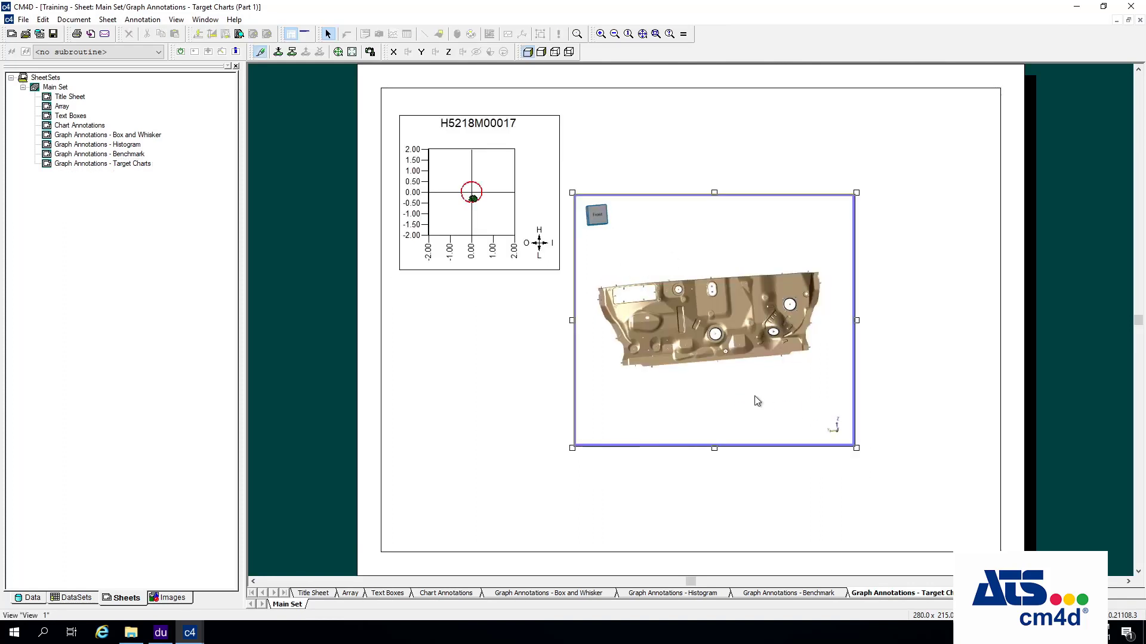
pyautogui.moveTo(757, 401); pyautogui.dragTo(722, 395, button='middle')
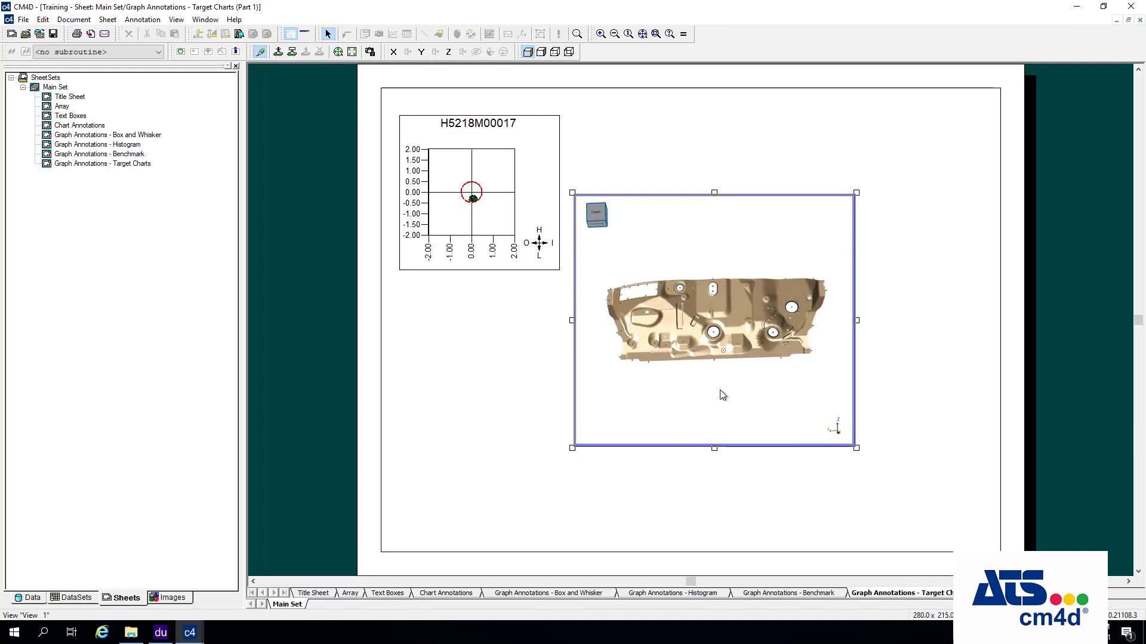
pyautogui.click(600, 219)
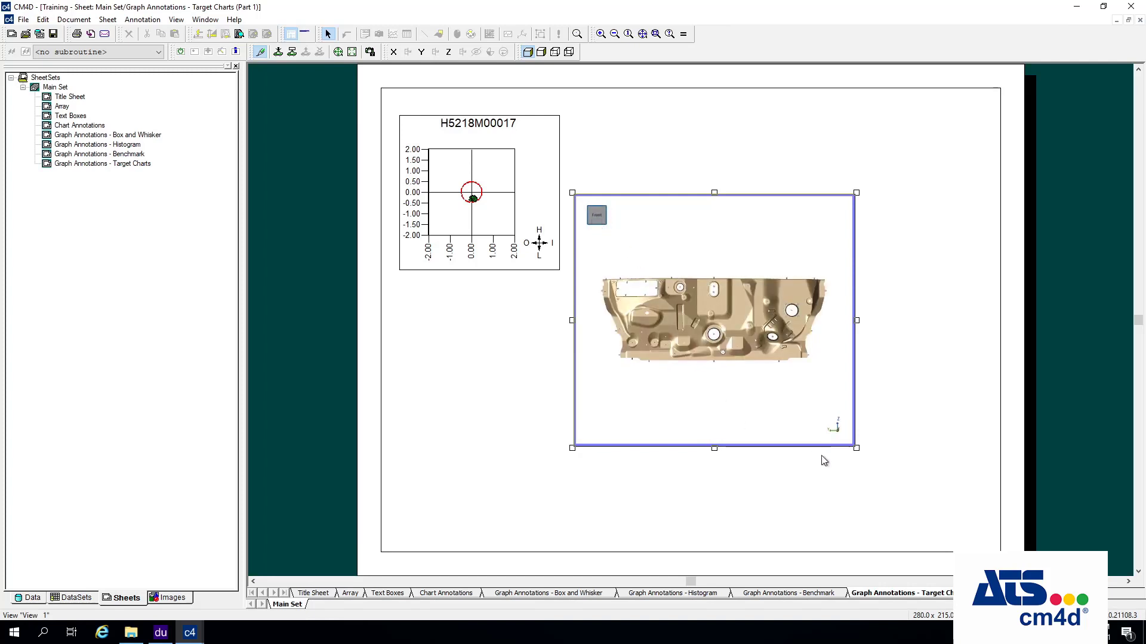
pyautogui.click(476, 365)
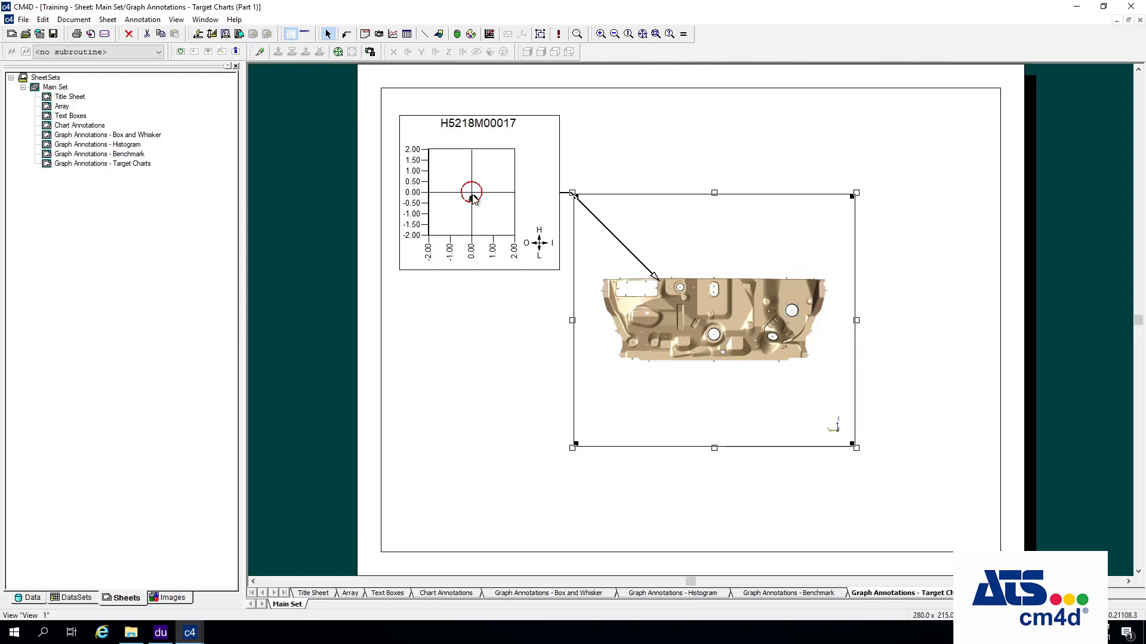
# - Examine the target graph up close, then inspect where its leader meets the part model
pyautogui.click(488, 173)
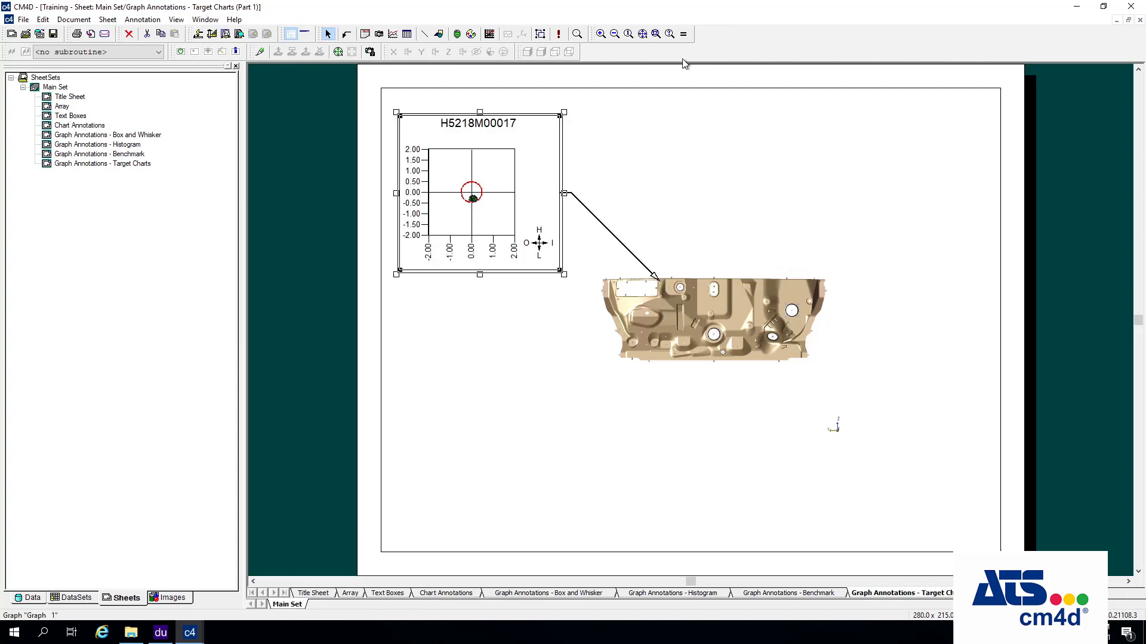
pyautogui.click(656, 35)
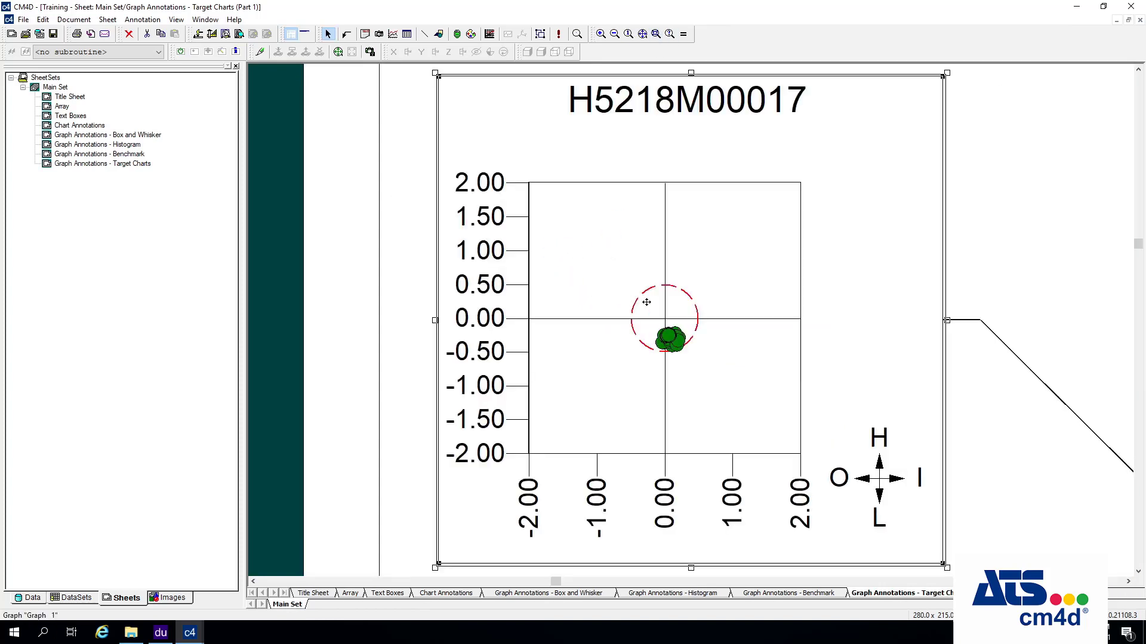
pyautogui.click(642, 34)
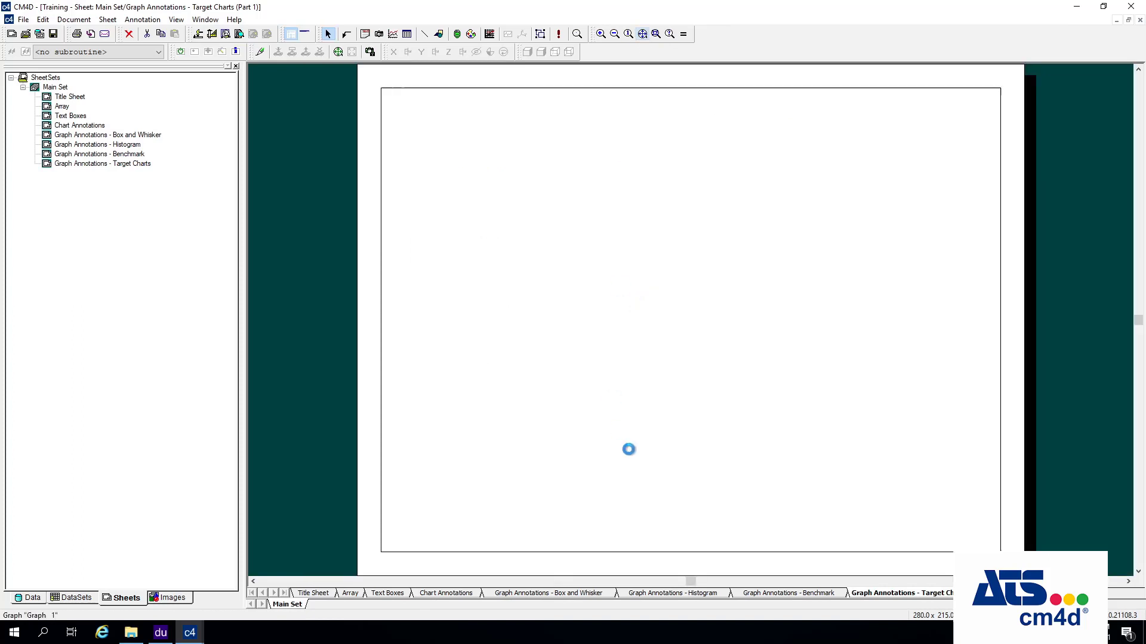
pyautogui.click(560, 490)
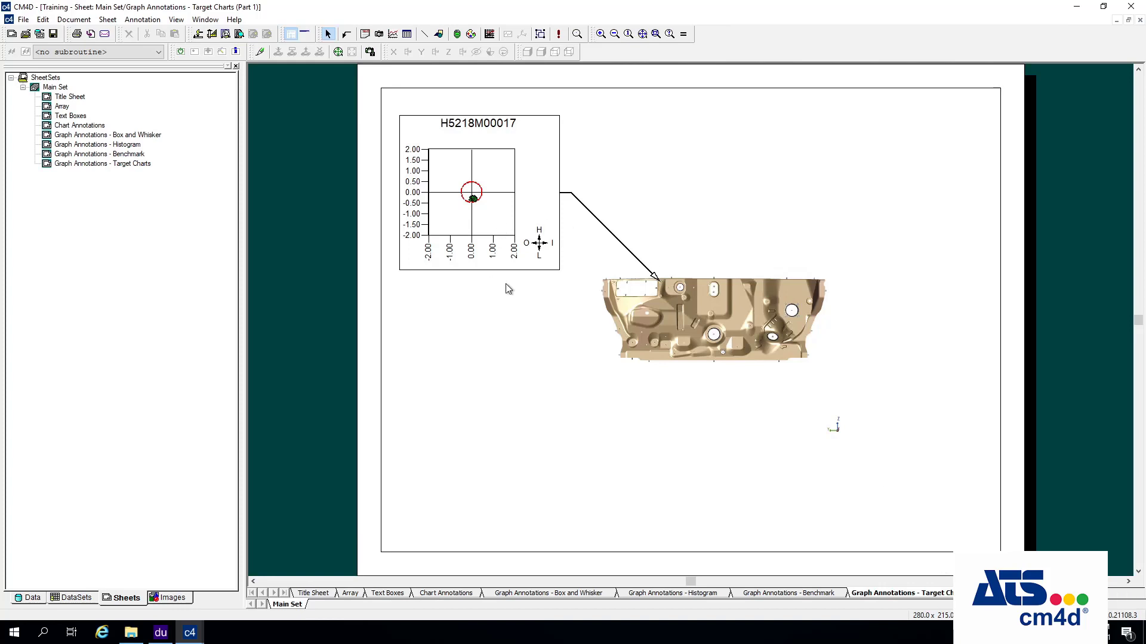
pyautogui.click(522, 157)
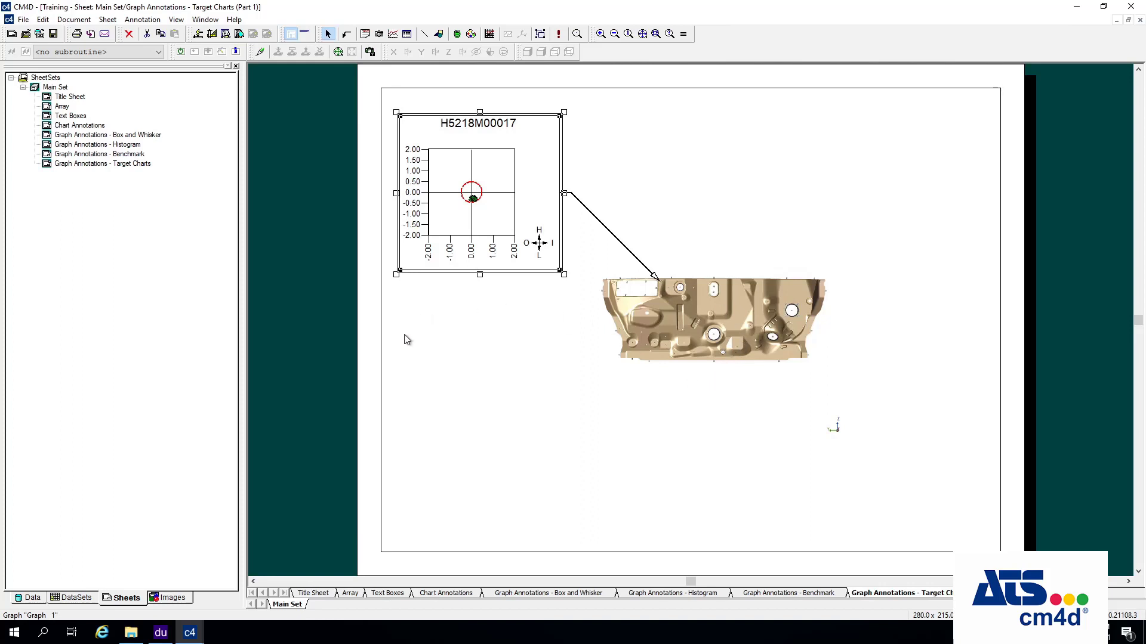
pyautogui.click(577, 34)
pyautogui.moveTo(877, 425); pyautogui.dragTo(409, 82)
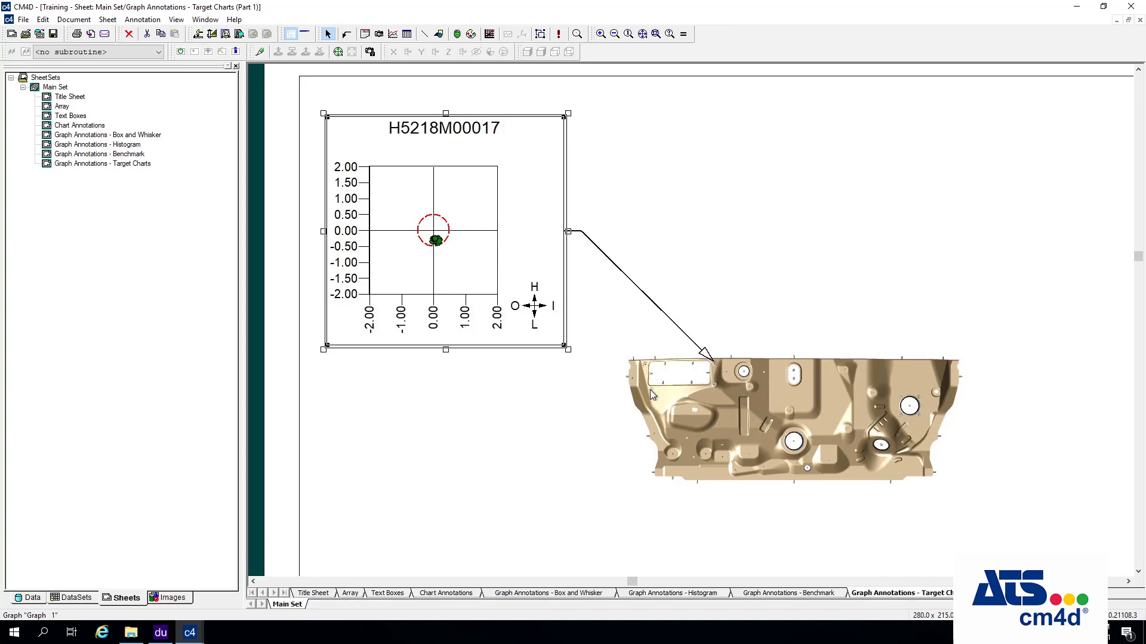
pyautogui.click(690, 285)
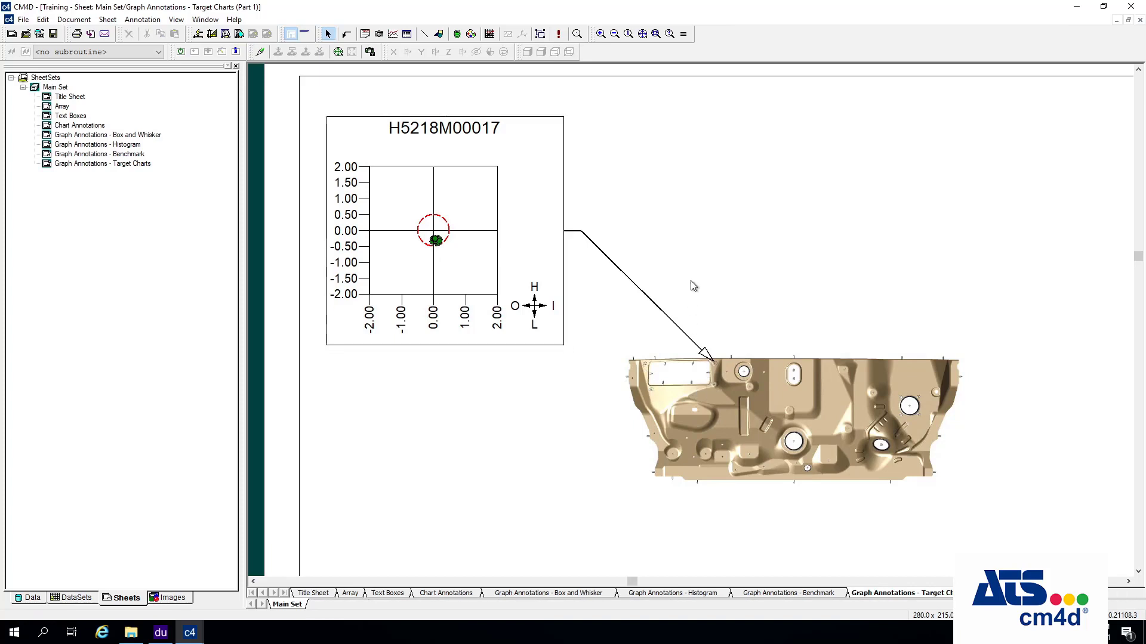
# - Open View 1 for editing, pick the features at the corners of the model's upper-left rectangular opening and enlarge the model
pyautogui.click(735, 366)
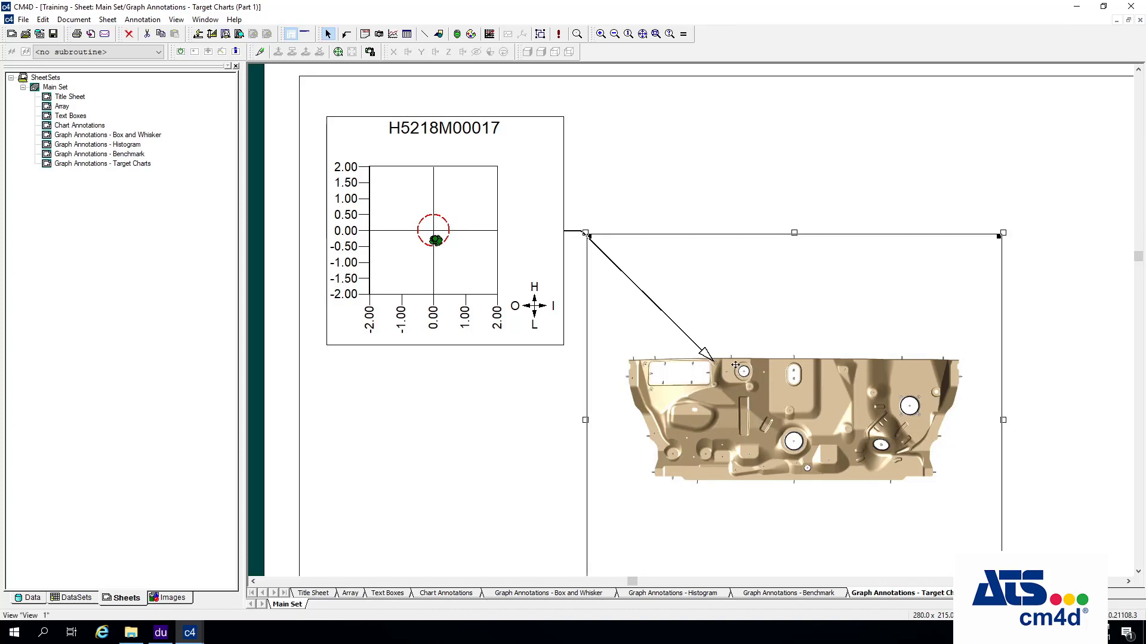
pyautogui.doubleClick(736, 288)
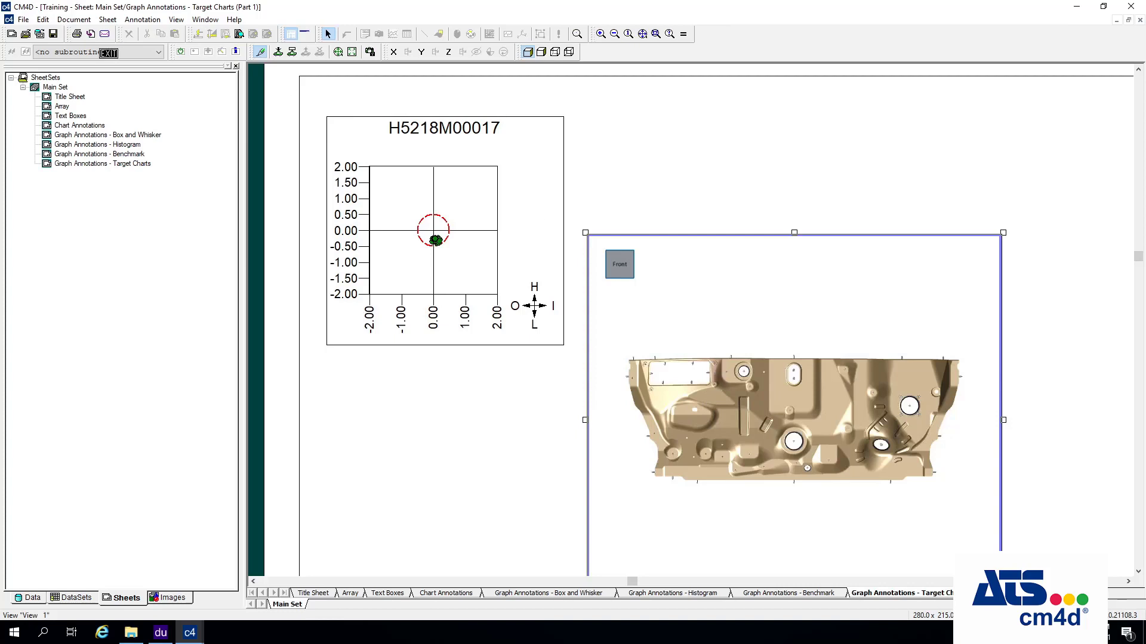
pyautogui.click(293, 53)
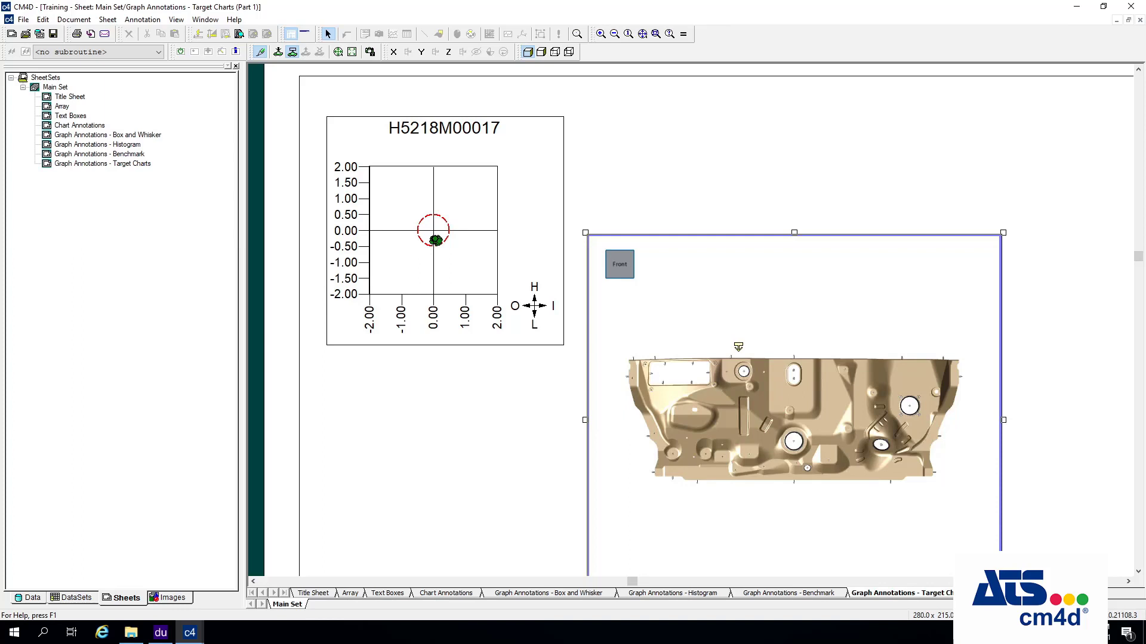
pyautogui.click(713, 364)
pyautogui.click(716, 362)
pyautogui.click(717, 386)
pyautogui.scroll(1, 657, 371)
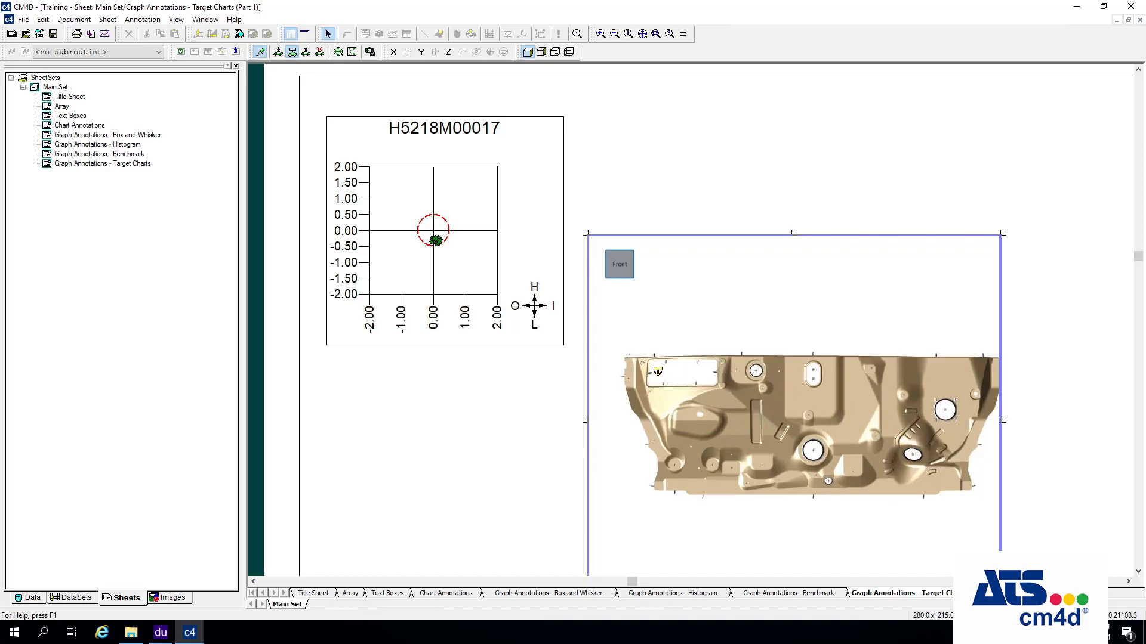
pyautogui.scroll(1, 657, 371)
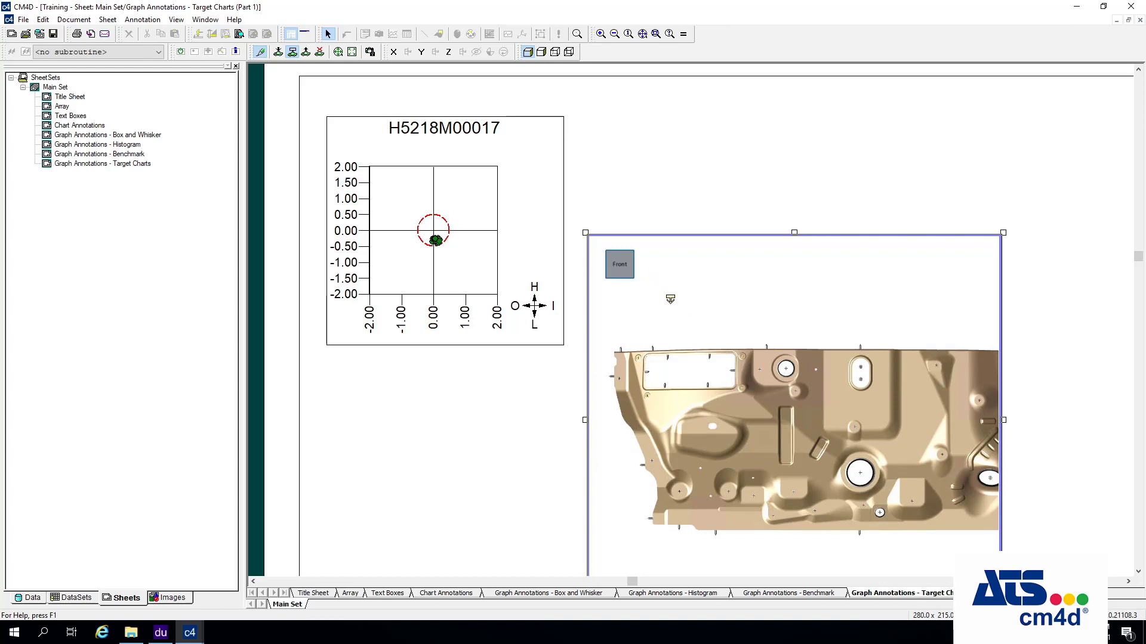
# - List the picked features, try to push them to a reference feature, cancel, and leave view editing
pyautogui.click(306, 53)
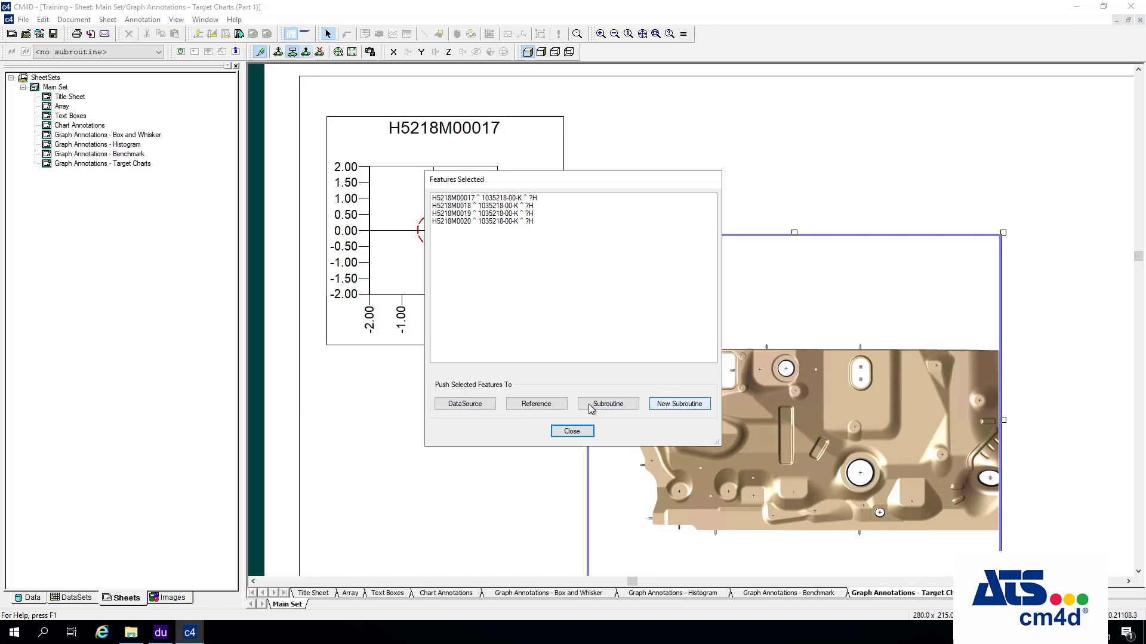
pyautogui.click(528, 404)
pyautogui.click(603, 300)
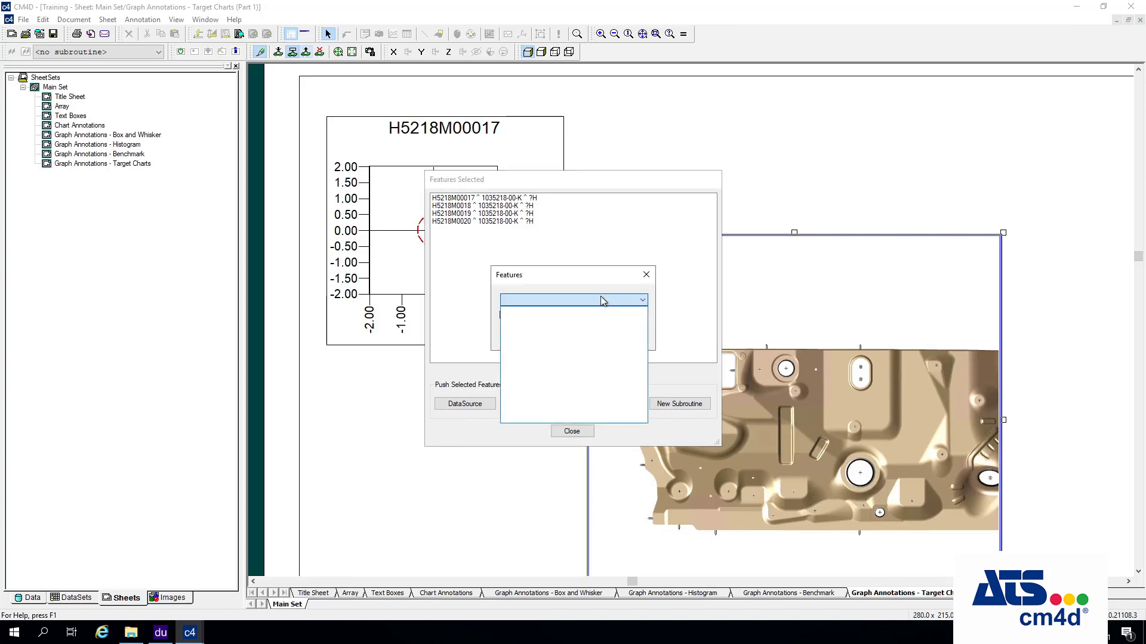
pyautogui.click(544, 278)
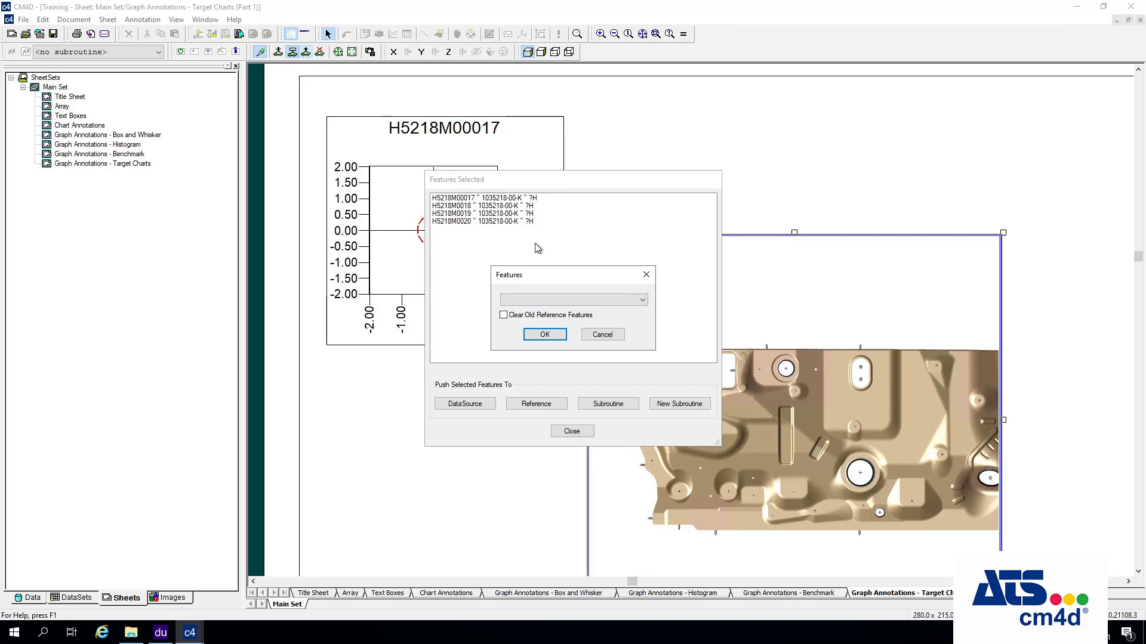
pyautogui.click(616, 335)
pyautogui.click(580, 432)
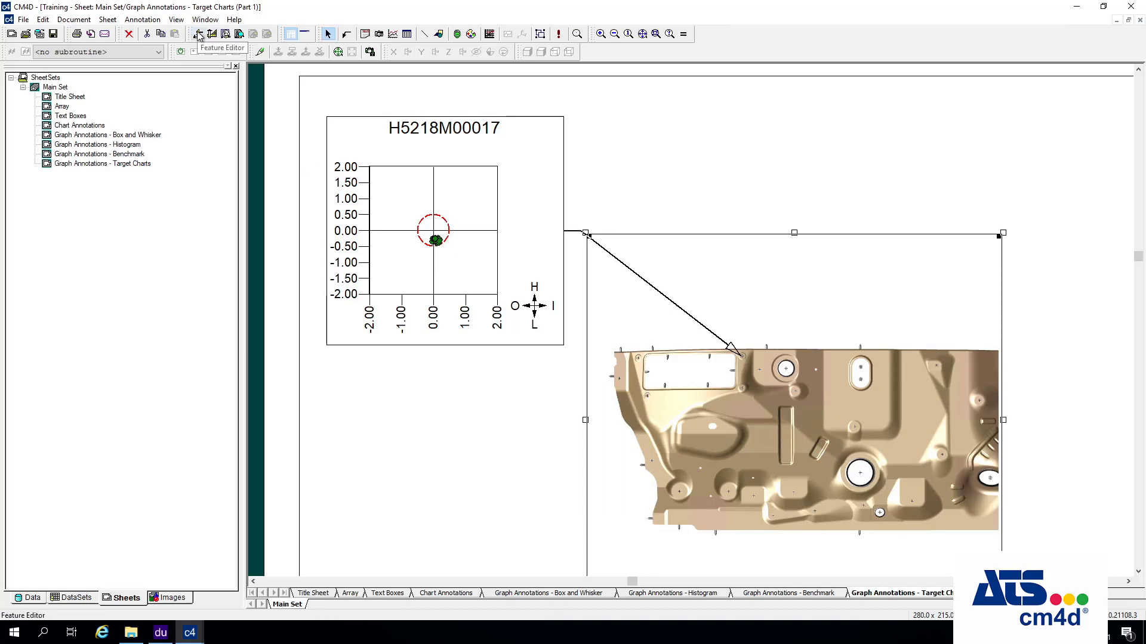
pyautogui.click(335, 106)
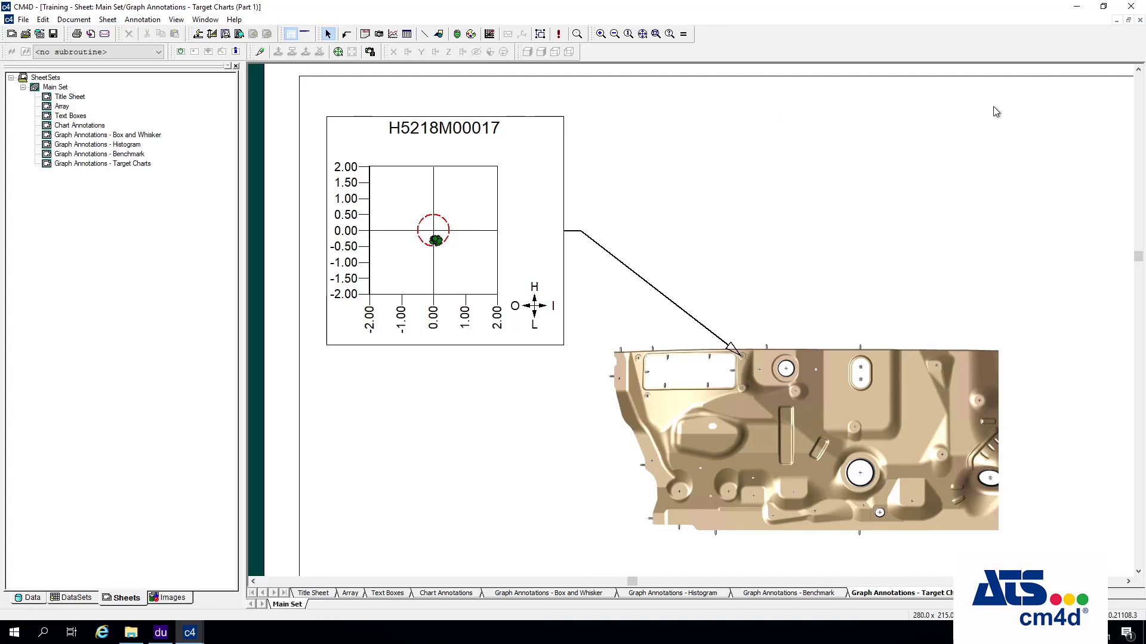
# - Create a new feature labelled Polar Test with type Polar in routine 1035218-00-K using the Feature Editor
pyautogui.click(198, 36)
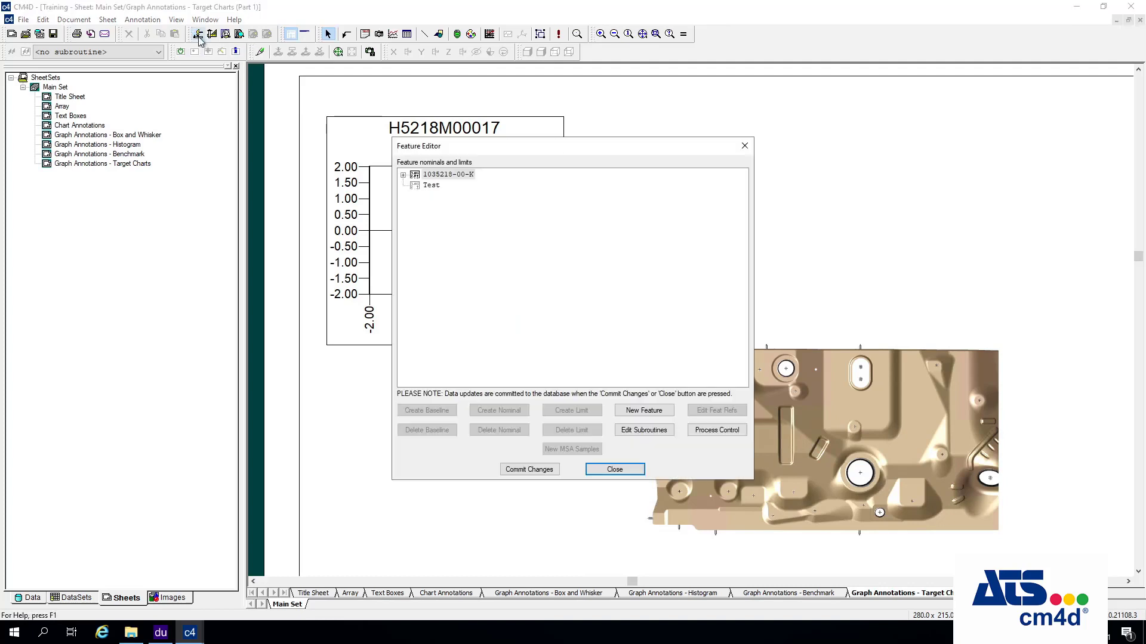
pyautogui.click(404, 175)
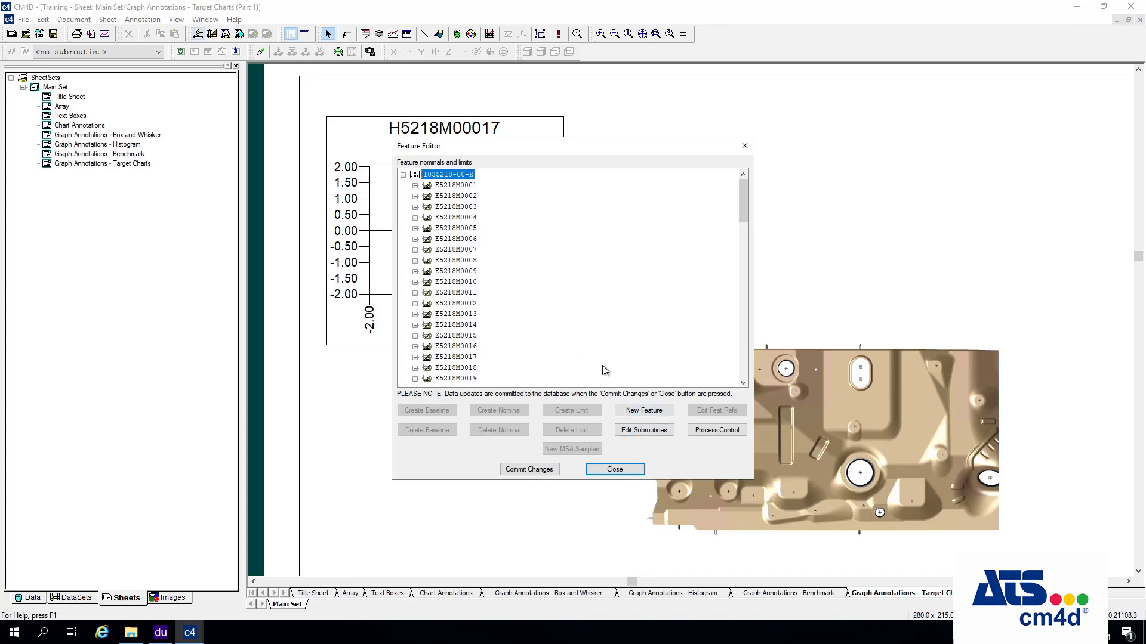
pyautogui.click(640, 411)
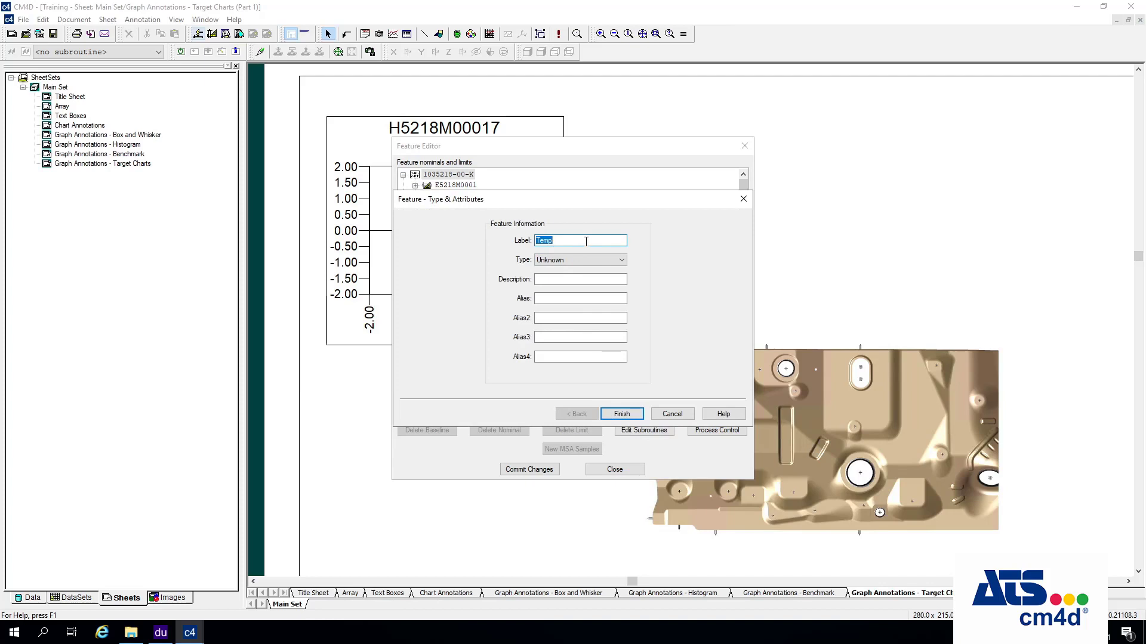
pyautogui.write('Polar Test')
pyautogui.click(584, 260)
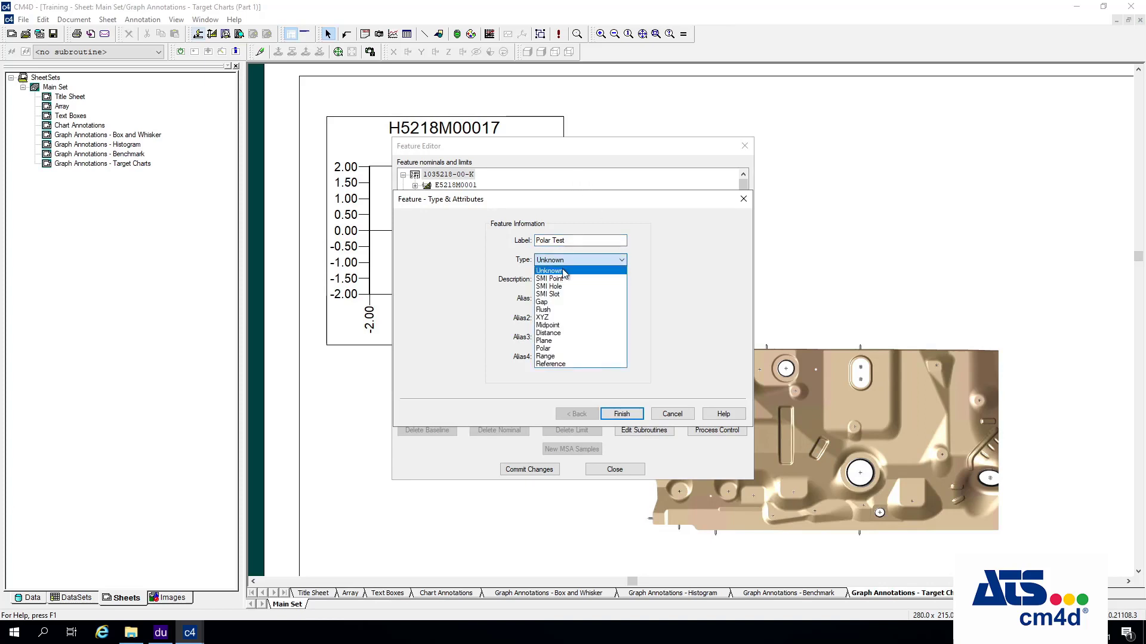
pyautogui.click(563, 350)
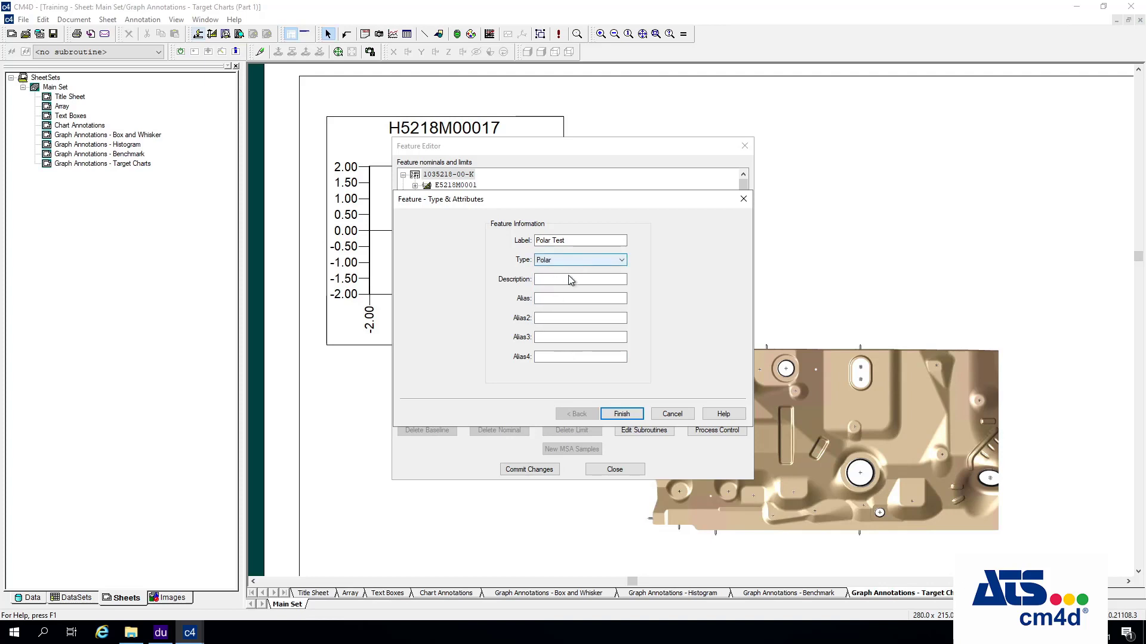
pyautogui.click(621, 414)
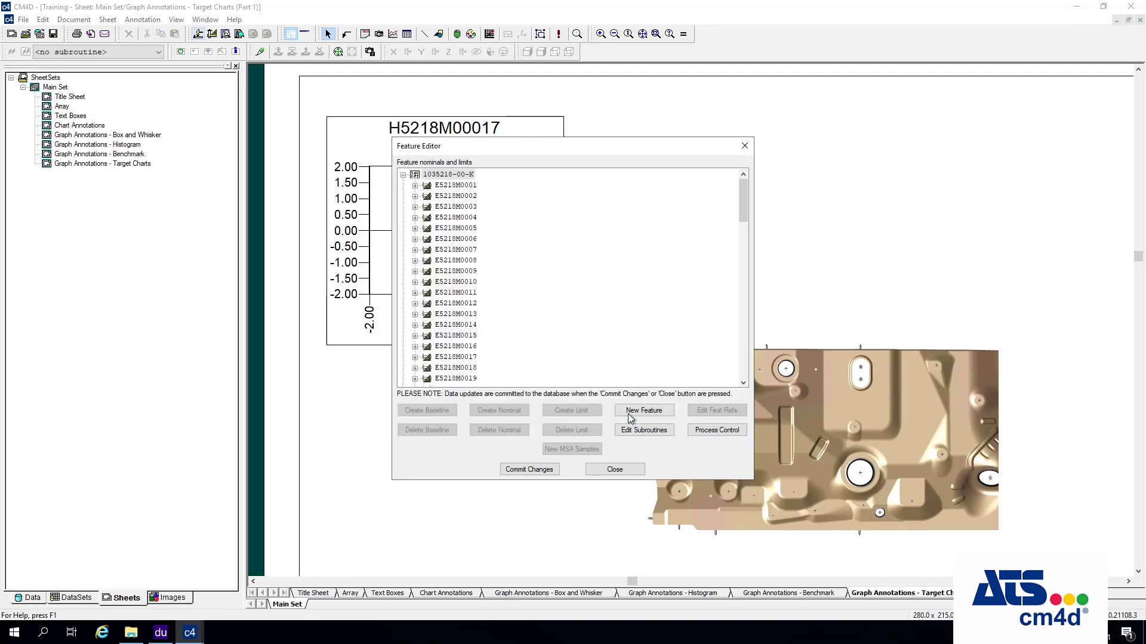
# - Find the Polar Test feature under 1035218-00-K and examine its reference features and the nominal in its default baseline
pyautogui.click(403, 176)
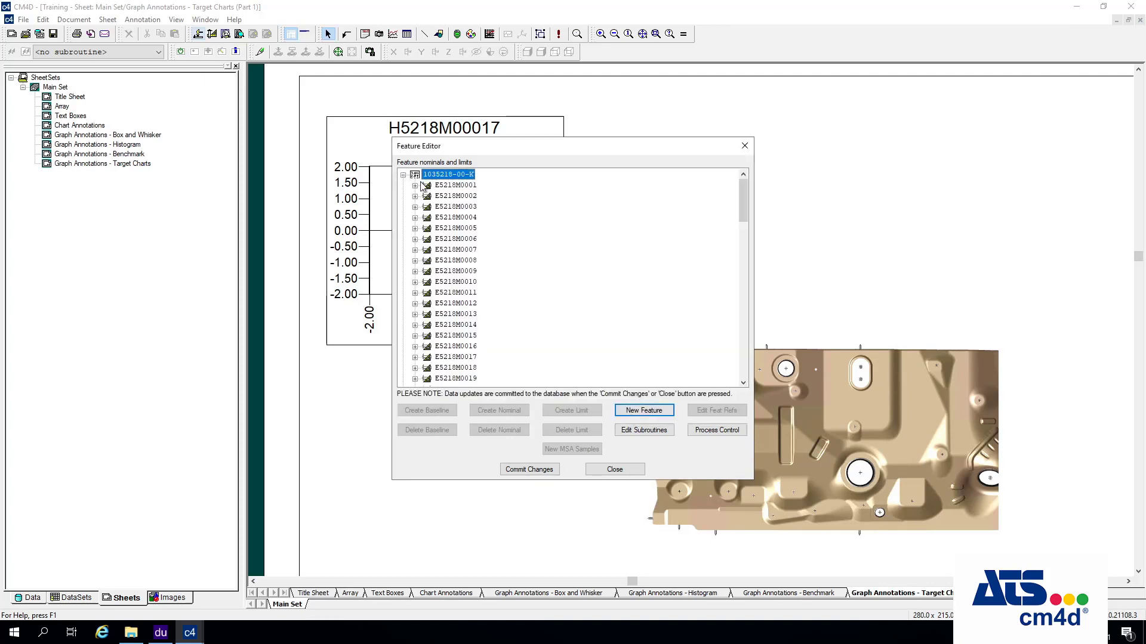
pyautogui.moveTo(746, 192); pyautogui.dragTo(761, 354)
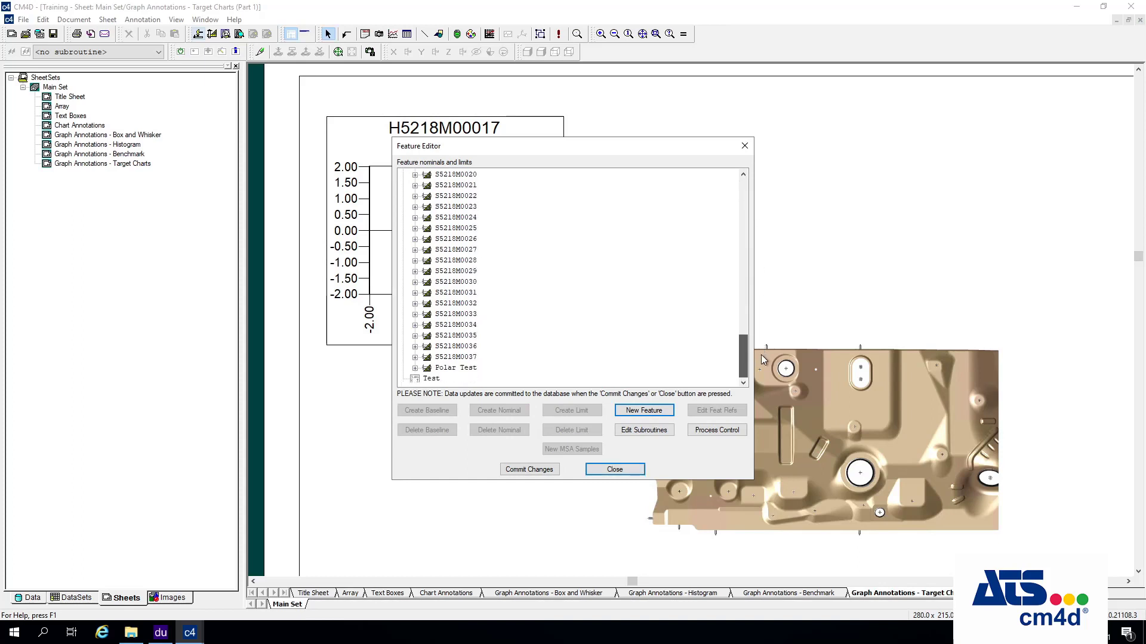
pyautogui.click(456, 368)
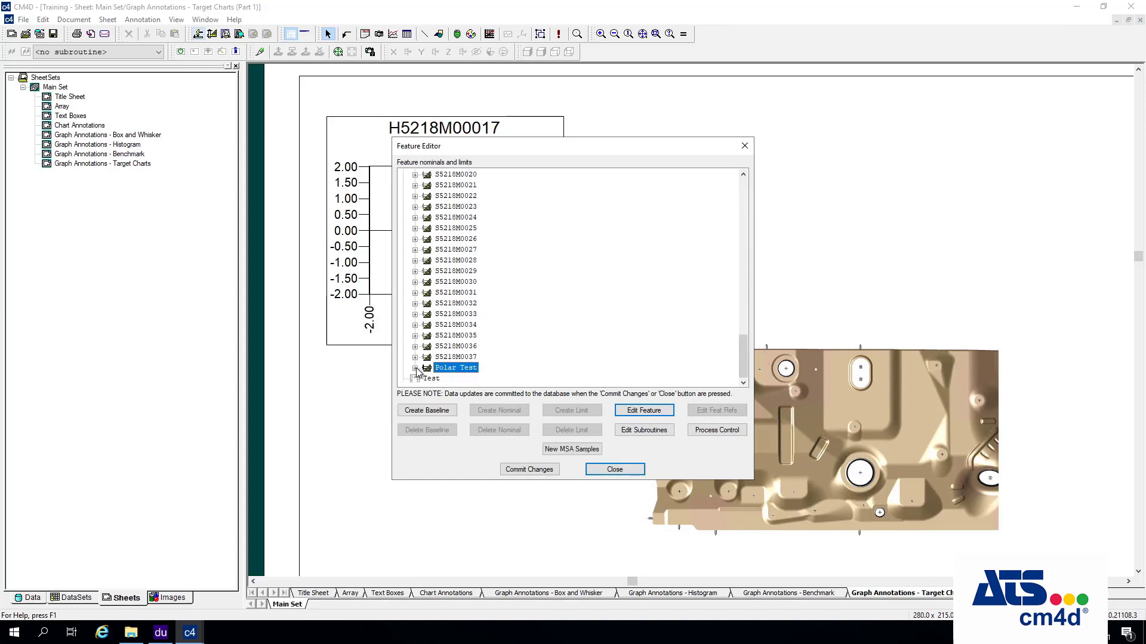
pyautogui.click(415, 369)
pyautogui.click(476, 380)
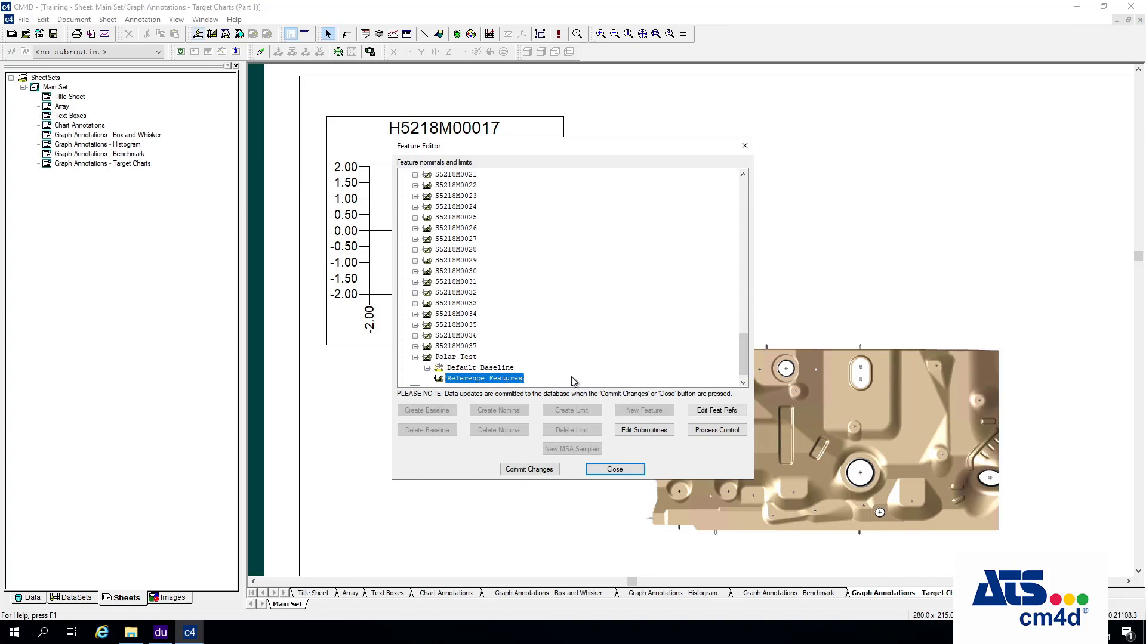
pyautogui.moveTo(747, 347); pyautogui.dragTo(747, 352)
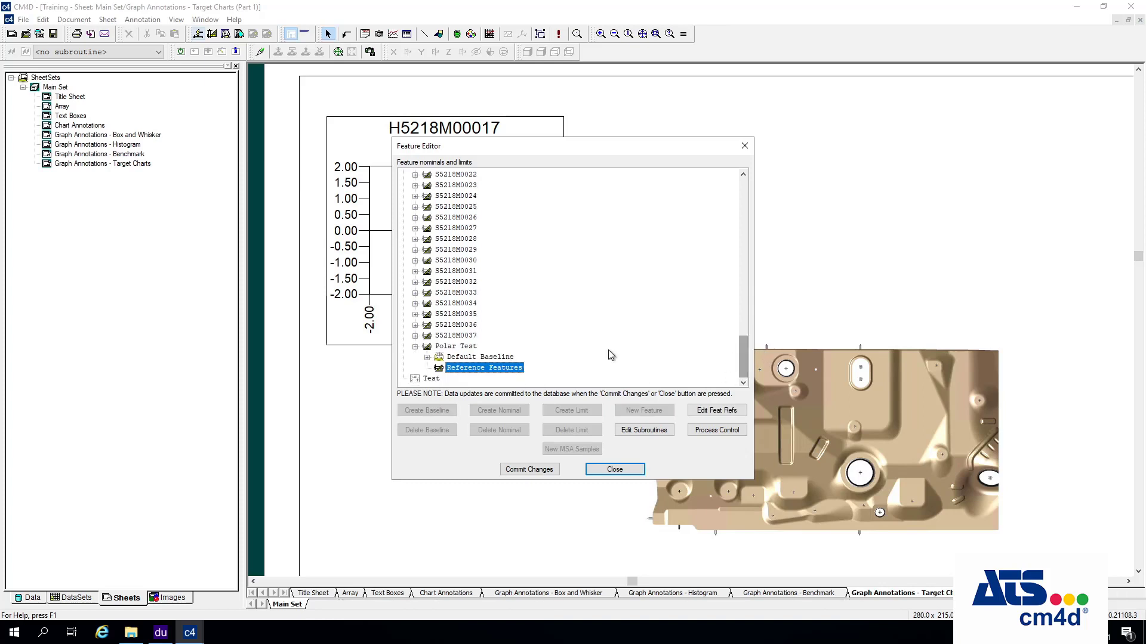
pyautogui.click(427, 357)
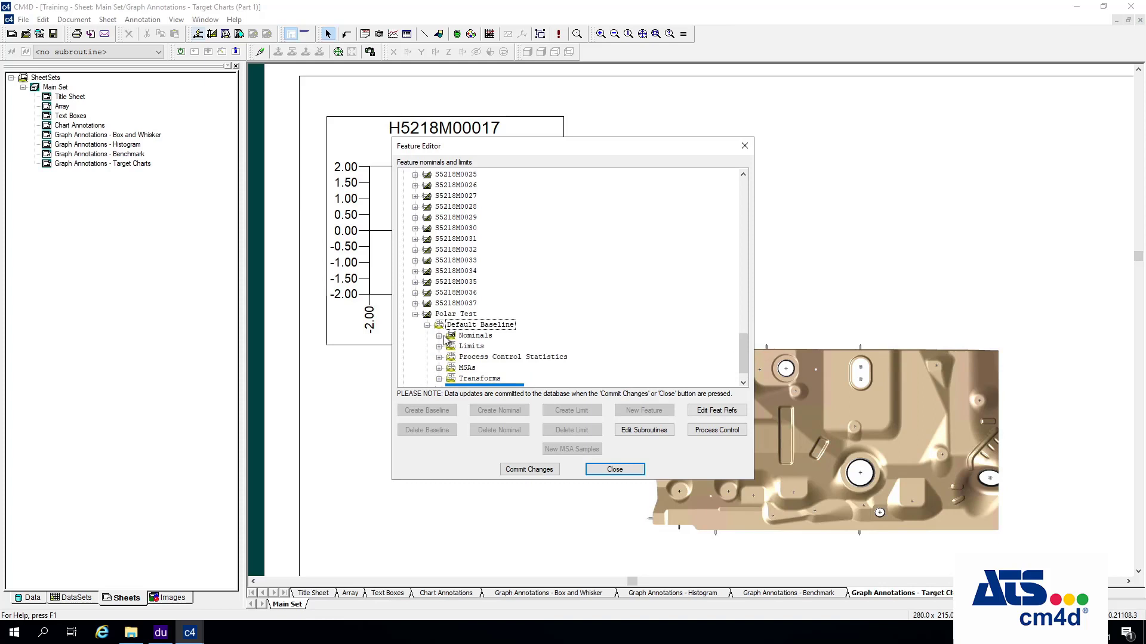
pyautogui.click(439, 335)
pyautogui.click(468, 336)
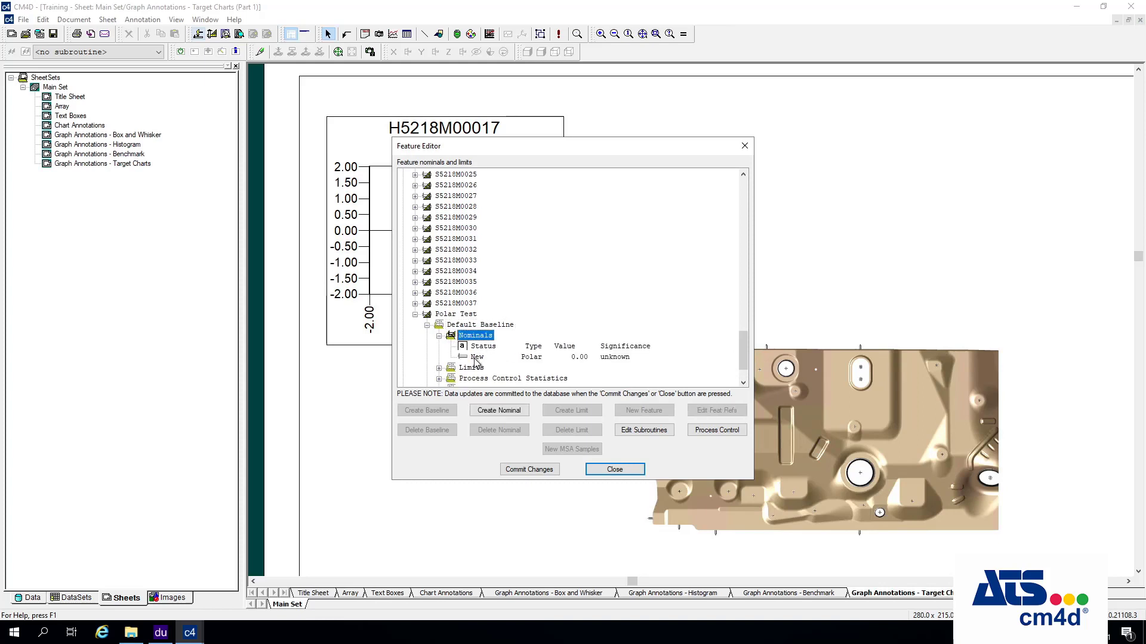
pyautogui.click(478, 358)
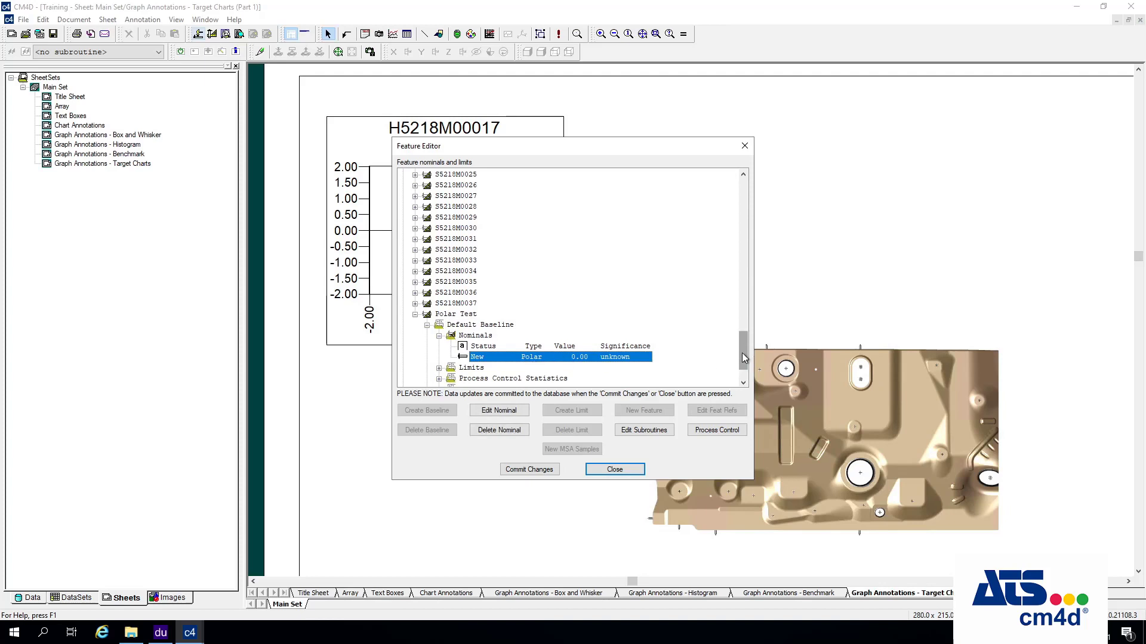
# - Start a new limit under Polar Test's default baseline with nominal type Polar and limit type Spec Limit
pyautogui.moveTo(743, 357); pyautogui.dragTo(742, 364)
pyautogui.click(471, 325)
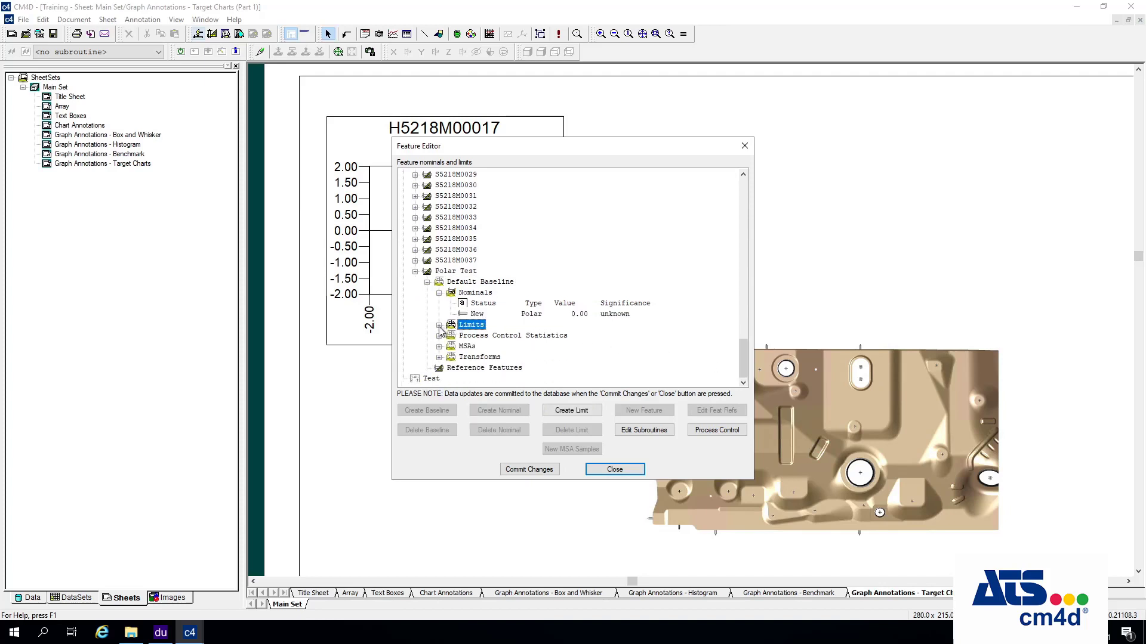
pyautogui.click(440, 326)
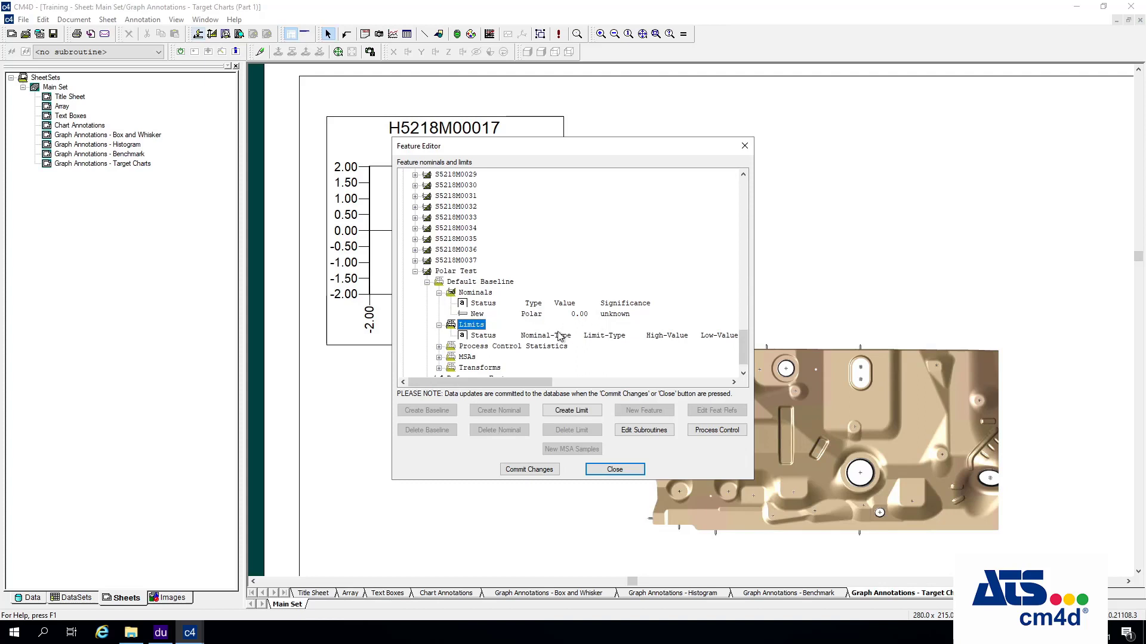
pyautogui.rightClick(472, 328)
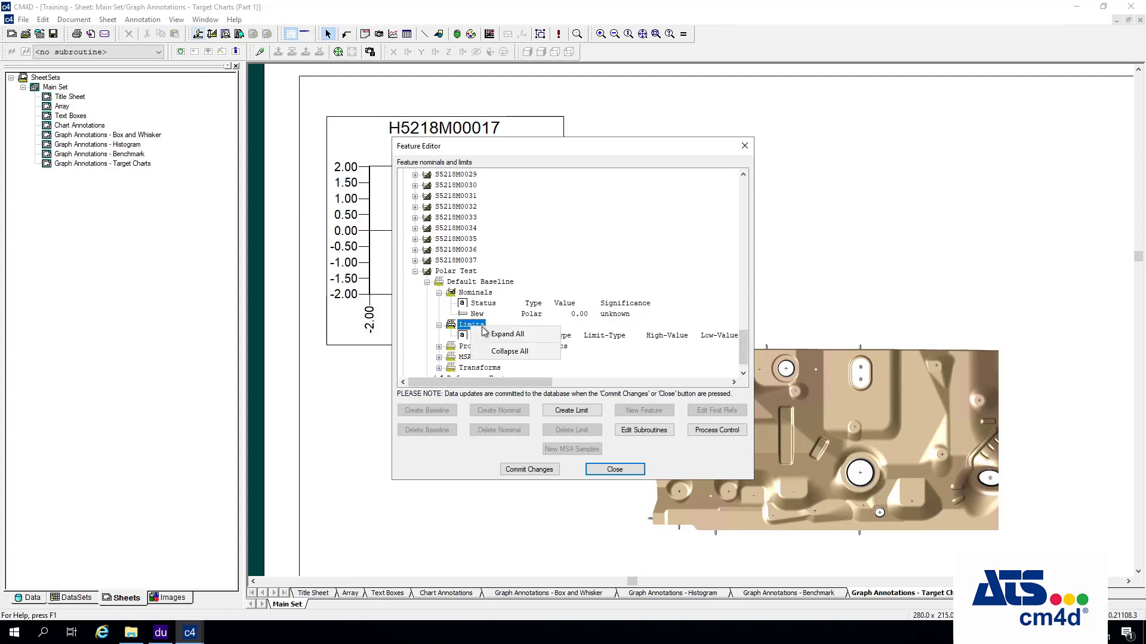
pyautogui.click(464, 325)
pyautogui.click(571, 412)
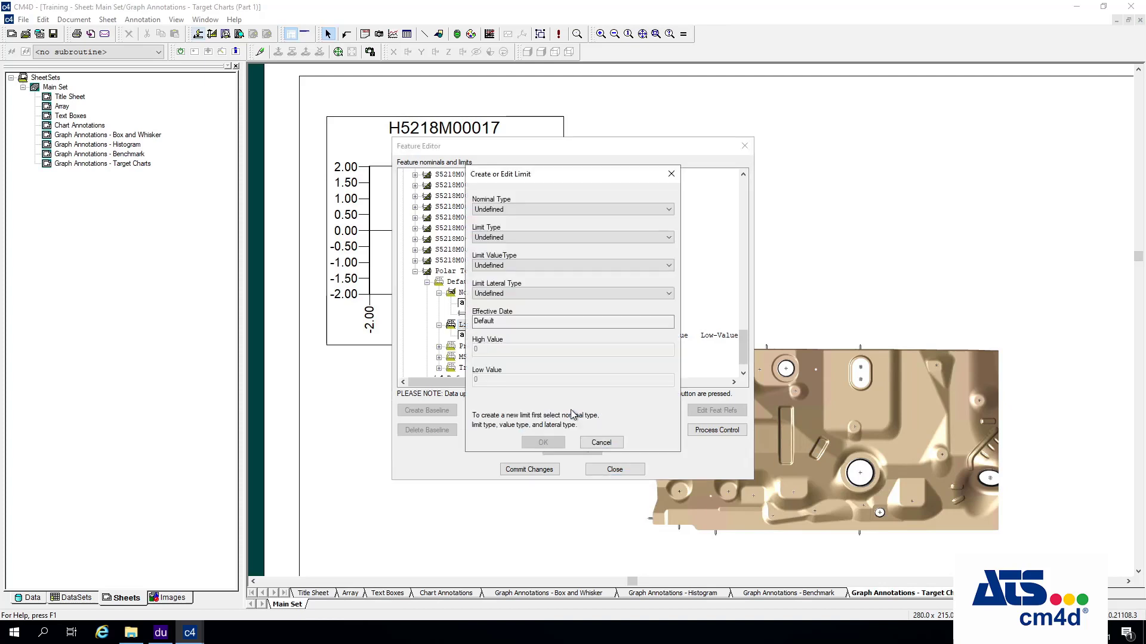
pyautogui.click(535, 210)
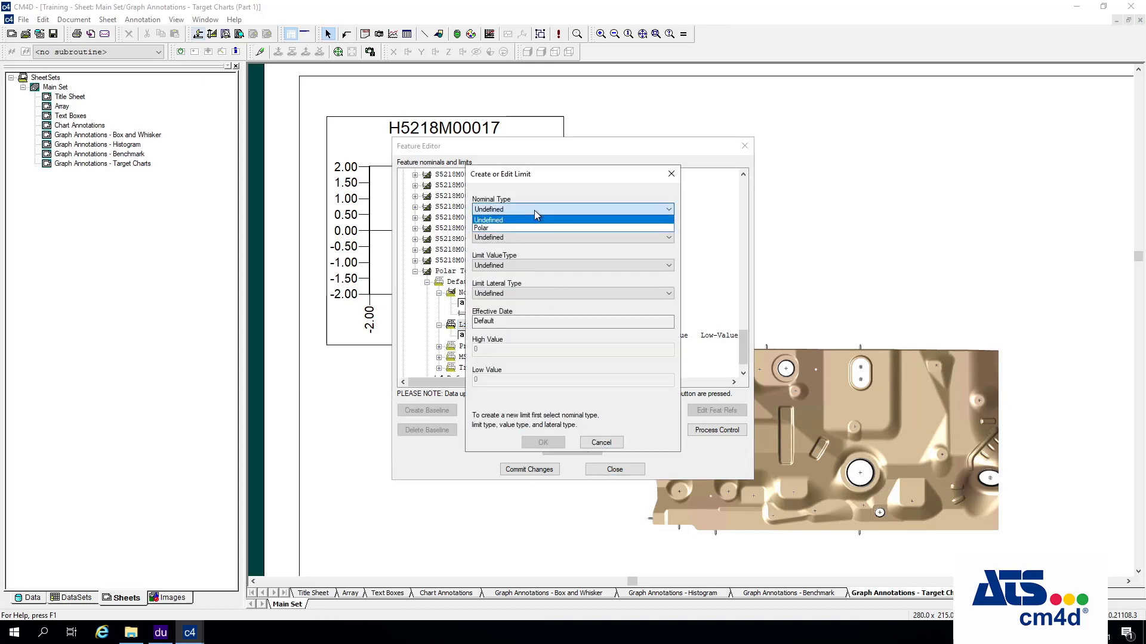
pyautogui.click(493, 229)
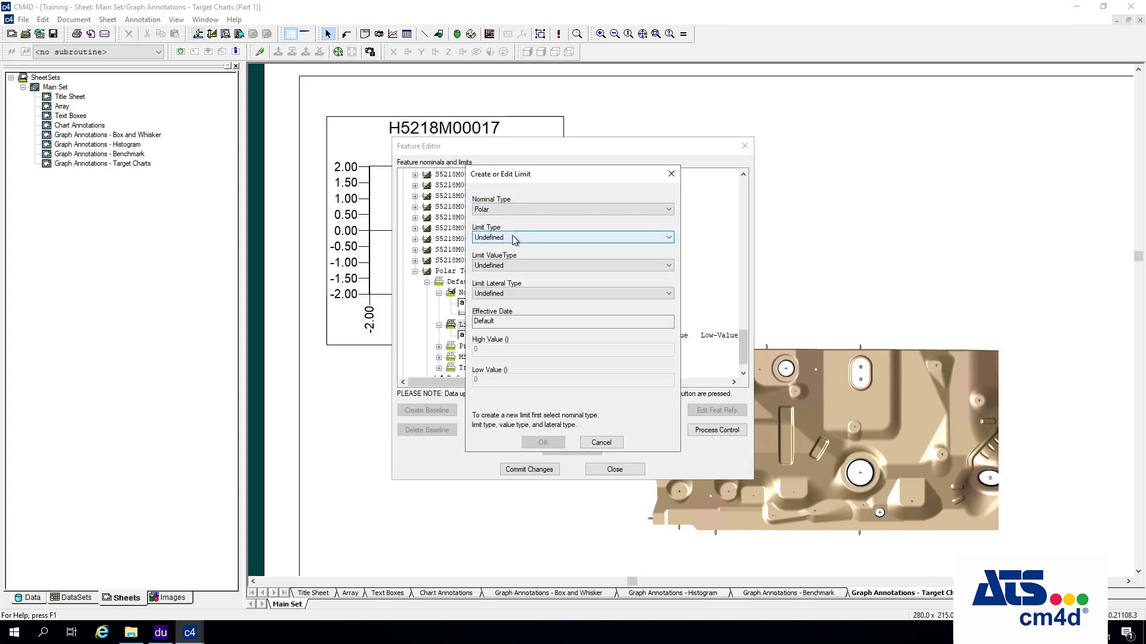
pyautogui.click(512, 236)
pyautogui.click(505, 256)
# - Set the new limit's value type to Relative and its lateral type to Bilateral
pyautogui.click(500, 266)
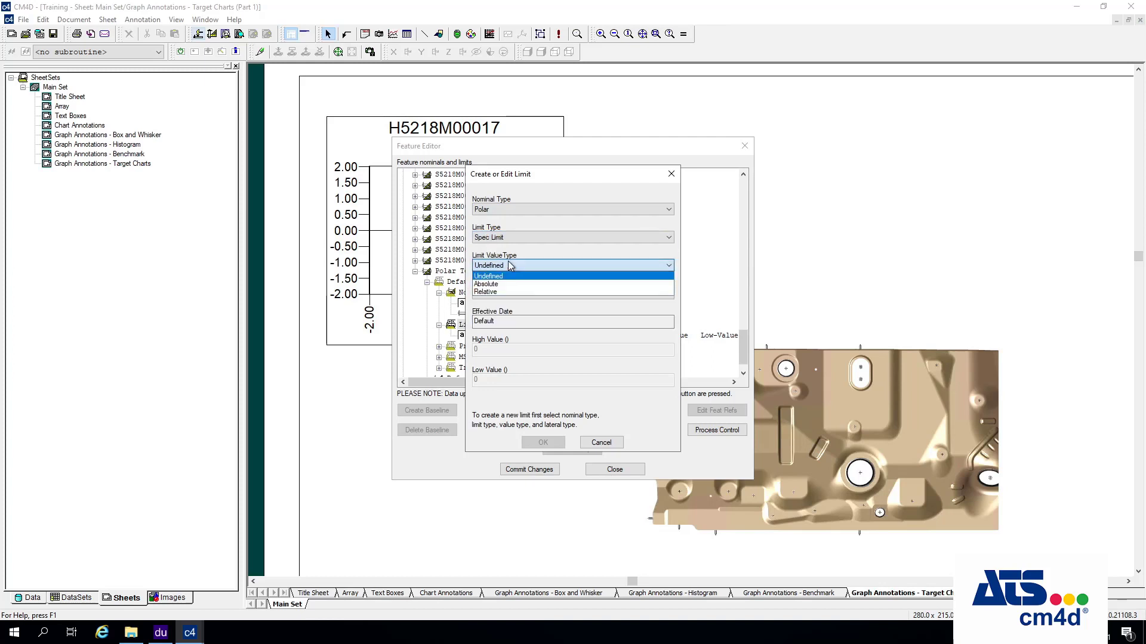
pyautogui.click(497, 293)
pyautogui.click(500, 292)
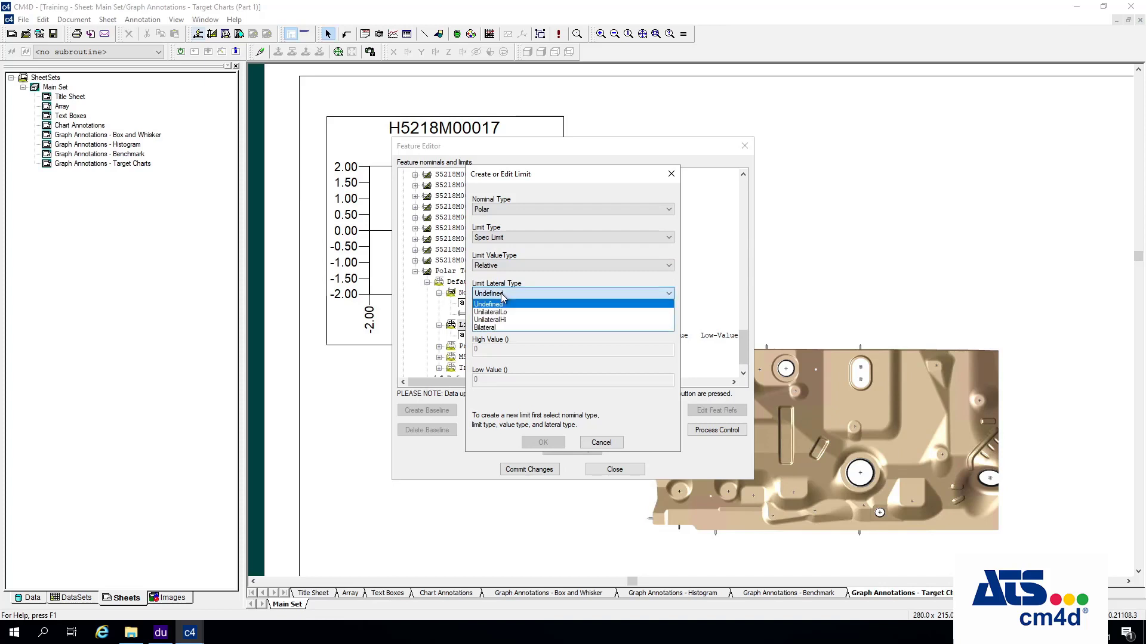
pyautogui.click(497, 327)
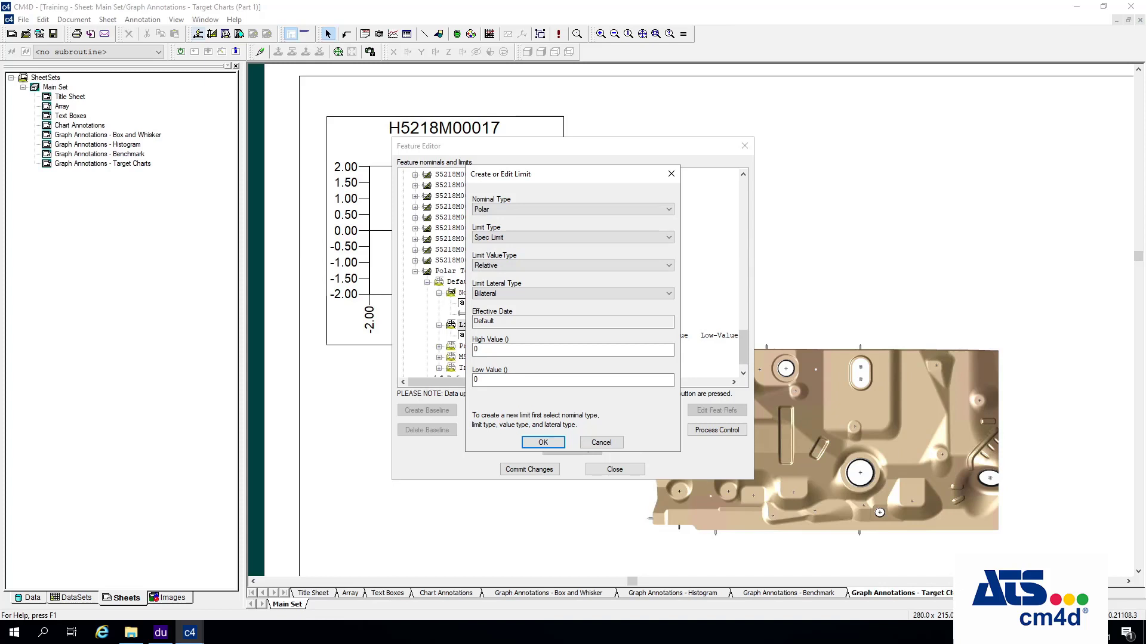
# - Change the new Polar spec limit's value type to Absolute and its lateral type to UnilateralHi
pyautogui.click(514, 265)
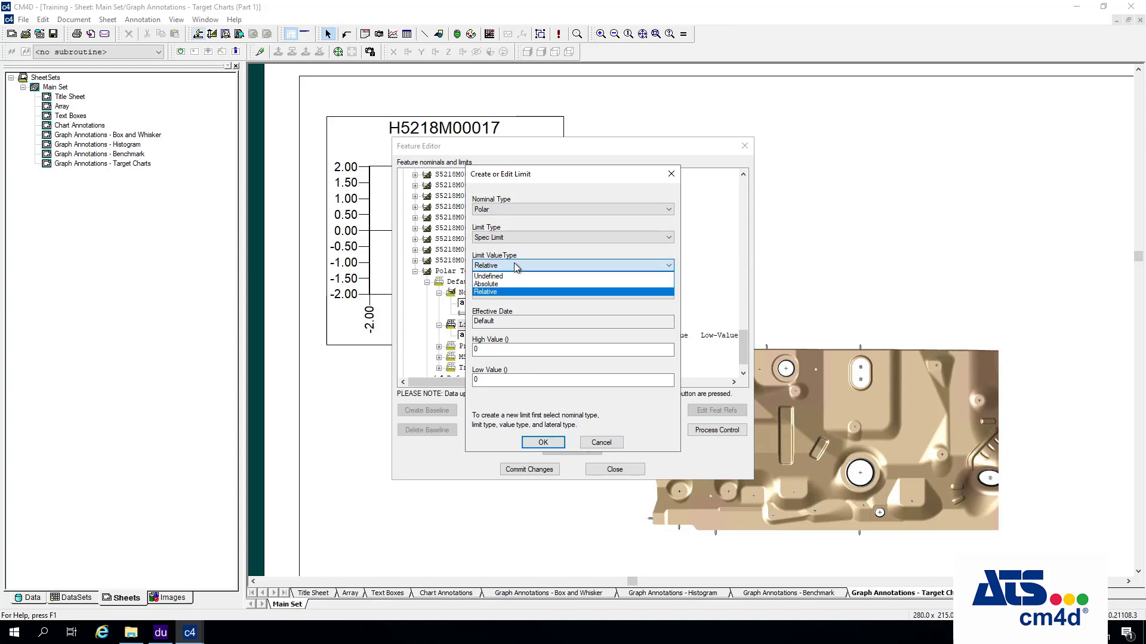
pyautogui.click(491, 285)
pyautogui.click(498, 292)
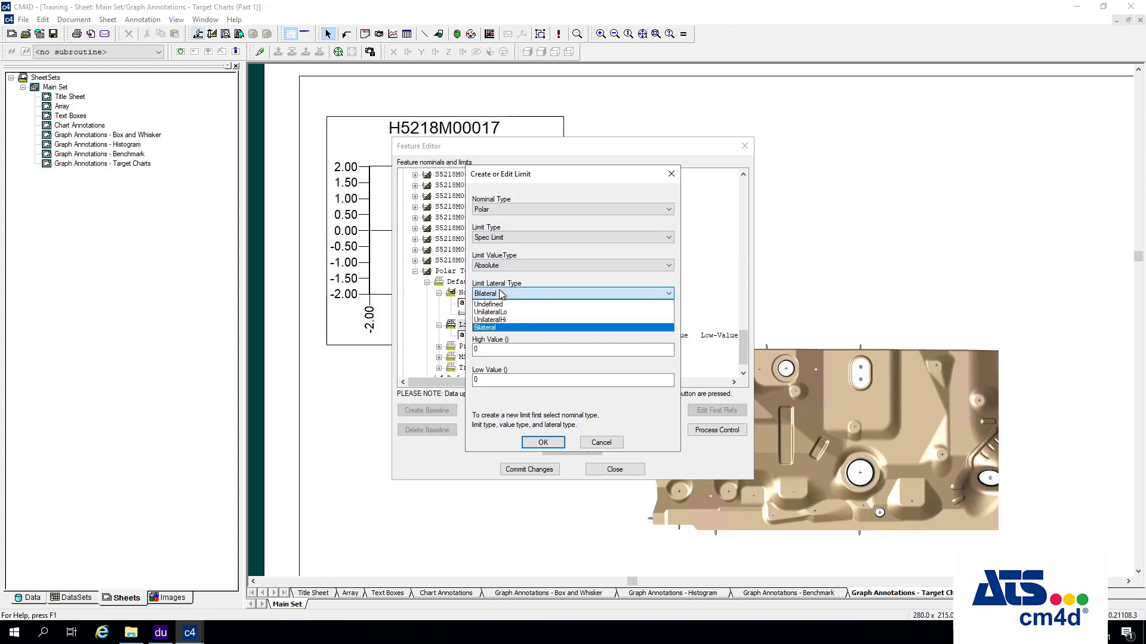
pyautogui.click(505, 320)
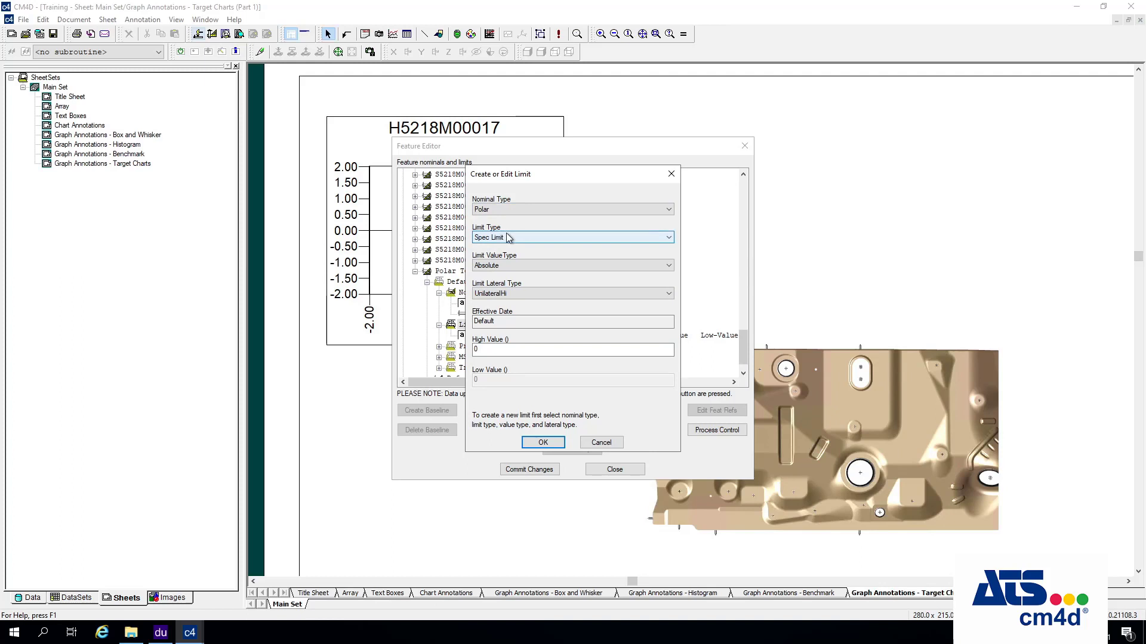
# - Set the limit's high value to 1 and create the spec limit for Polar Test
pyautogui.click(490, 350)
pyautogui.press('BackSpace')
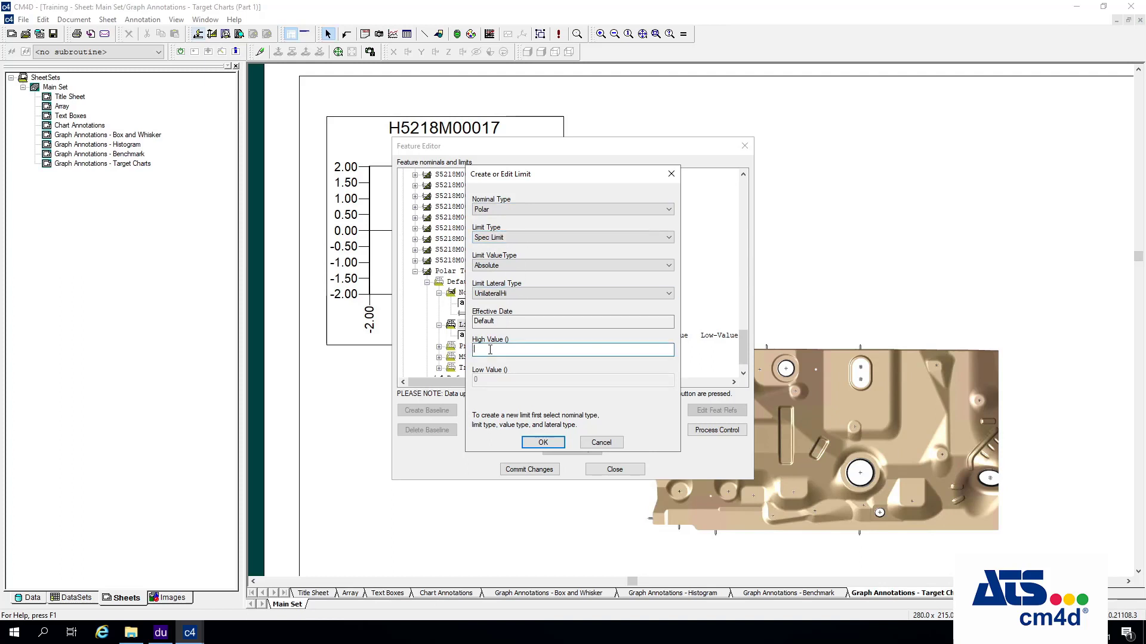
pyautogui.write('1')
pyautogui.click(543, 443)
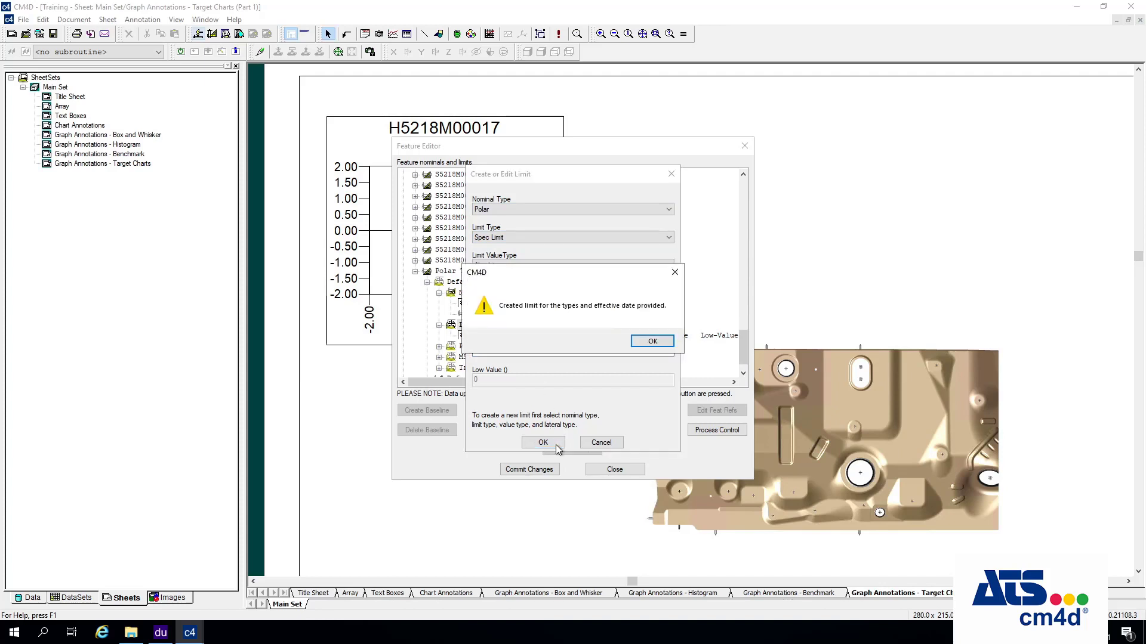
pyautogui.click(652, 341)
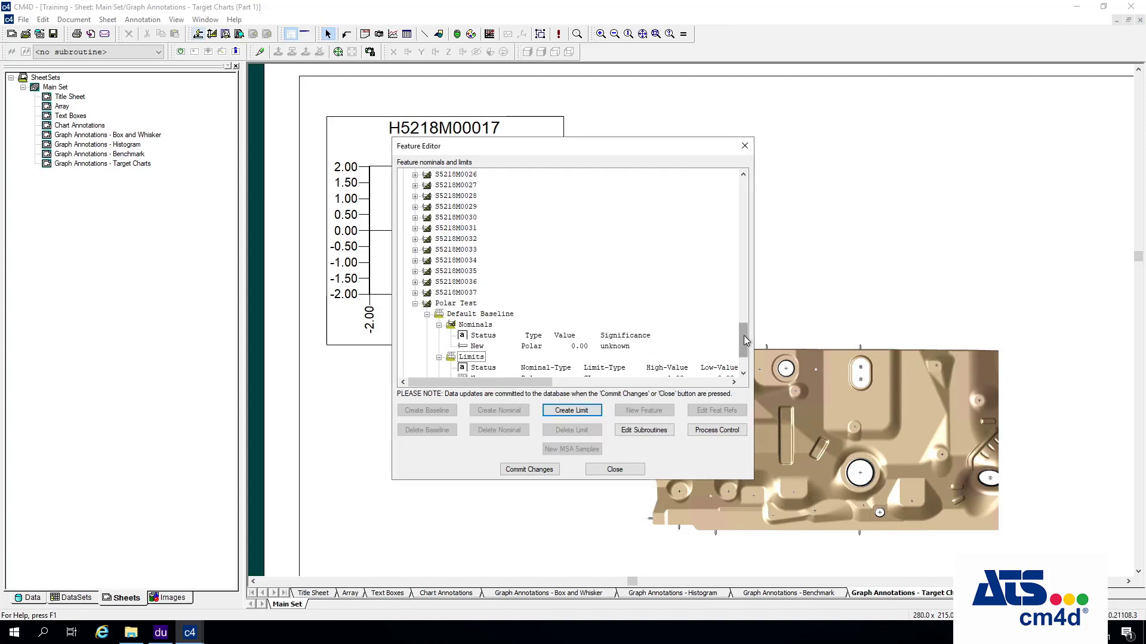
# - Start another limit under Polar Test's default baseline with nominal type Polar and limit type Spec Limit 2
pyautogui.scroll(-2, 744, 349)
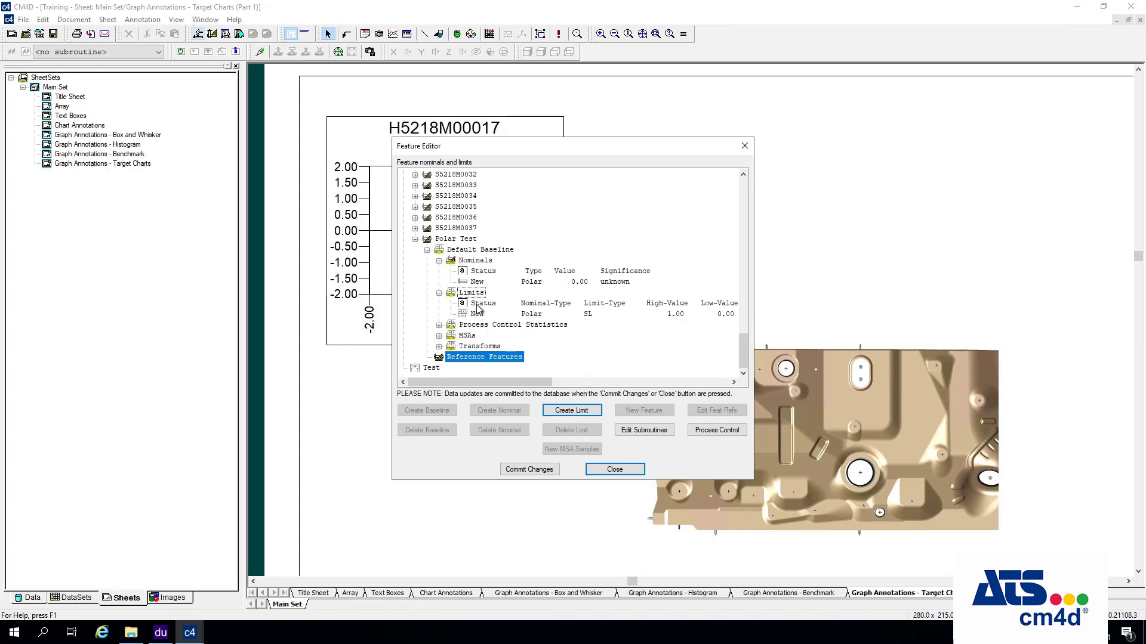
pyautogui.click(500, 306)
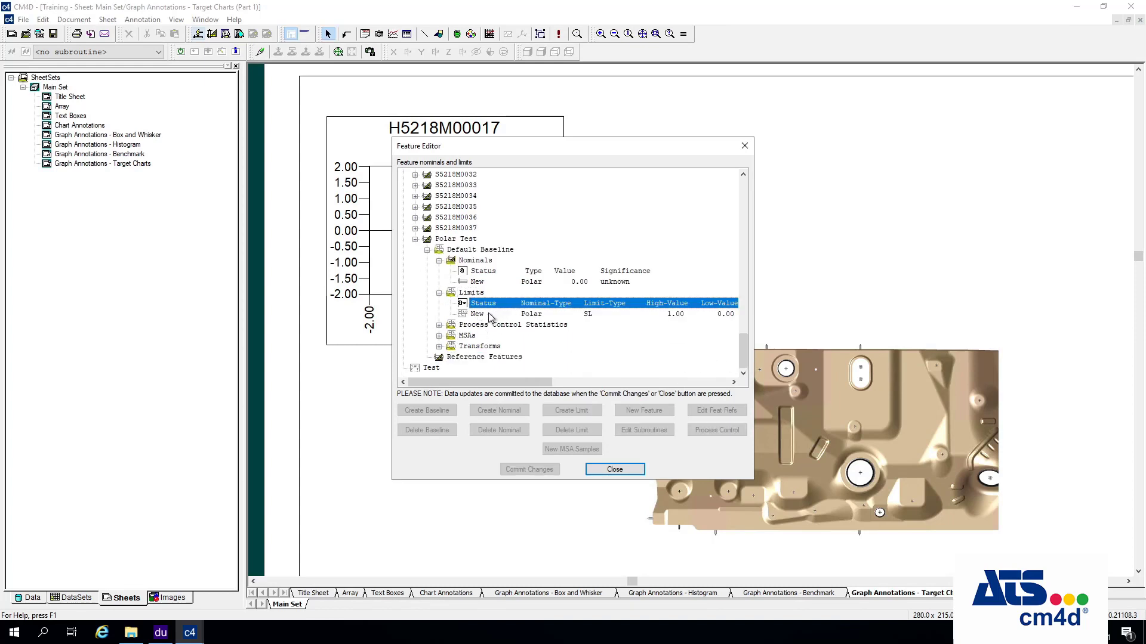
pyautogui.click(475, 295)
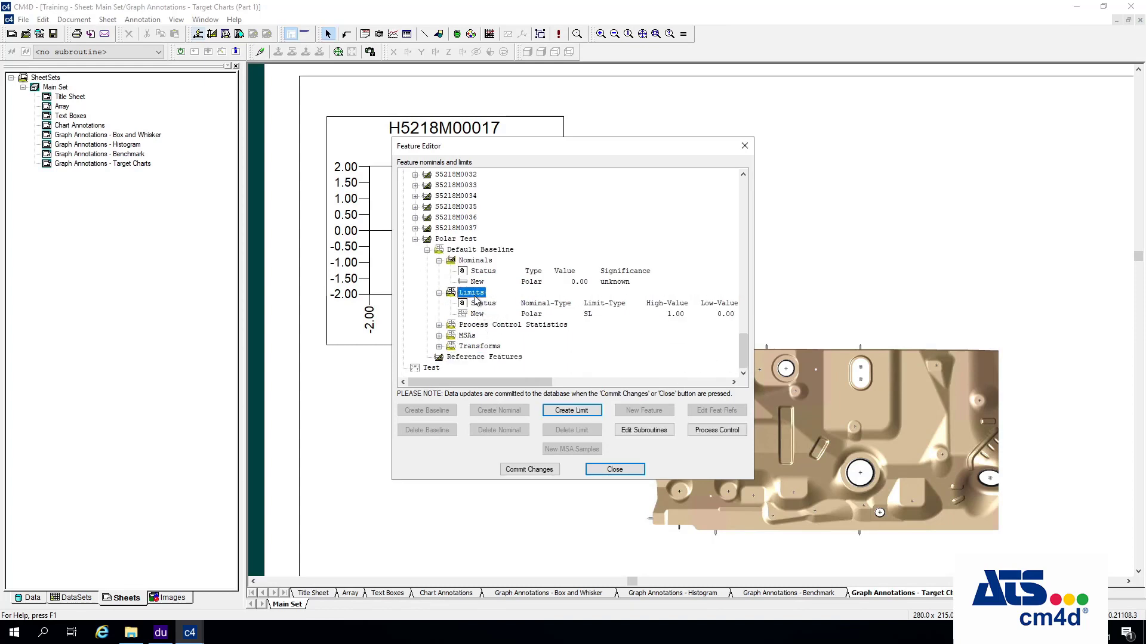
pyautogui.click(599, 410)
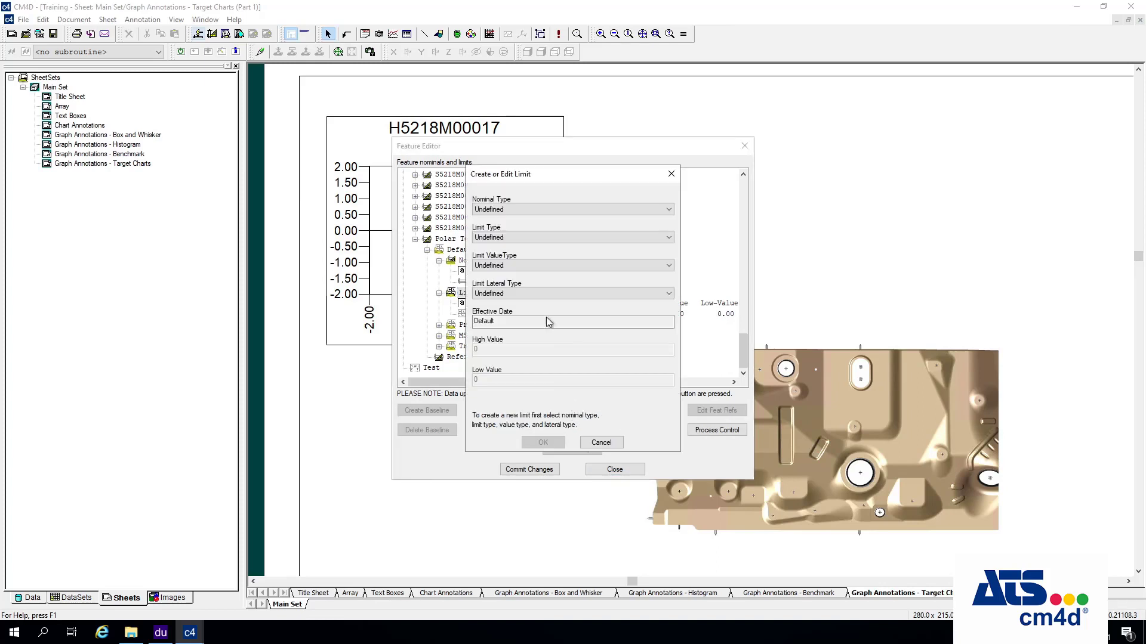
pyautogui.click(531, 209)
pyautogui.click(502, 225)
pyautogui.click(501, 238)
pyautogui.click(492, 263)
# - Make the second limit Absolute and UnilateralHi with a high value of 1, and create it
pyautogui.click(512, 265)
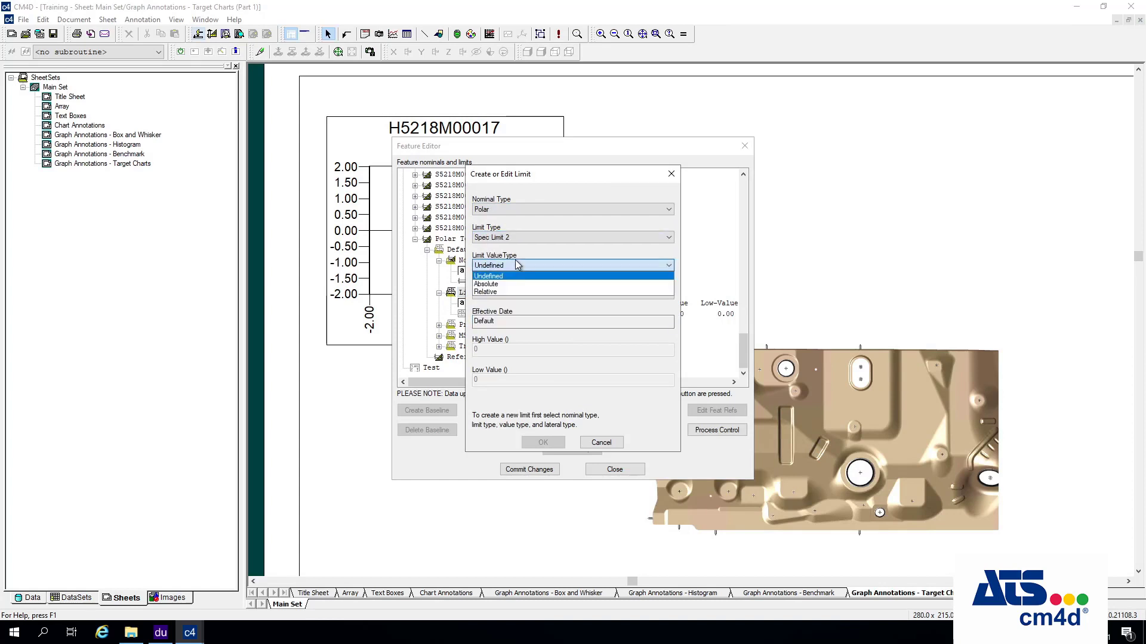
pyautogui.click(500, 284)
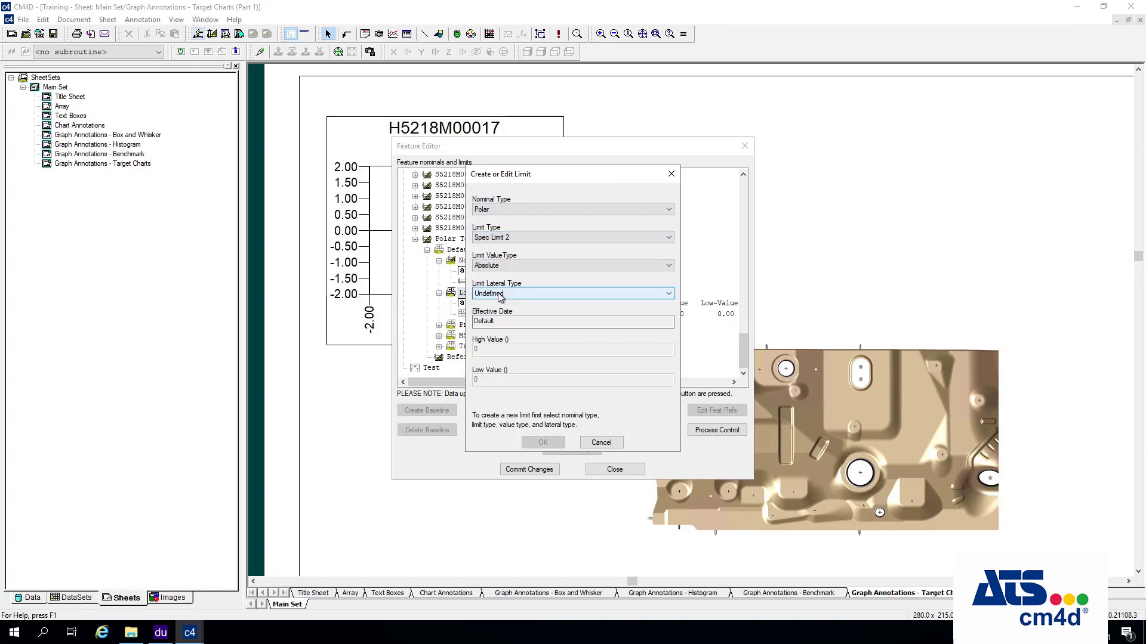
pyautogui.click(504, 293)
pyautogui.click(493, 321)
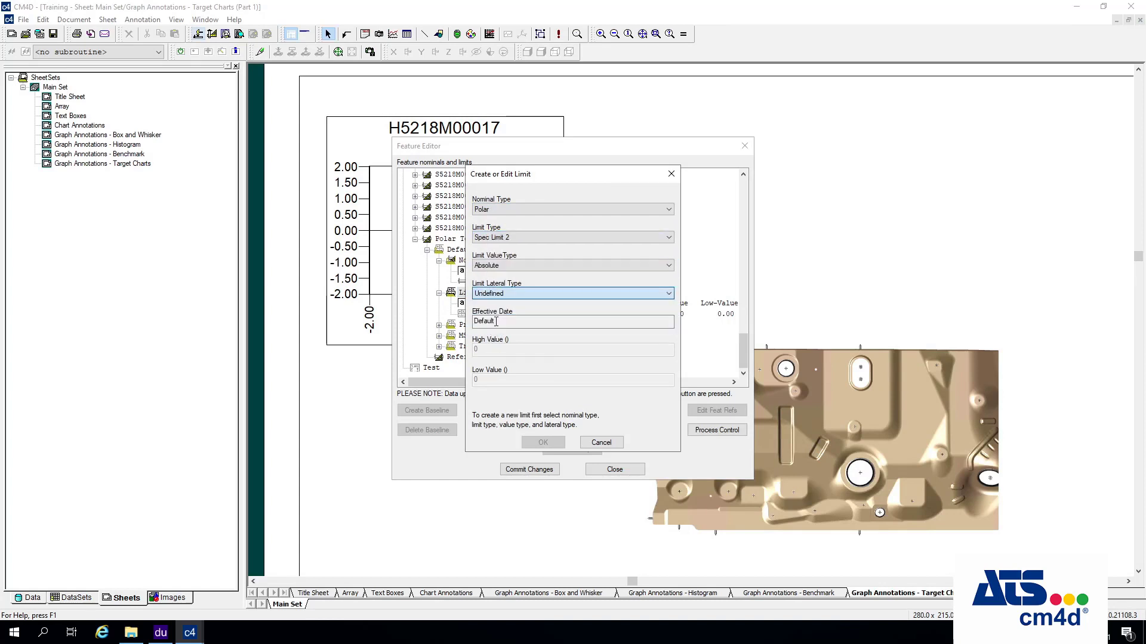
pyautogui.doubleClick(486, 354)
pyautogui.write('1')
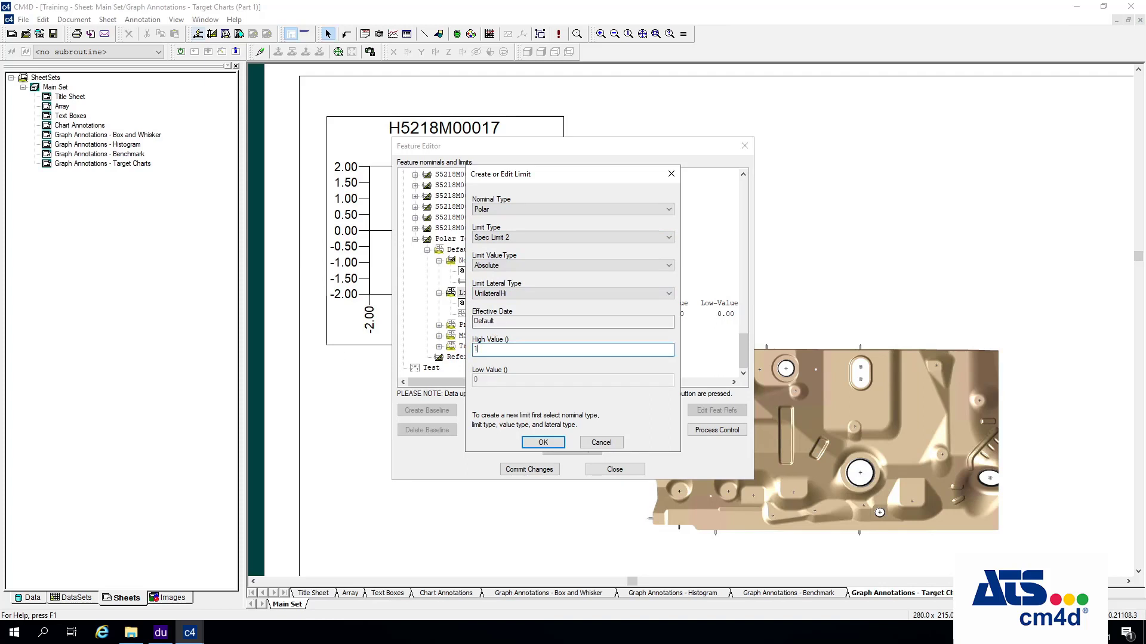
pyautogui.click(548, 443)
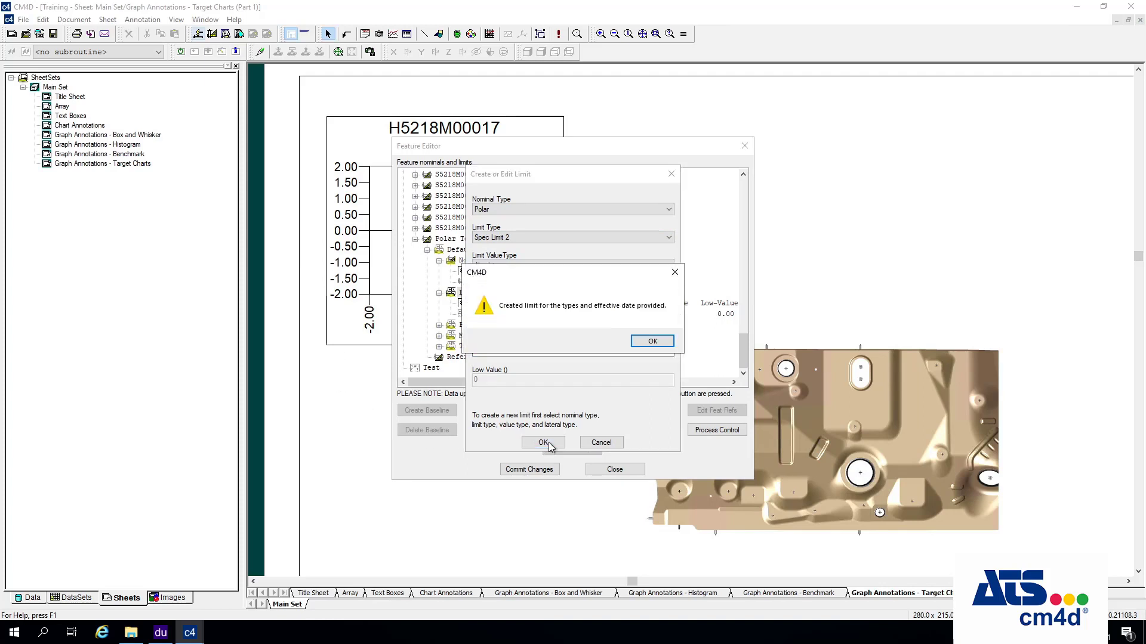
pyautogui.click(653, 341)
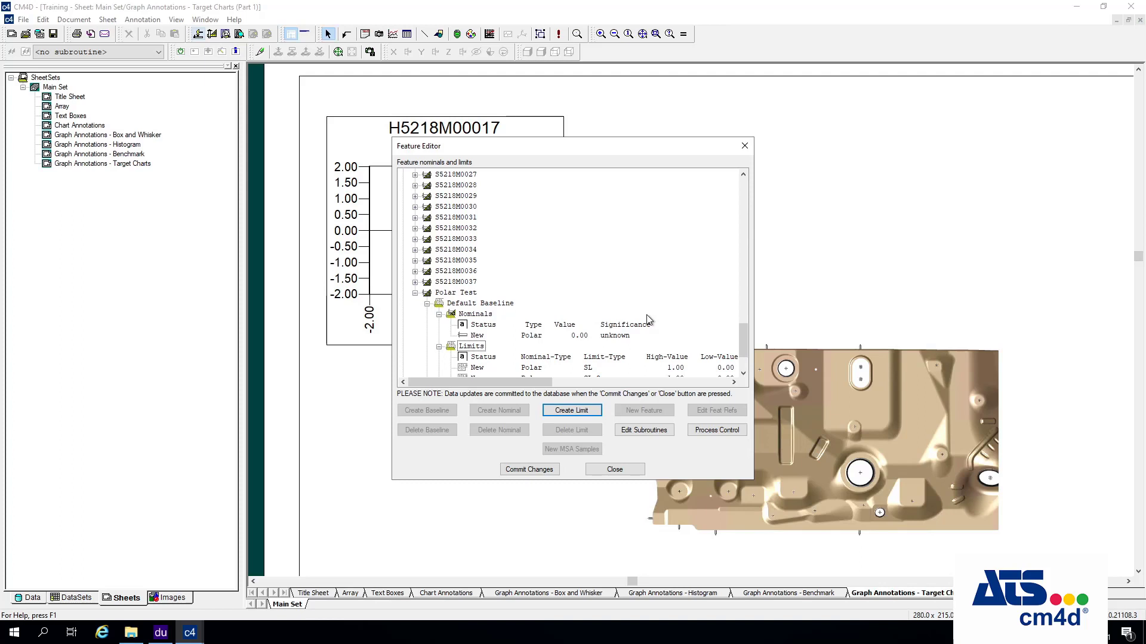
# - Check Polar Test's SL and SL 2 limits and its nominal, and close the Feature Editor to commit the changes
pyautogui.moveTo(746, 348); pyautogui.dragTo(747, 357)
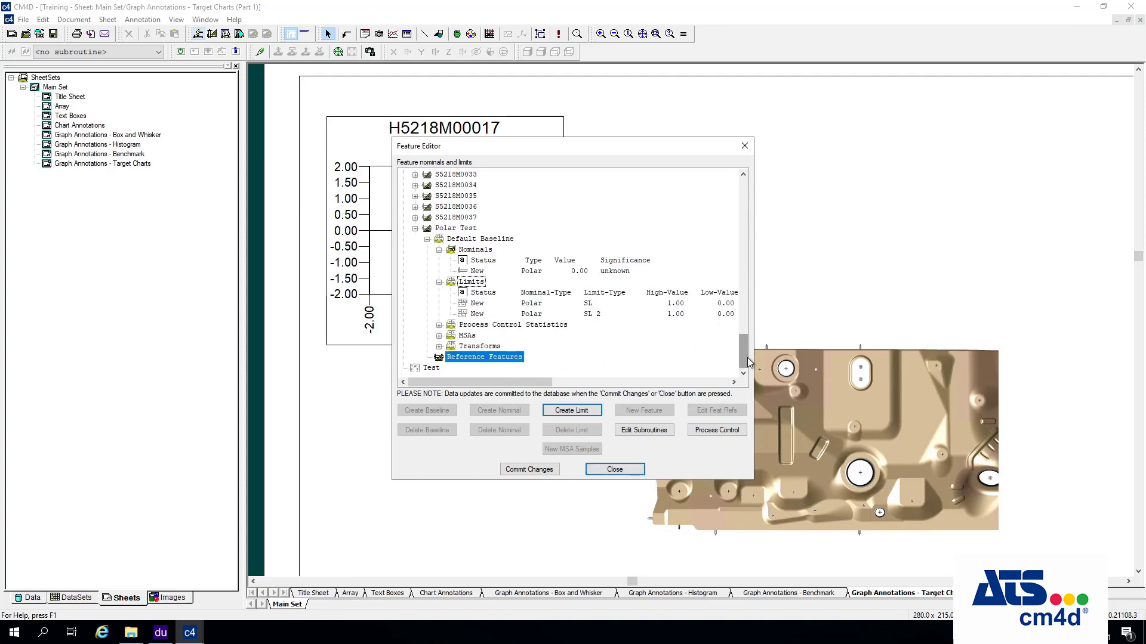
pyautogui.click(535, 305)
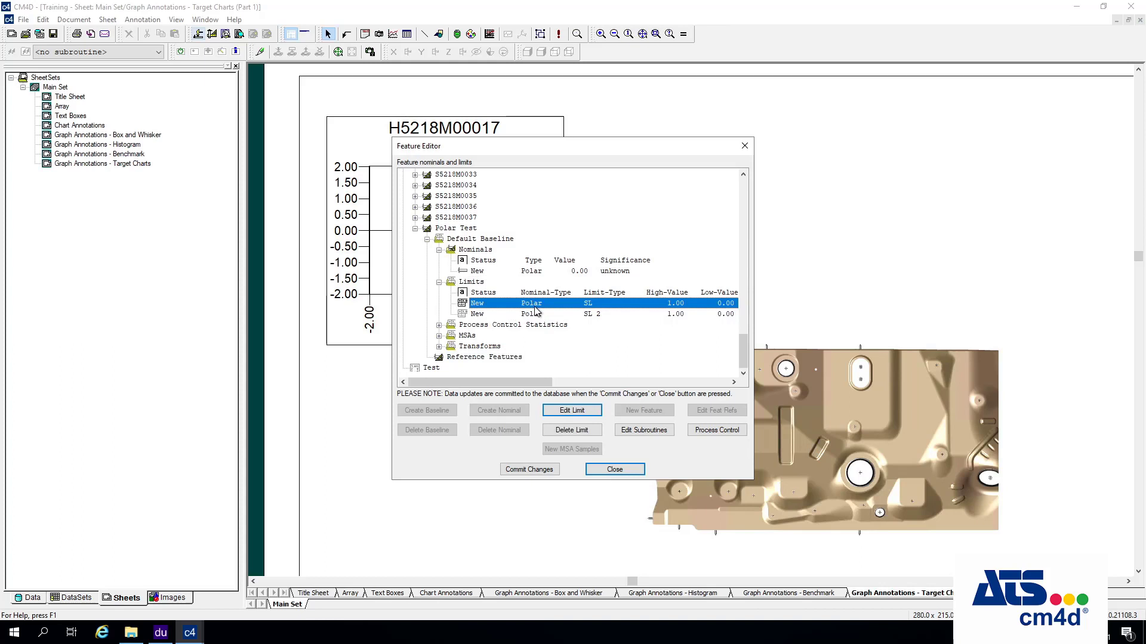
pyautogui.click(599, 316)
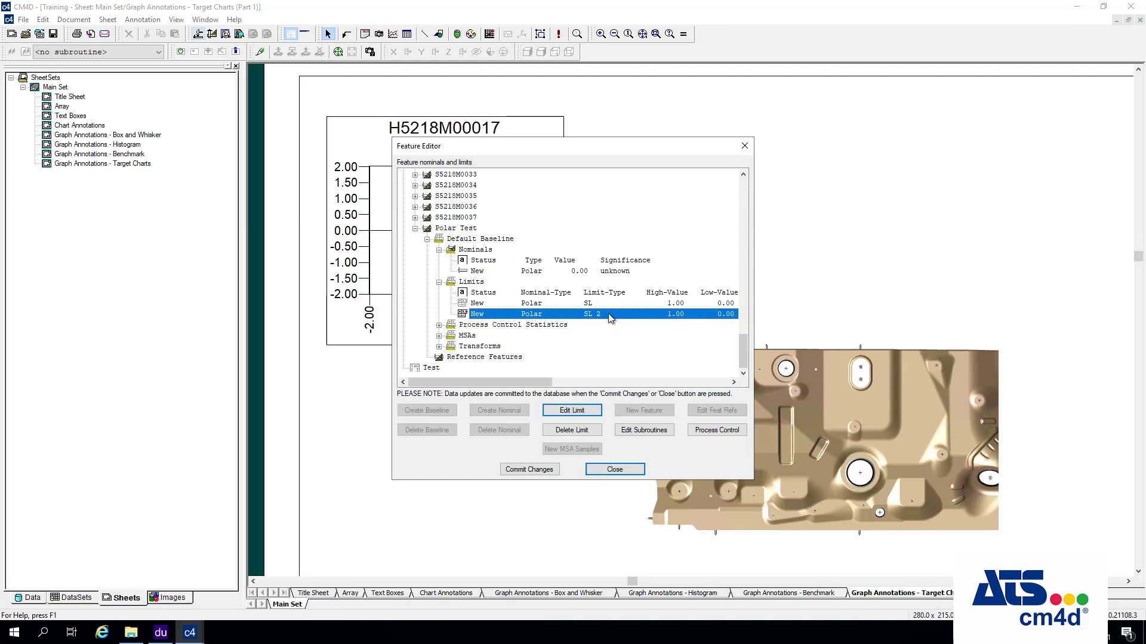
pyautogui.click(511, 272)
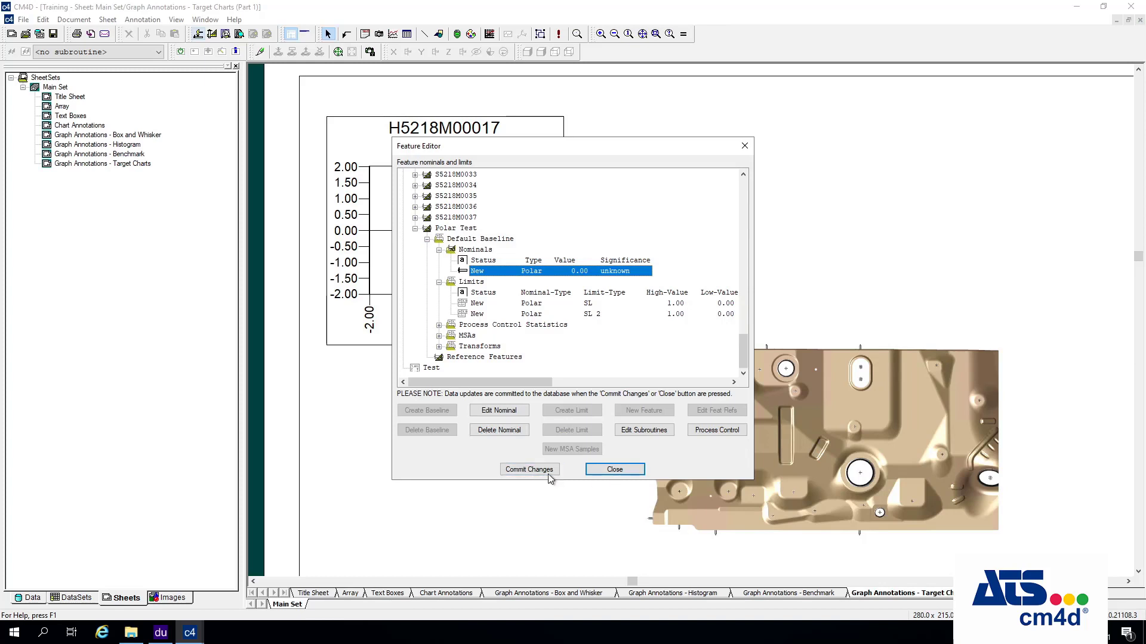
pyautogui.click(614, 470)
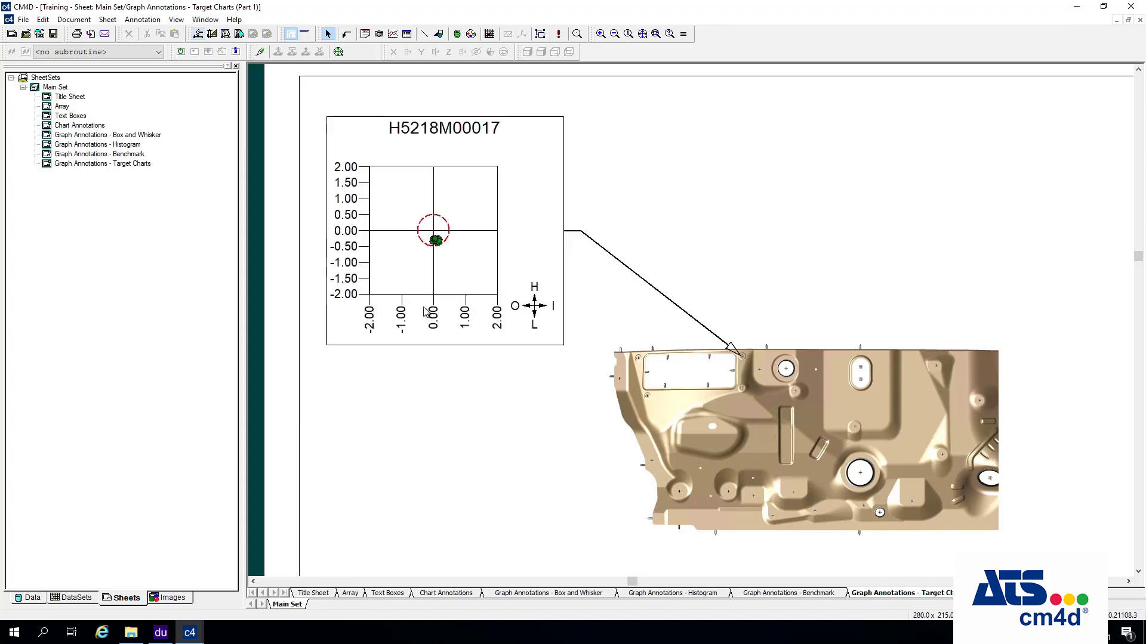
# - Put the part view into edit mode and select features H5218M00017, H5218M0018, H5218M0019 and H5218M0020
pyautogui.click(681, 397)
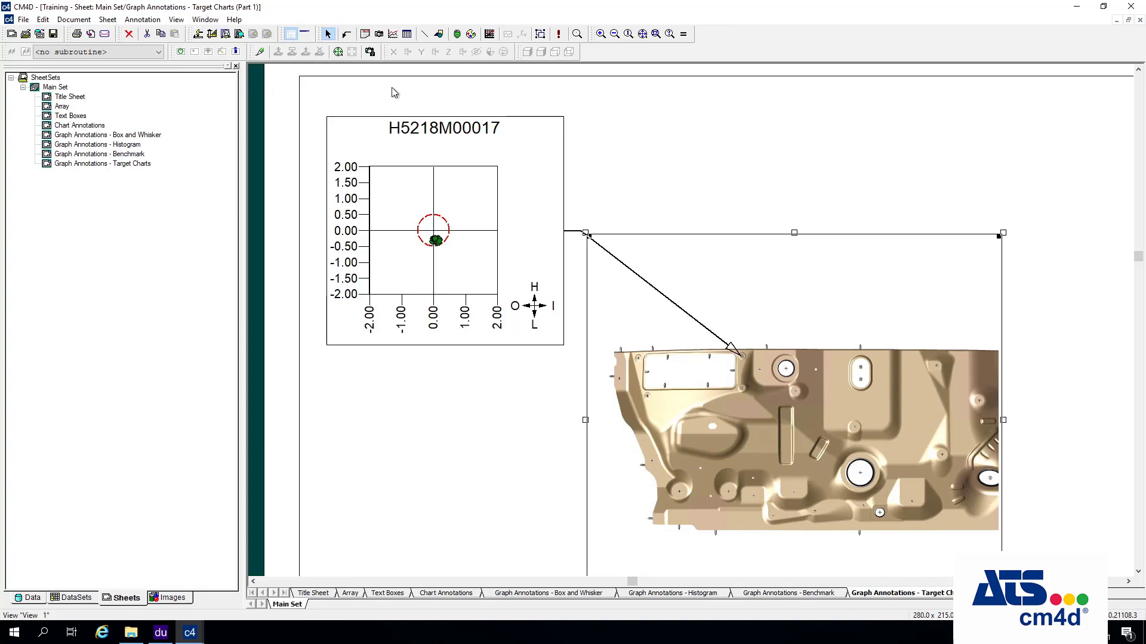
pyautogui.rightClick(725, 276)
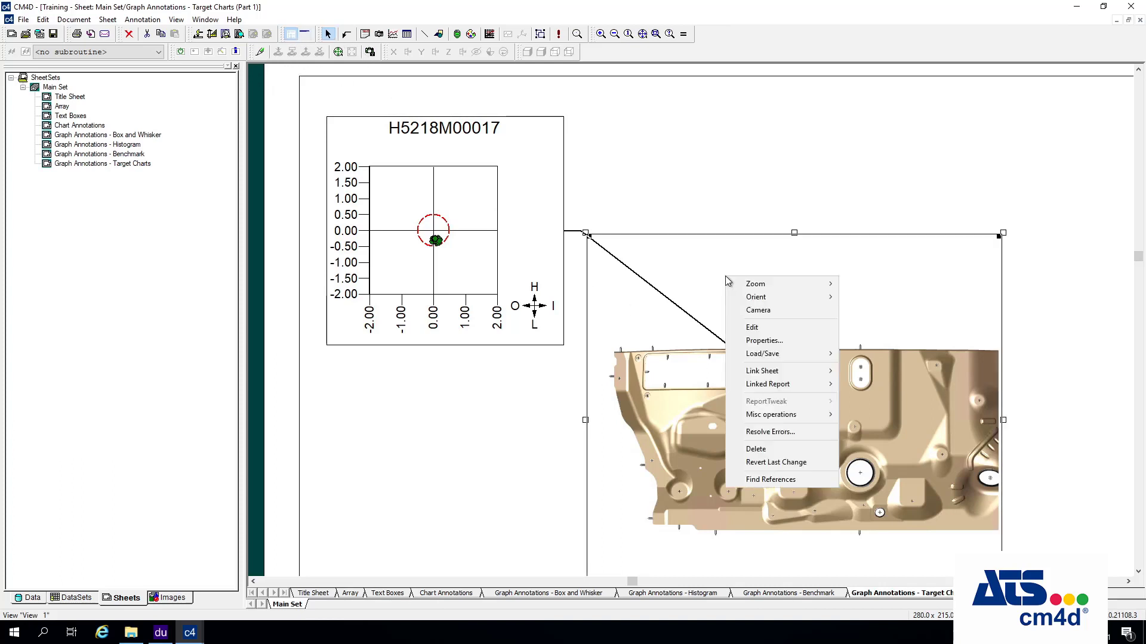
pyautogui.click(762, 327)
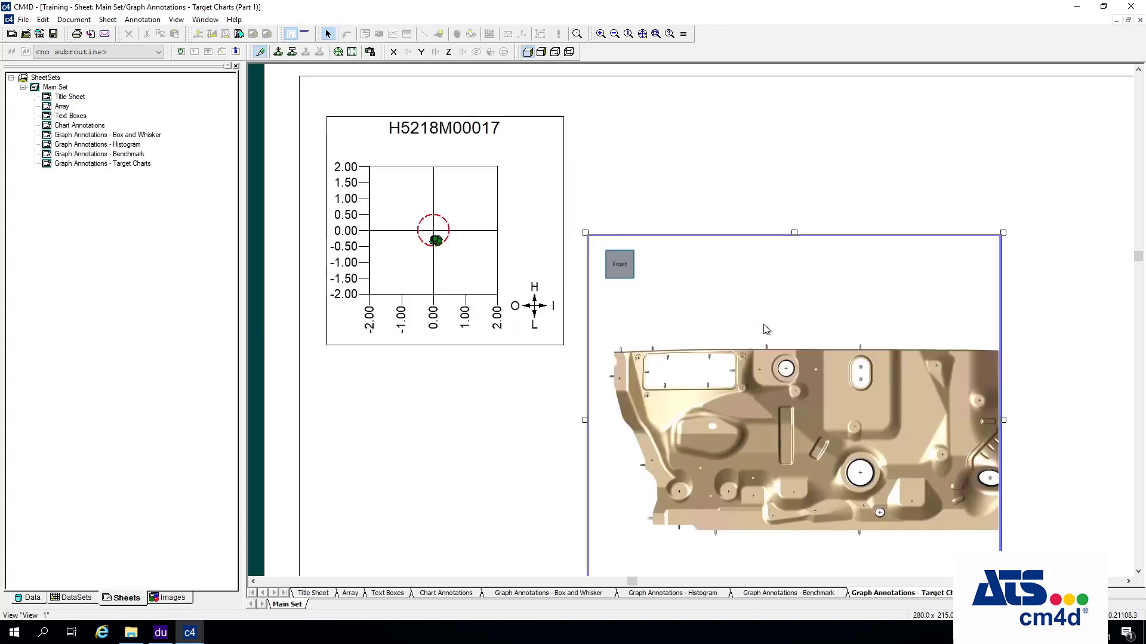
pyautogui.click(297, 54)
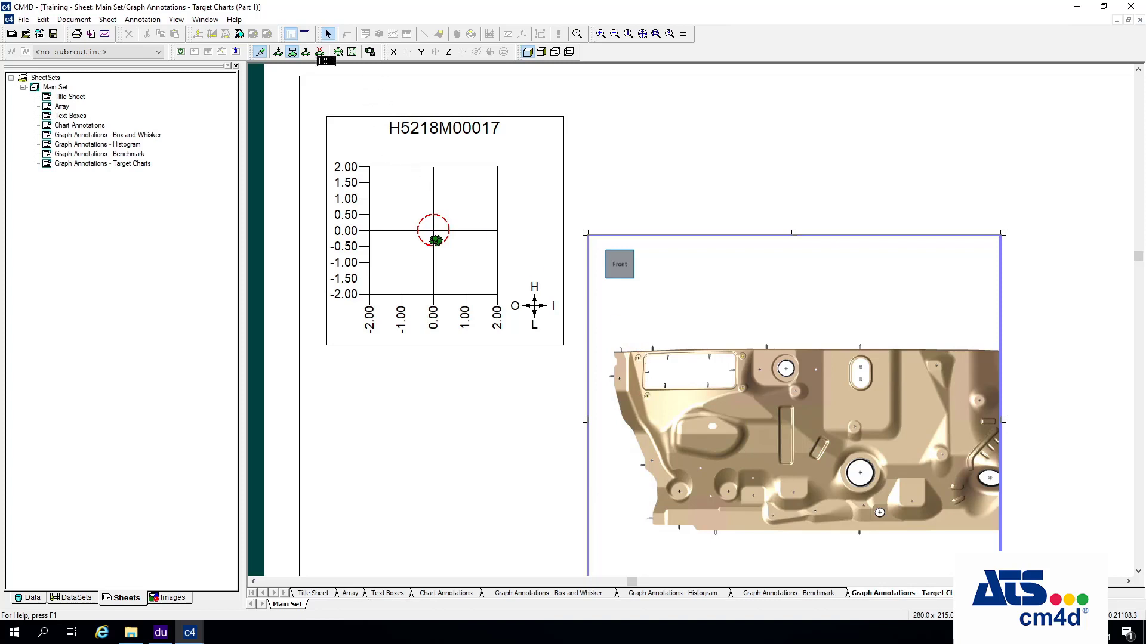
pyautogui.click(306, 52)
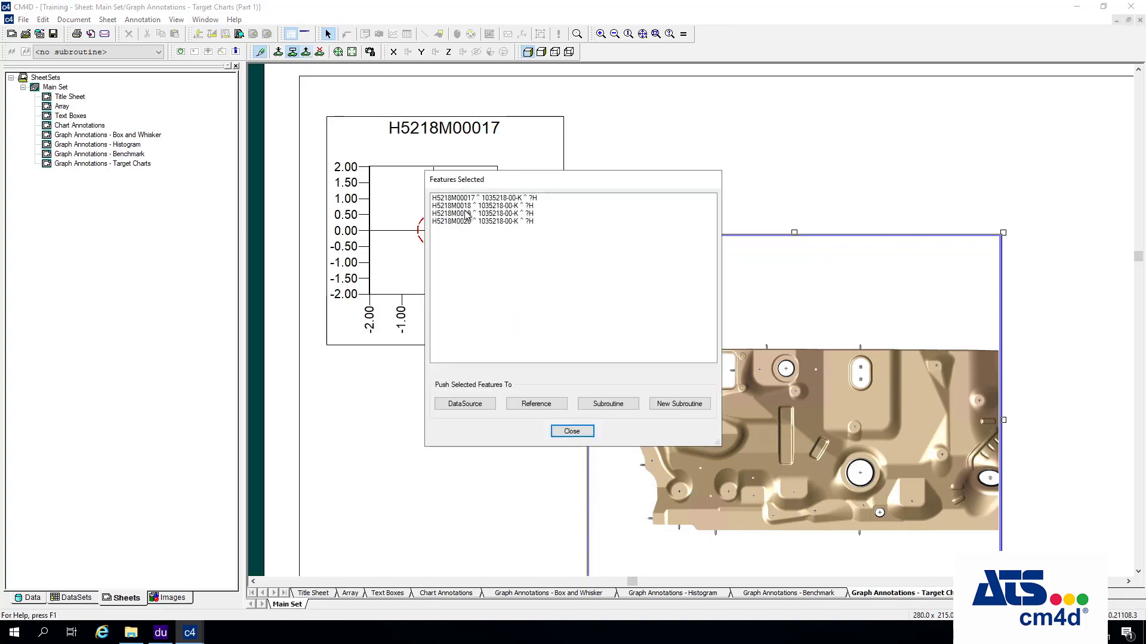
# - Push the four selected features to Polar Test as reference features and leave the view's edit mode
pyautogui.click(536, 404)
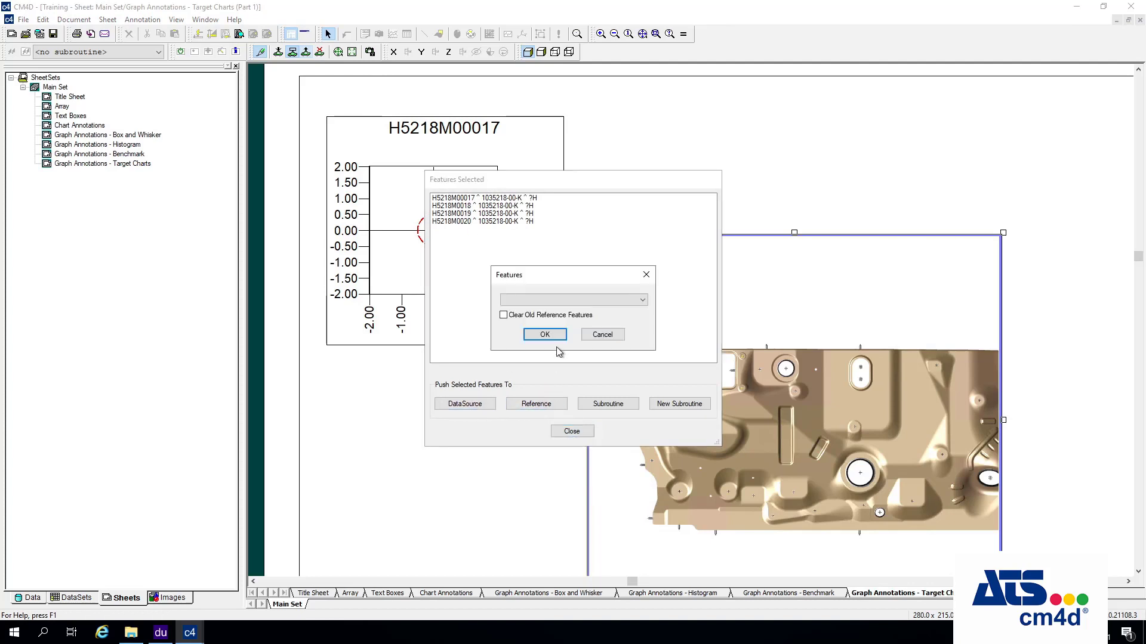
pyautogui.click(621, 301)
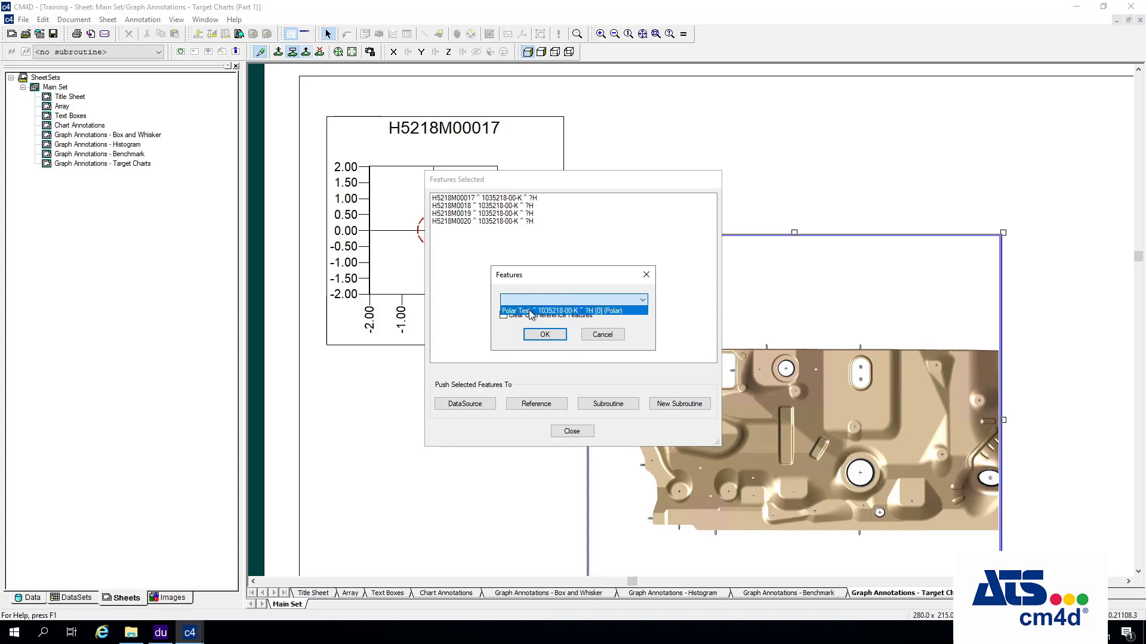
pyautogui.click(529, 312)
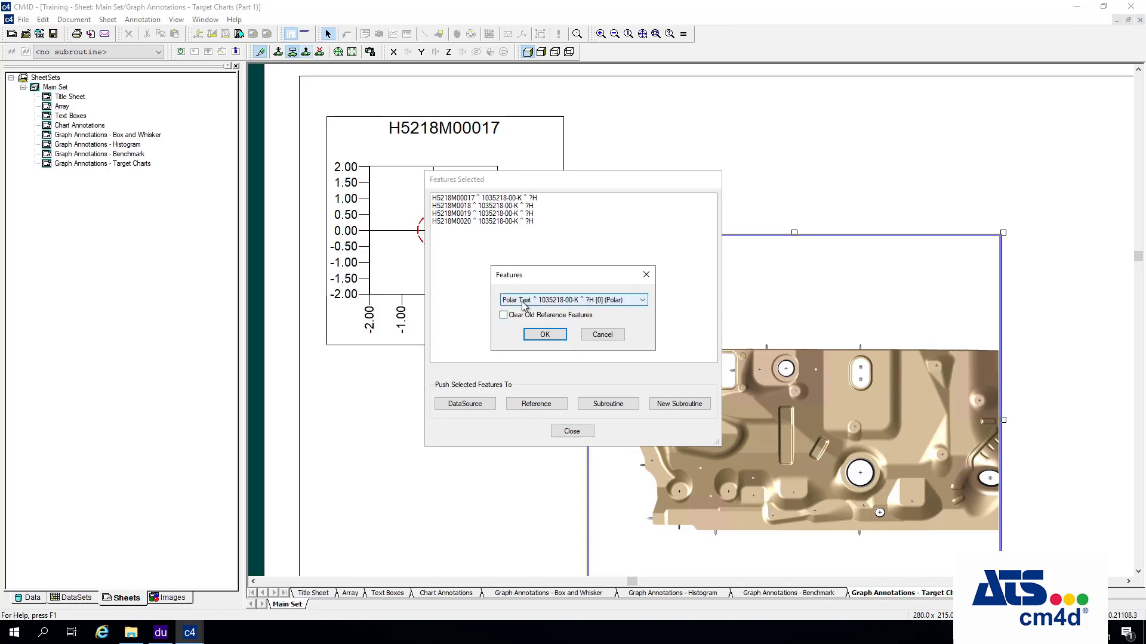
pyautogui.click(545, 335)
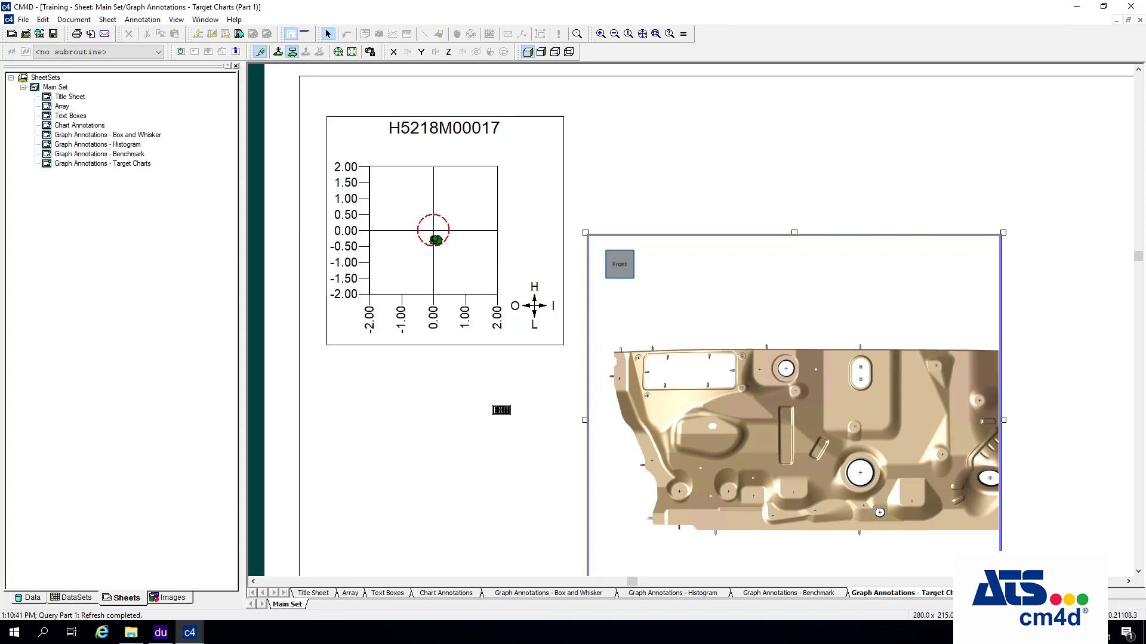
pyautogui.click(502, 410)
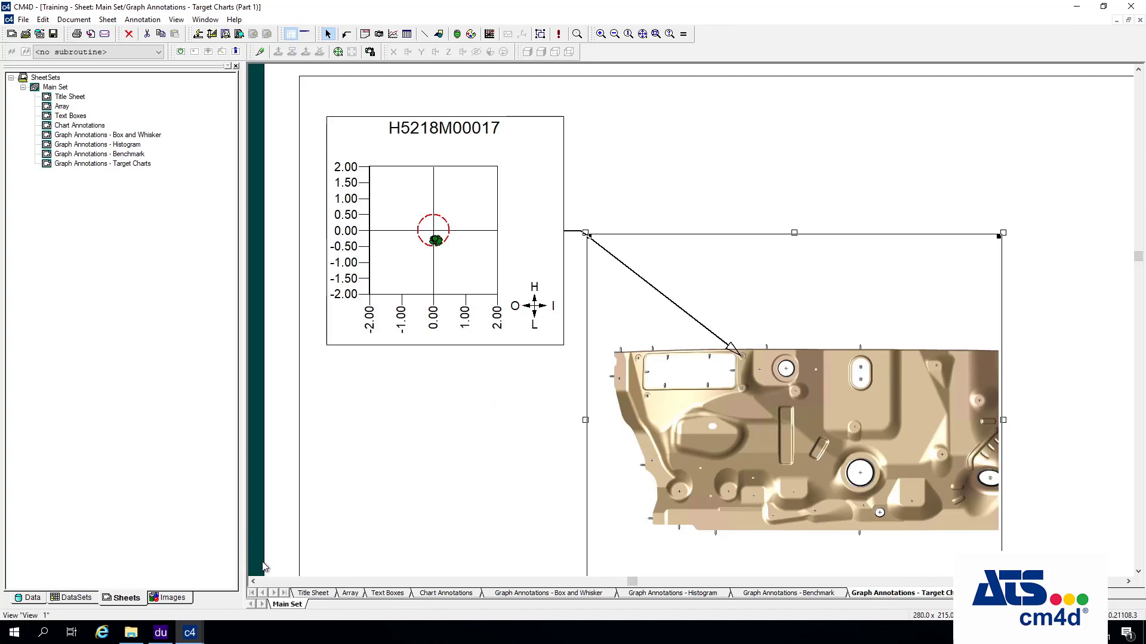
# - Save the Training document
pyautogui.rightClick(60, 88)
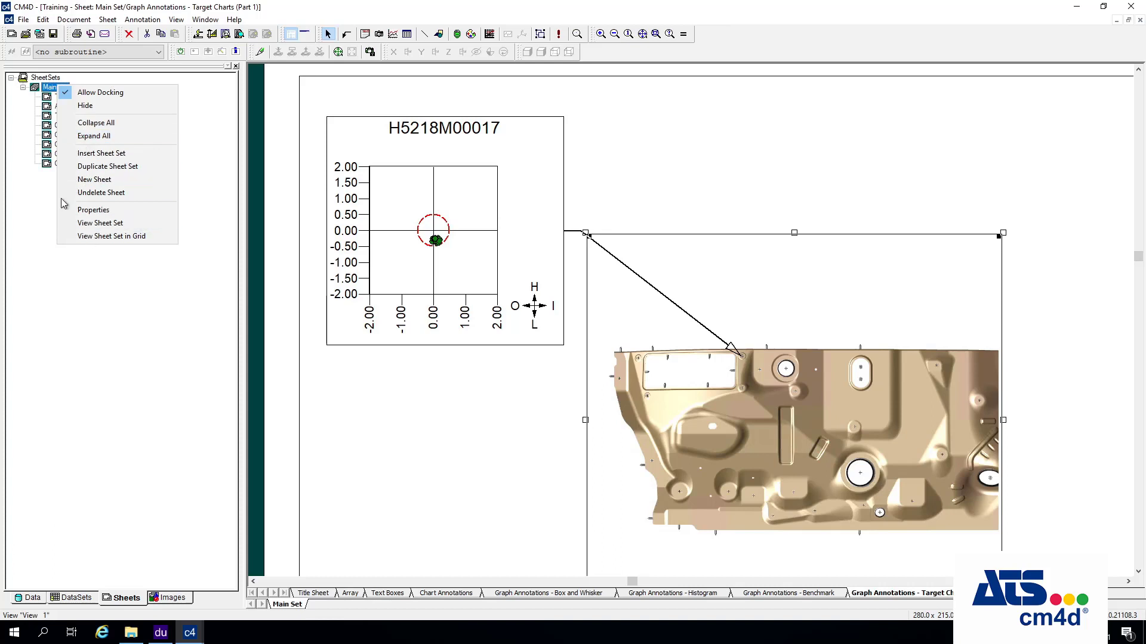
pyautogui.click(140, 502)
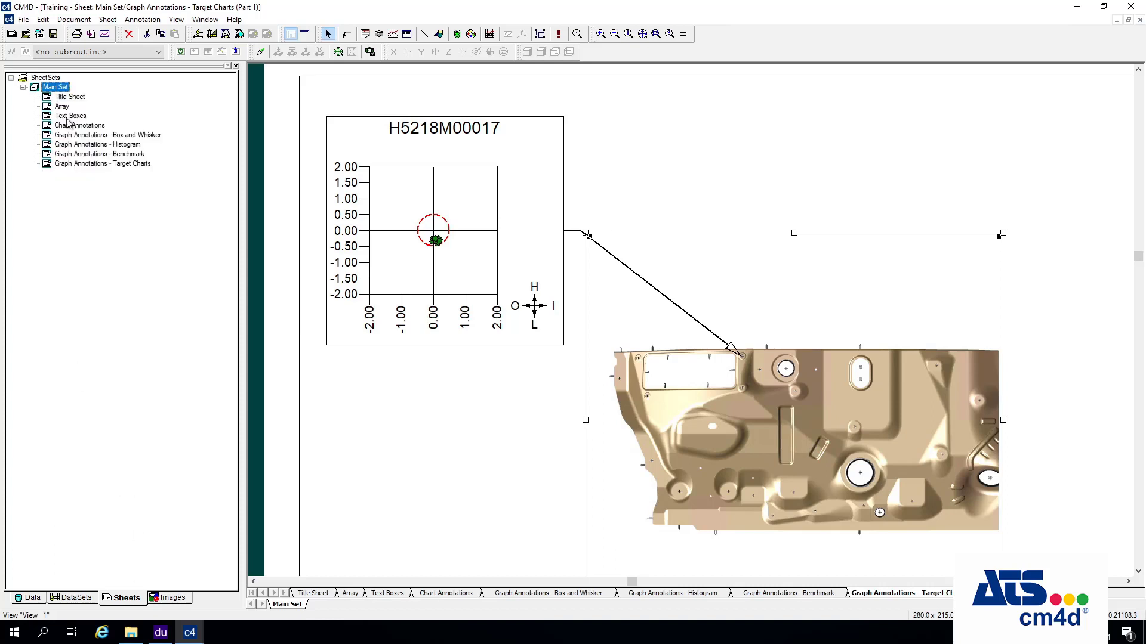
pyautogui.rightClick(64, 88)
pyautogui.click(54, 35)
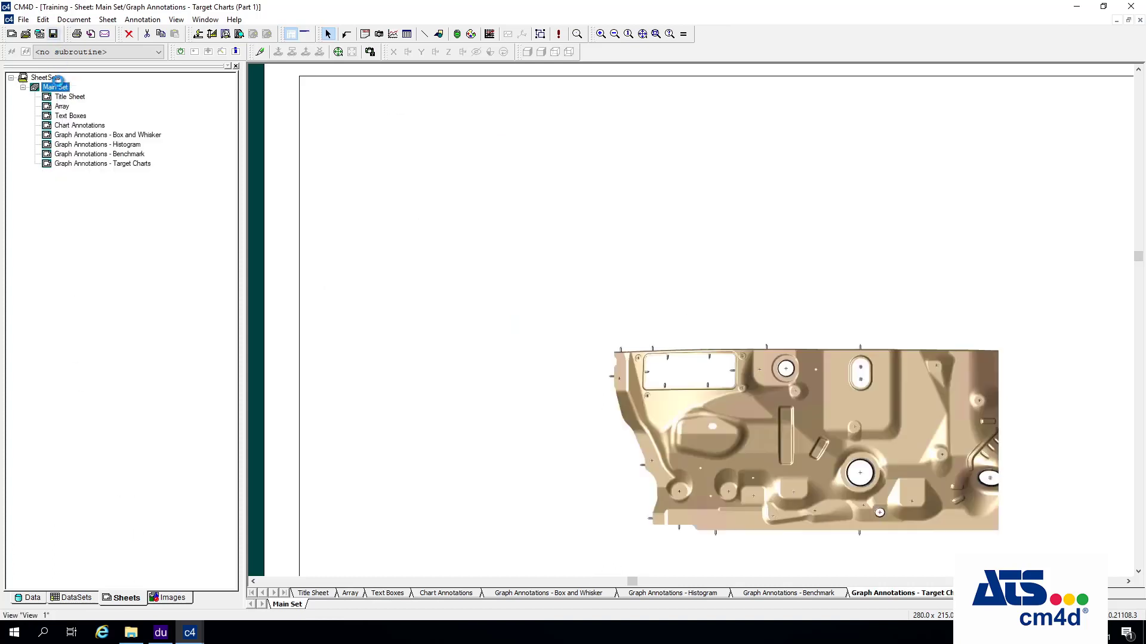
# - Add a new sheet labelled "Graph Annotations - Polar Charts" to the Main Set sheet set
pyautogui.rightClick(60, 89)
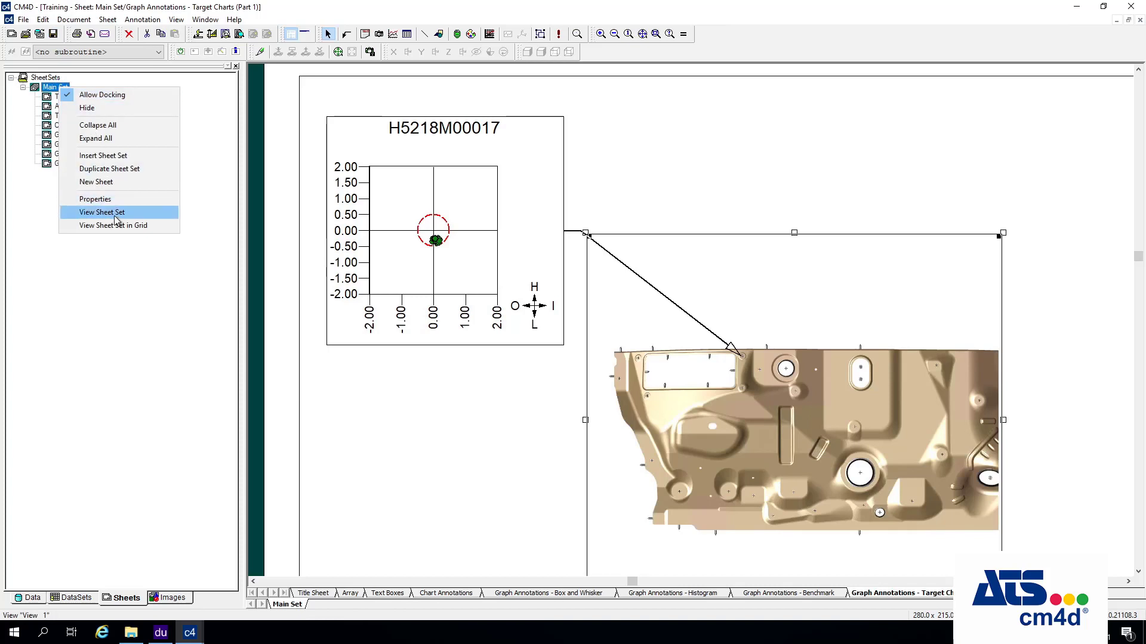
pyautogui.click(96, 182)
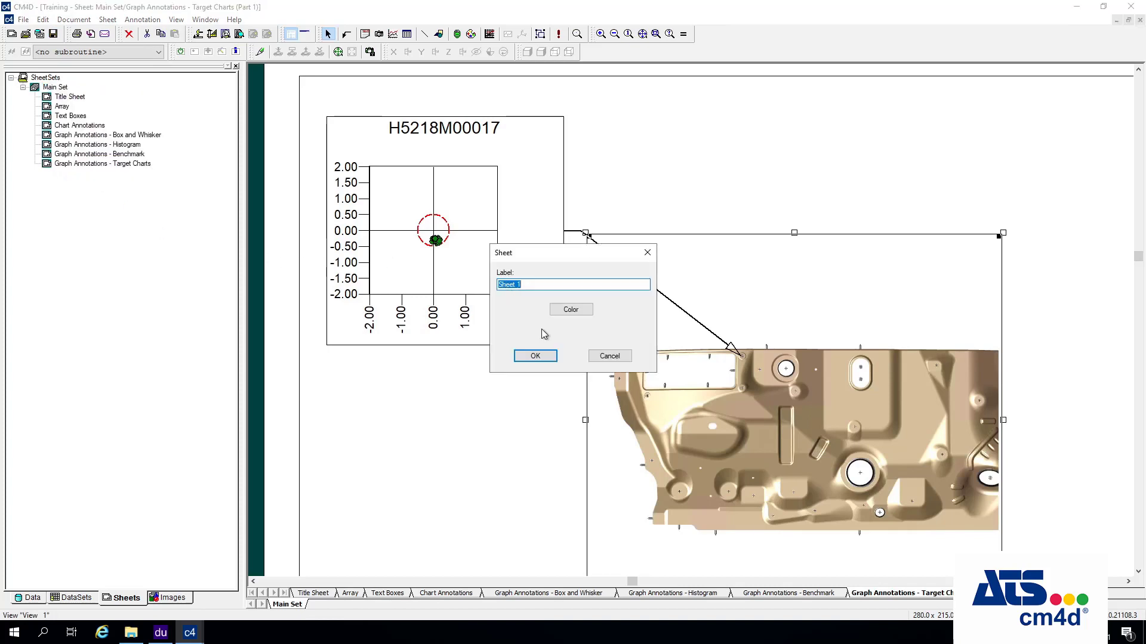
pyautogui.write('Graph Annotations - Polar Charts')
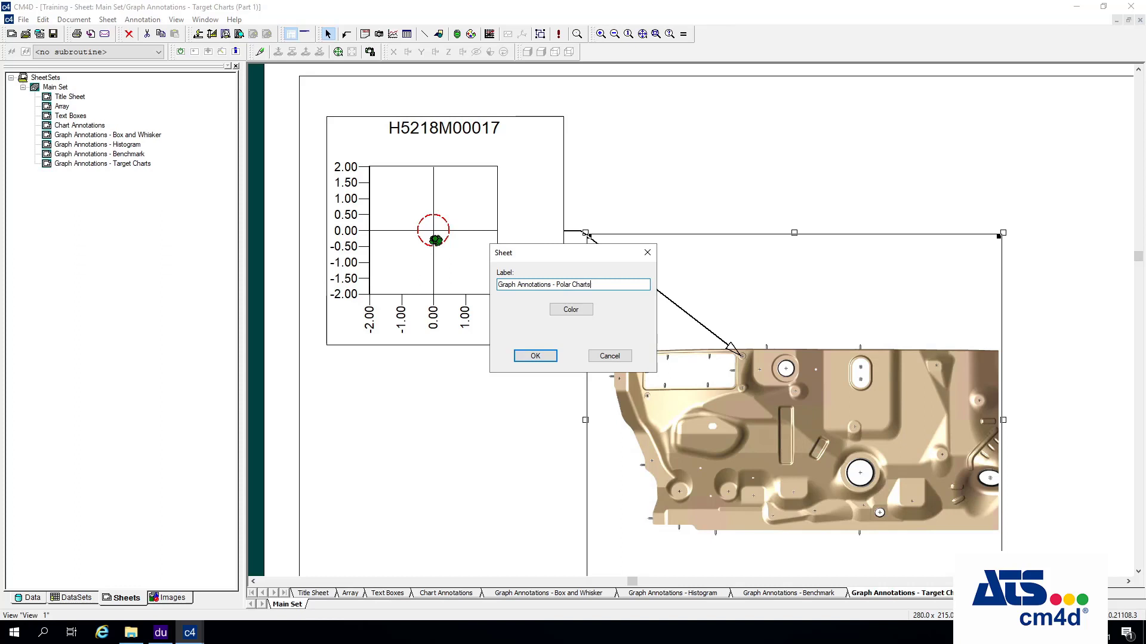
pyautogui.click(542, 358)
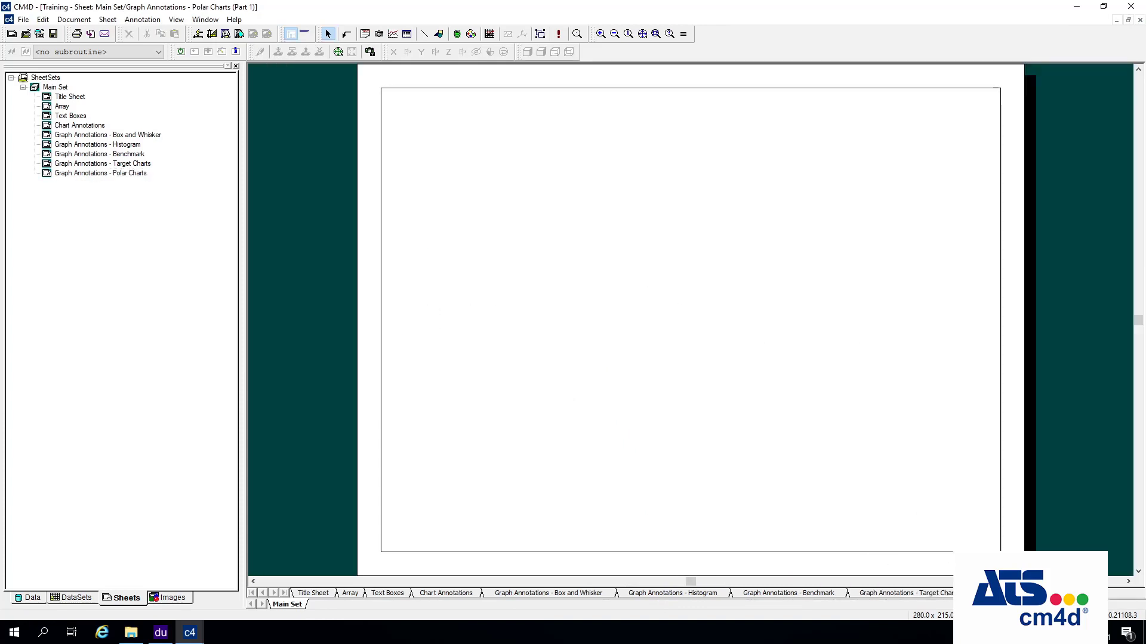
# - Open the Feature Editor and expand the Default Baseline nominals of feature H5218M0001 under 1035218-00-K
pyautogui.click(76, 598)
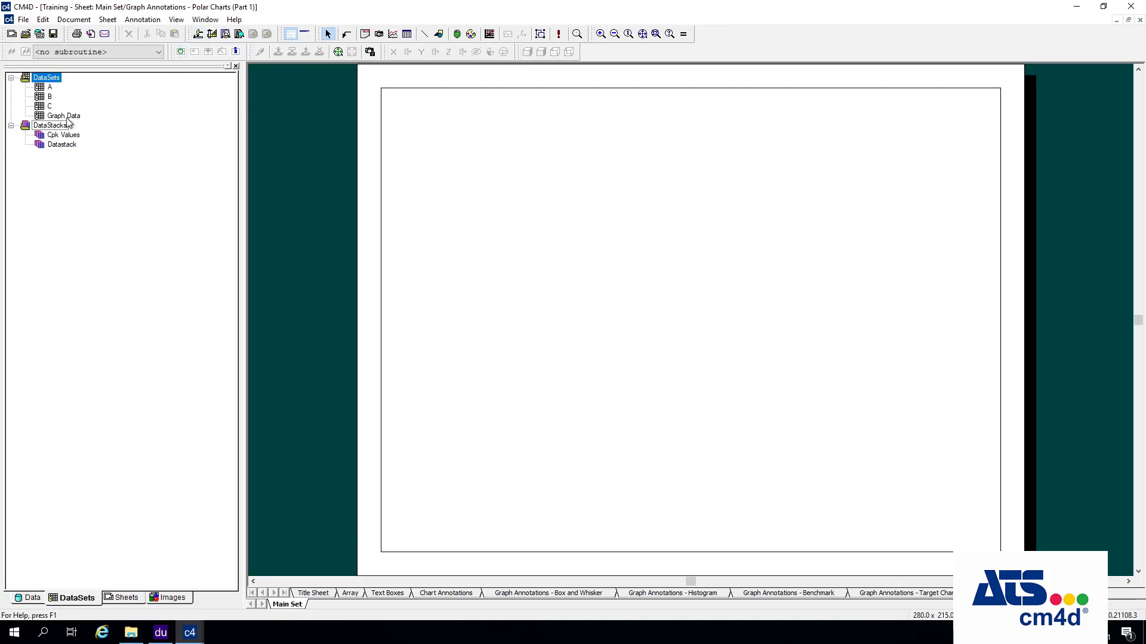
pyautogui.click(198, 36)
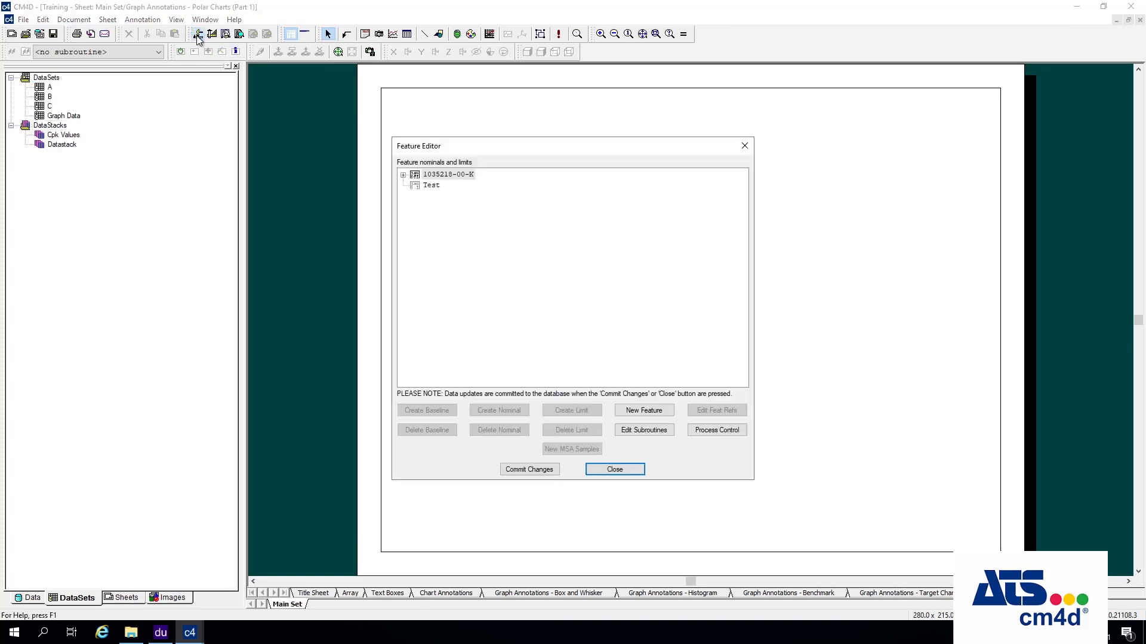
pyautogui.click(404, 176)
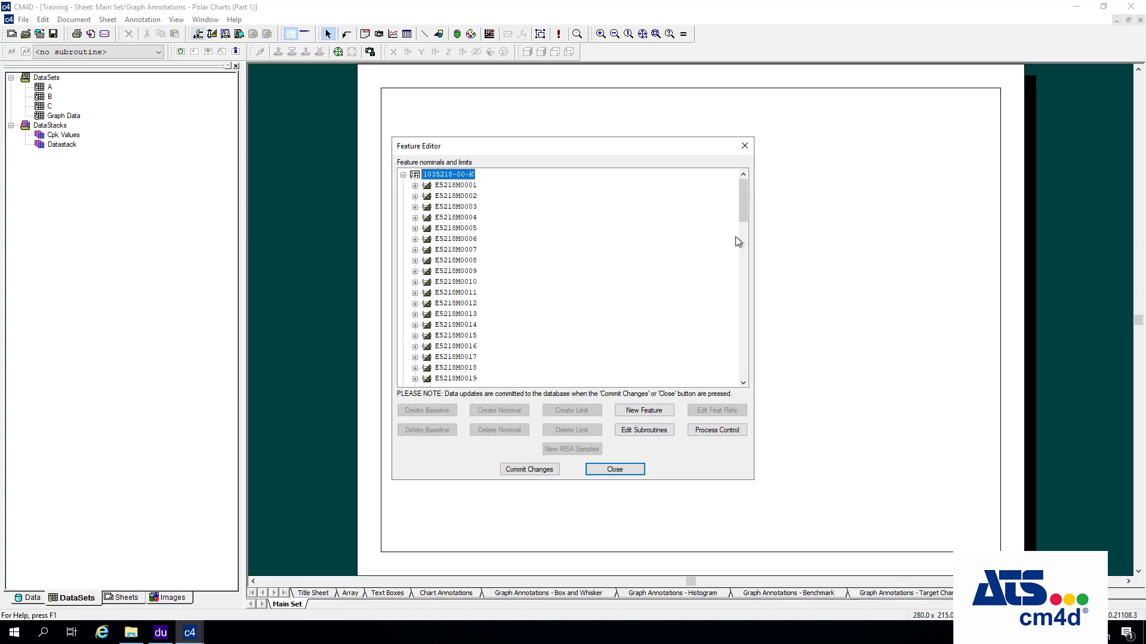
pyautogui.moveTo(743, 191); pyautogui.dragTo(749, 233)
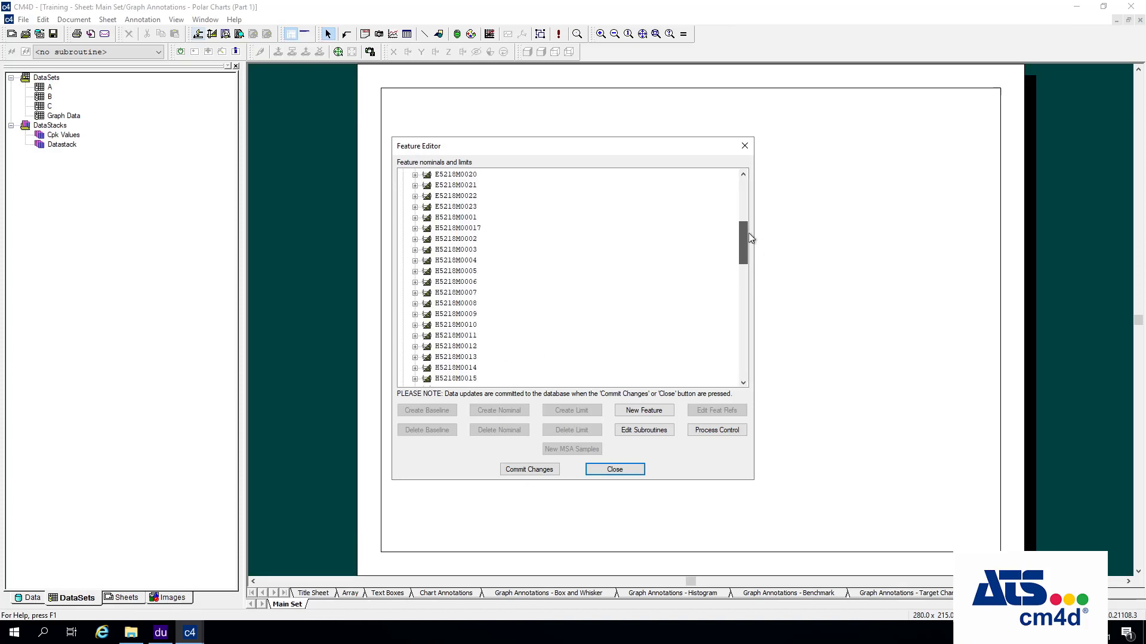
pyautogui.click(456, 218)
pyautogui.click(415, 218)
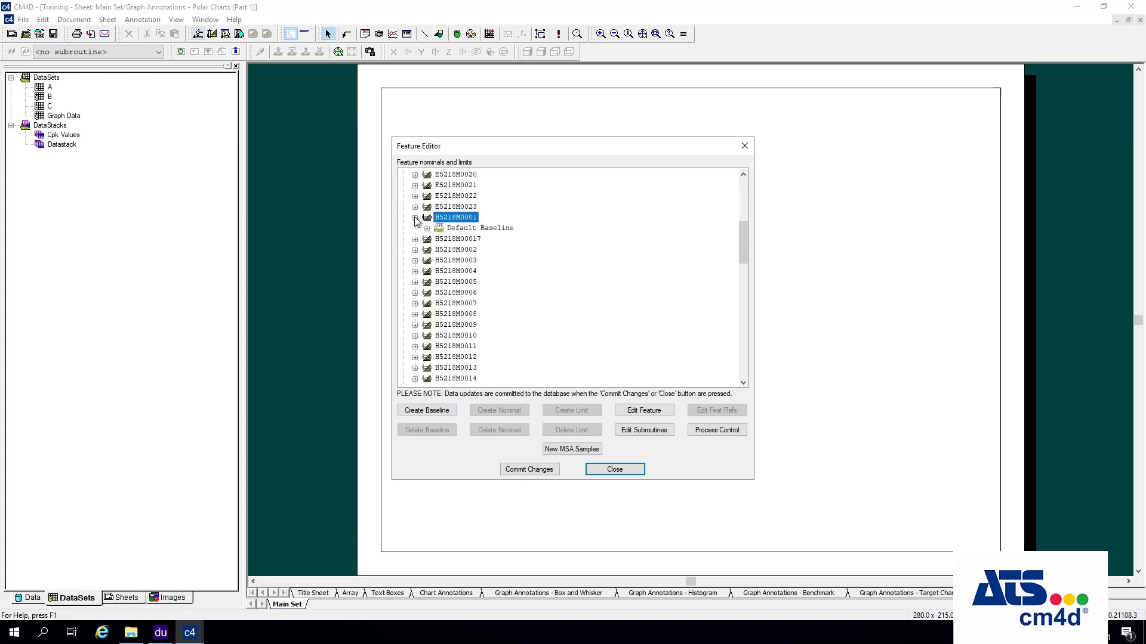
pyautogui.click(427, 228)
pyautogui.click(459, 240)
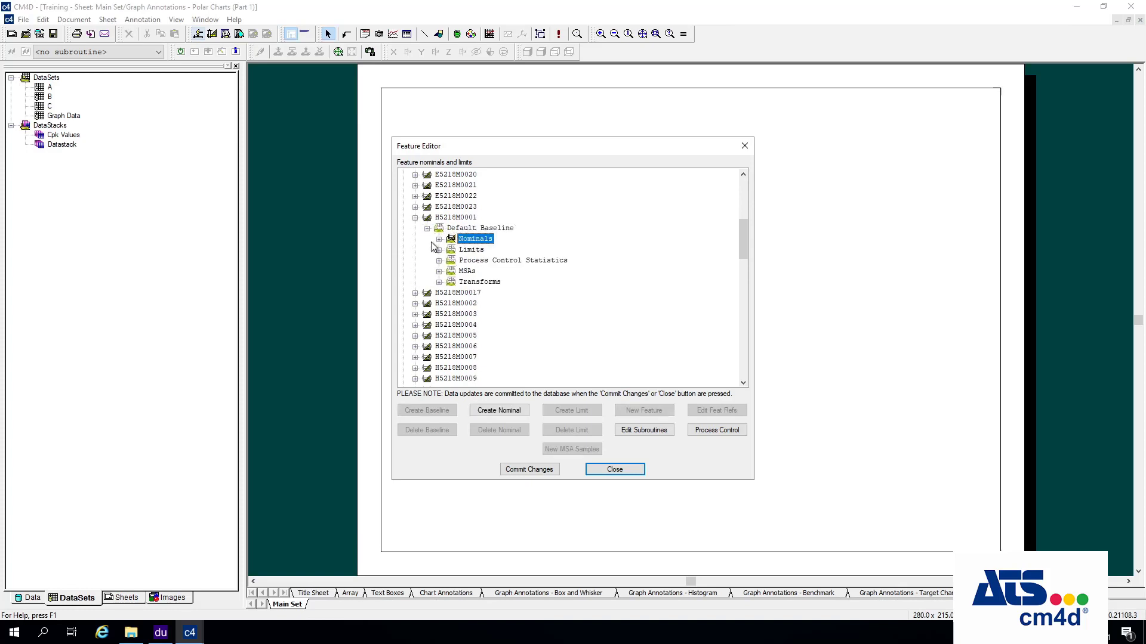
pyautogui.click(439, 239)
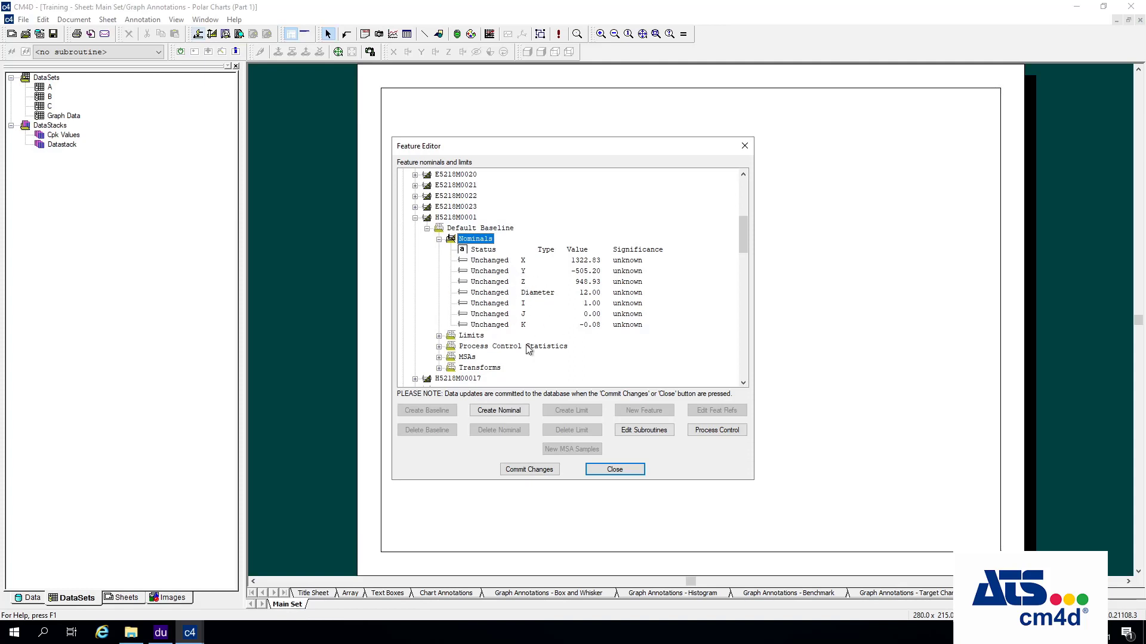
# - Create a Polar nominal with value 0 for feature H5218M0001 and close the Feature Editor
pyautogui.click(499, 412)
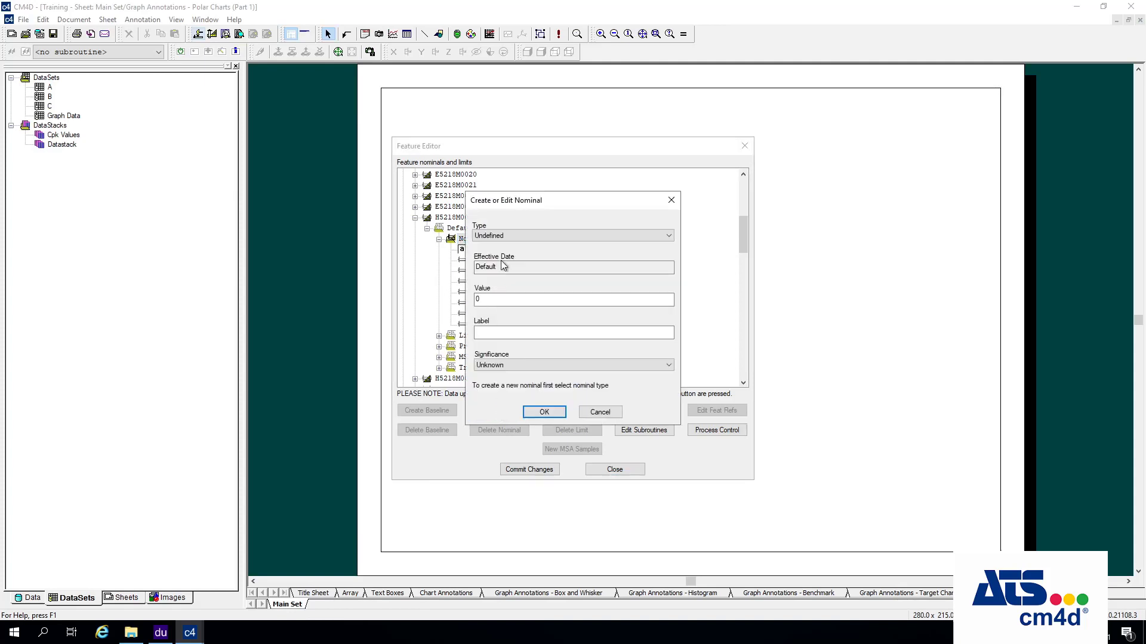
pyautogui.click(516, 238)
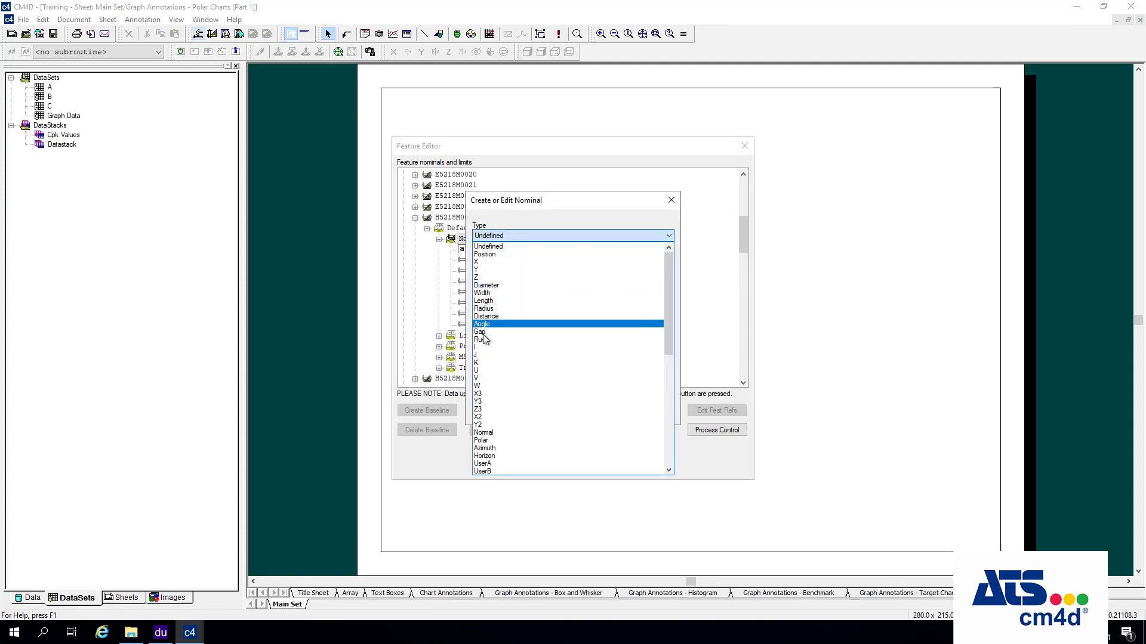
pyautogui.click(482, 441)
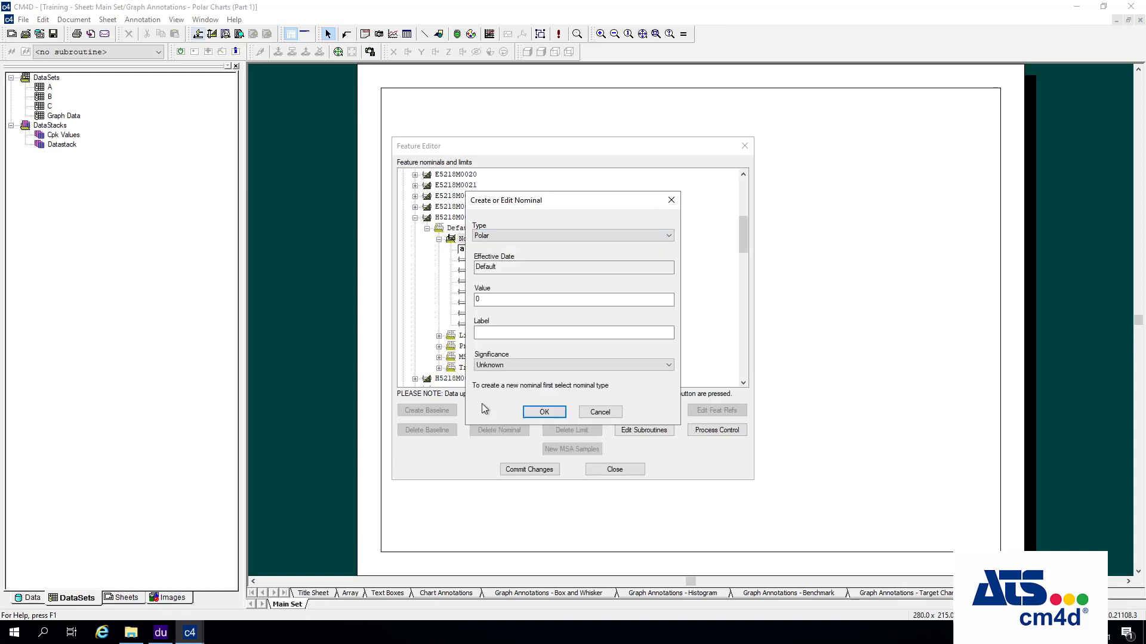
pyautogui.click(486, 302)
pyautogui.click(550, 412)
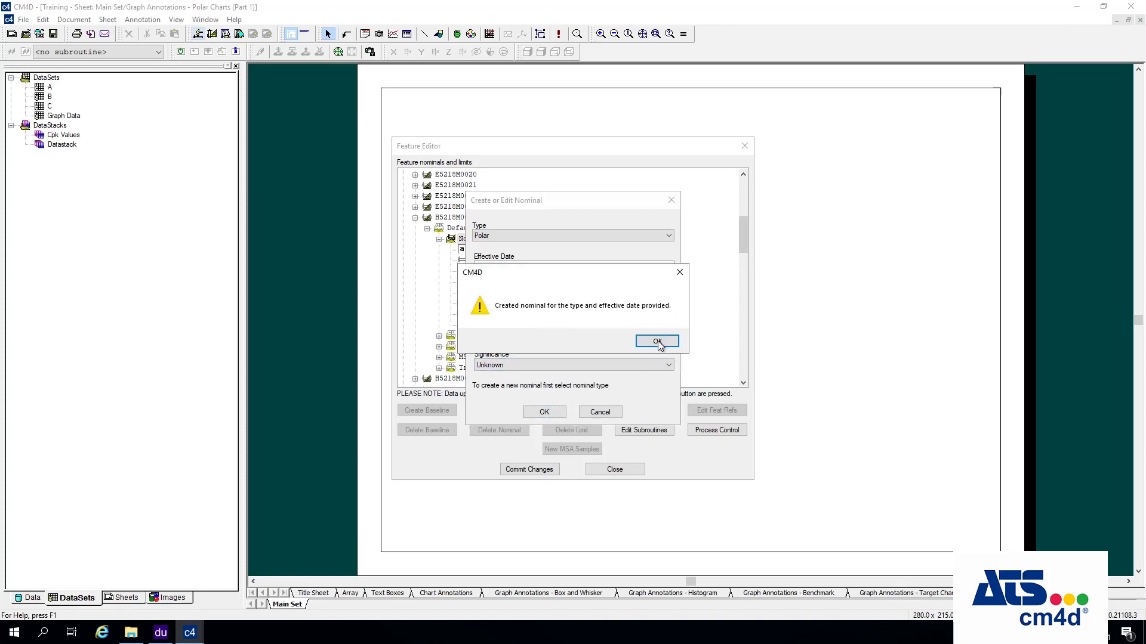
pyautogui.click(657, 341)
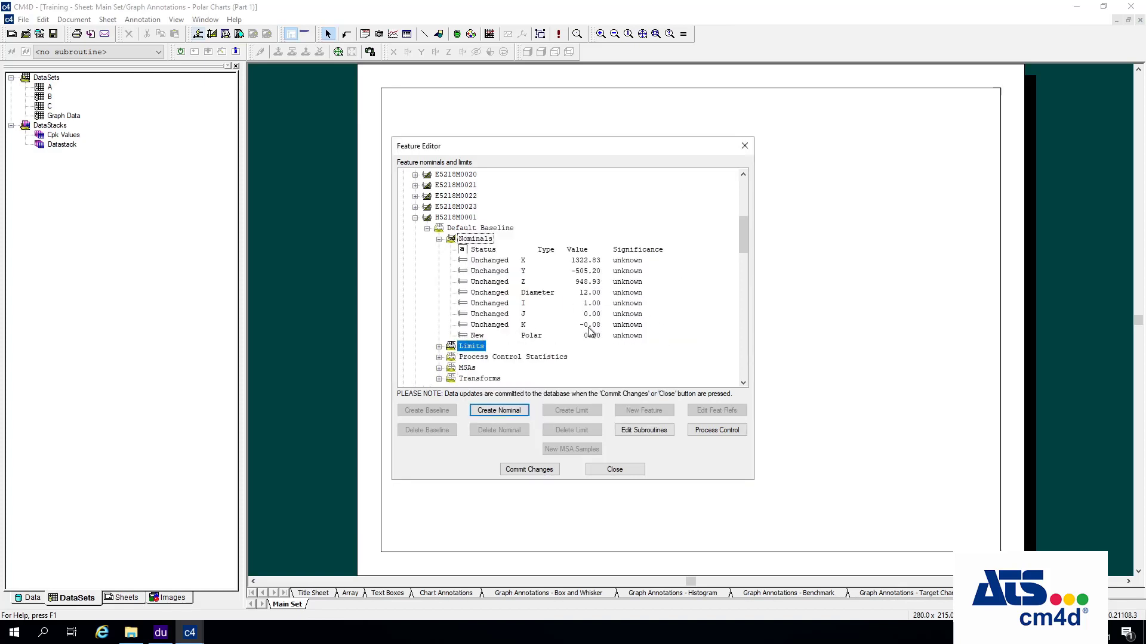
pyautogui.click(615, 469)
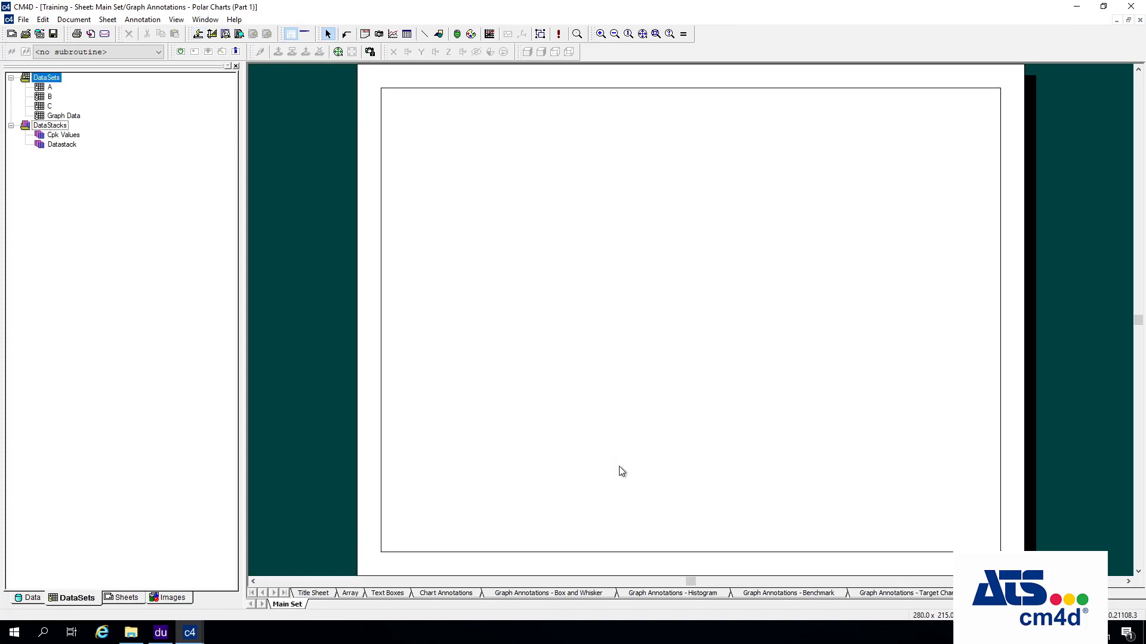
# - Create a new dataset labelled "Polar Data" and open its sift rules
pyautogui.rightClick(50, 78)
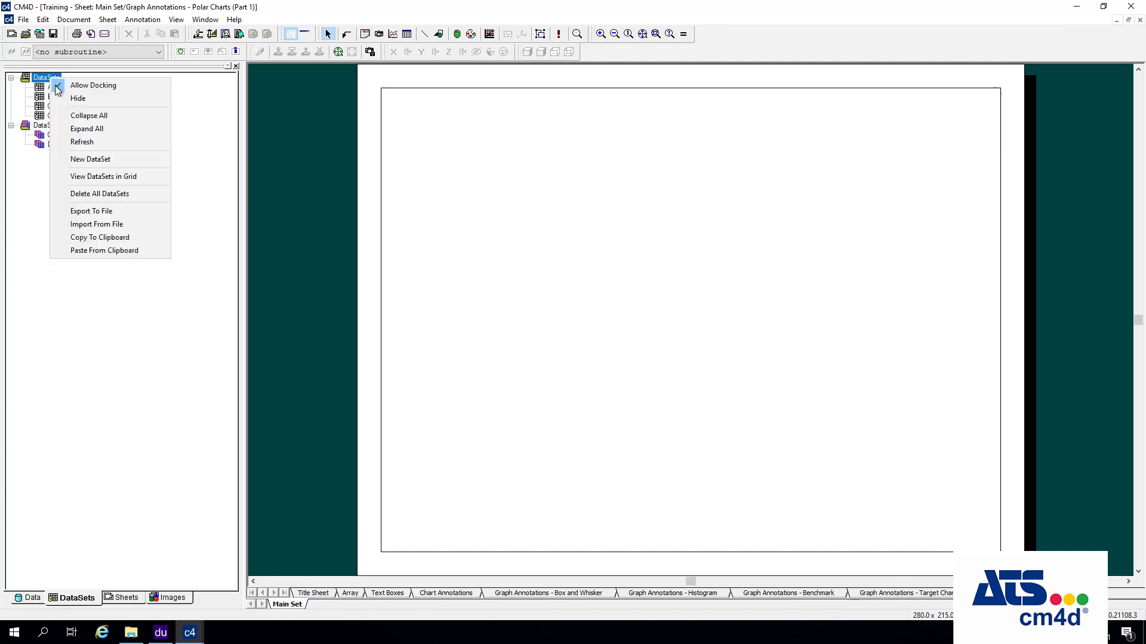
pyautogui.click(103, 161)
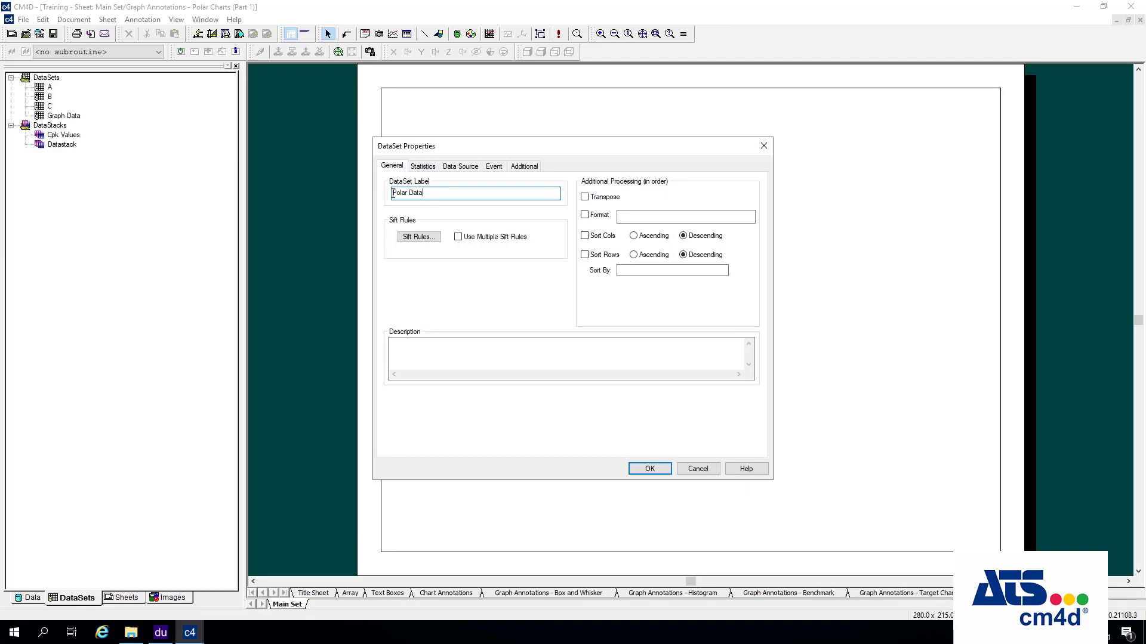
pyautogui.click(420, 239)
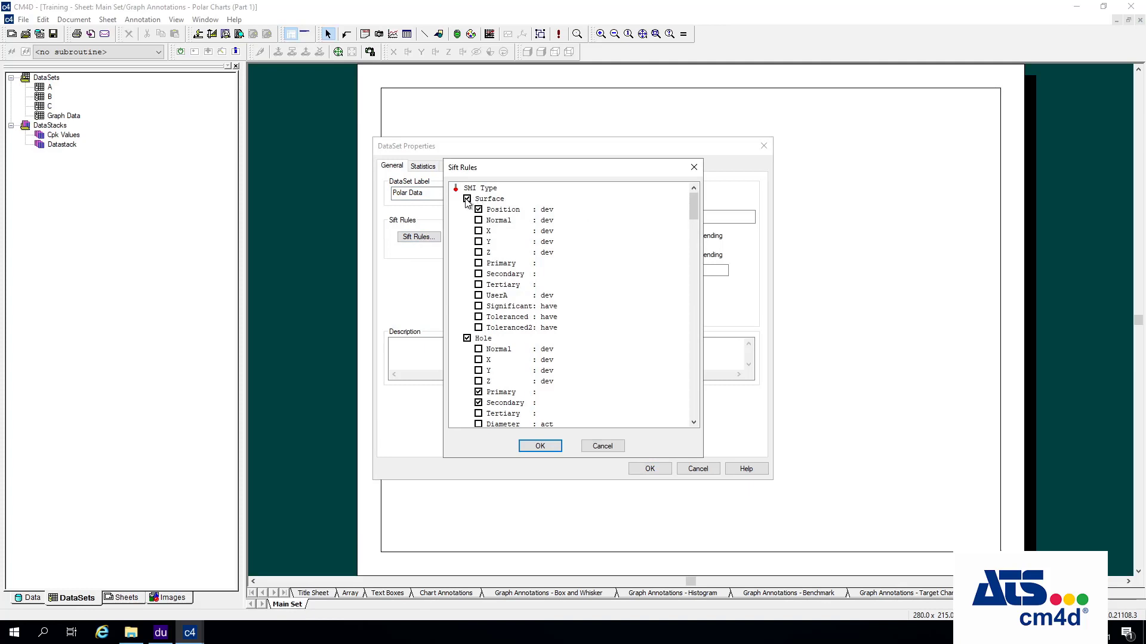
# - Exclude the Surface type from the sift rules and limit the Hole type to its Polar deviation
pyautogui.click(466, 200)
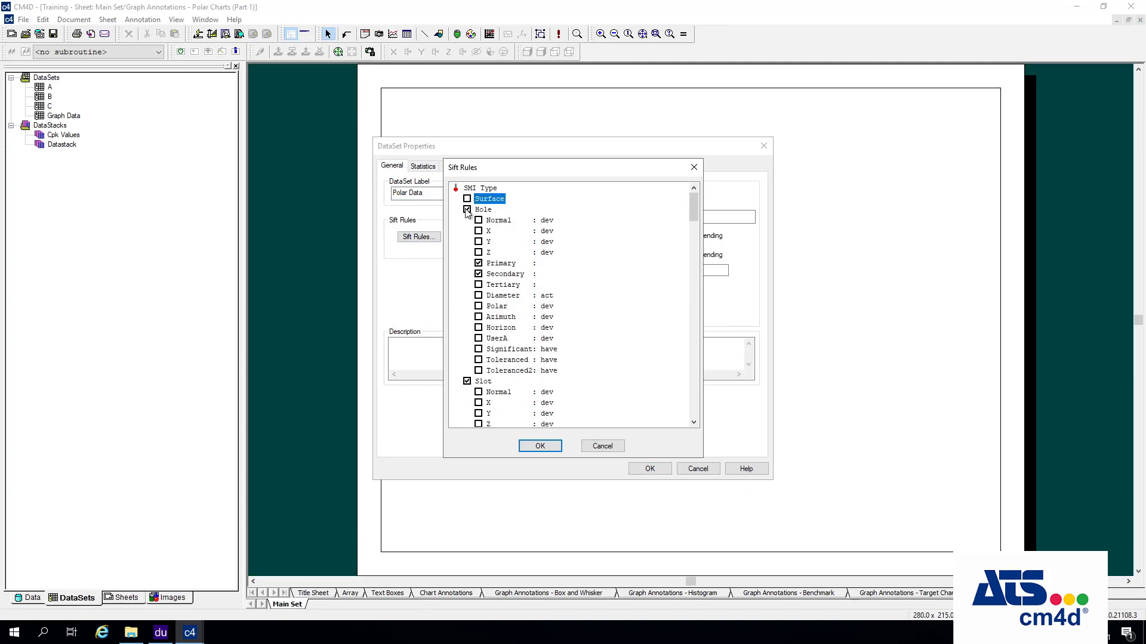
pyautogui.click(480, 274)
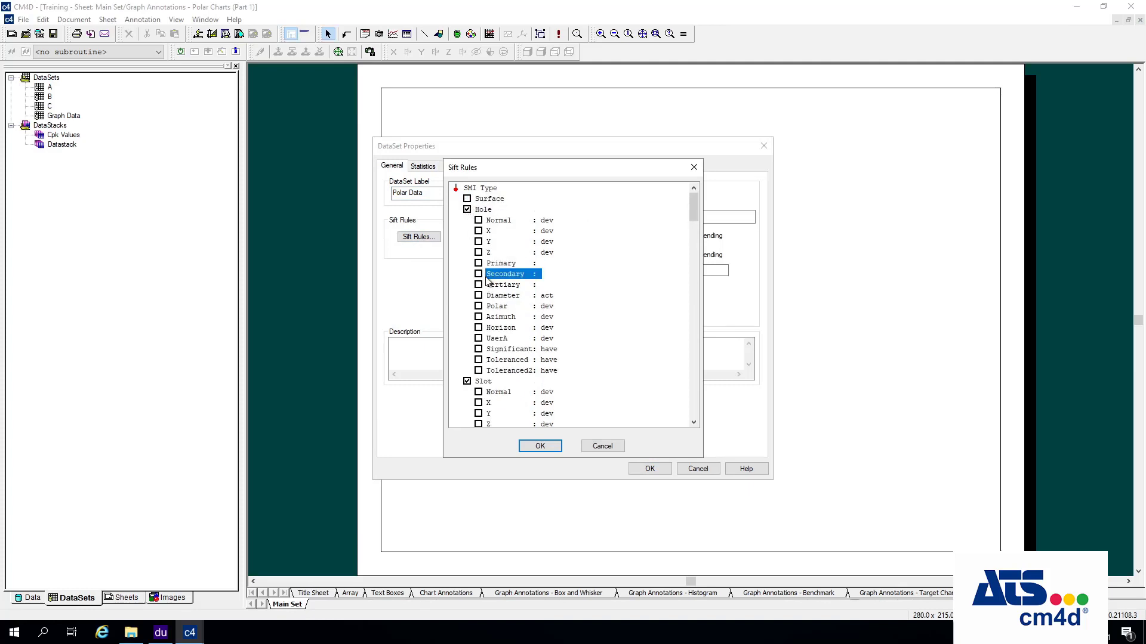
pyautogui.click(479, 307)
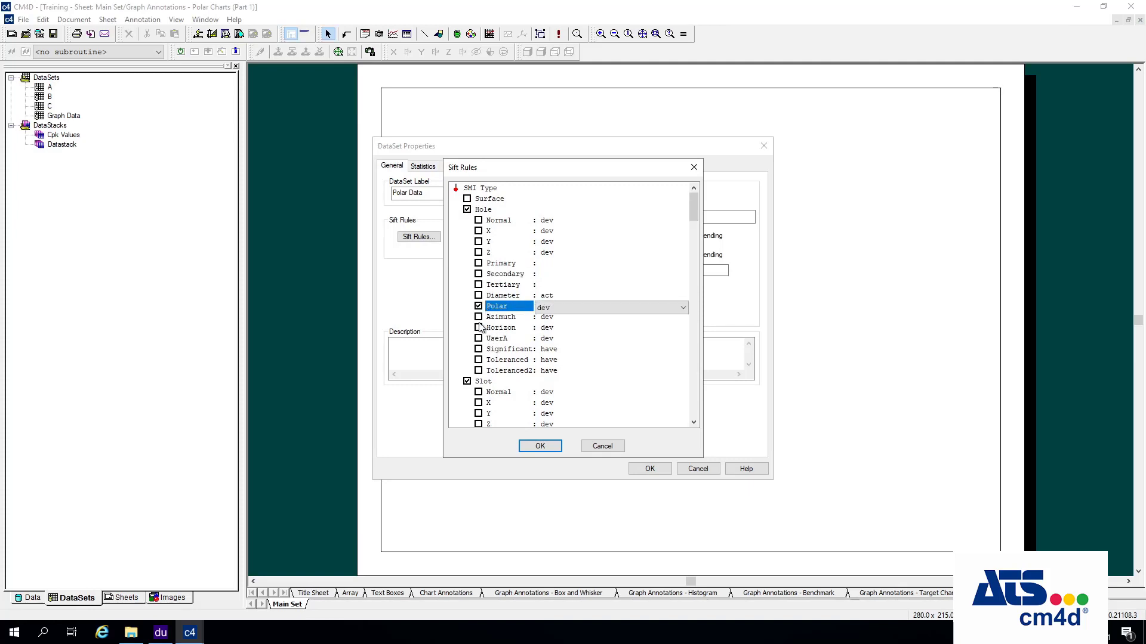
# - Exclude the Slot, Midpoint, Plane, Reference and Distance types from the sift rules, keeping the Polar type
pyautogui.click(467, 382)
pyautogui.scroll(-3, 473, 334)
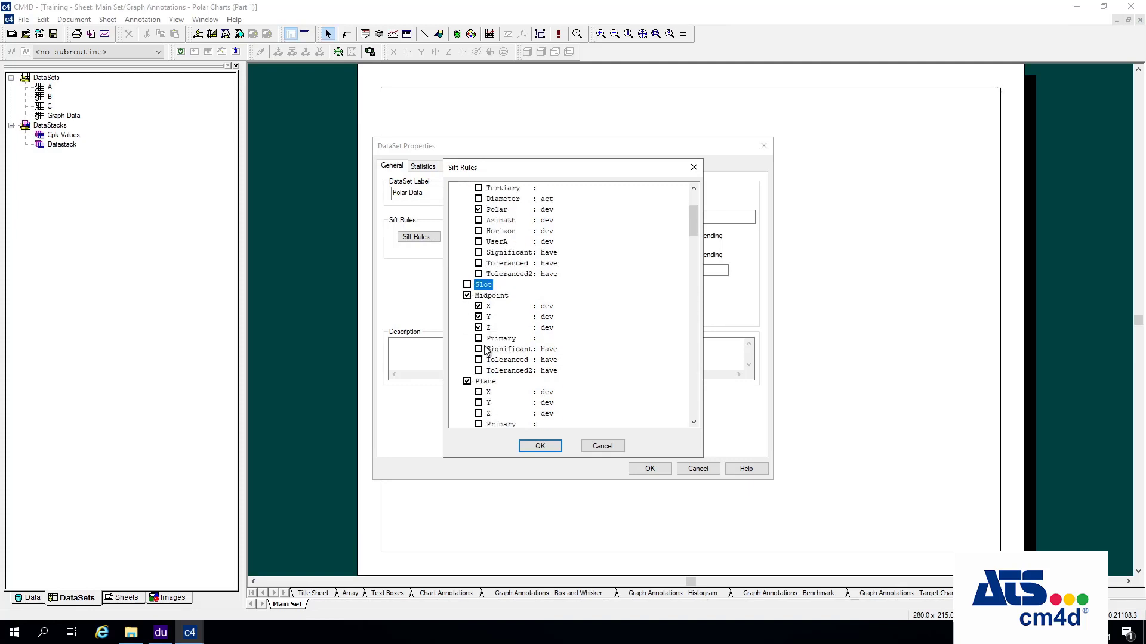
pyautogui.click(467, 296)
pyautogui.click(467, 307)
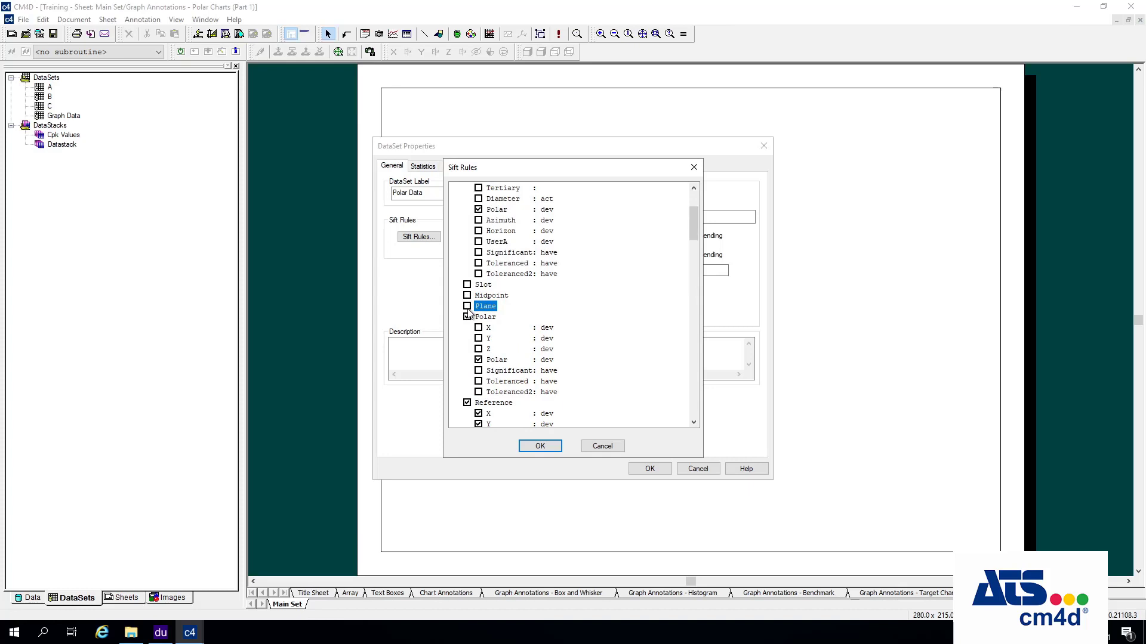
pyautogui.click(467, 403)
pyautogui.scroll(-3, 467, 403)
pyautogui.click(467, 317)
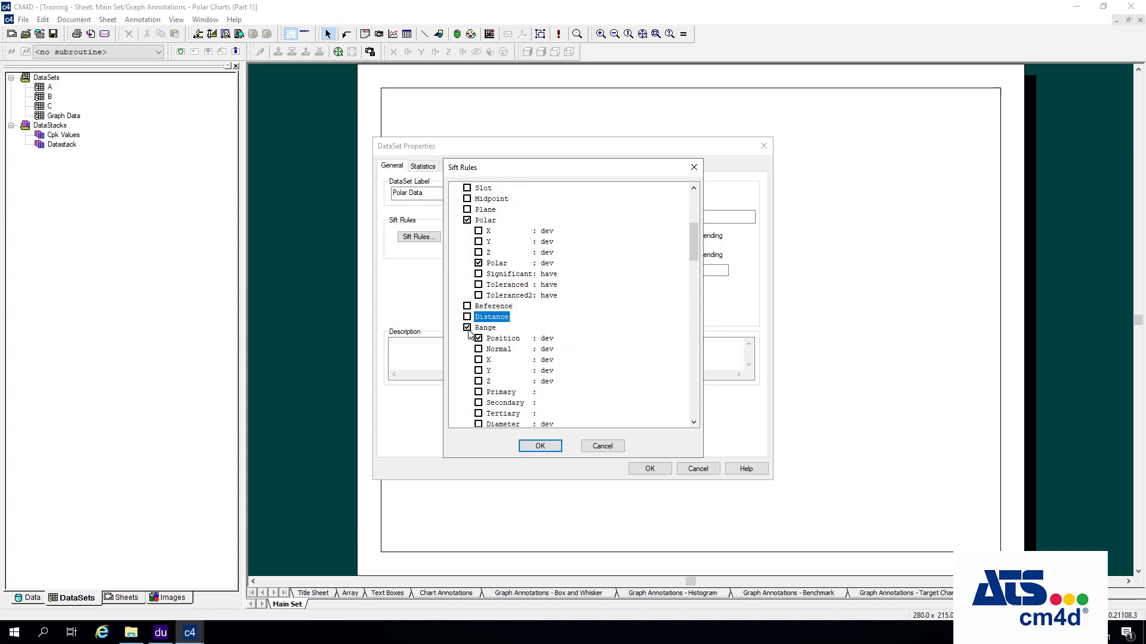
# - Exclude the Range, Flush, Gap, Non, XYZ and User types, check the remaining Hole and Polar rules, and accept the sift rules
pyautogui.click(467, 327)
pyautogui.click(467, 338)
pyautogui.click(467, 349)
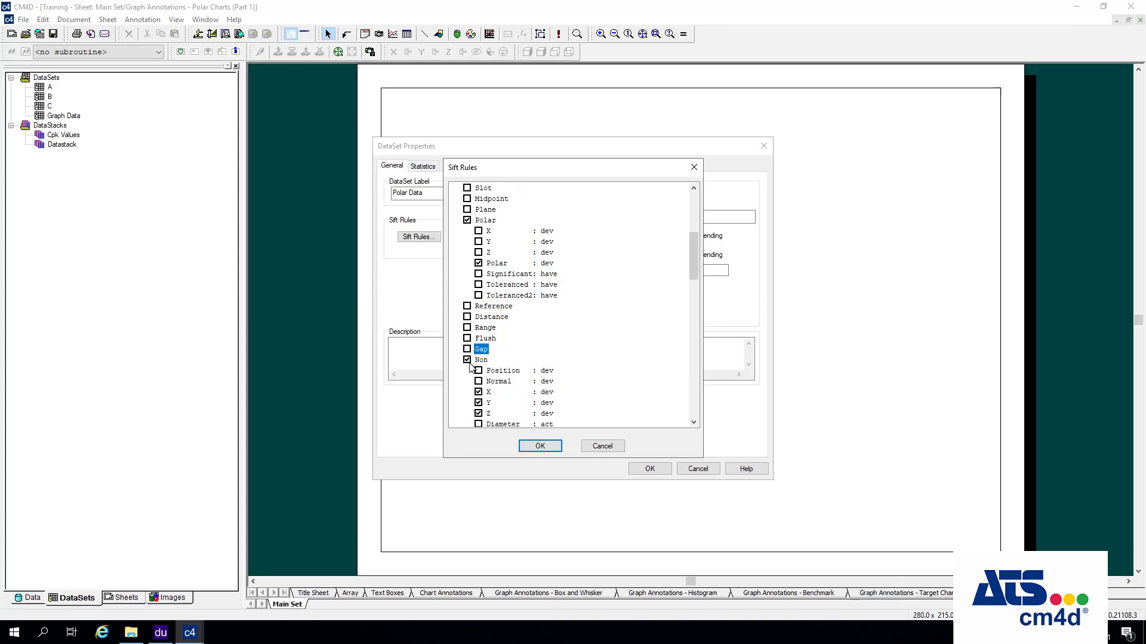
pyautogui.click(467, 360)
pyautogui.click(468, 371)
pyautogui.click(467, 382)
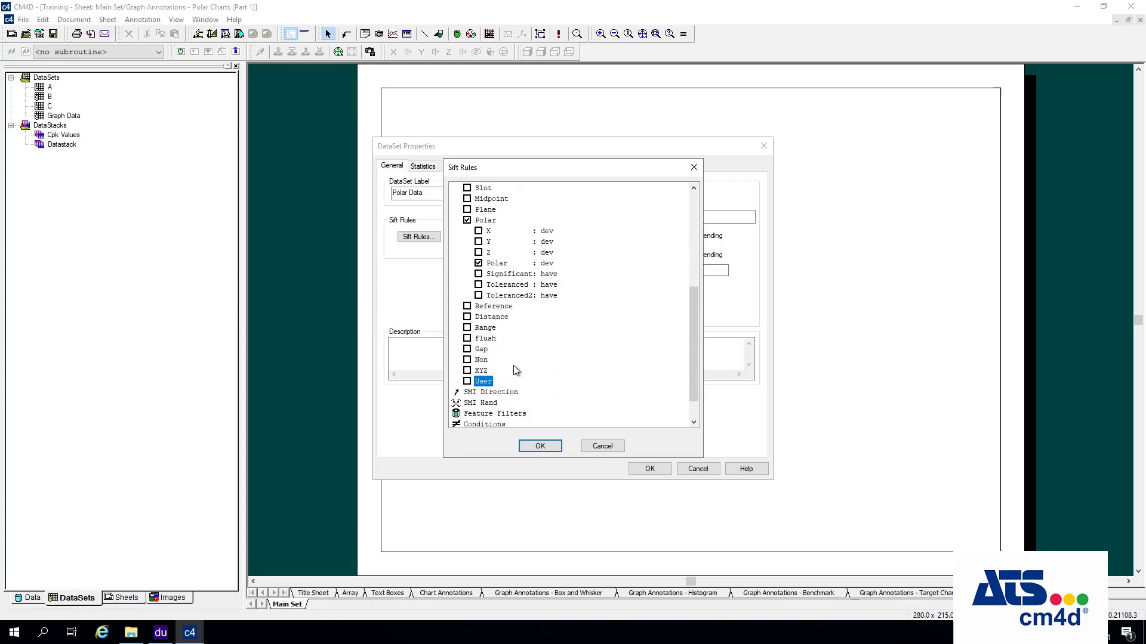
pyautogui.scroll(2, 514, 364)
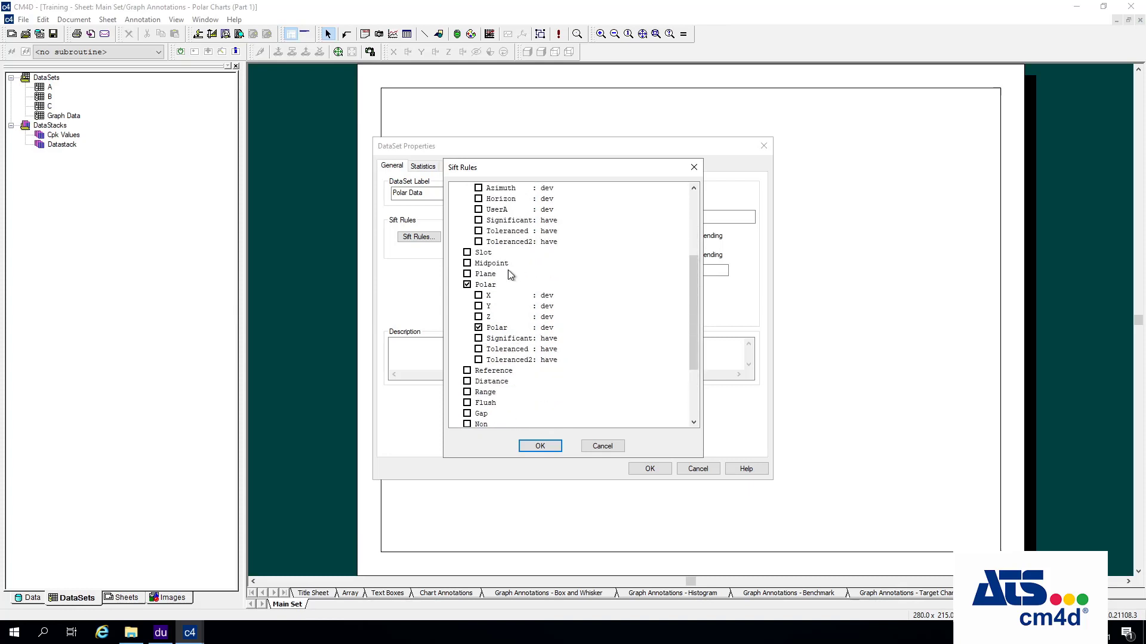
pyautogui.scroll(4, 510, 274)
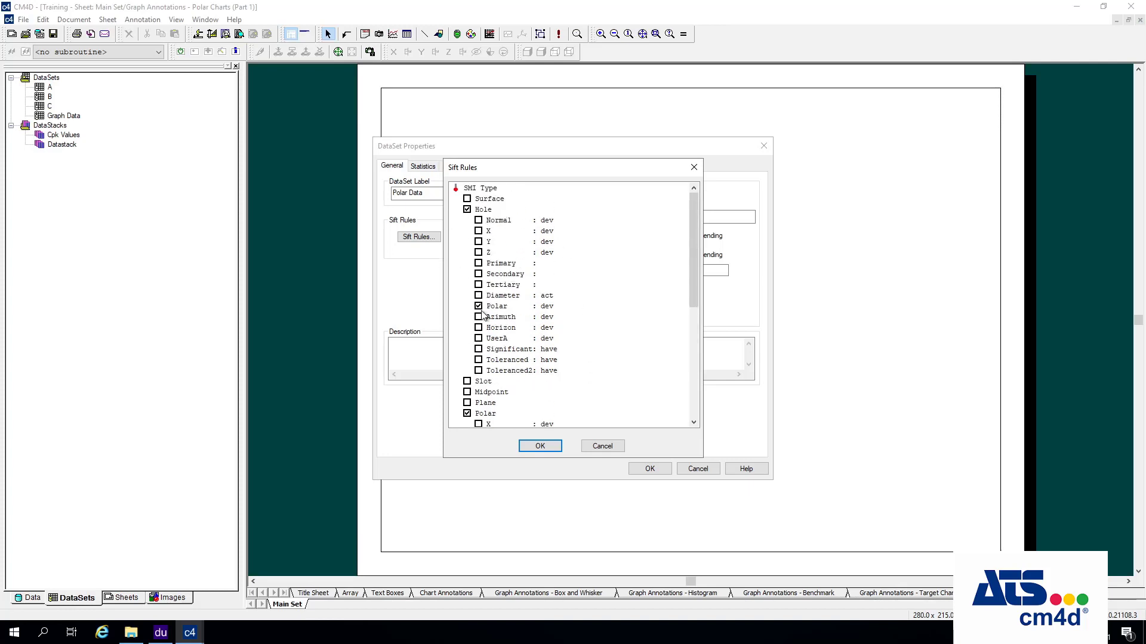
pyautogui.scroll(-3, 579, 325)
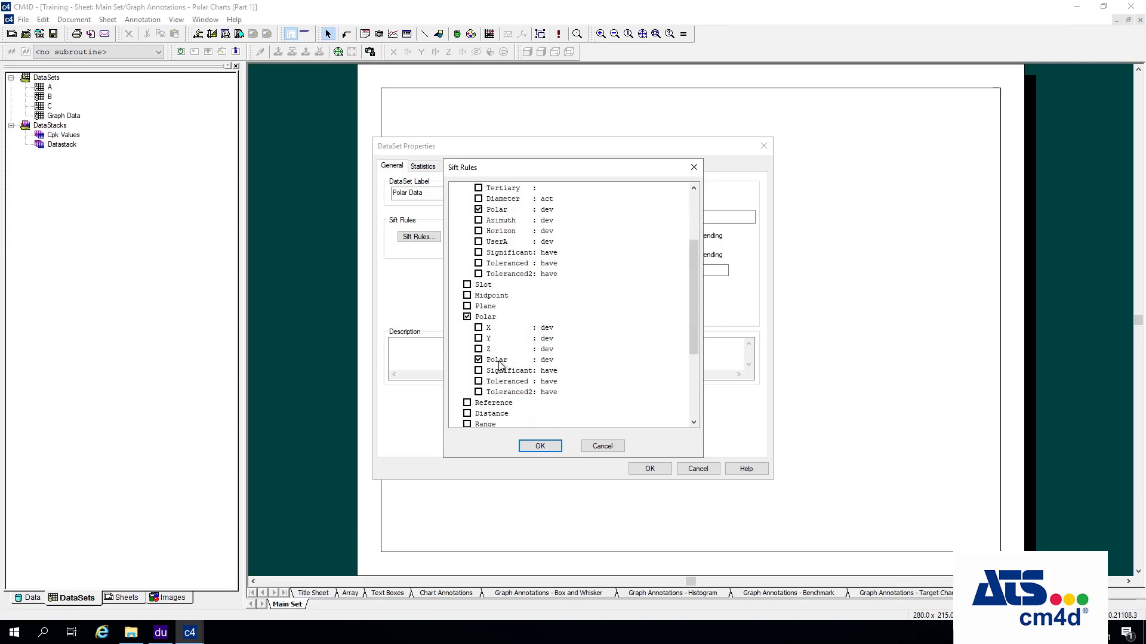
pyautogui.click(540, 447)
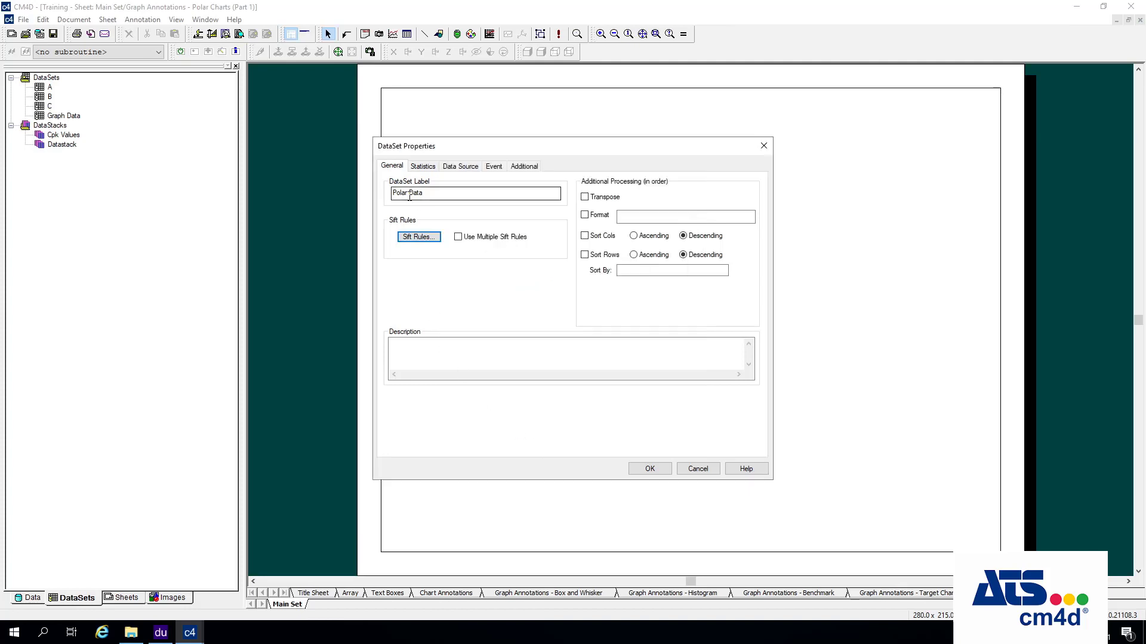
# - Set the Polar Data dataset's data source query to Part 1
pyautogui.click(462, 168)
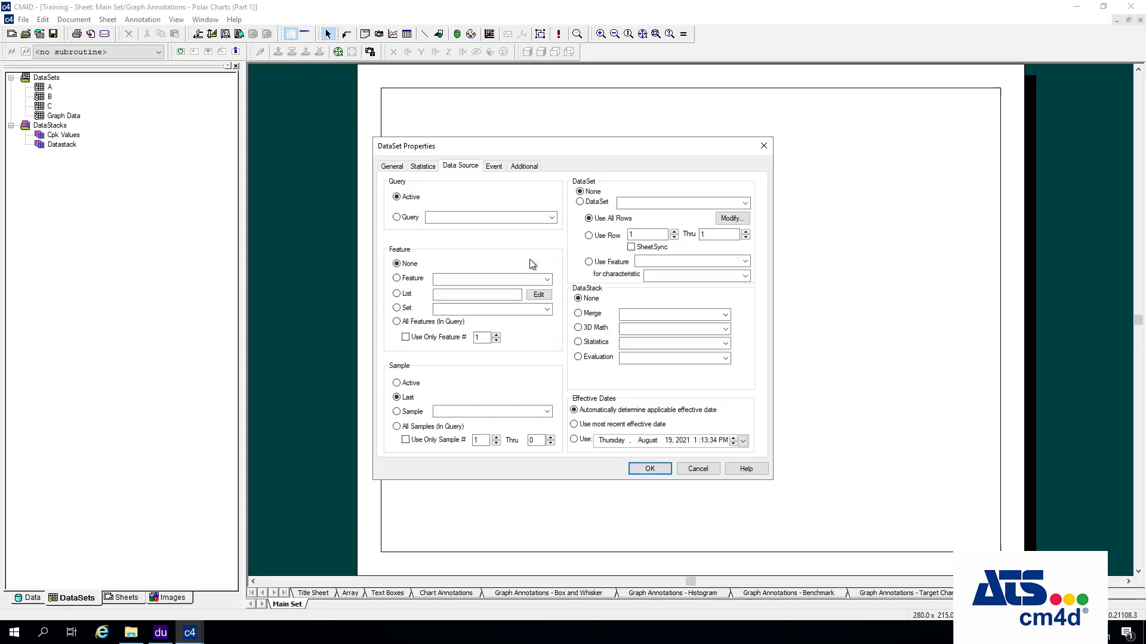
pyautogui.click(552, 217)
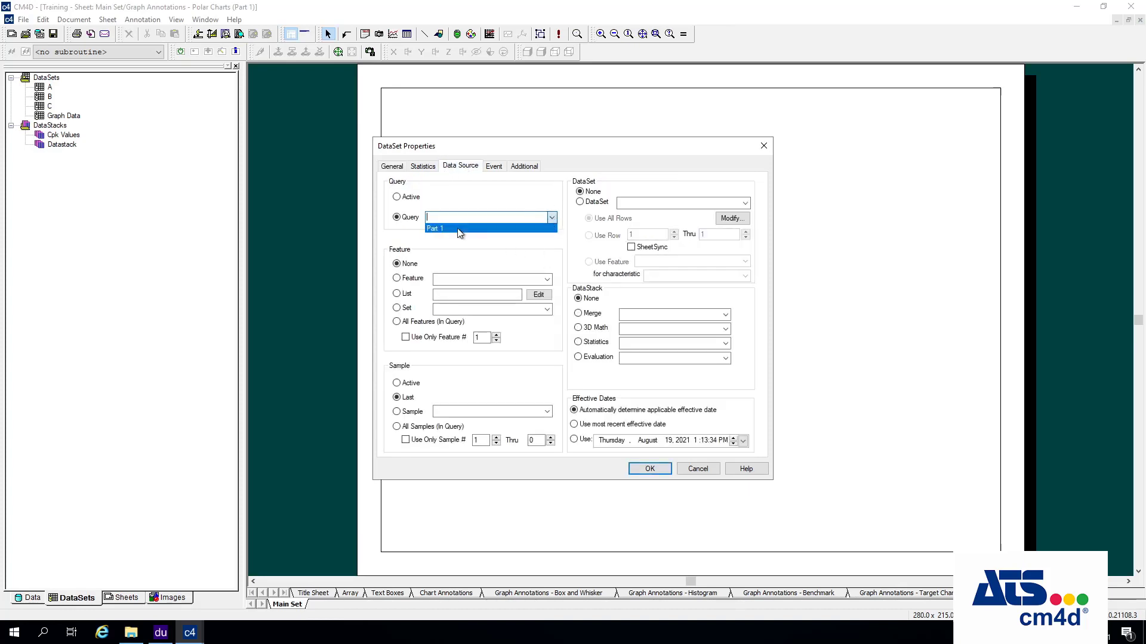
pyautogui.click(460, 233)
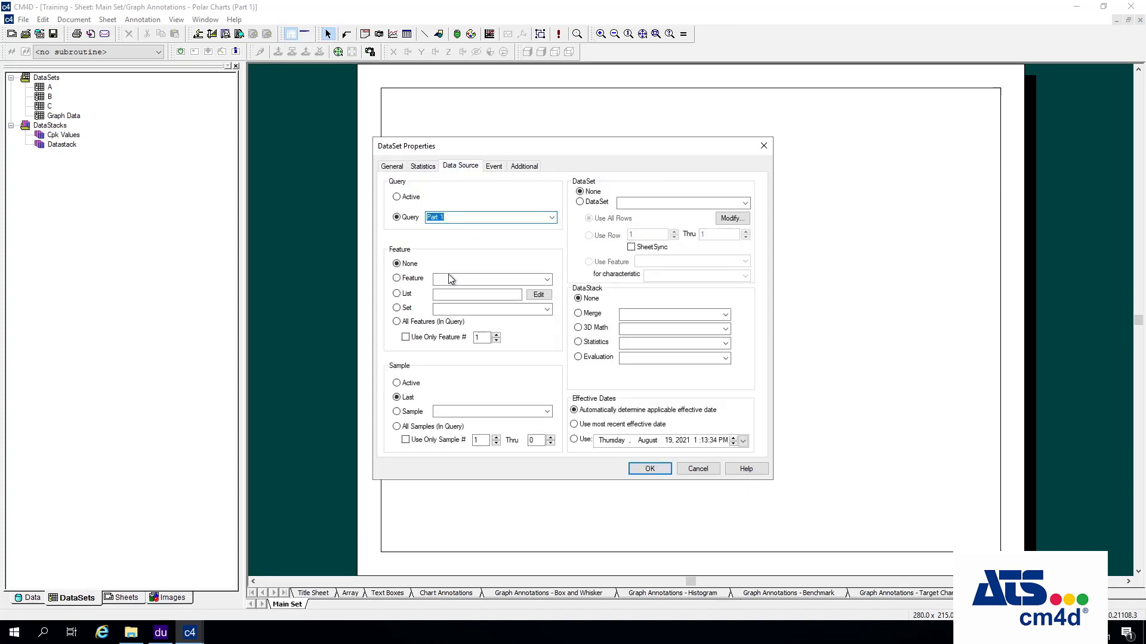
# - Use a feature list as the dataset's feature source and add H5218M0001 and Polar Test to it
pyautogui.click(397, 294)
pyautogui.click(539, 295)
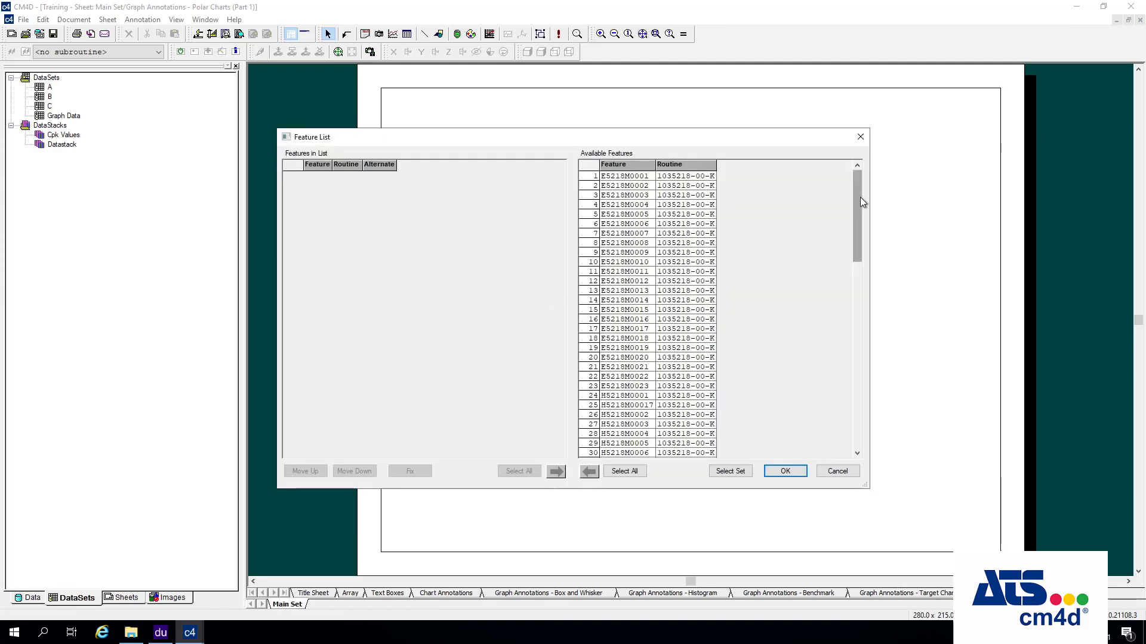
pyautogui.moveTo(860, 198); pyautogui.dragTo(864, 221)
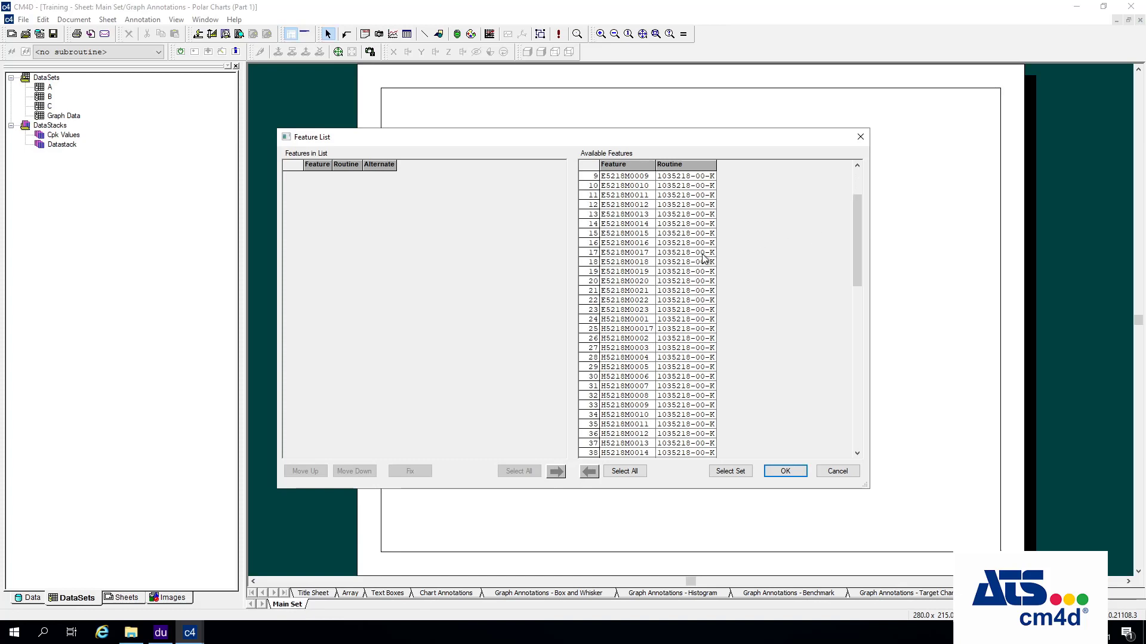
pyautogui.click(618, 321)
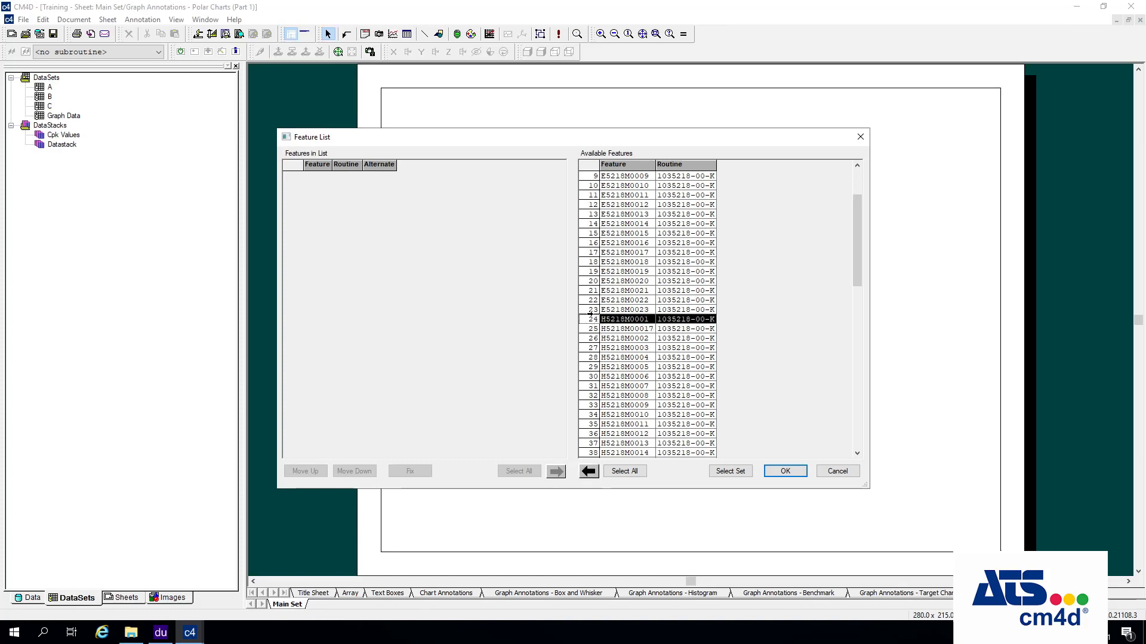
pyautogui.click(589, 472)
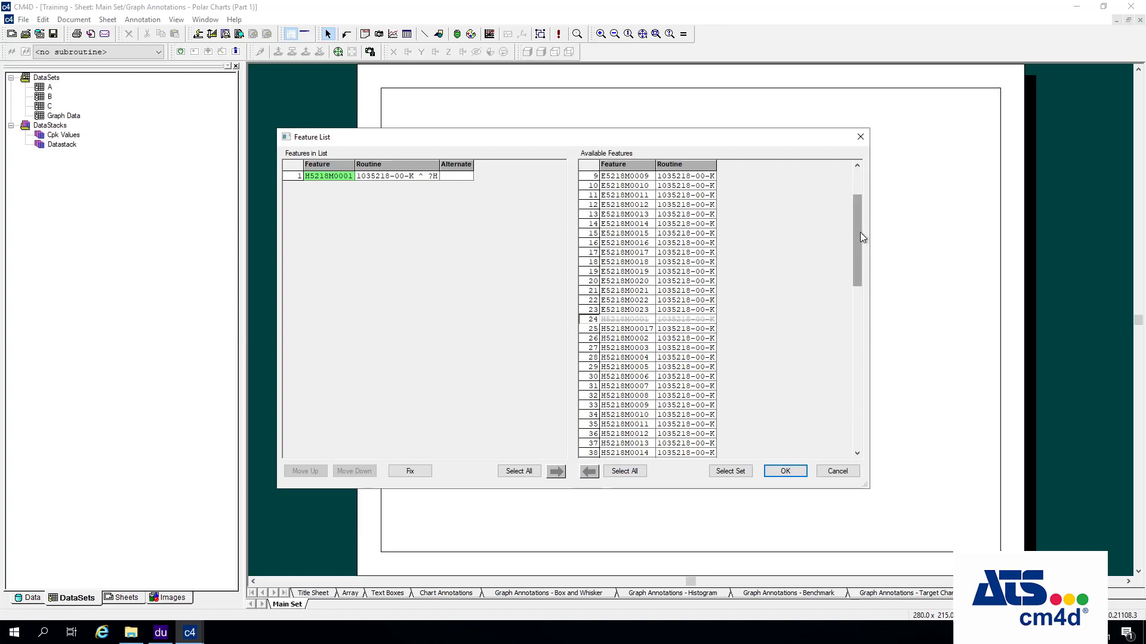
pyautogui.moveTo(859, 236); pyautogui.dragTo(882, 362)
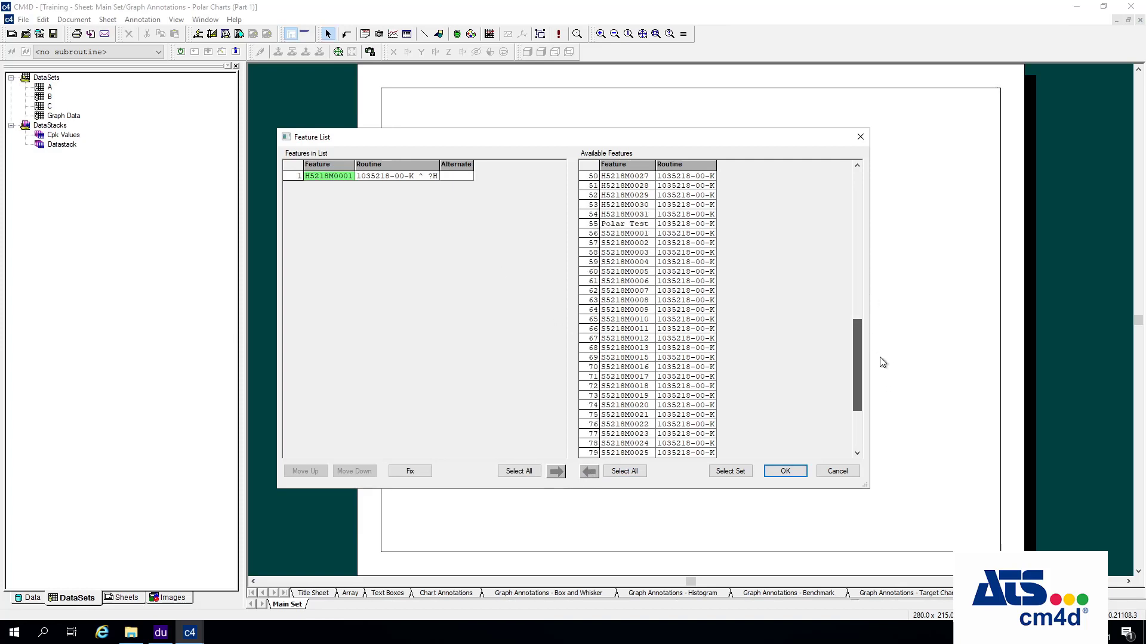
pyautogui.click(596, 224)
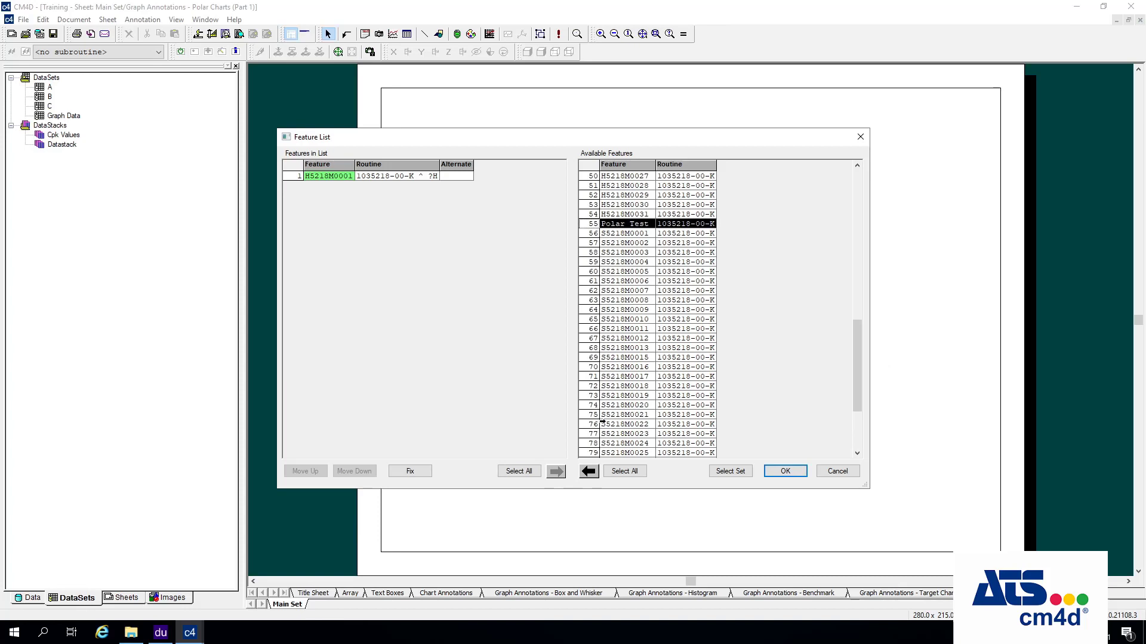
pyautogui.click(588, 473)
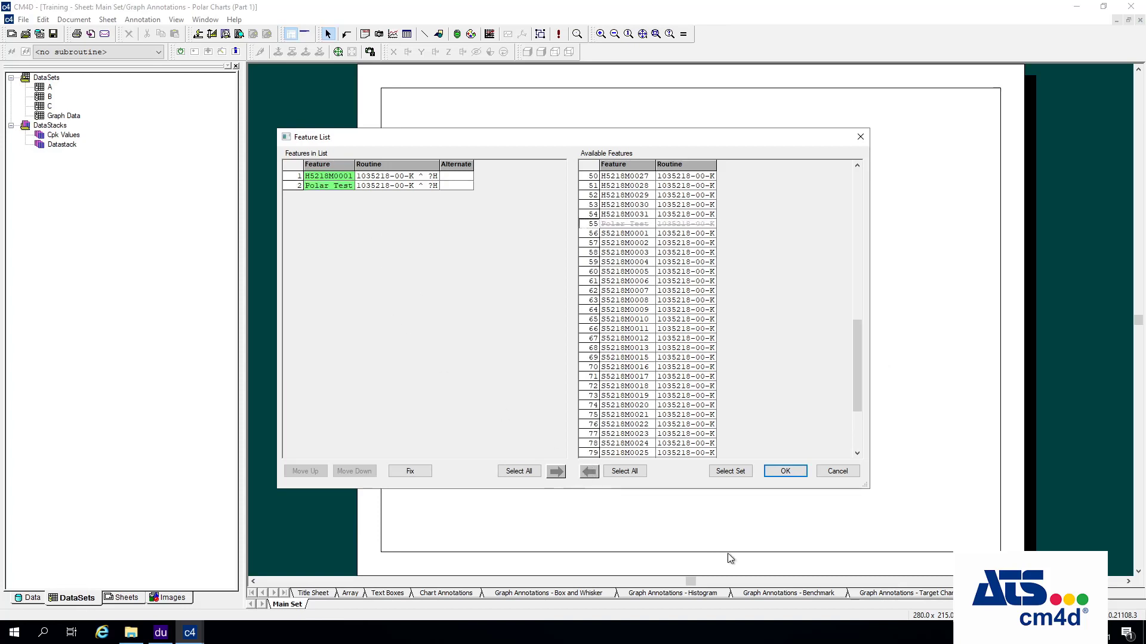
pyautogui.click(797, 471)
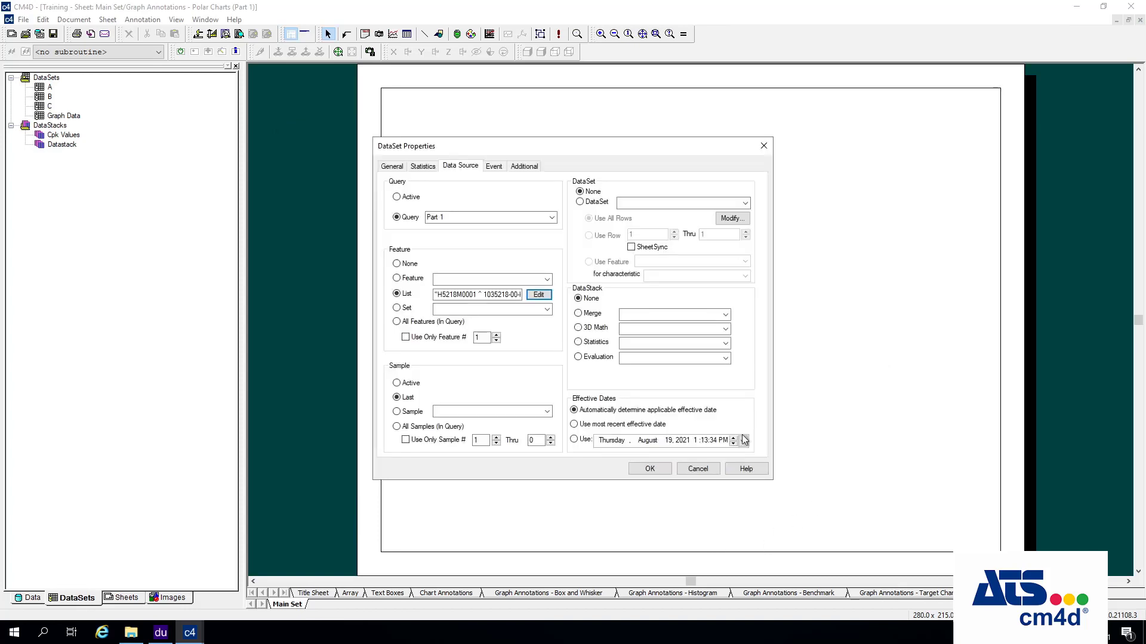
# - Use the last sample for the Polar Data dataset and accept its properties
pyautogui.click(420, 427)
pyautogui.click(398, 398)
pyautogui.click(649, 470)
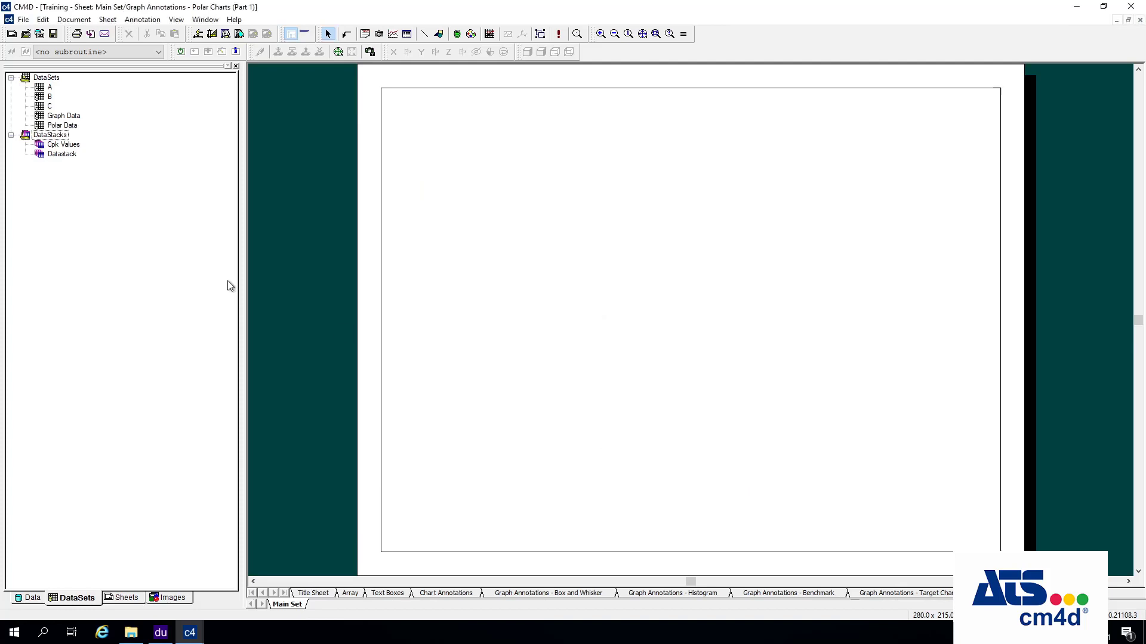
# - View the Polar Data dataset in the grid and examine its H5218M0001 and Polar Test rows
pyautogui.rightClick(65, 128)
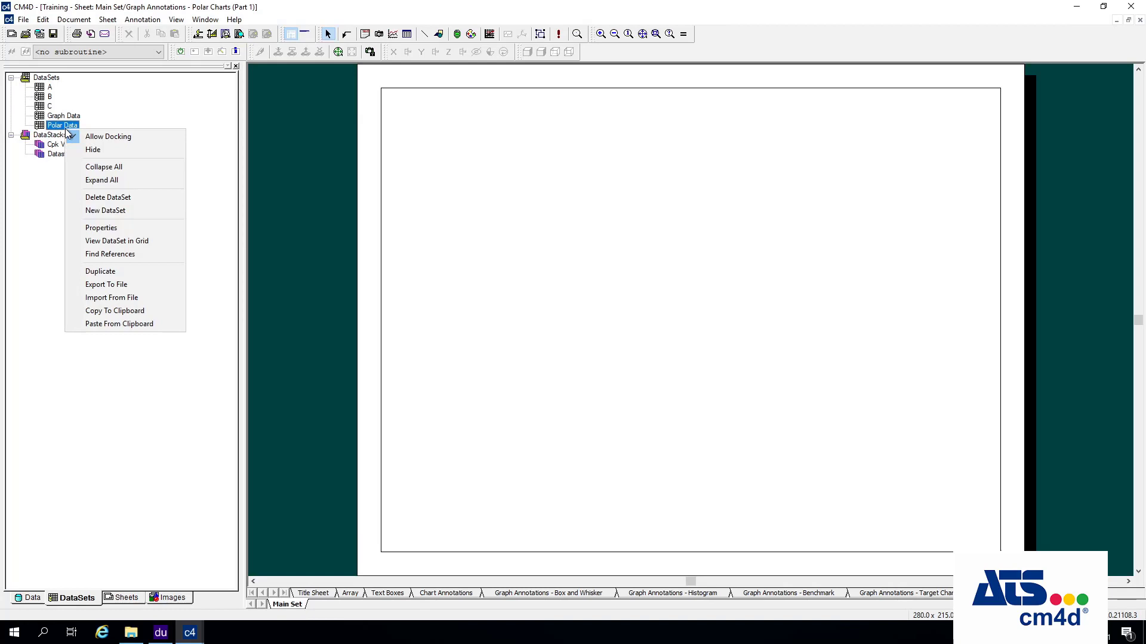
pyautogui.click(117, 241)
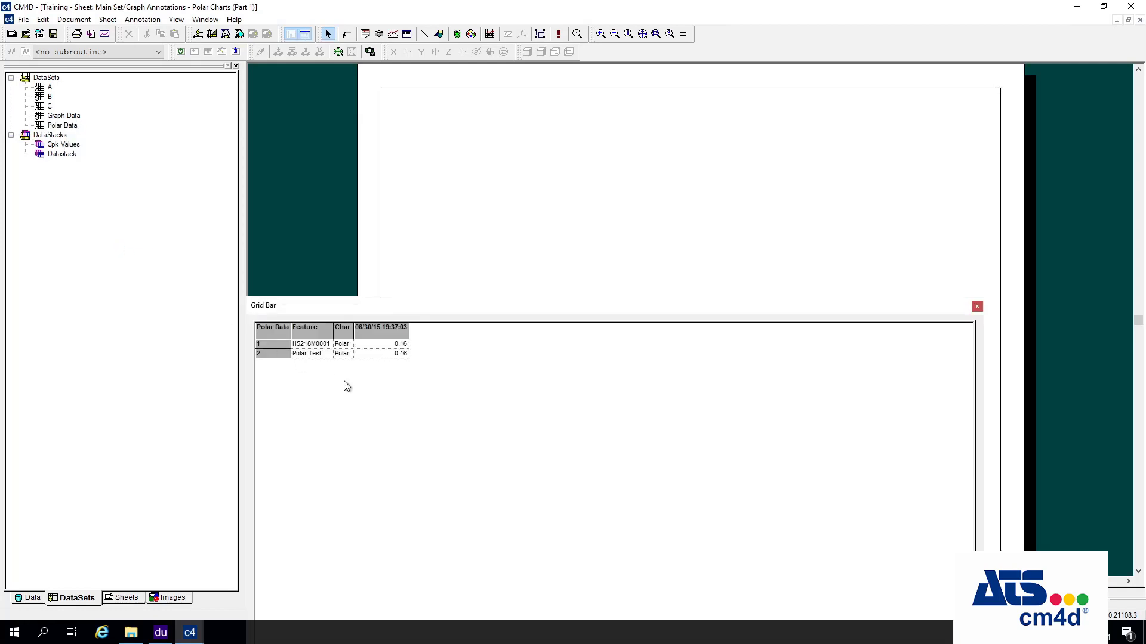
pyautogui.click(276, 346)
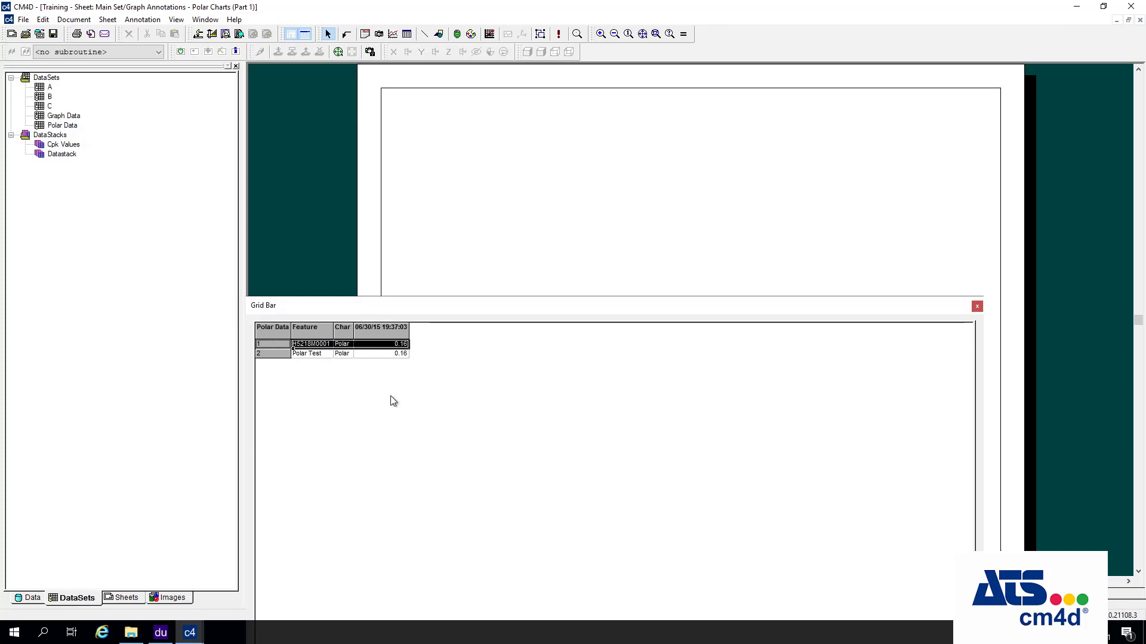
pyautogui.click(282, 354)
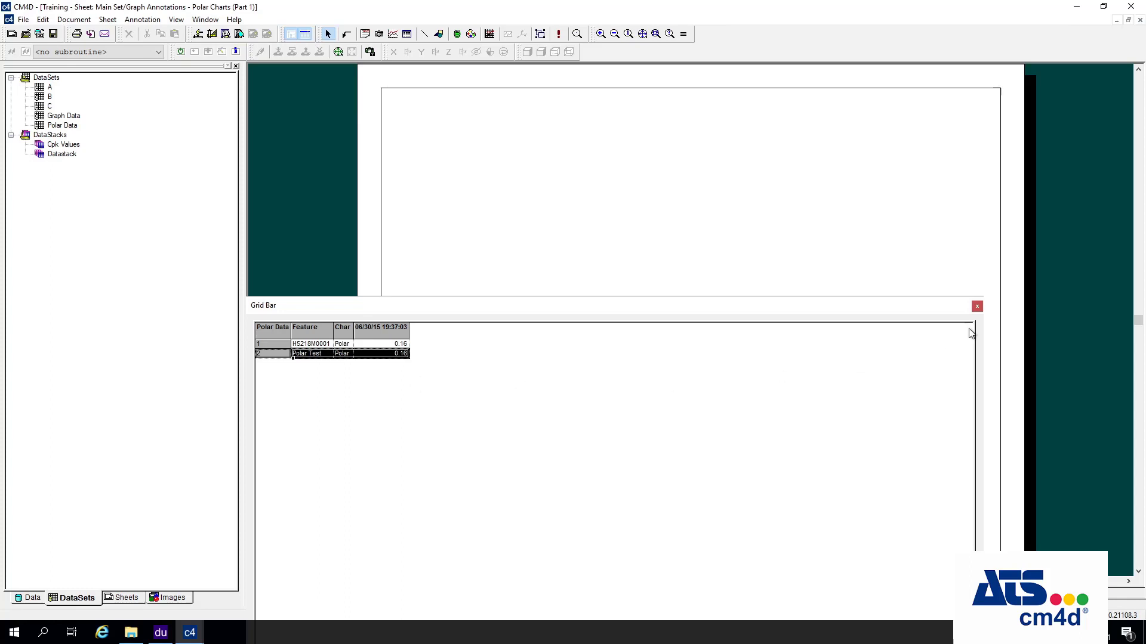
pyautogui.click(977, 307)
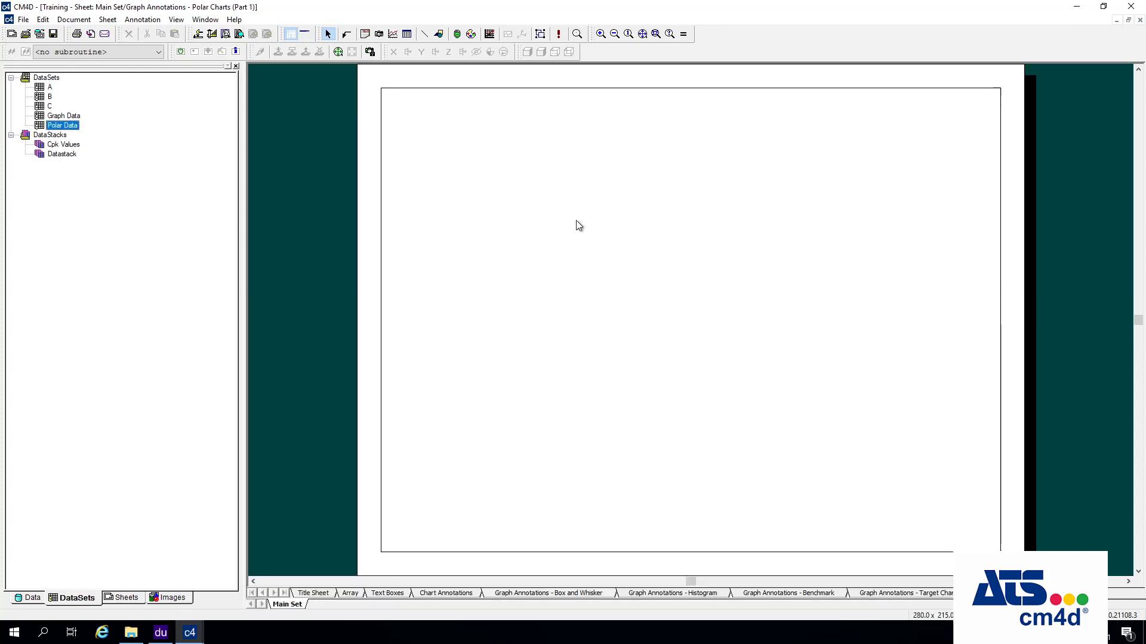
# - Inspect the reference features of Polar Test under routine 1035218-00-K in the Feature Editor
pyautogui.click(199, 36)
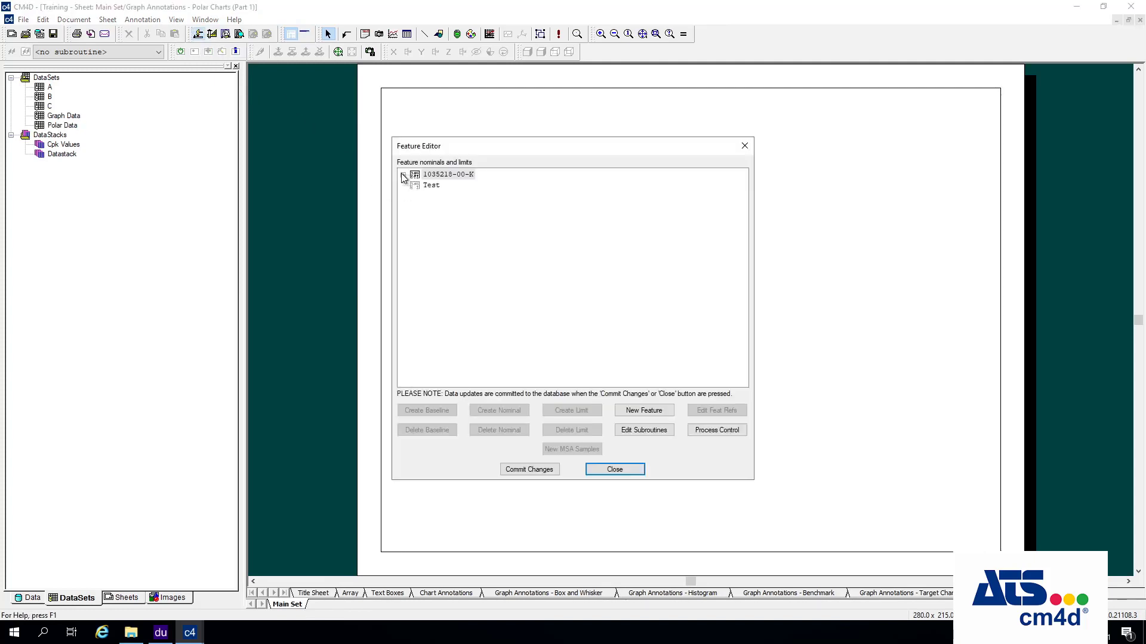
pyautogui.click(404, 176)
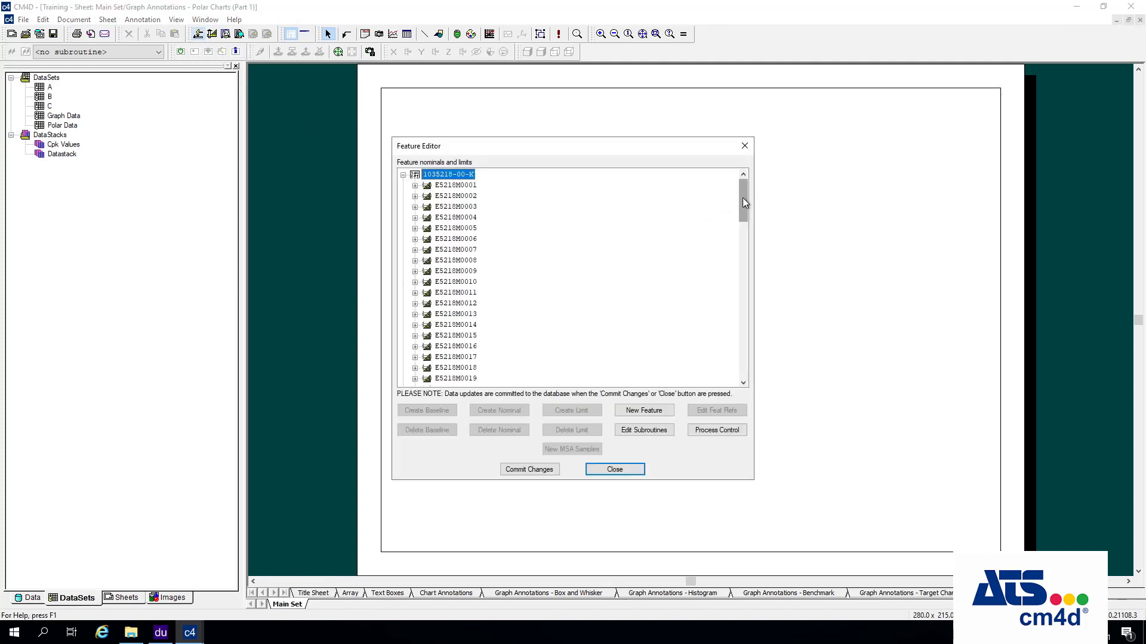
pyautogui.moveTo(743, 203); pyautogui.dragTo(754, 290)
pyautogui.click(457, 250)
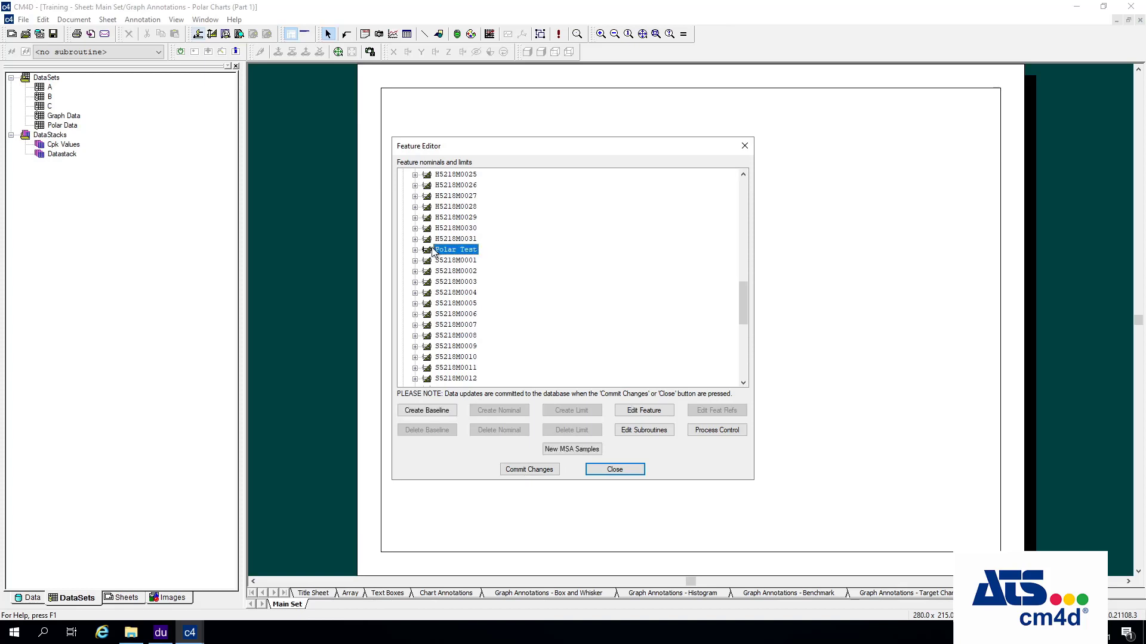
pyautogui.click(415, 250)
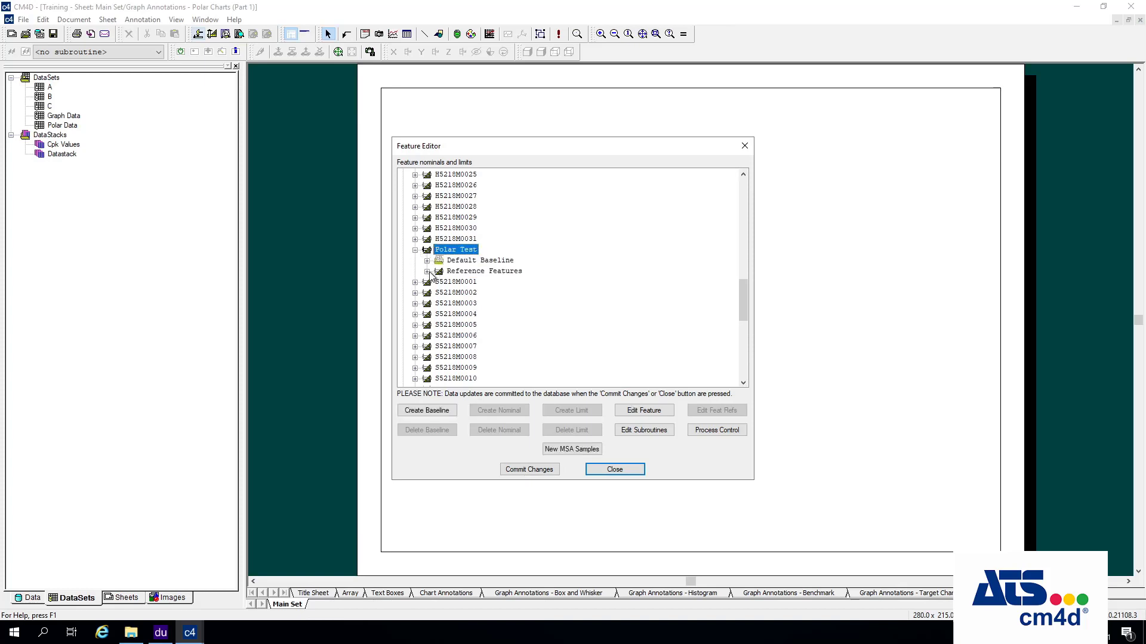
pyautogui.click(427, 272)
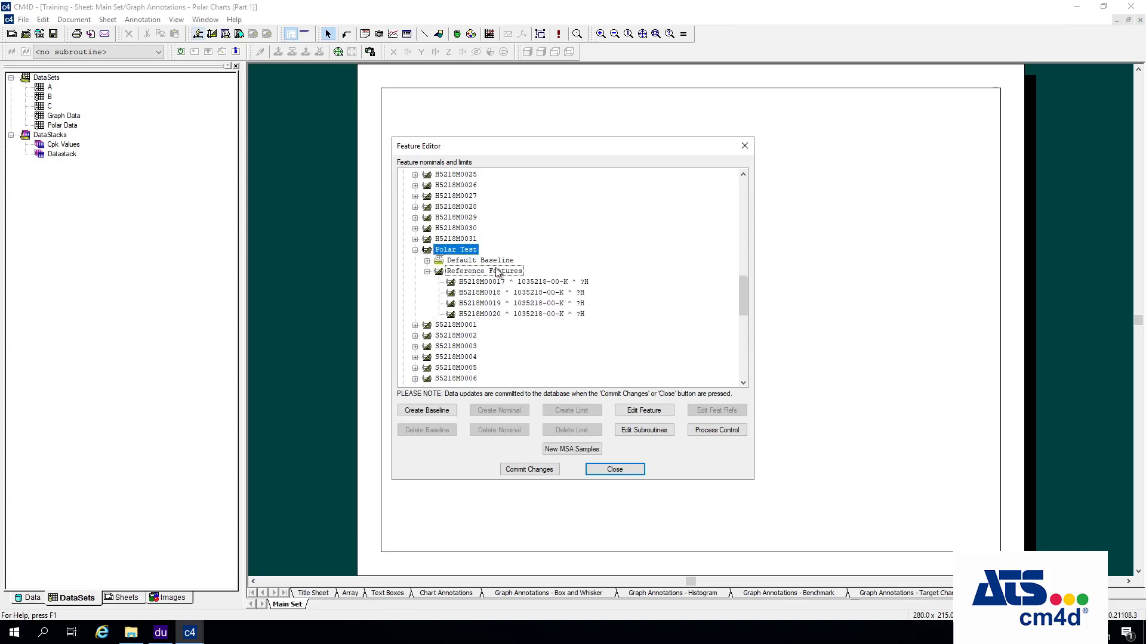
pyautogui.click(614, 469)
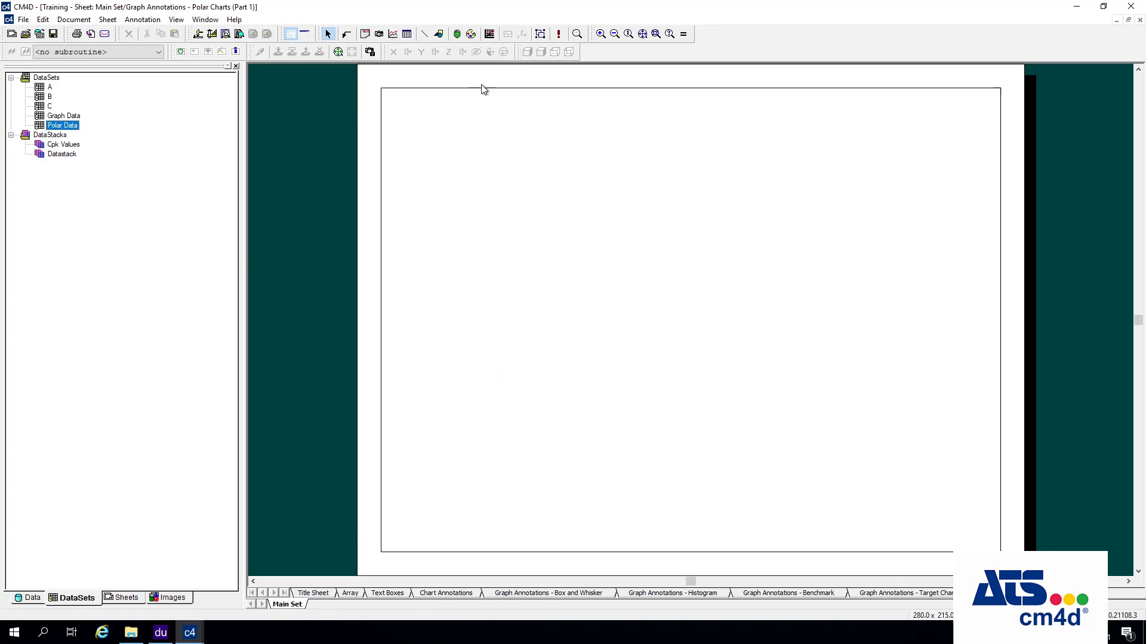
# - Draw a graph annotation near the sheet's upper-left corner and set its graph type to Polar, keeping the default polar chart settings
pyautogui.click(488, 36)
pyautogui.moveTo(414, 114); pyautogui.dragTo(592, 266)
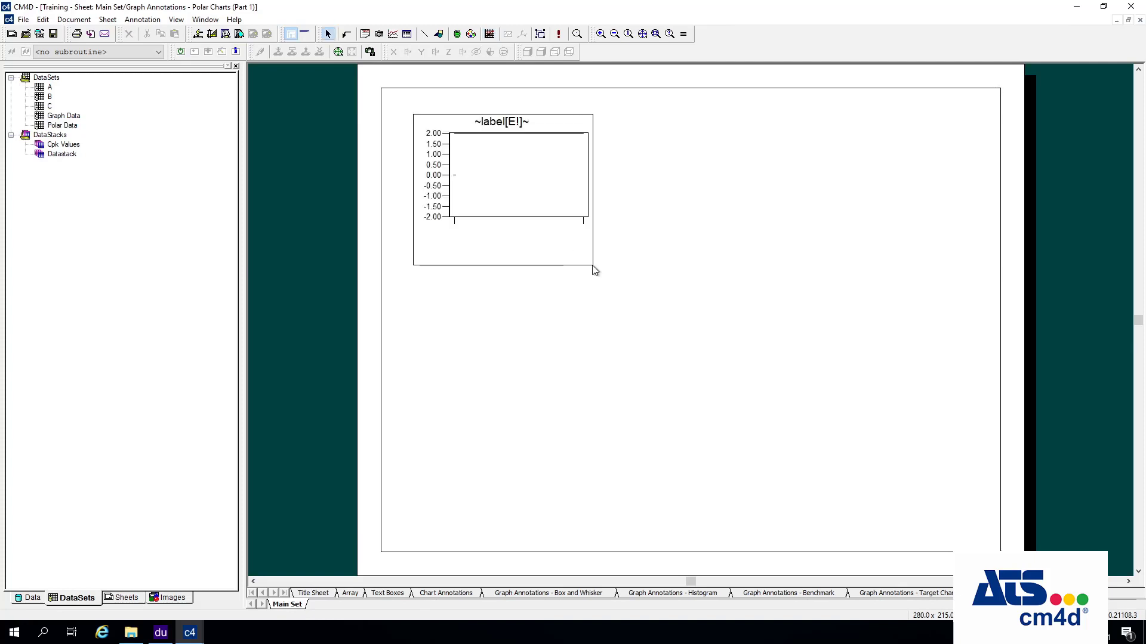
pyautogui.rightClick(505, 159)
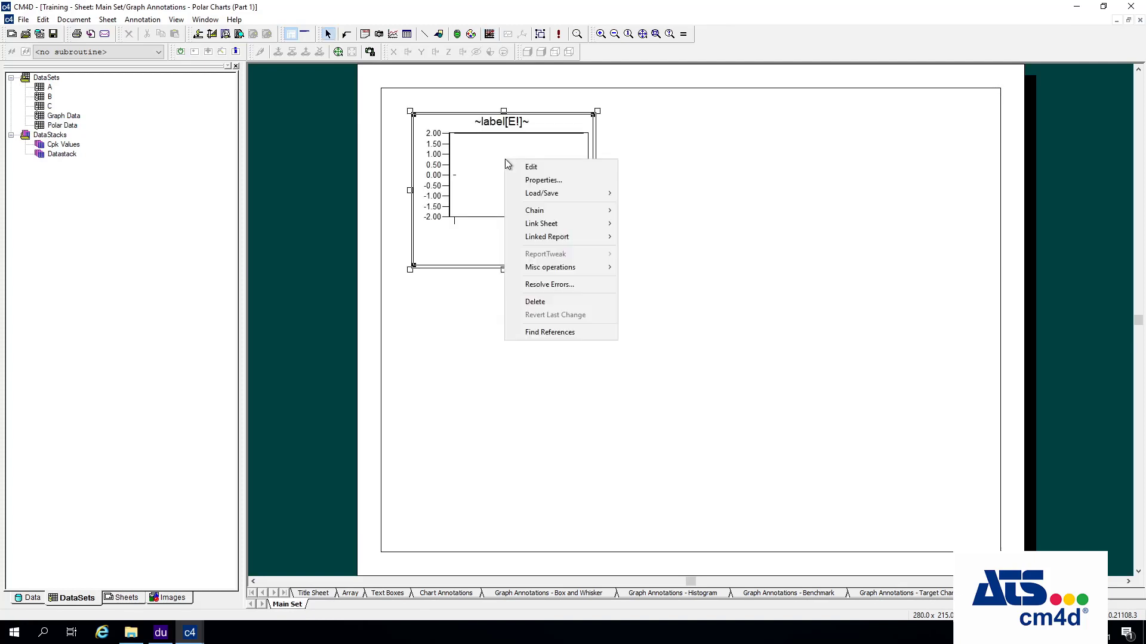
pyautogui.click(540, 184)
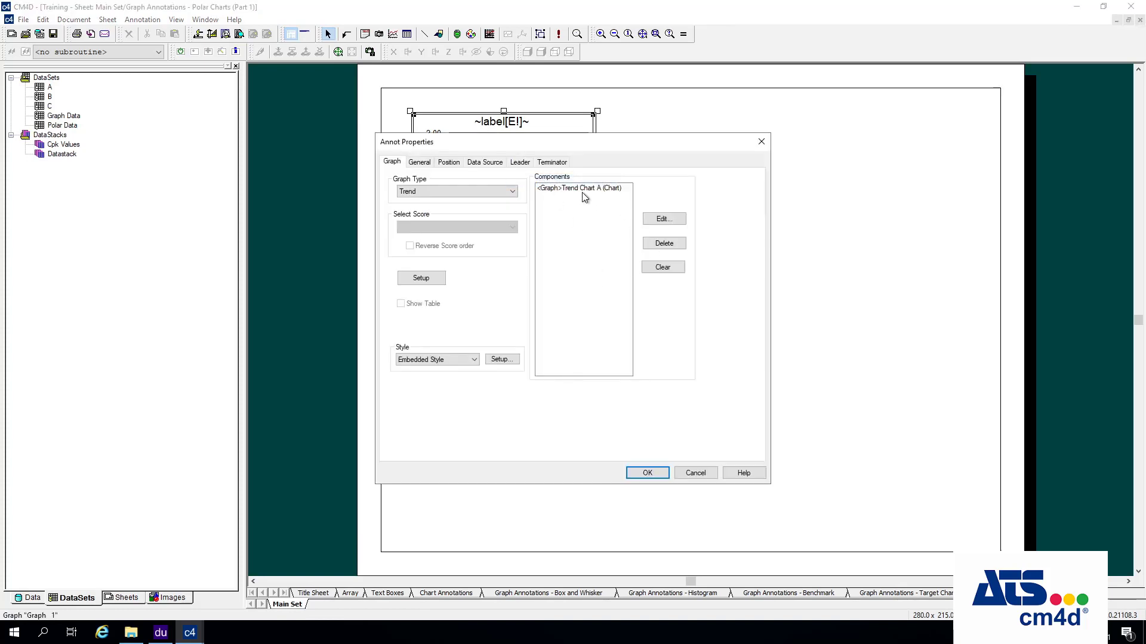
pyautogui.click(448, 191)
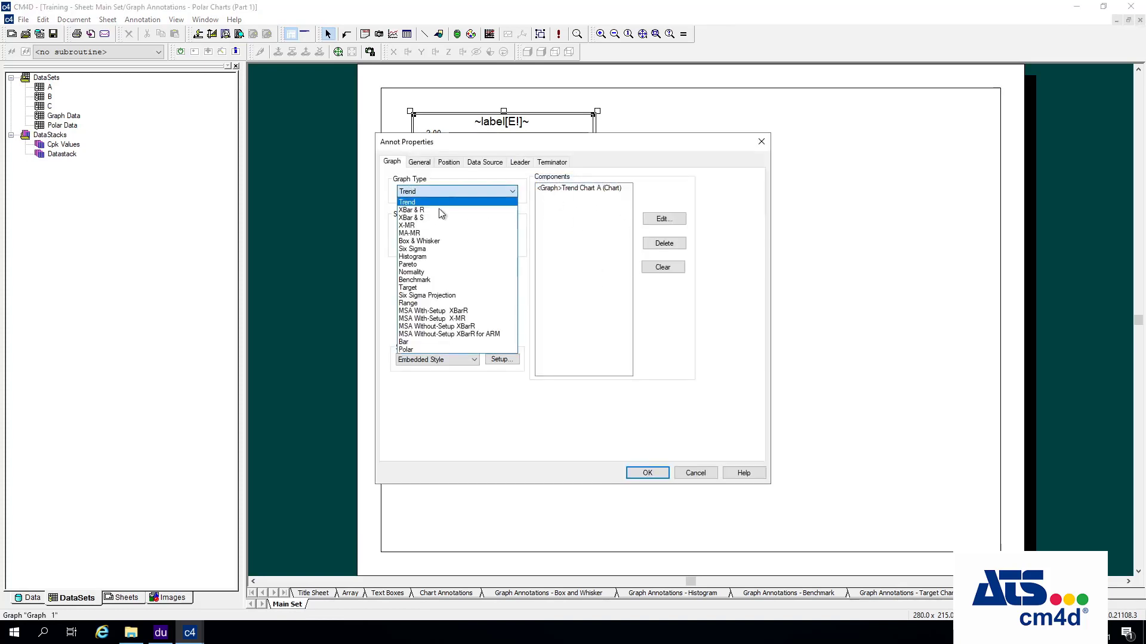
pyautogui.click(408, 351)
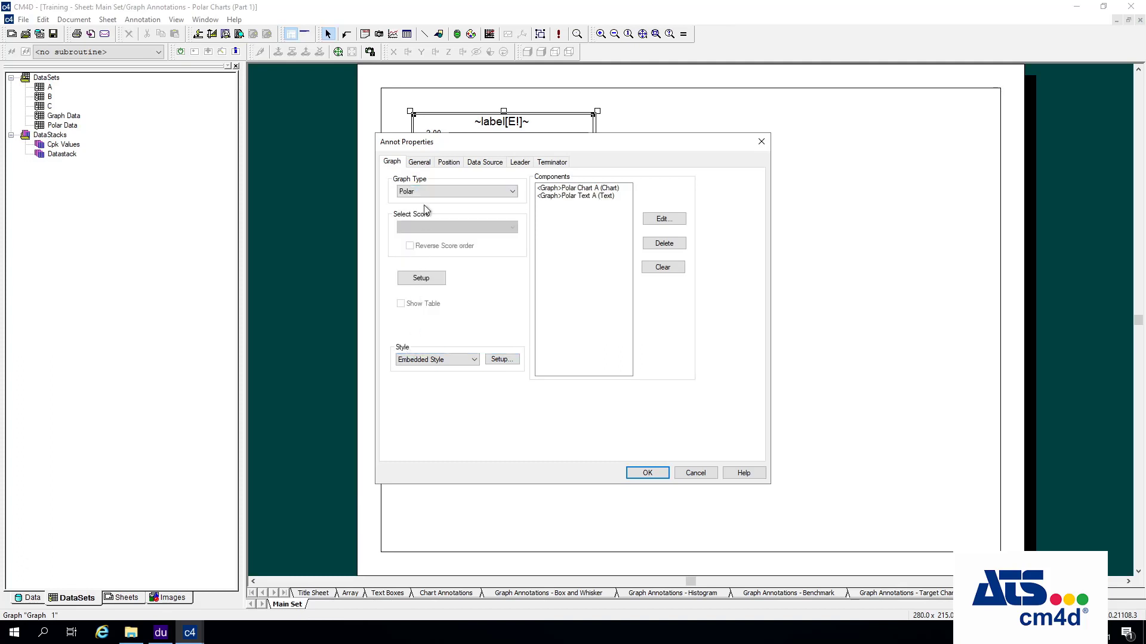
pyautogui.click(422, 279)
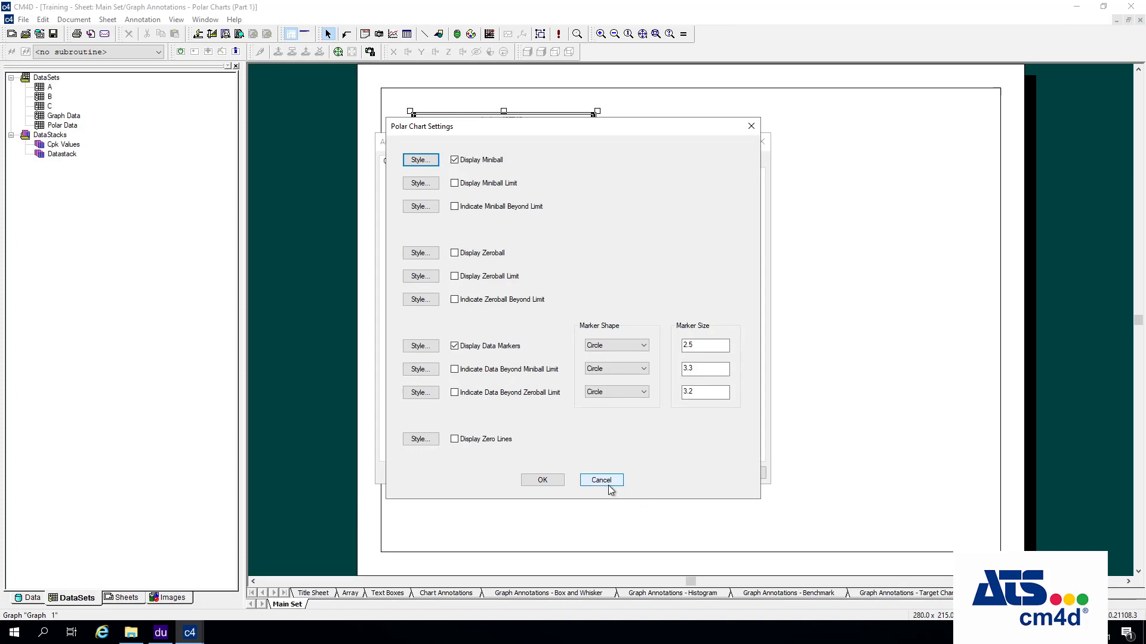
pyautogui.click(609, 488)
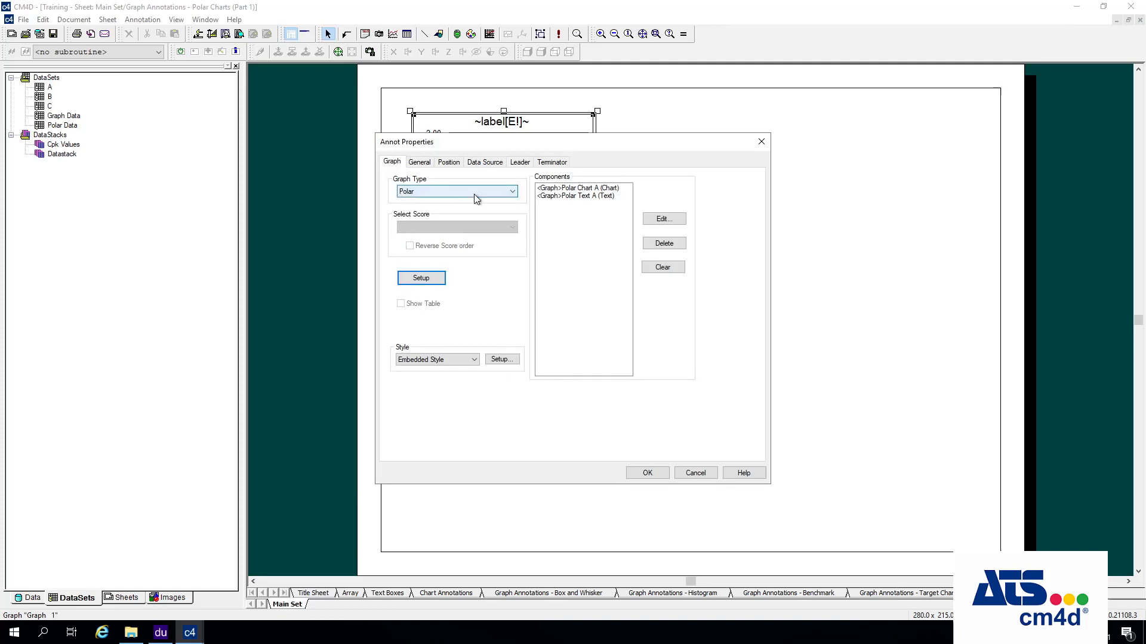
# - Link the graph to row 1 of the Polar Data dataset and chain a second graph beside it for row 2
pyautogui.click(487, 163)
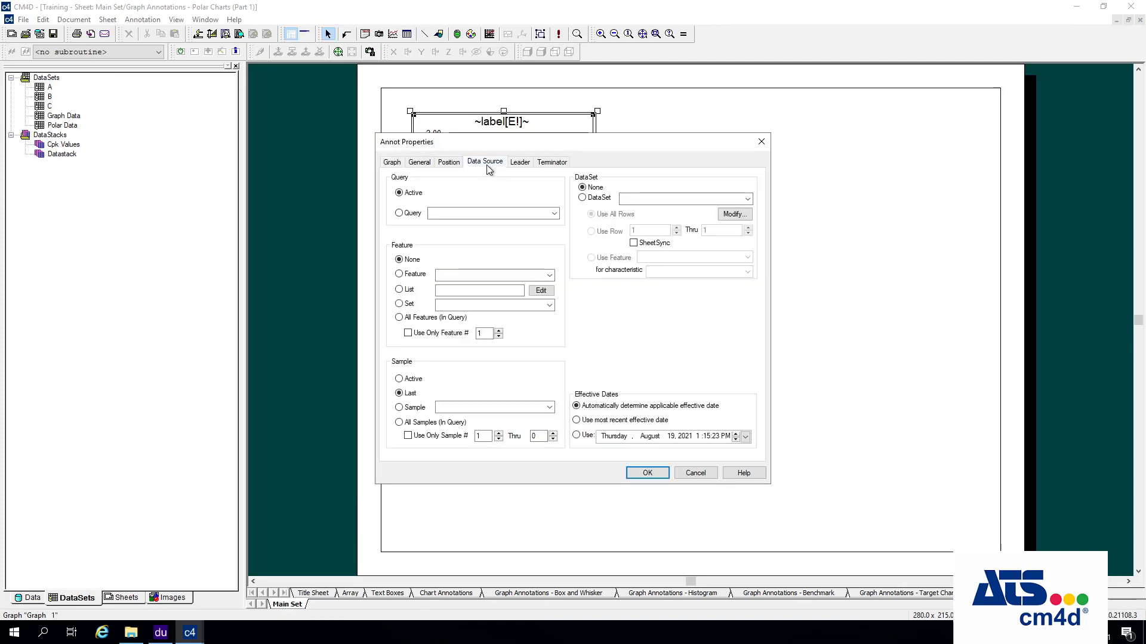
pyautogui.click(747, 199)
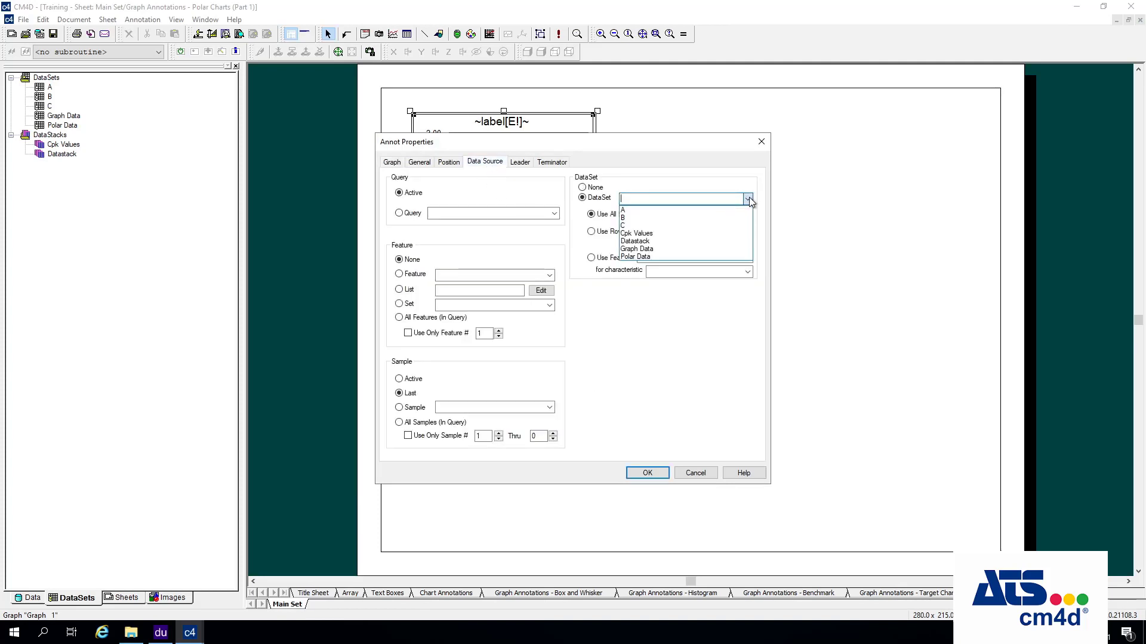
pyautogui.click(636, 256)
pyautogui.click(607, 232)
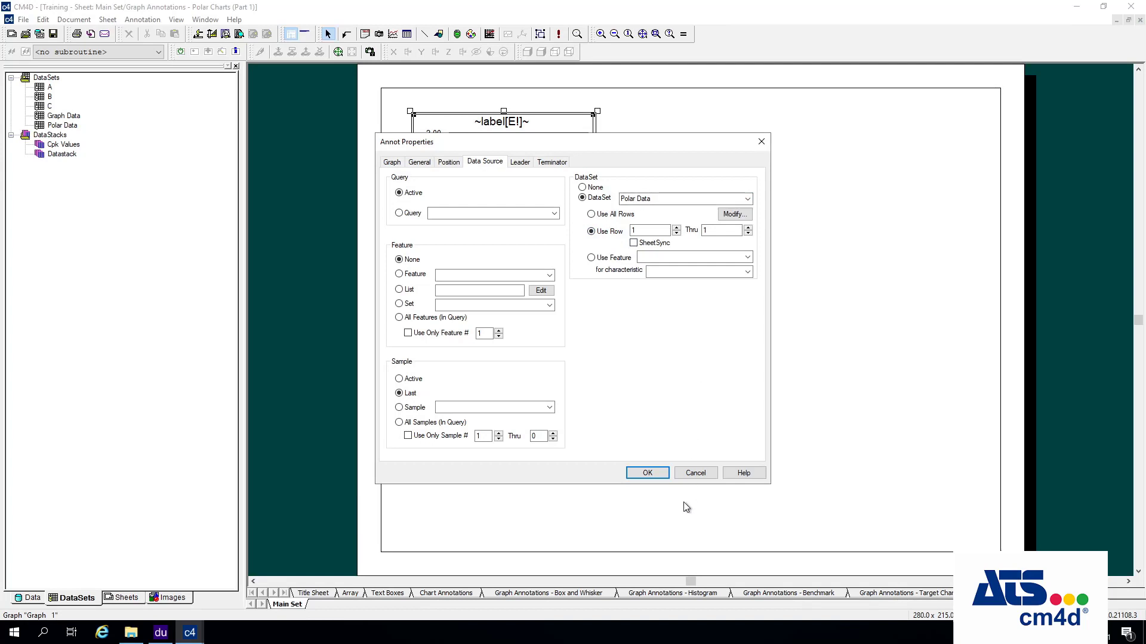
pyautogui.click(648, 474)
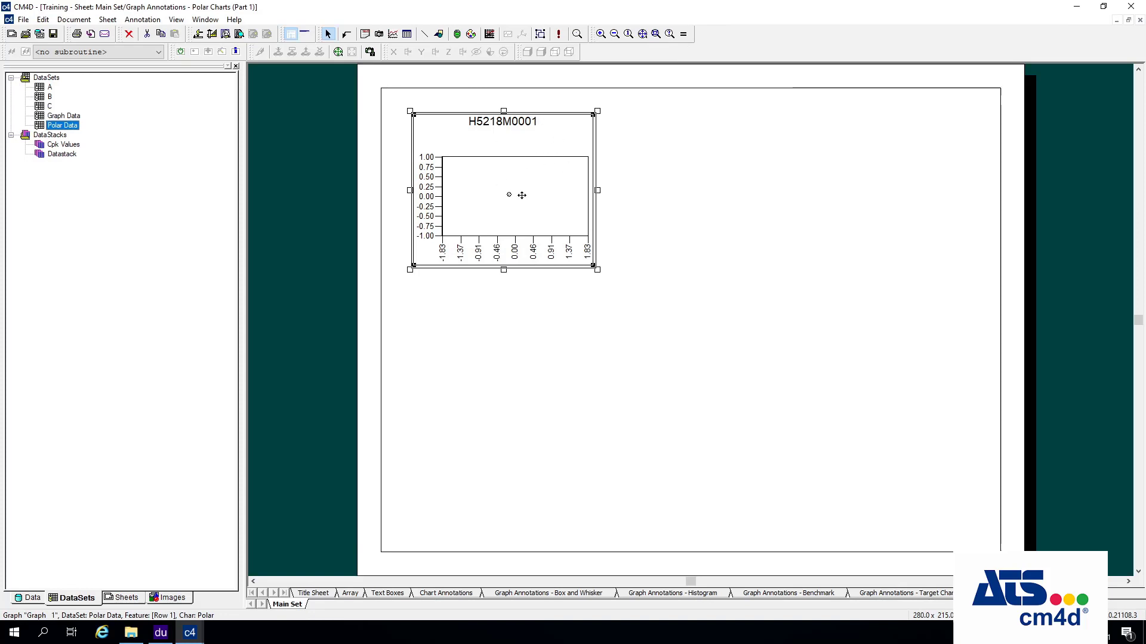
pyautogui.moveTo(487, 191); pyautogui.dragTo(754, 188)
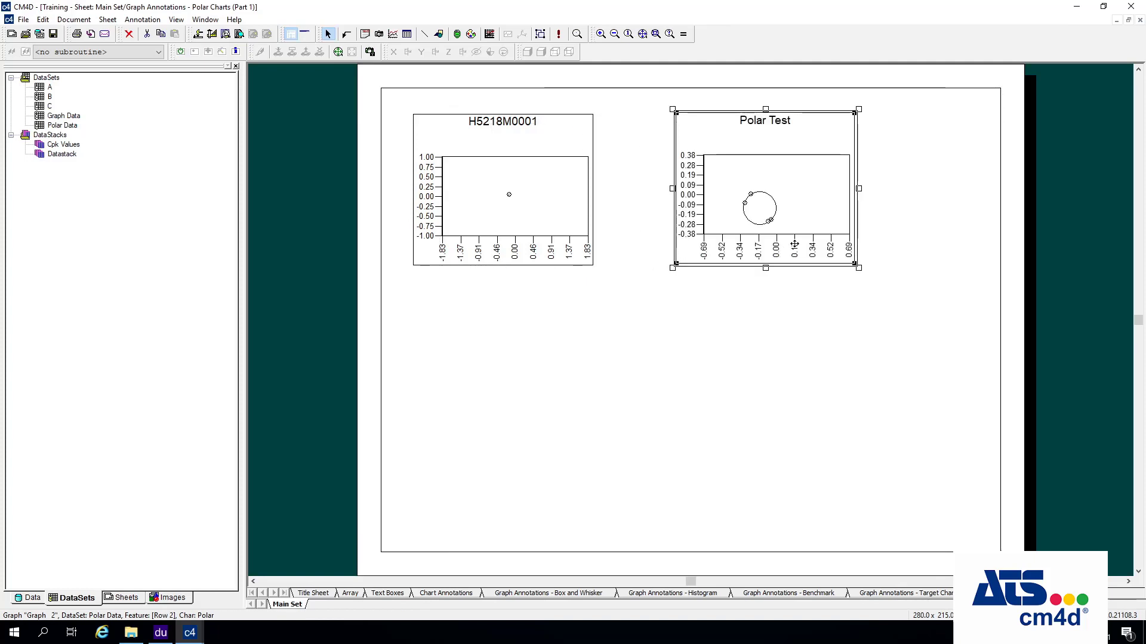
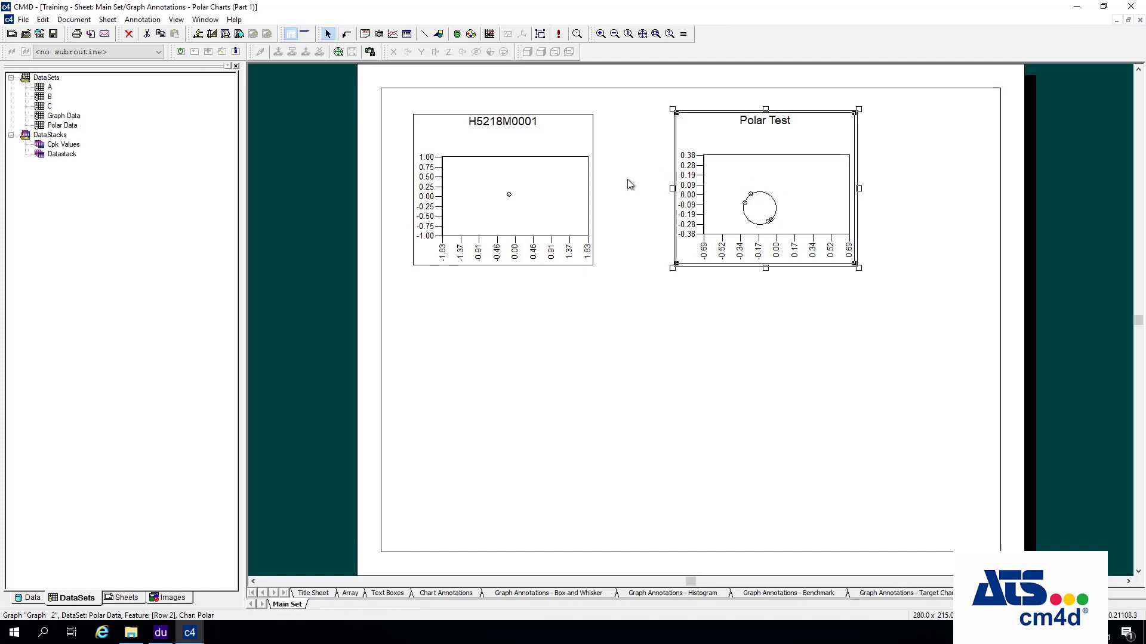
# - Zoom in on the H5218M0001 polar graph to examine its plotted data marker
pyautogui.click(543, 184)
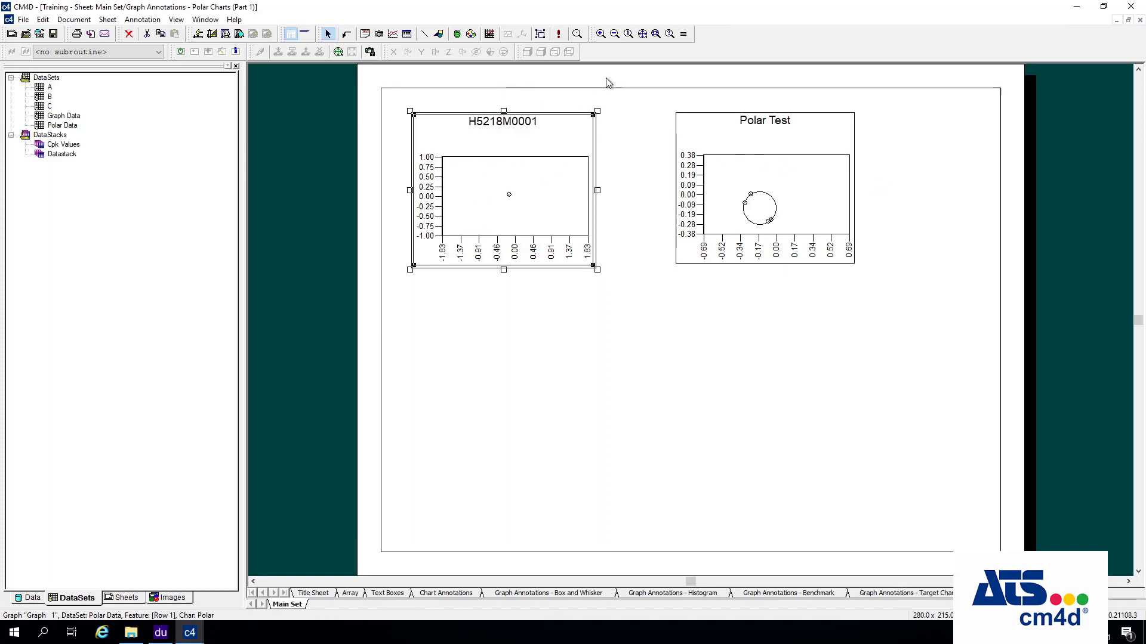
pyautogui.click(656, 34)
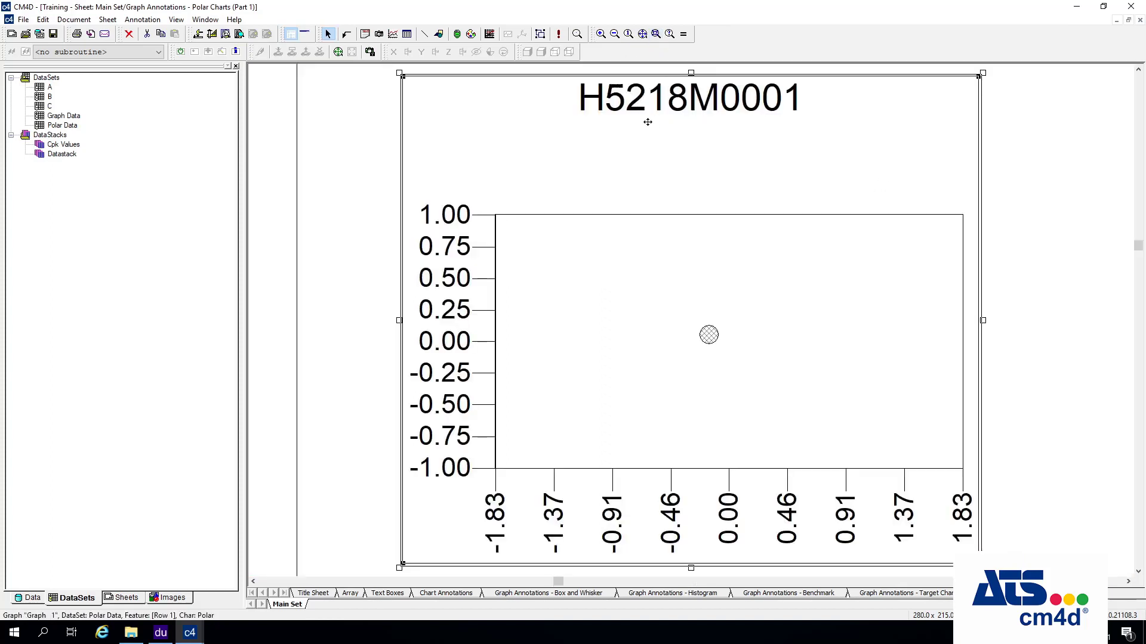
# - Open the settings of the Polar PlotSpace A component within Polar Chart A of the H5218M0001 graph
pyautogui.rightClick(593, 258)
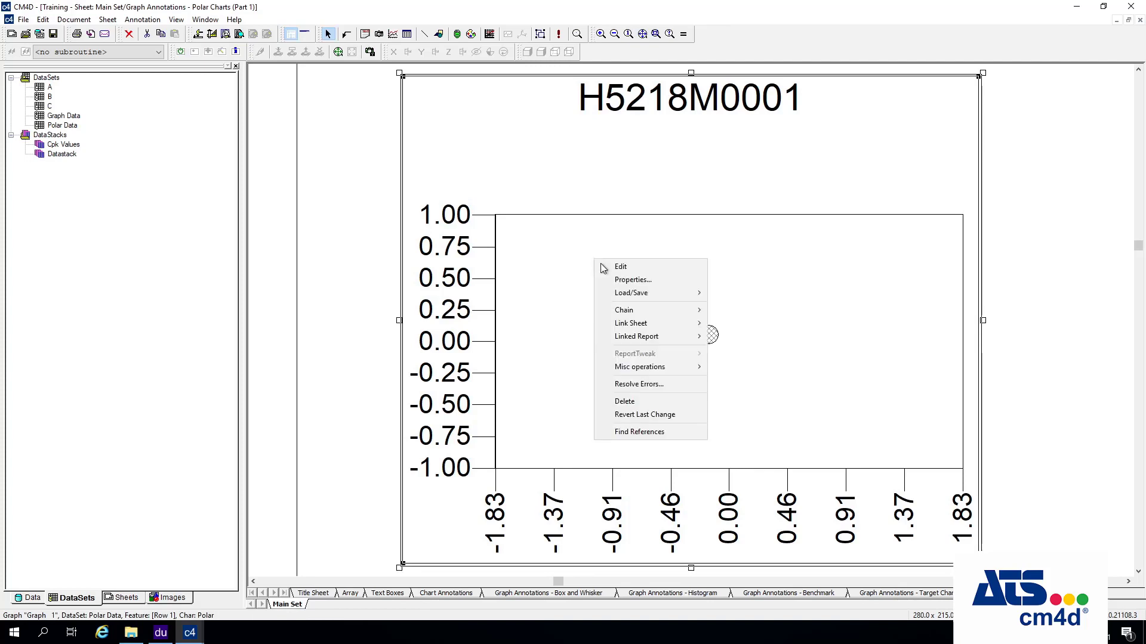
pyautogui.click(626, 280)
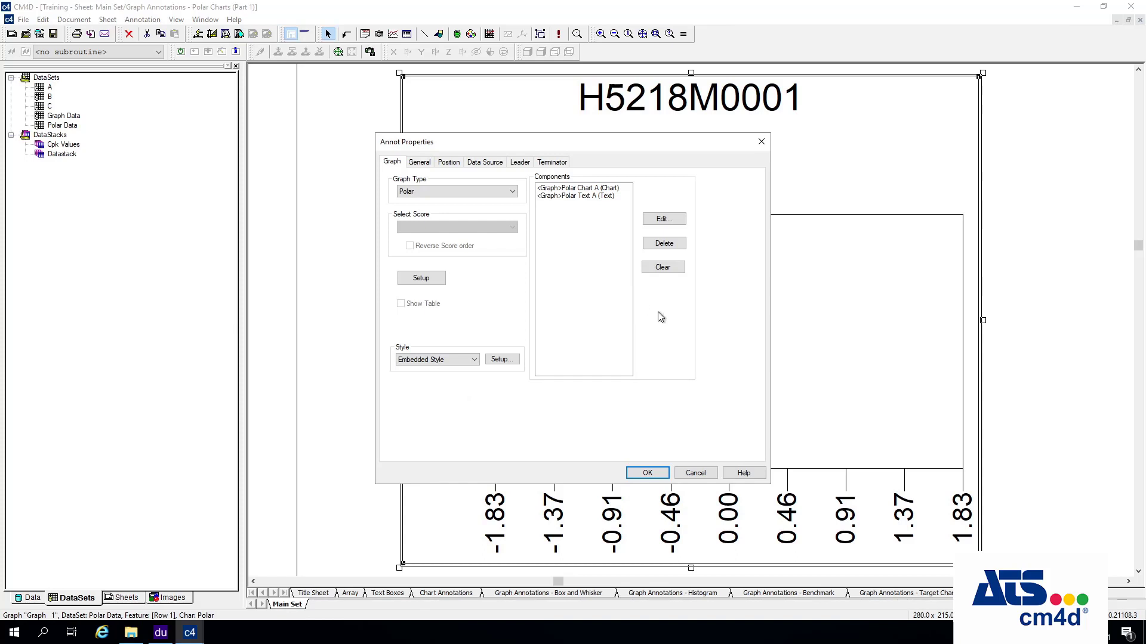
pyautogui.click(589, 190)
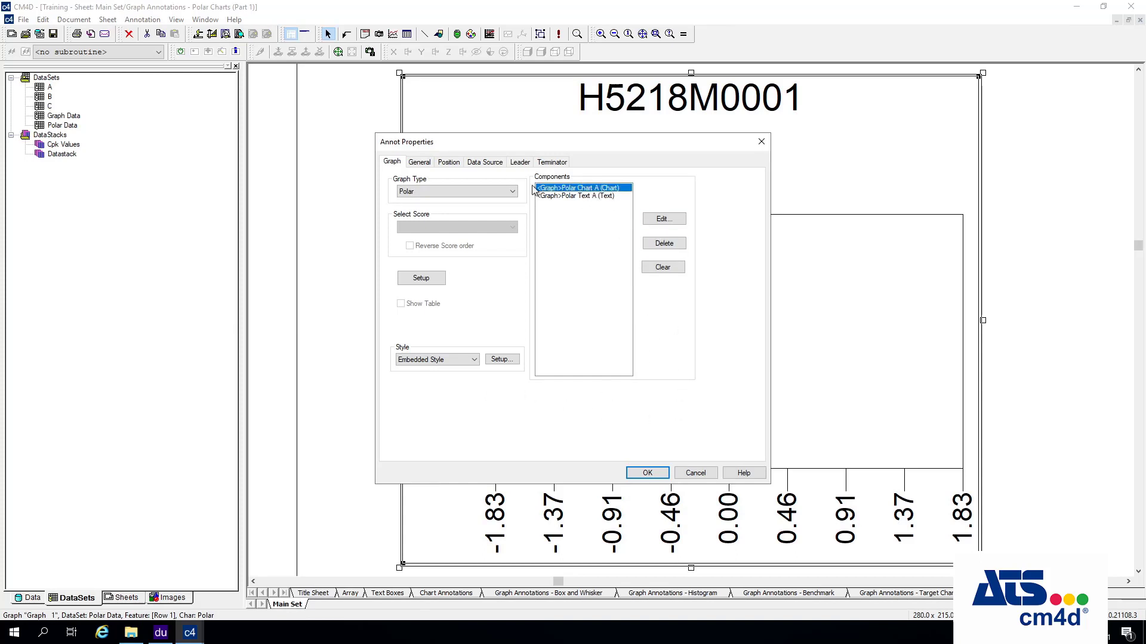
pyautogui.click(663, 219)
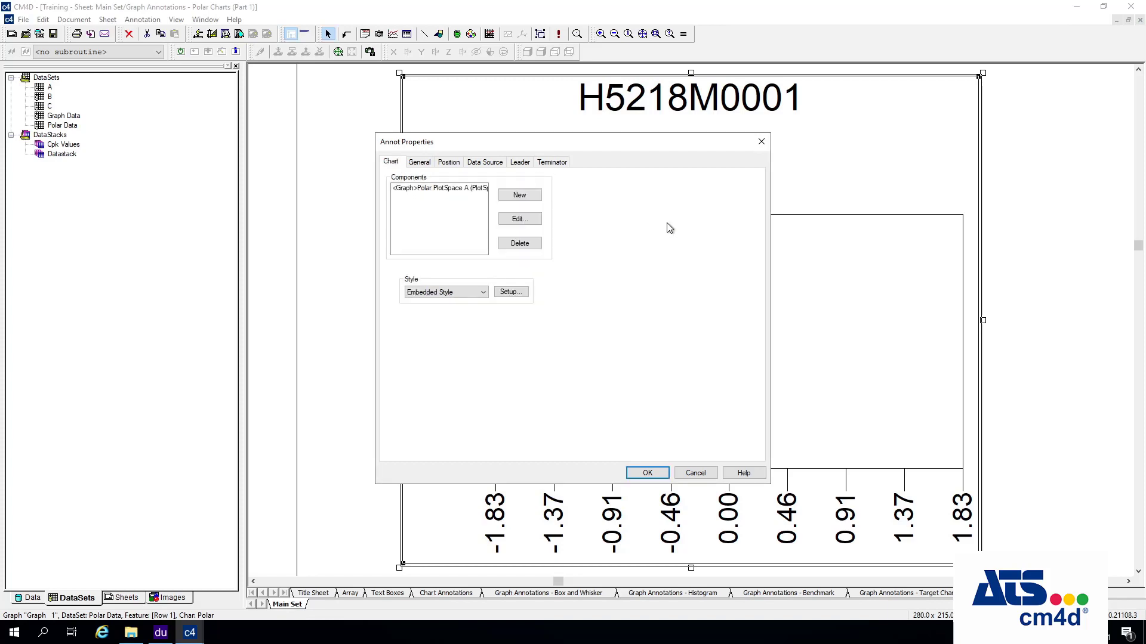
pyautogui.click(434, 190)
pyautogui.click(519, 219)
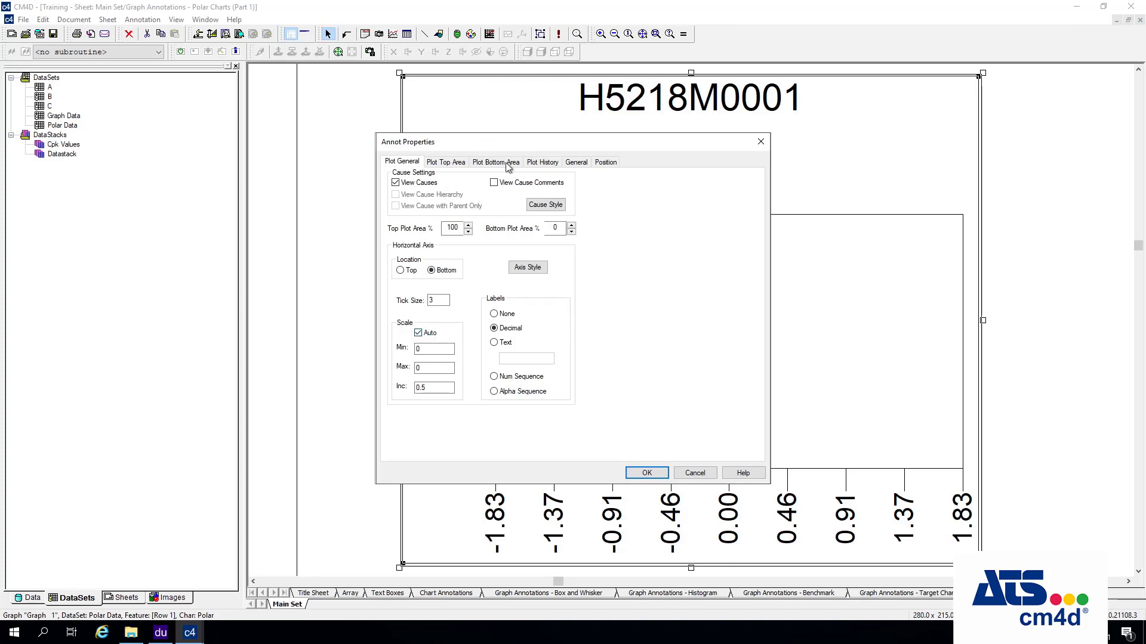
pyautogui.moveTo(477, 142); pyautogui.dragTo(500, 159)
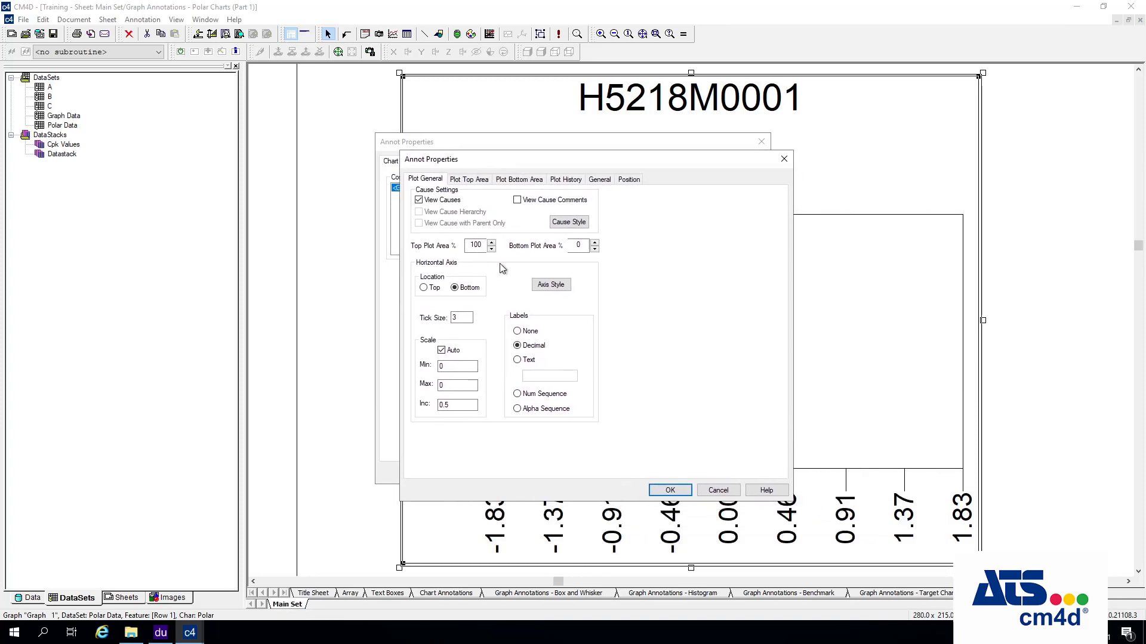
pyautogui.click(441, 351)
pyautogui.click(443, 350)
# - Set the marker size of the chart series in the plot's top area to 2
pyautogui.click(472, 180)
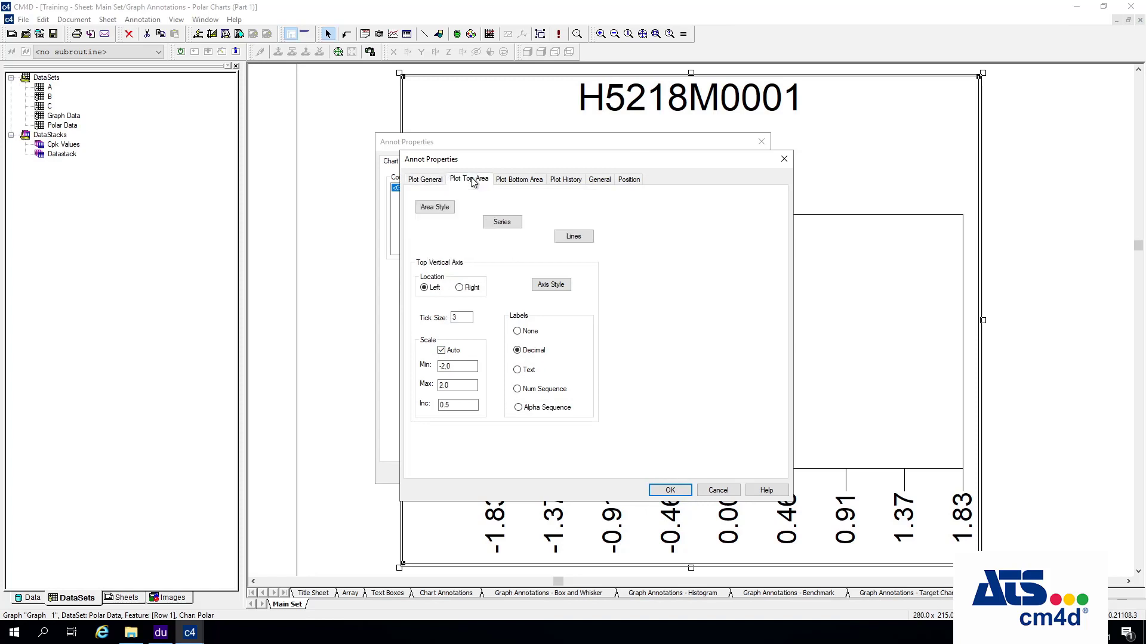
pyautogui.click(502, 222)
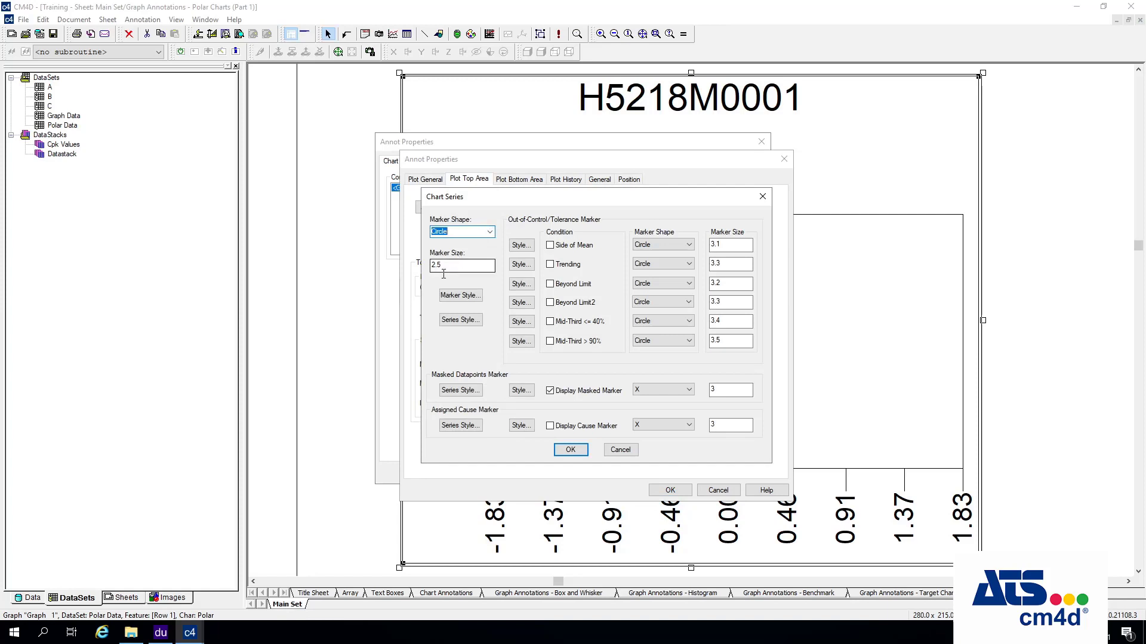
pyautogui.moveTo(445, 266); pyautogui.dragTo(341, 245)
pyautogui.write('2')
# - Give the series marker's brush the color Green with the hatch set to None, and apply the series settings
pyautogui.click(457, 296)
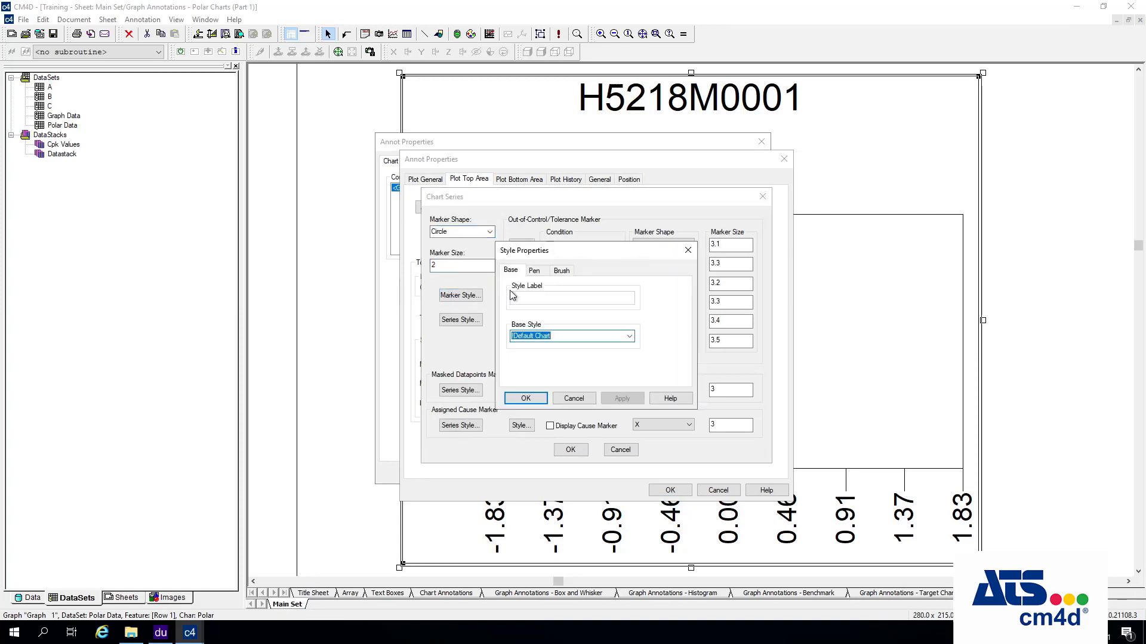
pyautogui.click(563, 270)
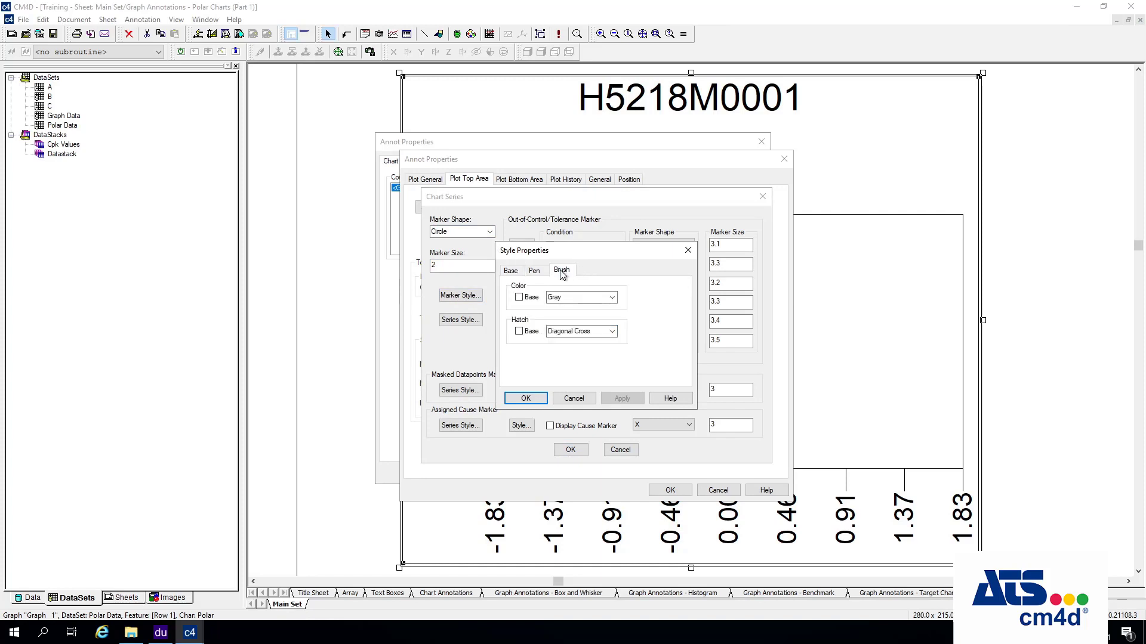
pyautogui.click(611, 297)
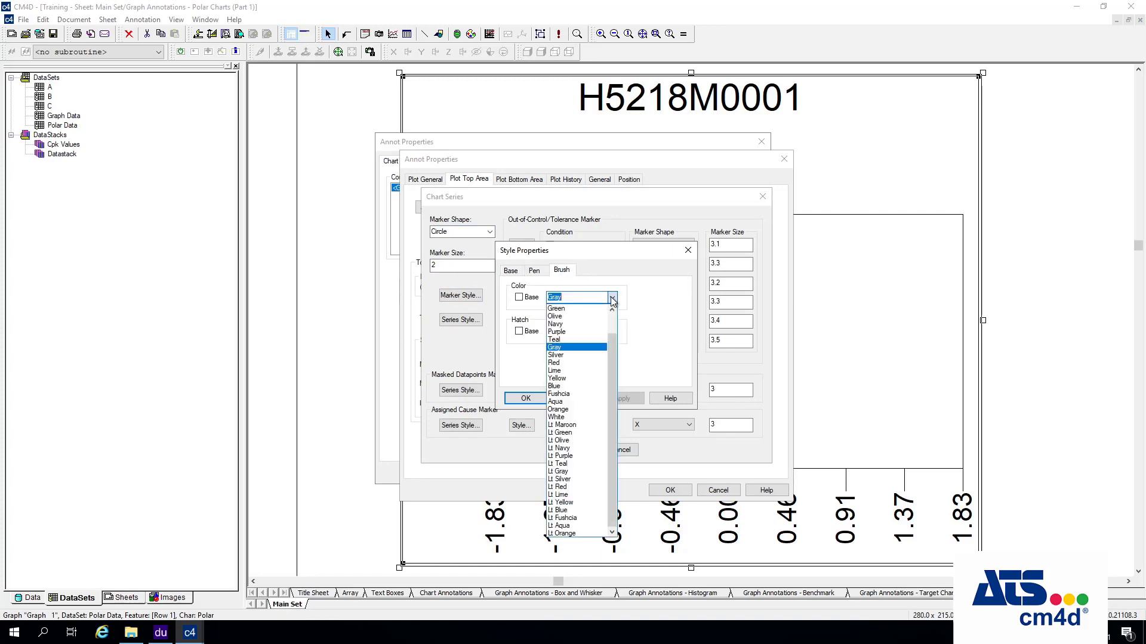
pyautogui.click(577, 308)
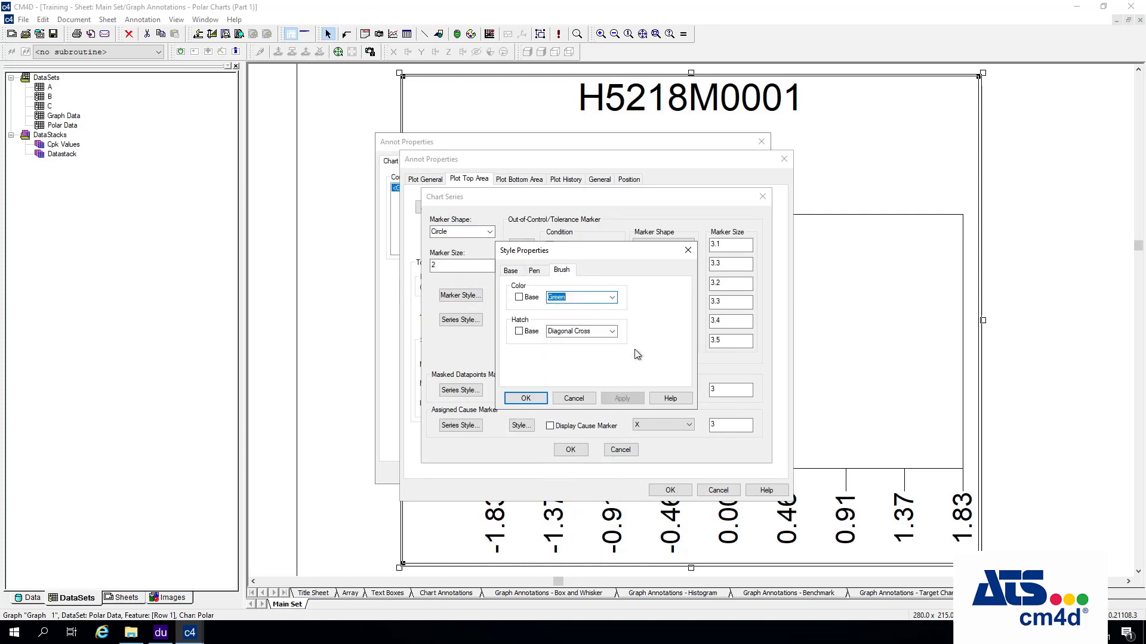
pyautogui.click(608, 332)
pyautogui.click(588, 342)
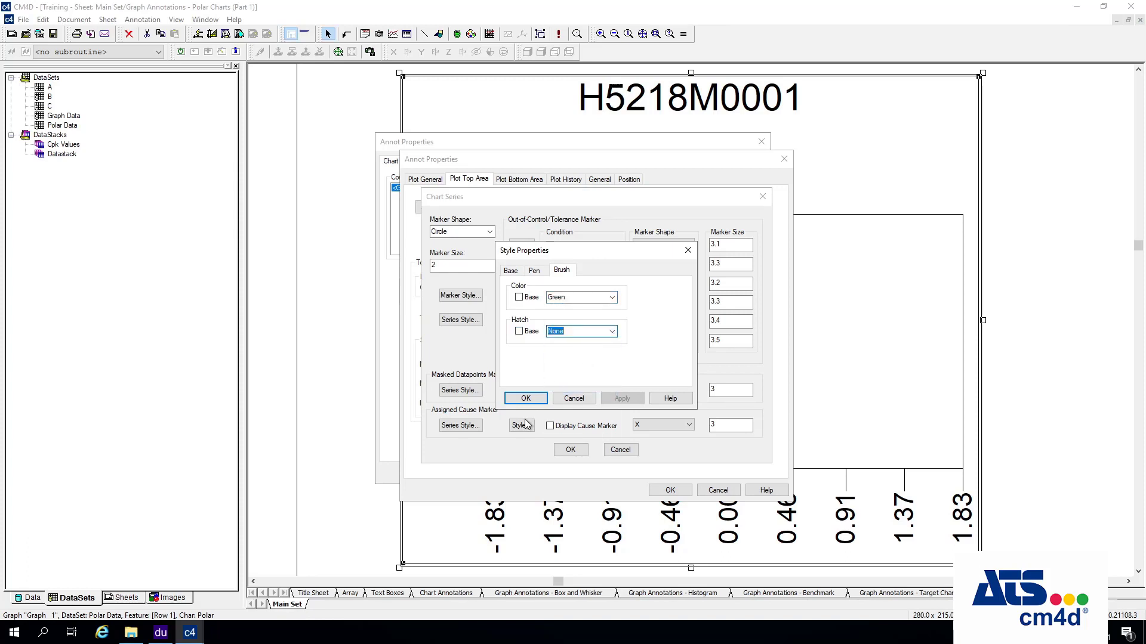
pyautogui.click(525, 398)
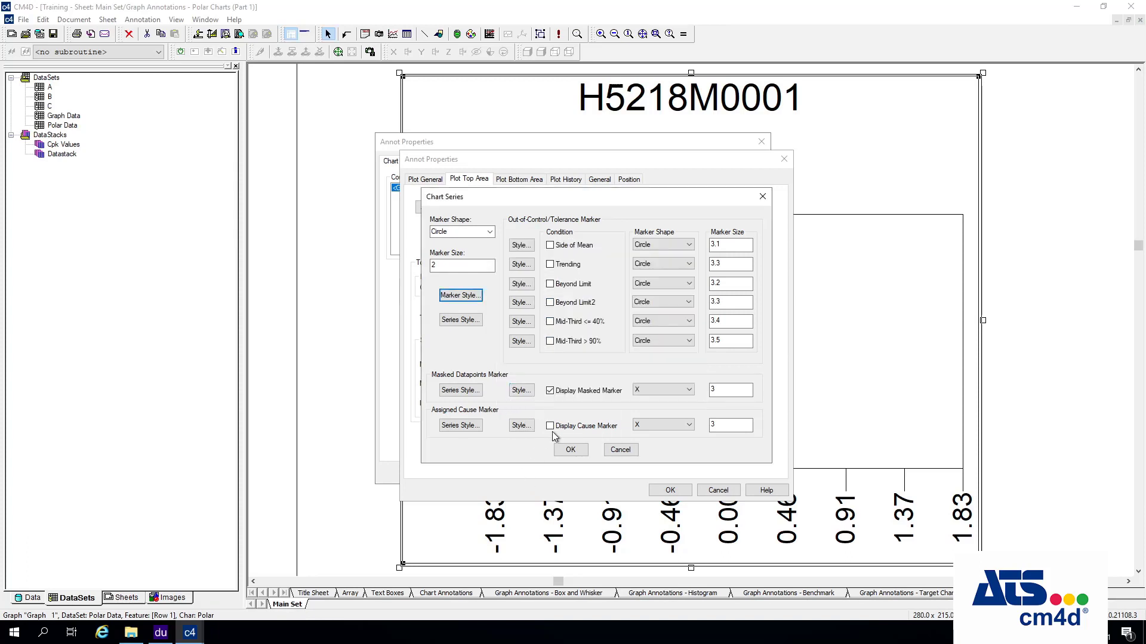
pyautogui.click(570, 450)
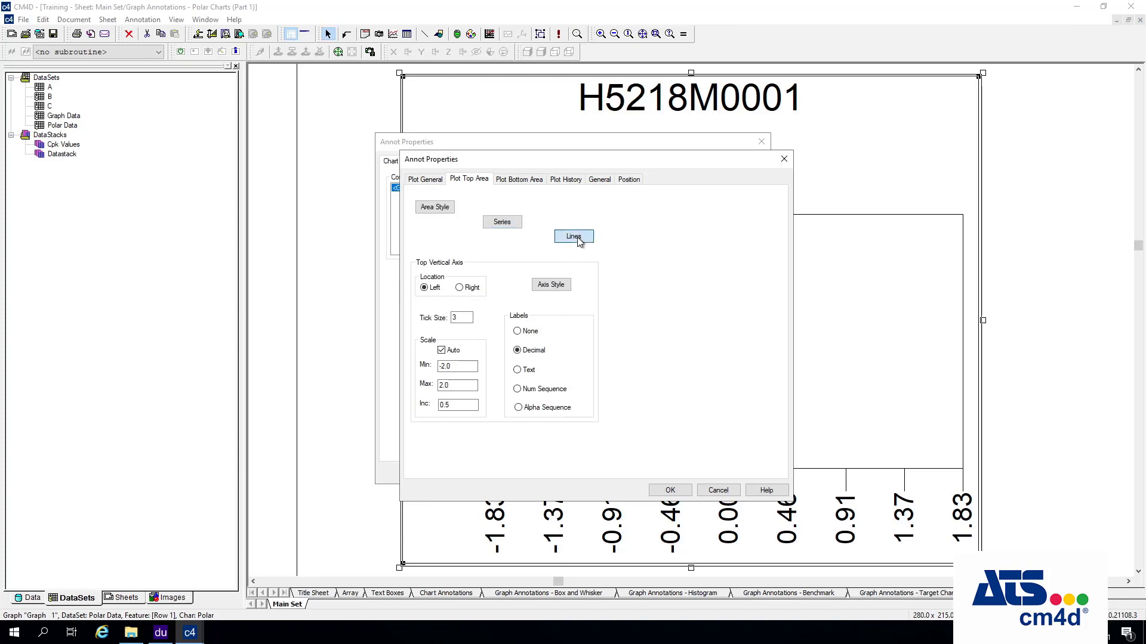
# - Turn on the Spec/Control Limits lines for the top area and set their pen to Red with the Dot style
pyautogui.click(574, 237)
pyautogui.click(537, 199)
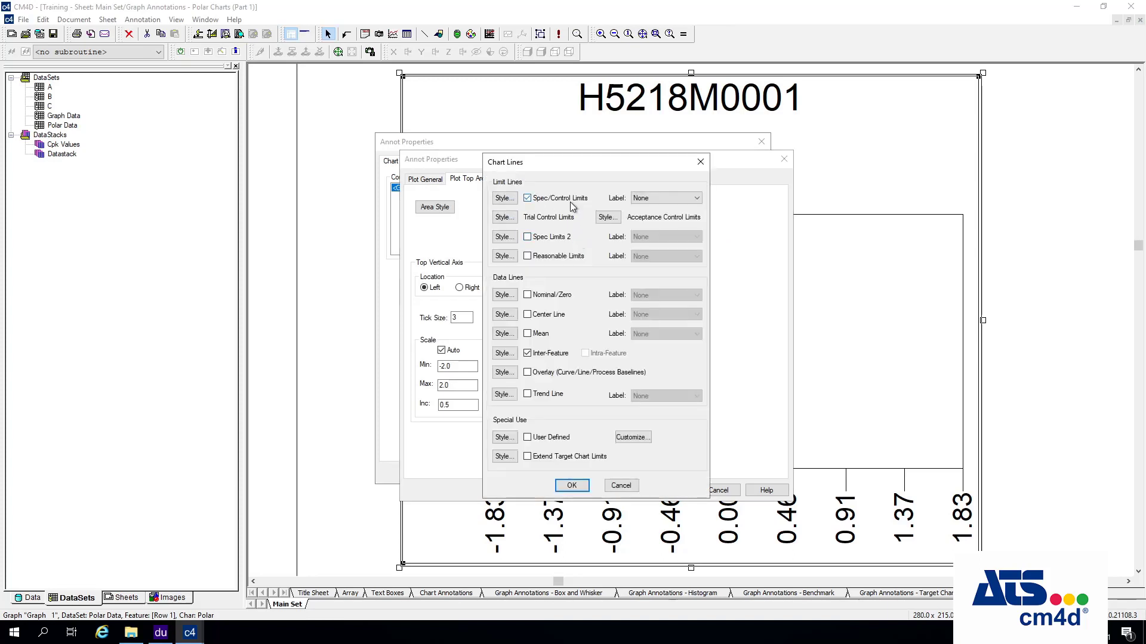
pyautogui.click(503, 198)
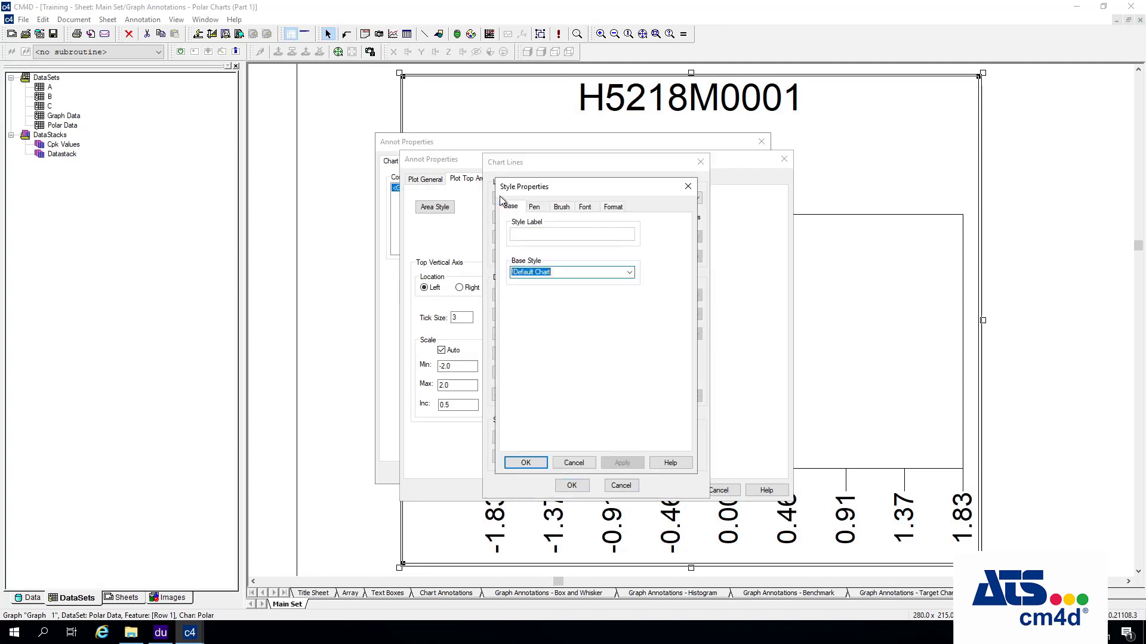
pyautogui.click(535, 208)
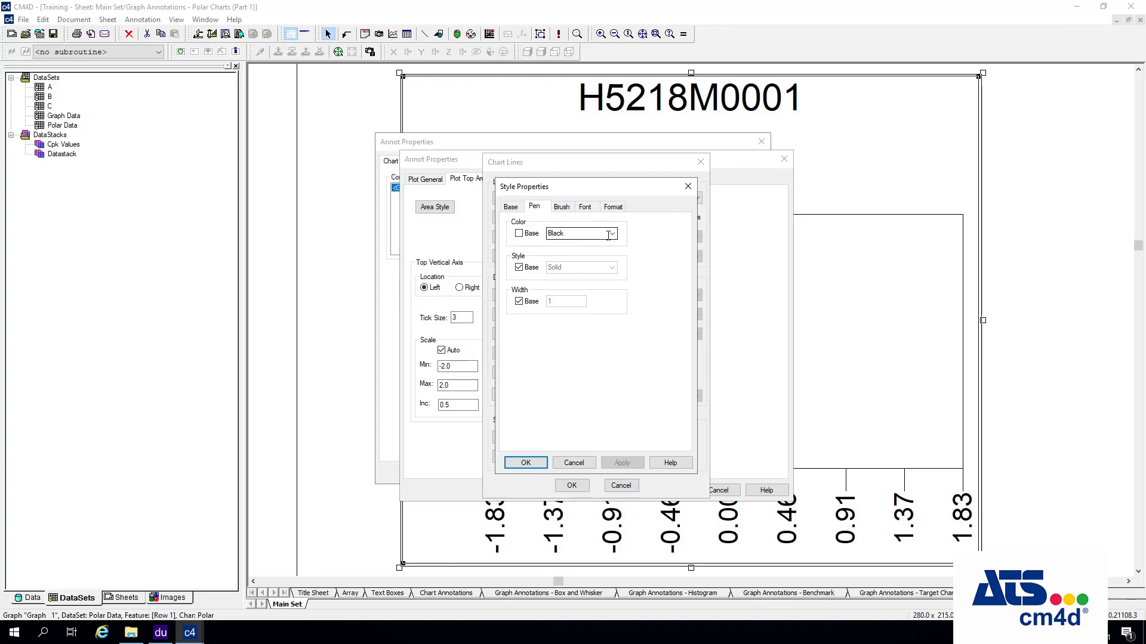
pyautogui.click(608, 236)
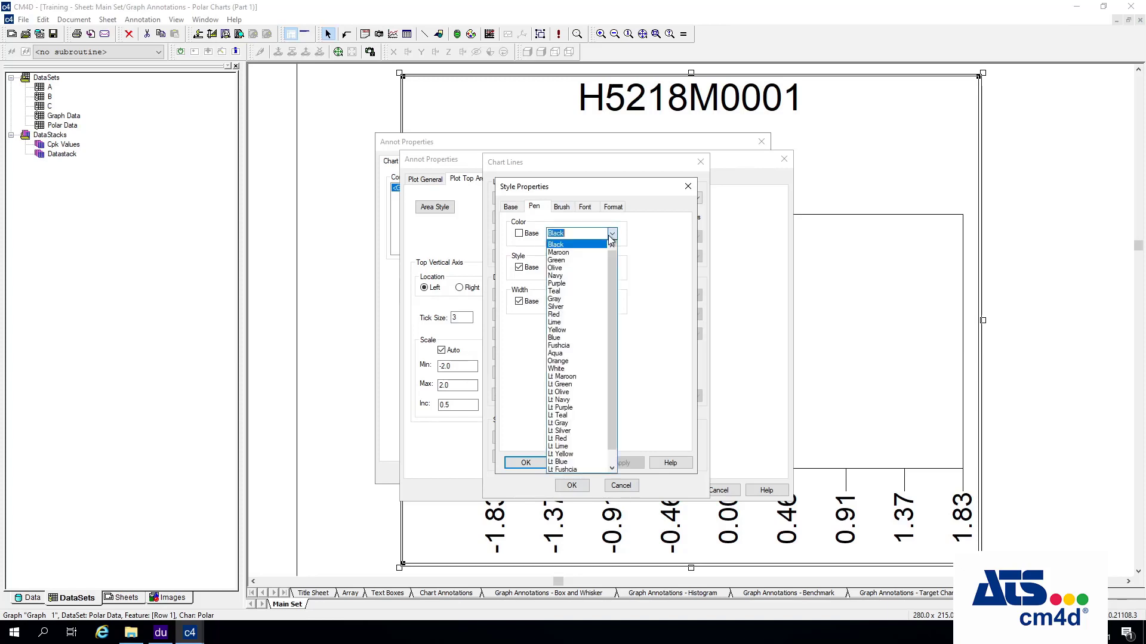
pyautogui.click(564, 315)
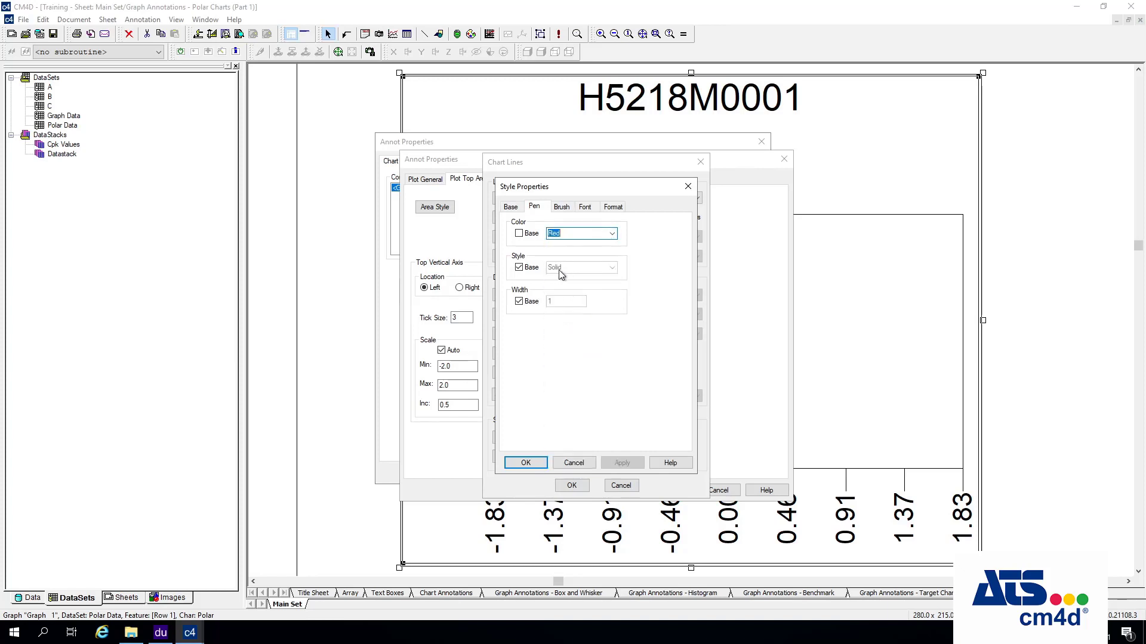
pyautogui.click(518, 267)
pyautogui.click(611, 268)
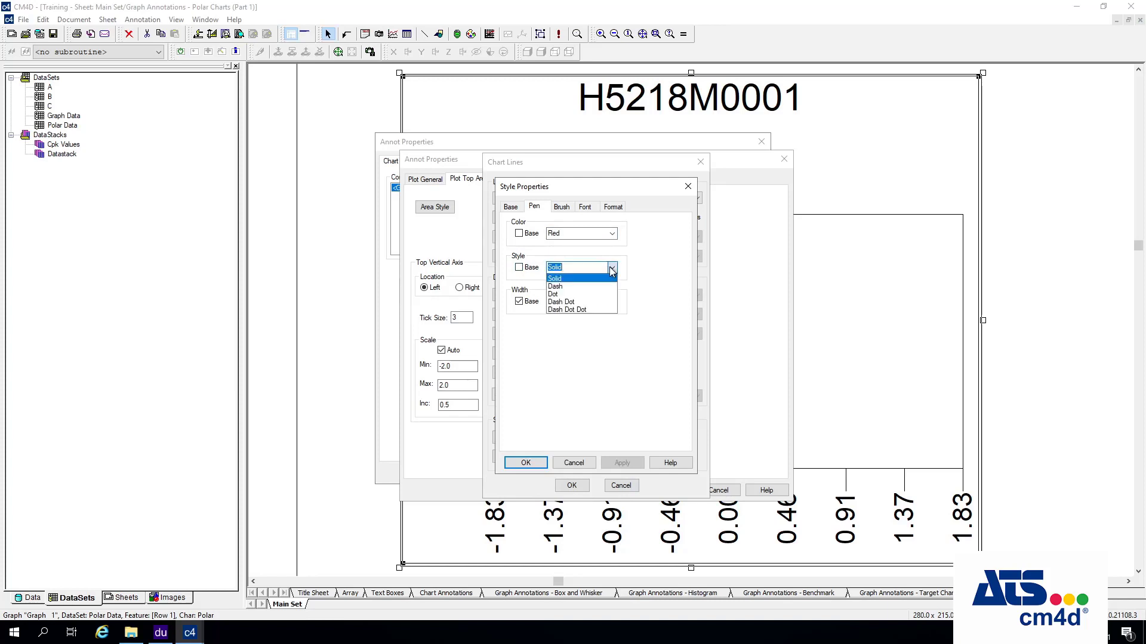
pyautogui.click(576, 294)
pyautogui.click(537, 463)
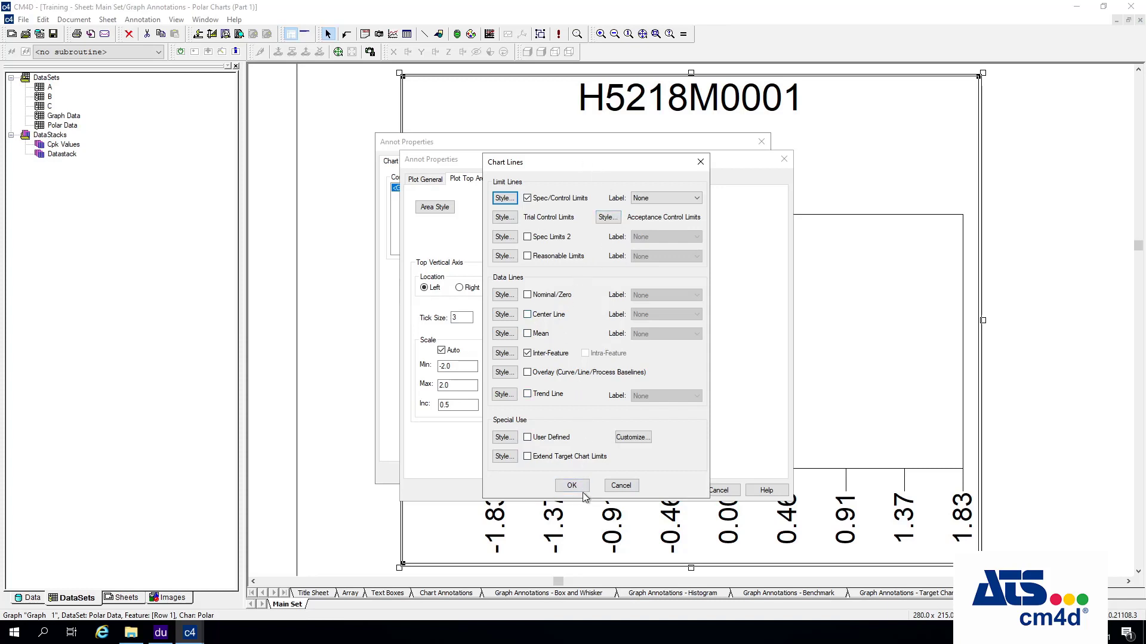
# - Turn on the Nominal/Zero data line and apply all the plot changes to the graph
pyautogui.click(544, 294)
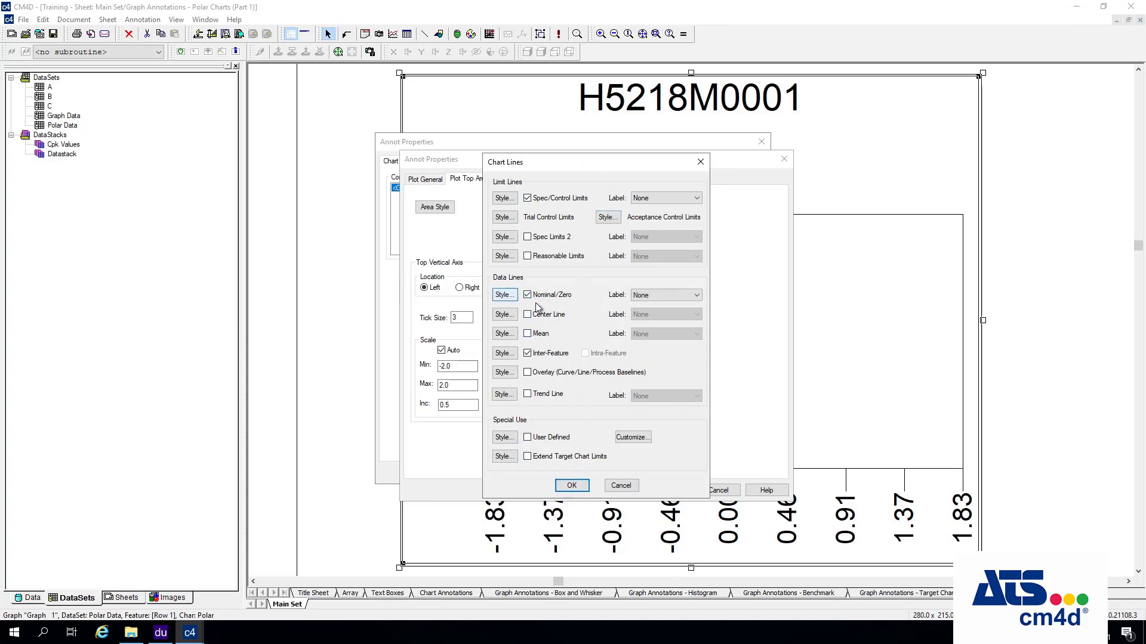
pyautogui.click(582, 487)
pyautogui.click(670, 490)
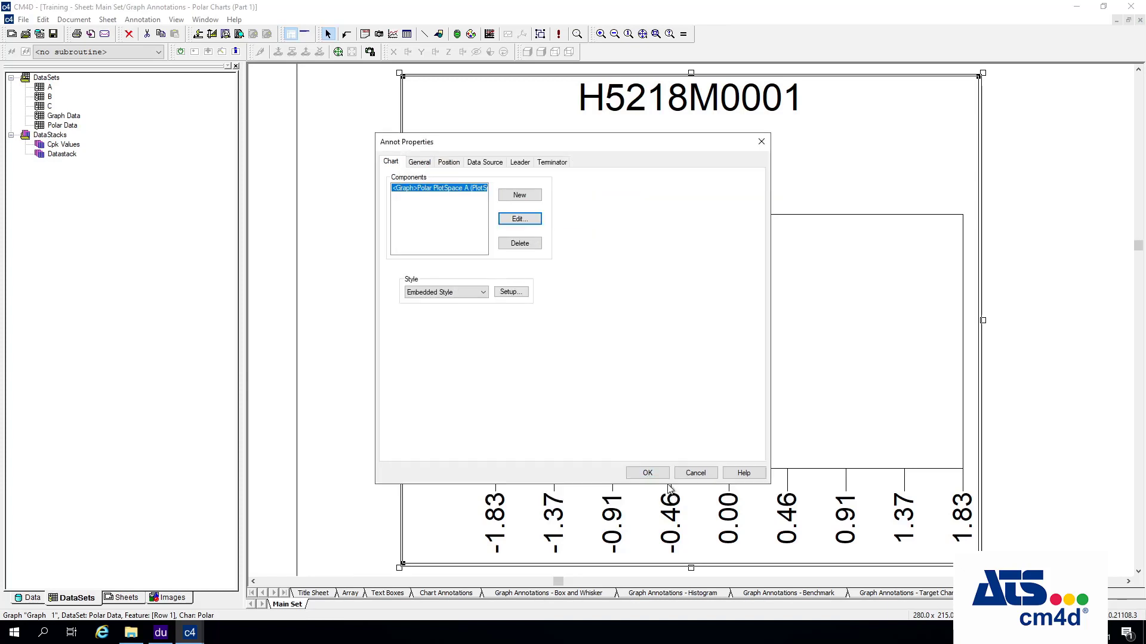
pyautogui.click(648, 472)
pyautogui.click(655, 473)
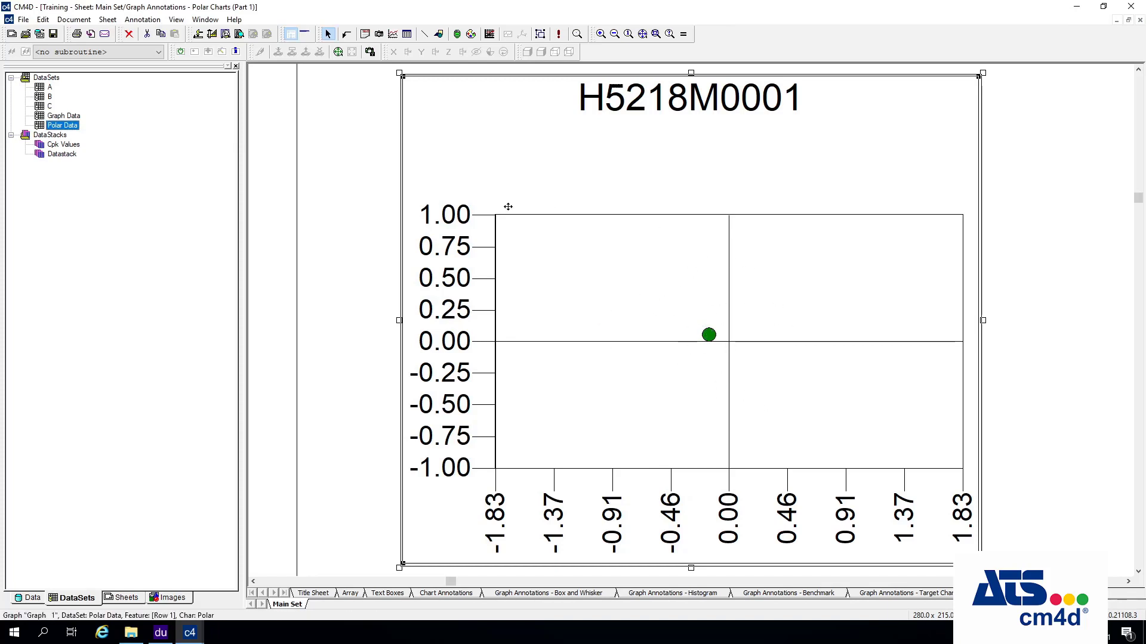
# - Enable Display Miniball Limit in the polar chart settings of the H5218M0001 graph
pyautogui.rightClick(568, 191)
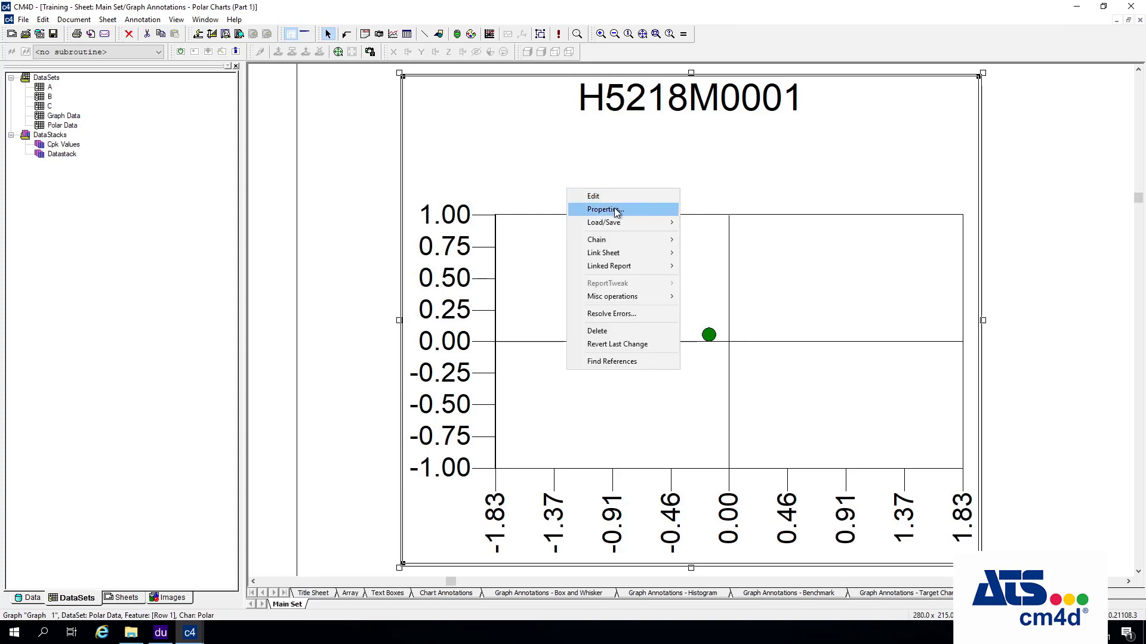
pyautogui.click(616, 212)
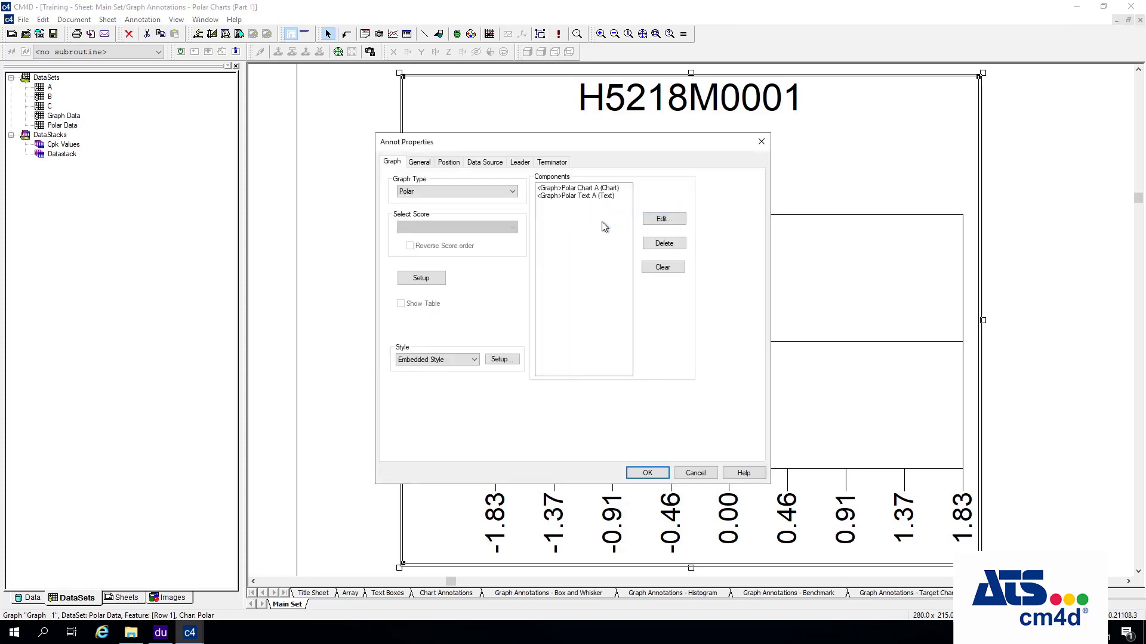
pyautogui.click(427, 282)
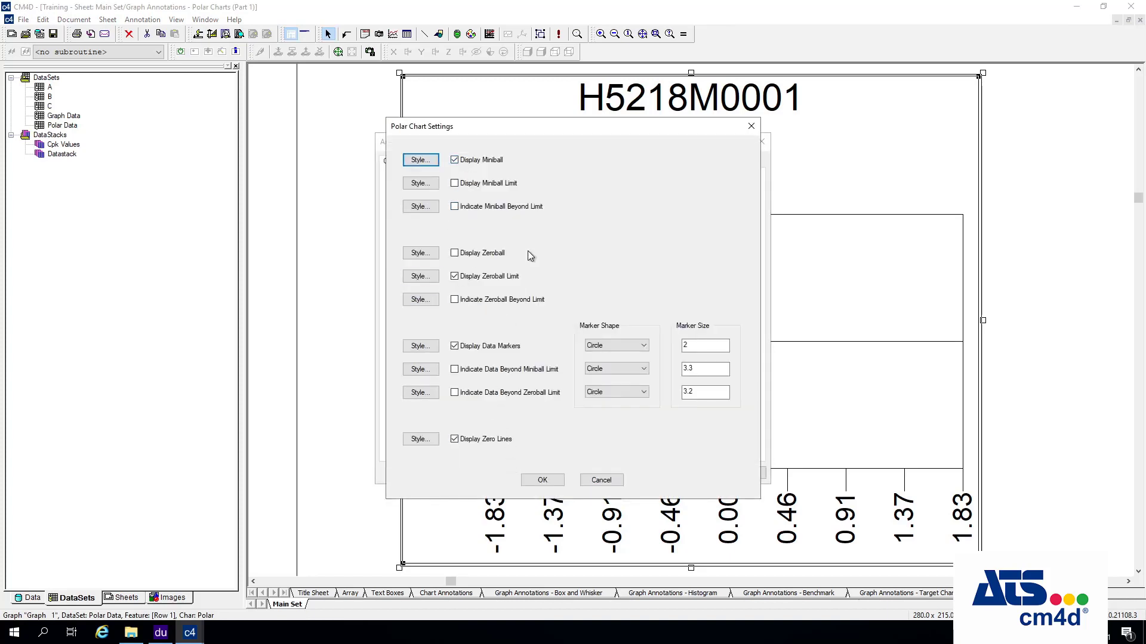
pyautogui.moveTo(621, 130); pyautogui.dragTo(472, 147)
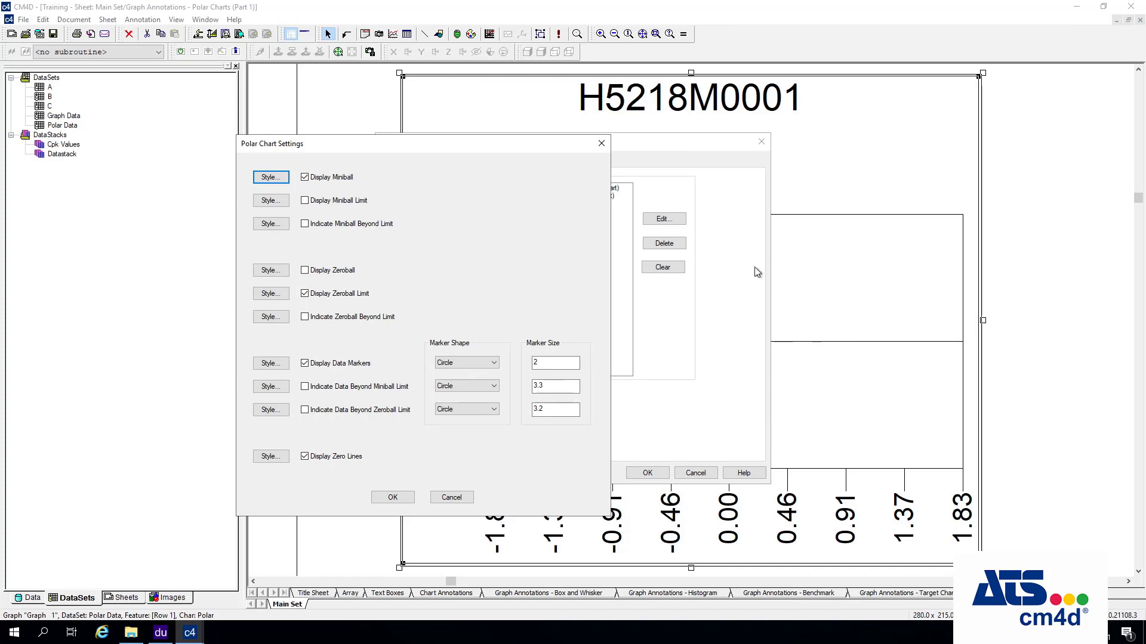
pyautogui.click(308, 200)
# - Give the Display Miniball Limit style its own pen color of Red in the polar chart settings
pyautogui.click(274, 201)
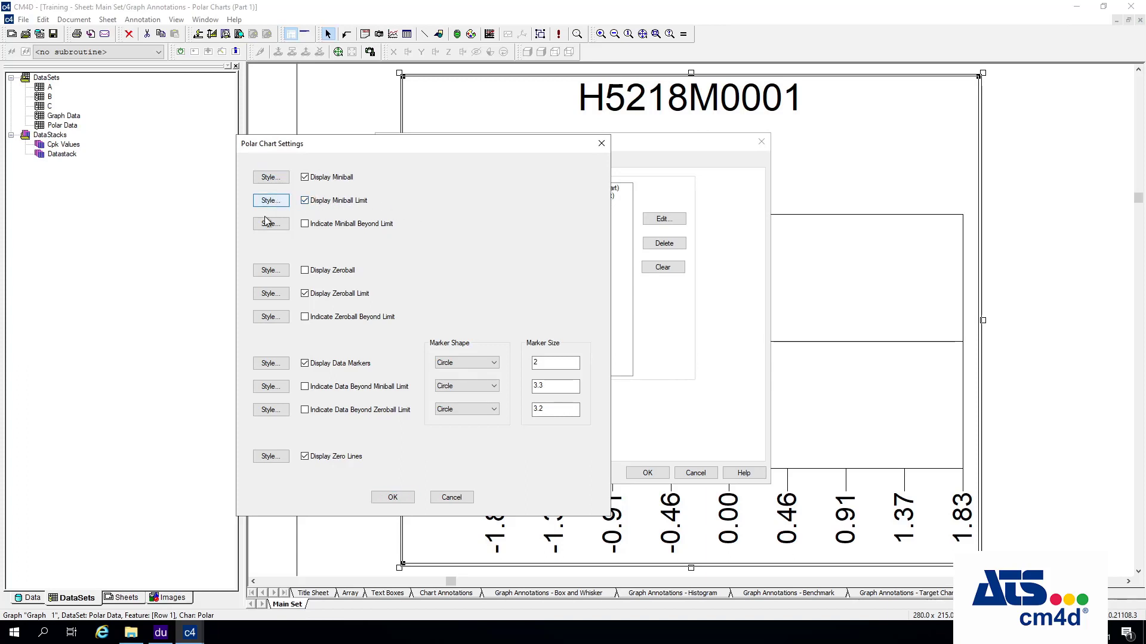
pyautogui.click(278, 203)
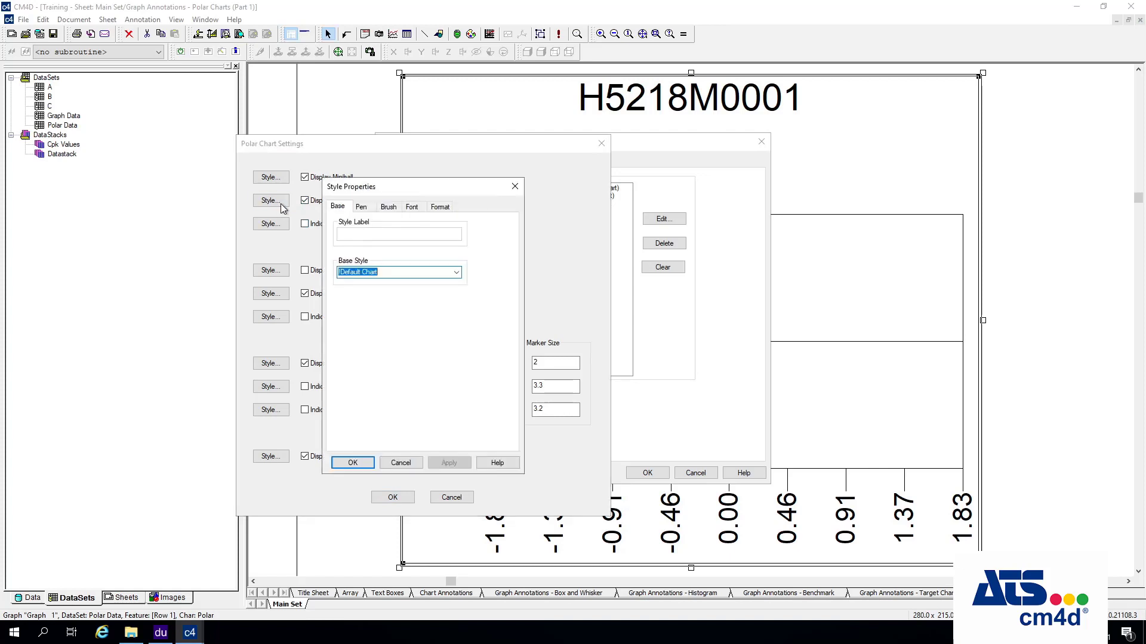
pyautogui.click(362, 207)
pyautogui.click(359, 234)
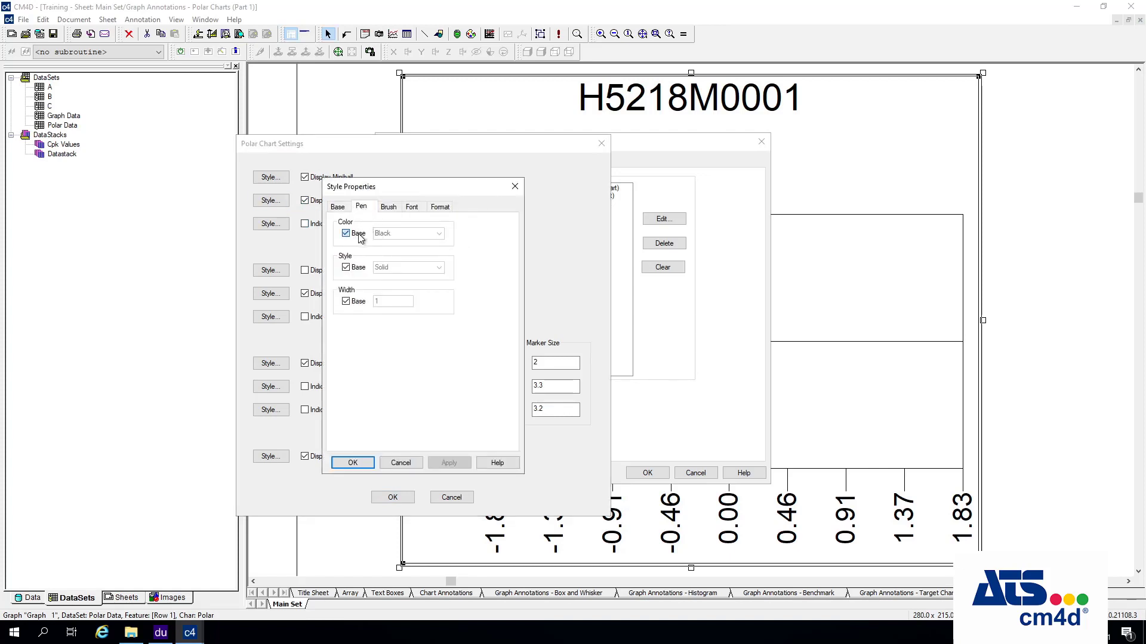
pyautogui.click(439, 234)
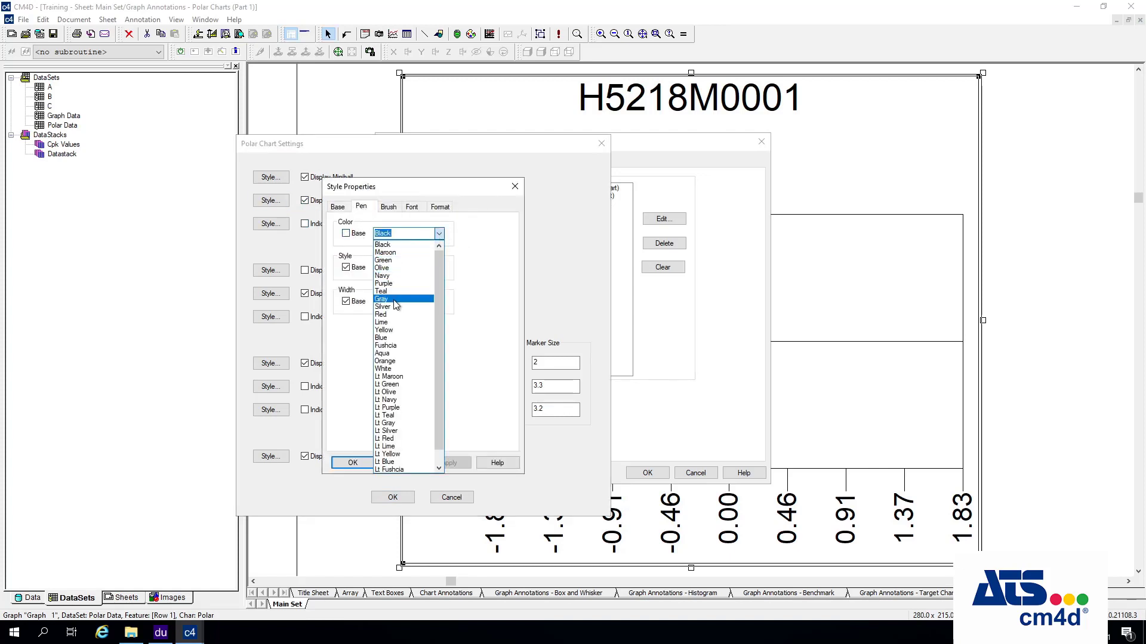
pyautogui.click(391, 314)
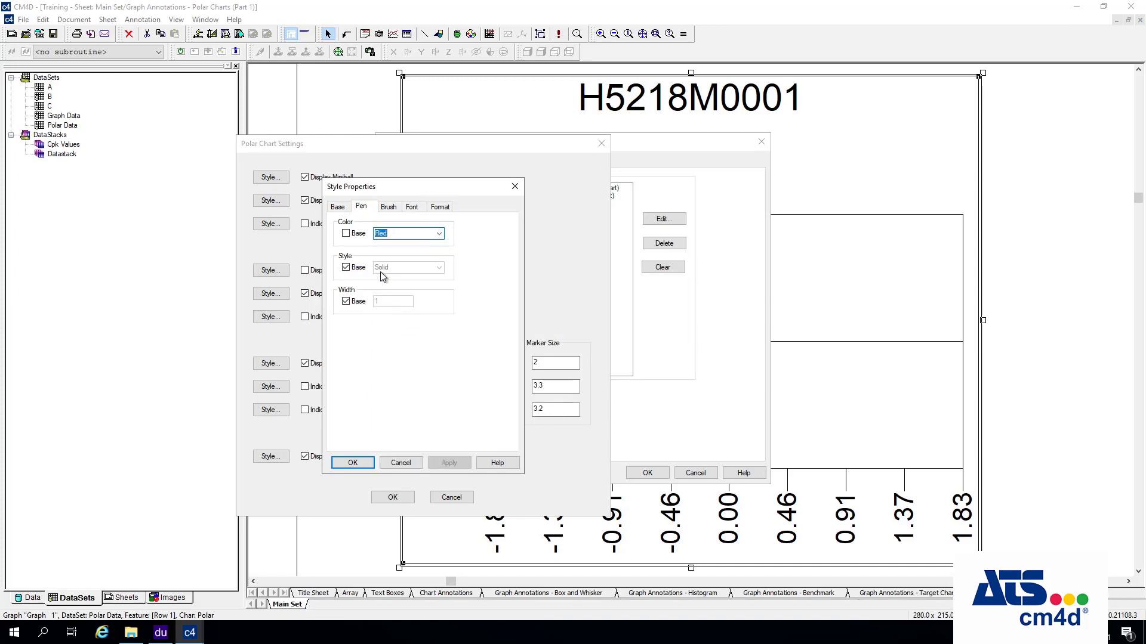
# - Set the miniball limit's pen style to Dash and apply the polar chart settings to the graph
pyautogui.click(357, 267)
pyautogui.click(439, 267)
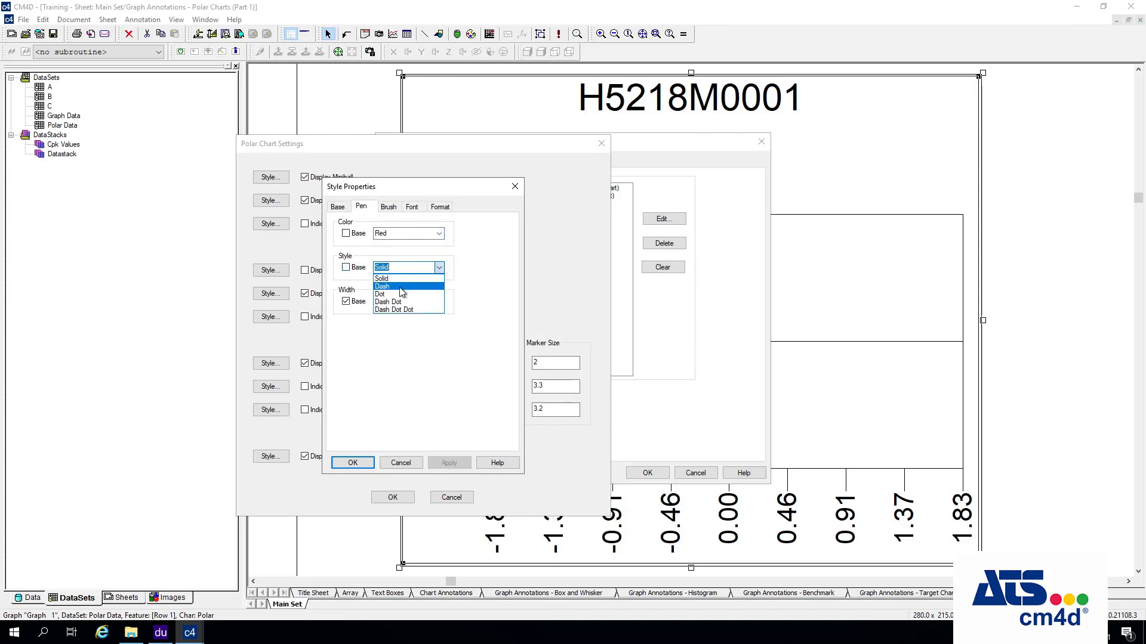
pyautogui.click(404, 287)
pyautogui.click(361, 462)
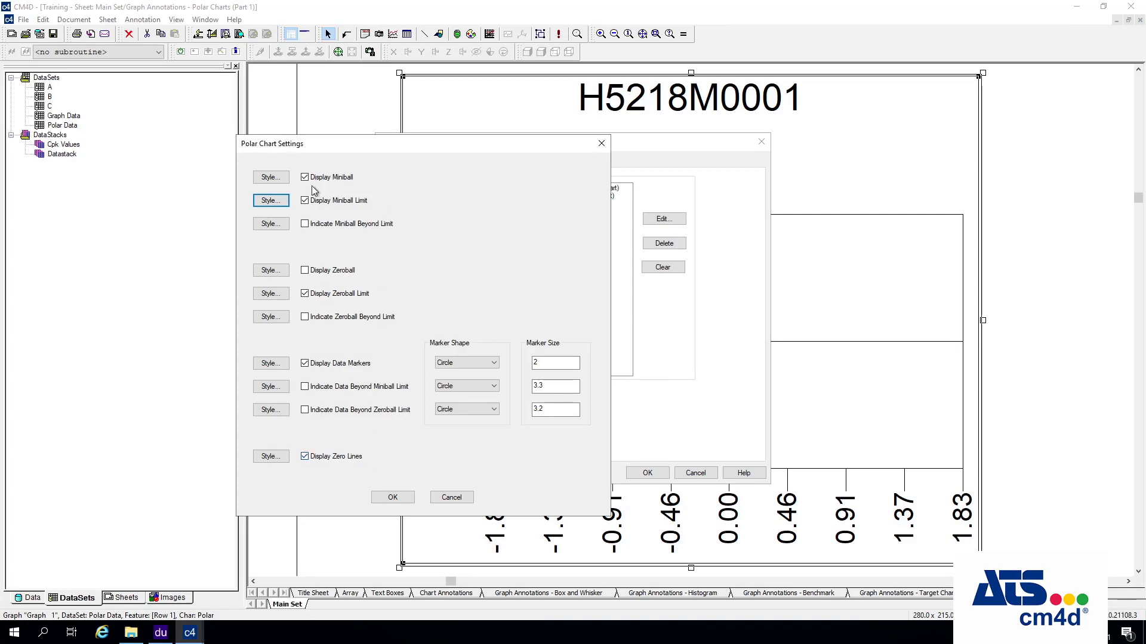
pyautogui.click(393, 498)
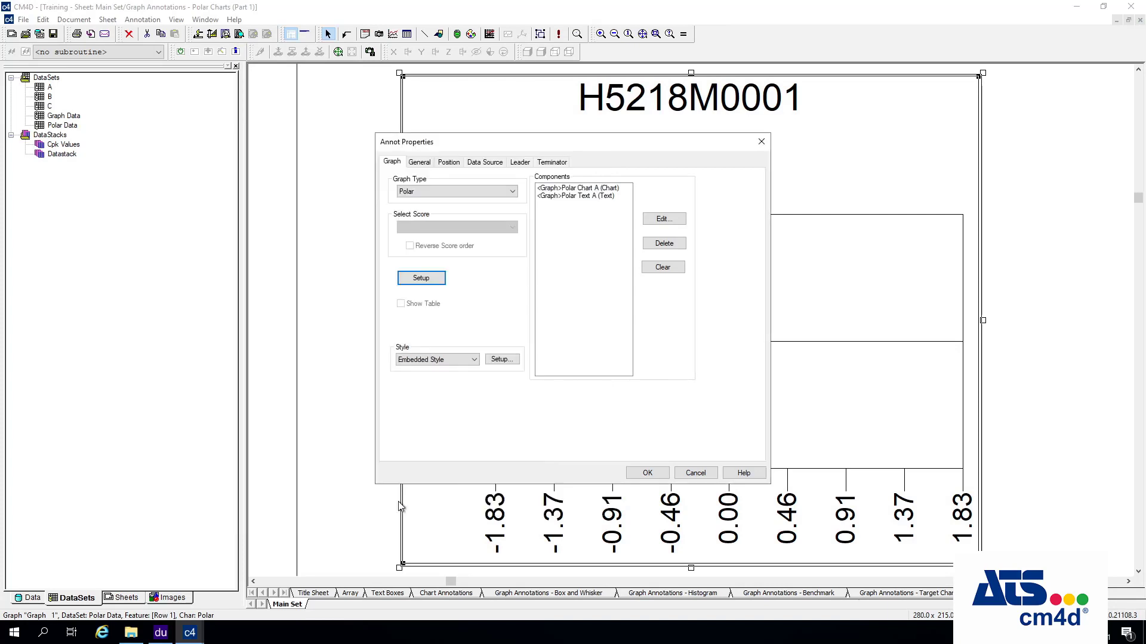
pyautogui.click(646, 473)
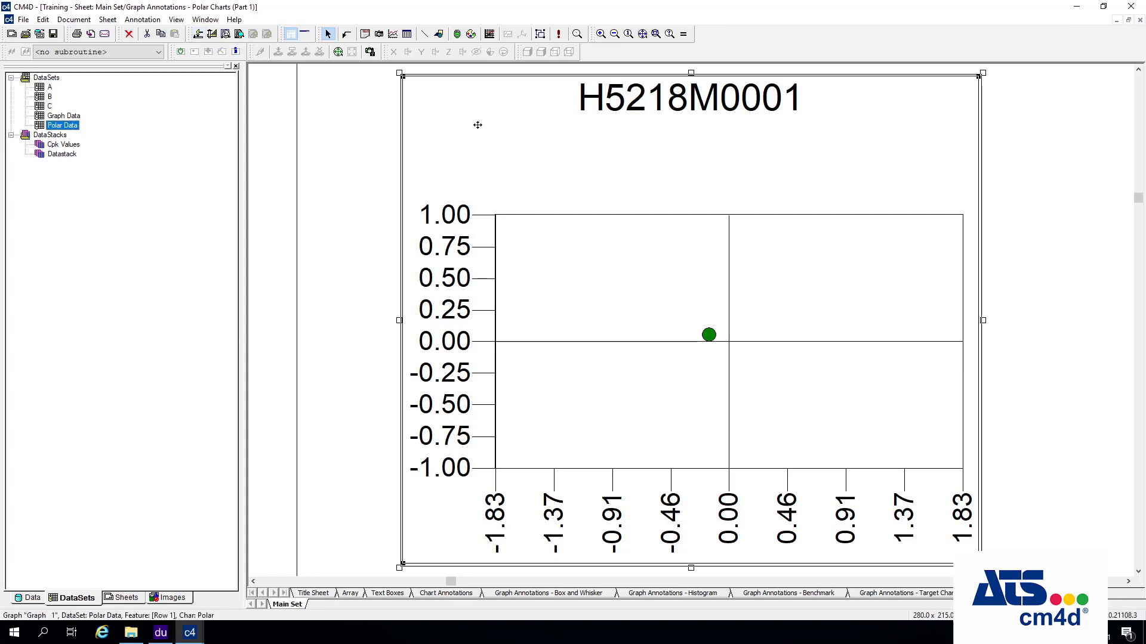
# - Open the Feature Editor for H5218M0001 and expand the limits of its Default Baseline
pyautogui.click(302, 93)
pyautogui.click(573, 144)
pyautogui.click(198, 33)
pyautogui.click(415, 186)
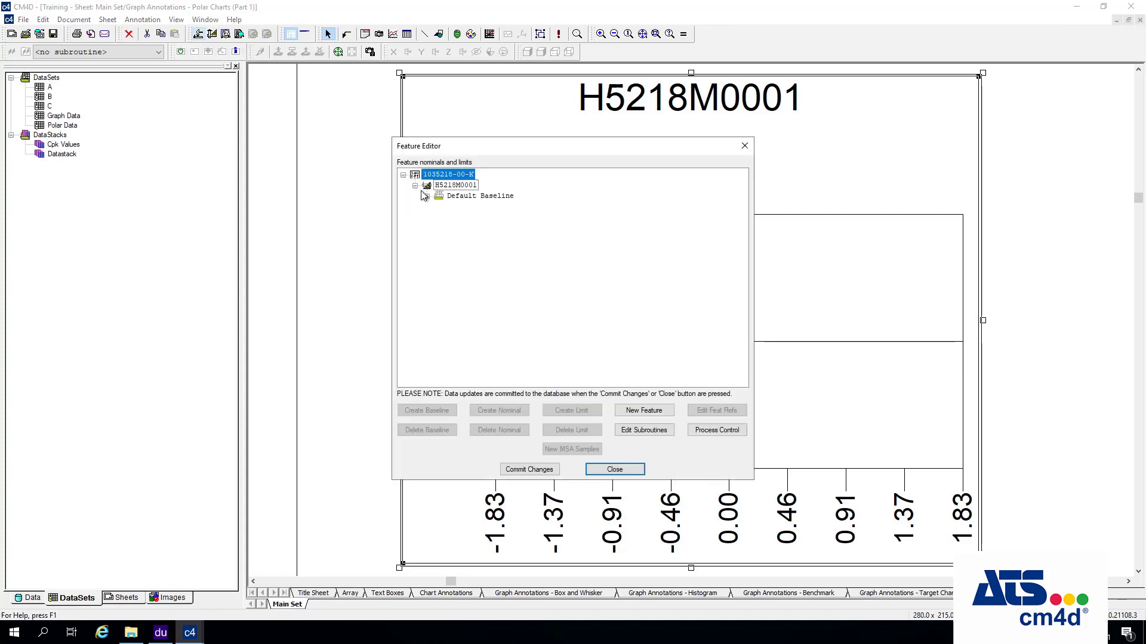
pyautogui.click(427, 197)
pyautogui.click(439, 217)
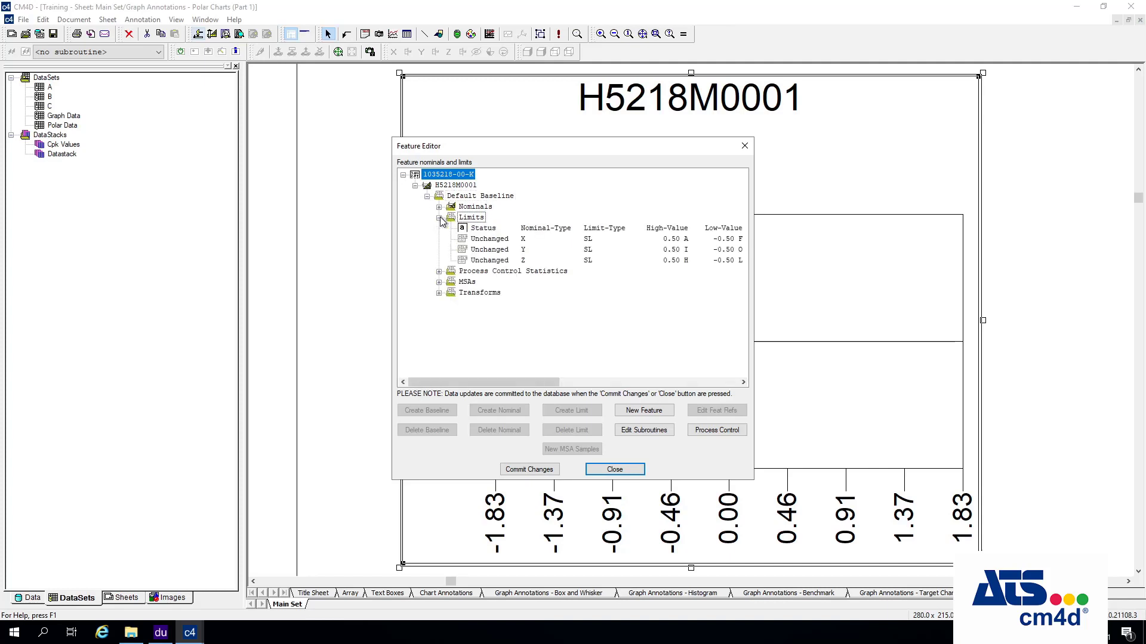
# - Start a new limit on the Default Baseline with nominal type Polar and limit type Spec Limit
pyautogui.click(471, 218)
pyautogui.click(583, 412)
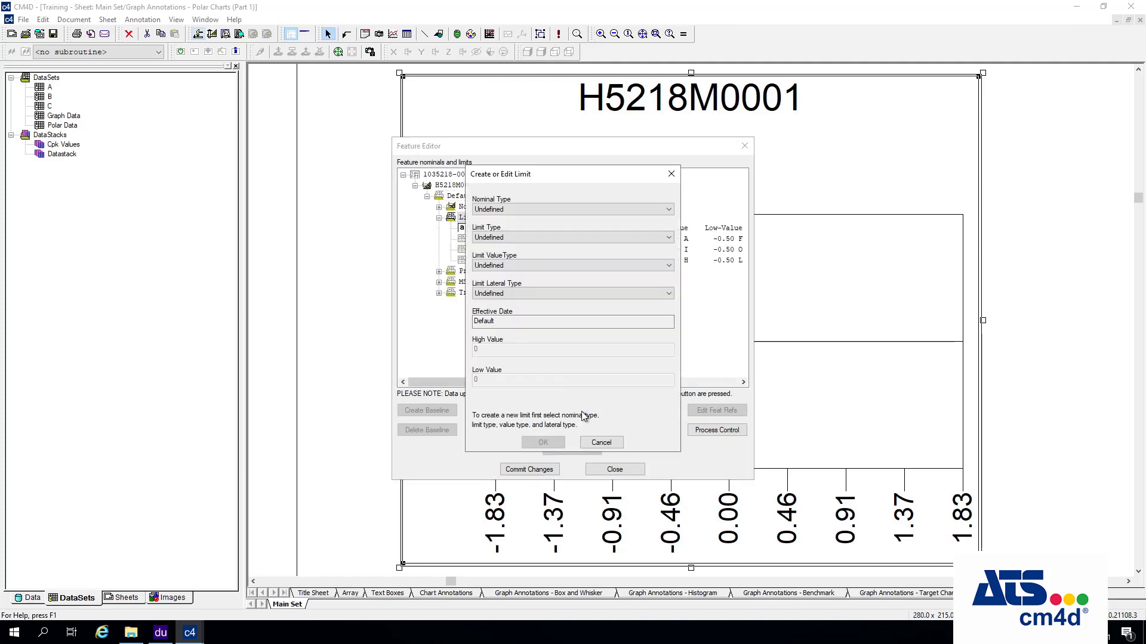
pyautogui.click(531, 210)
pyautogui.click(481, 259)
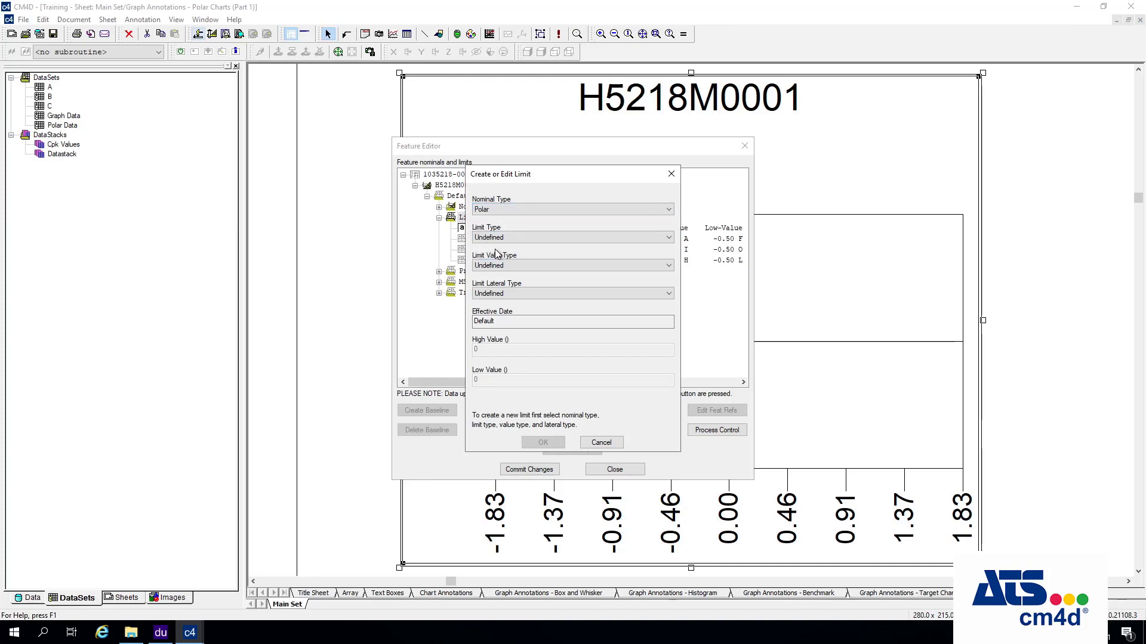
pyautogui.click(507, 238)
pyautogui.click(507, 256)
# - Create the Polar spec limit with value type Absolute, lateral type UnilateralHi and a high value of 1
pyautogui.click(509, 266)
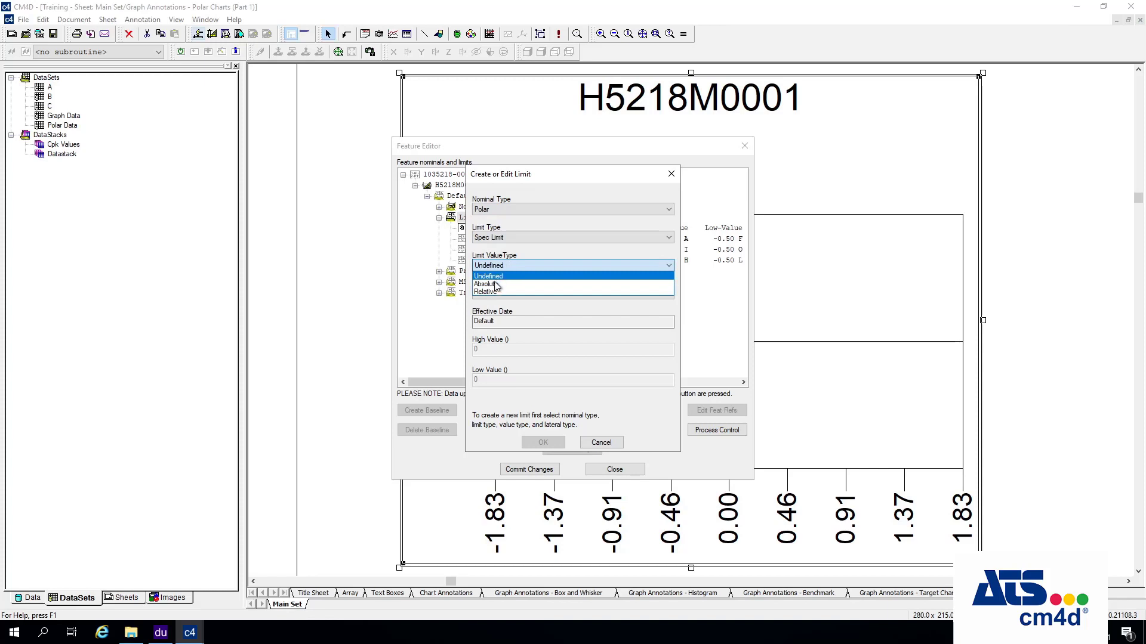
pyautogui.click(497, 284)
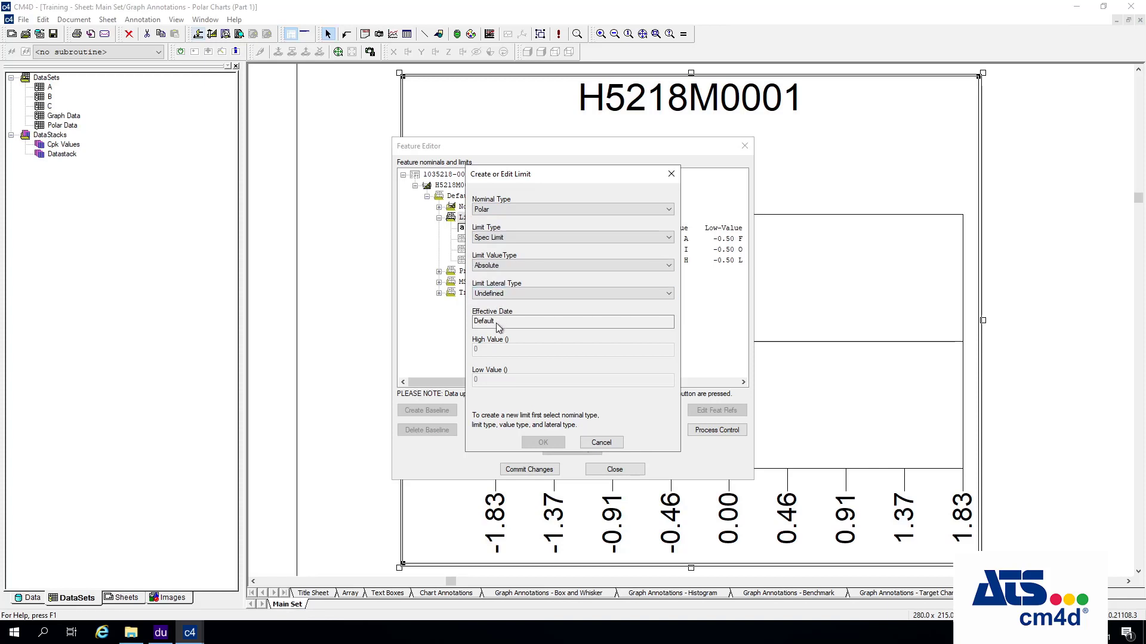
pyautogui.click(500, 295)
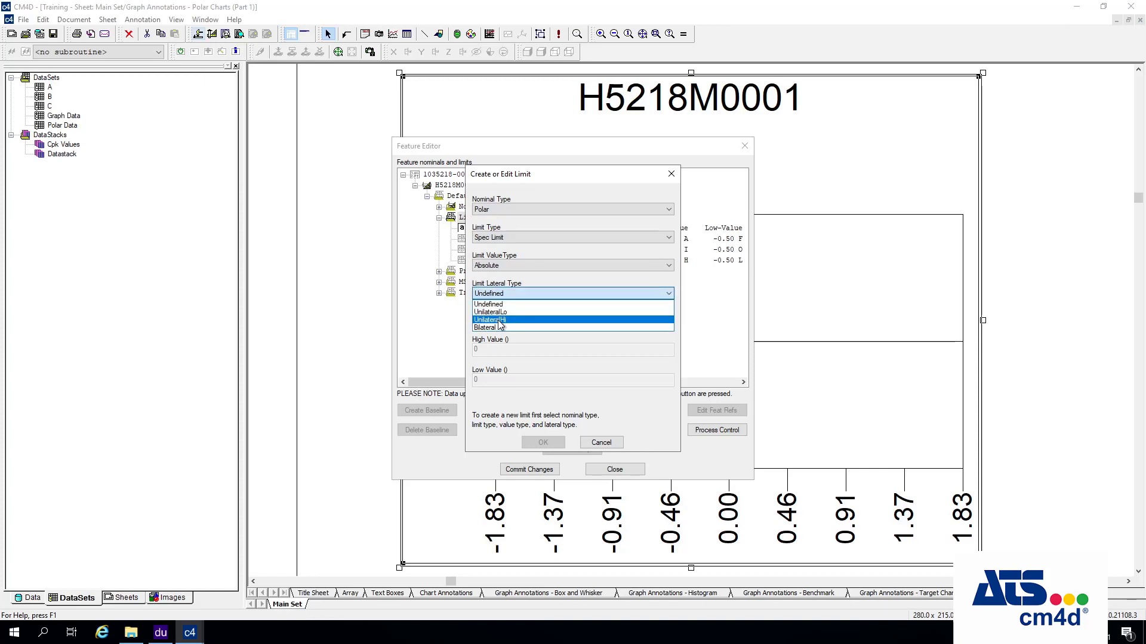
pyautogui.click(490, 320)
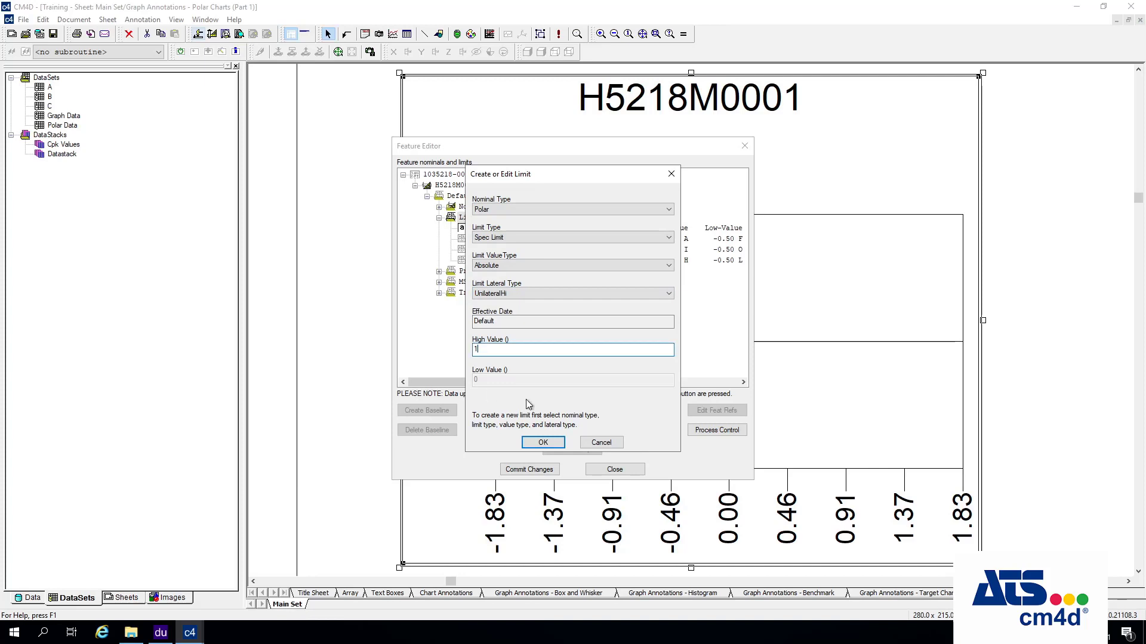
pyautogui.click(547, 443)
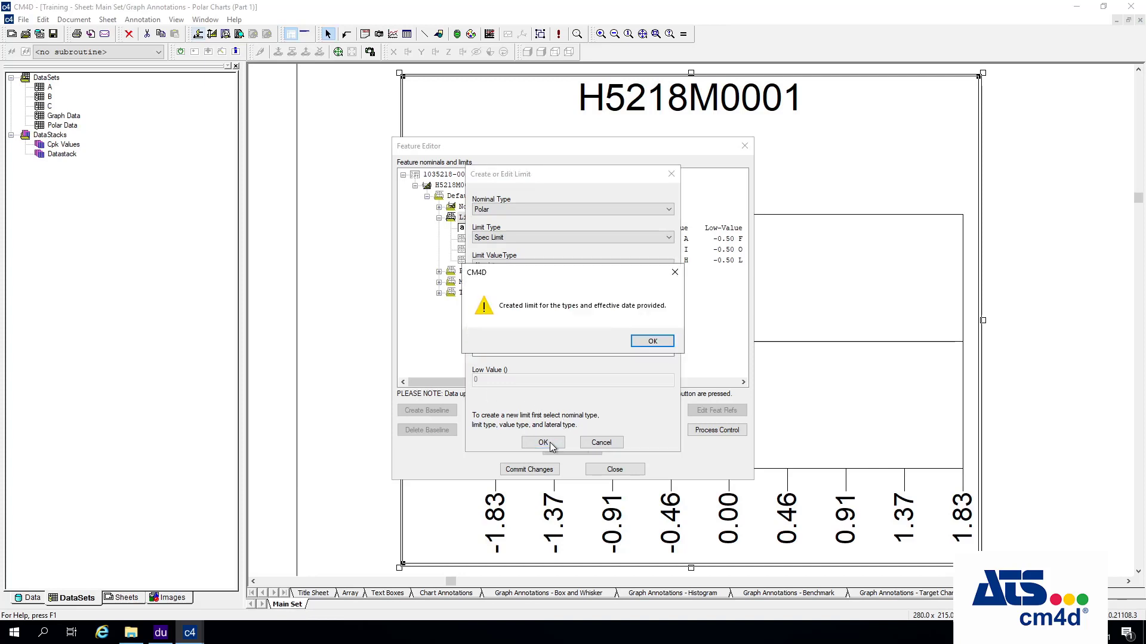
pyautogui.click(657, 343)
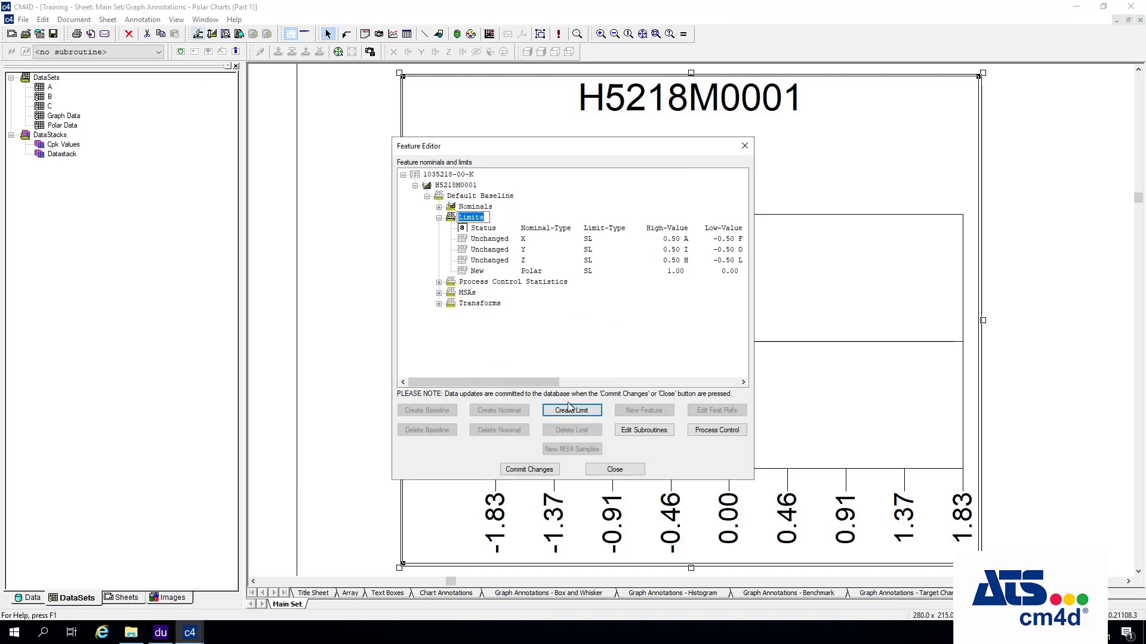
# - Start another limit on the Default Baseline with nominal type Polar and limit type Spec Limit 2
pyautogui.click(574, 411)
pyautogui.click(509, 209)
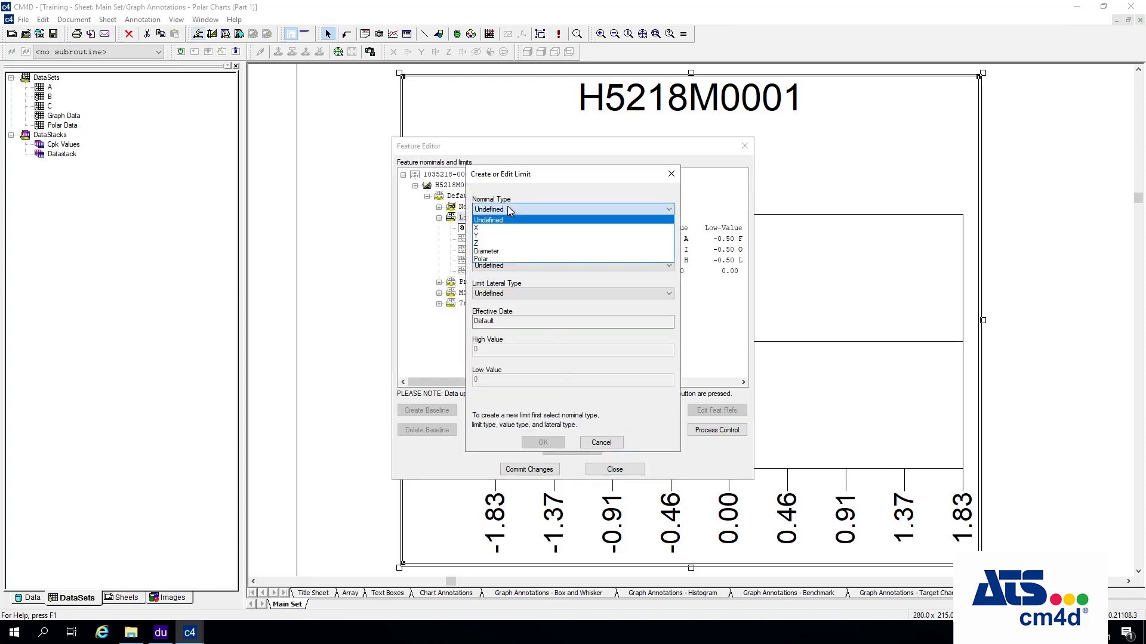
pyautogui.click(481, 258)
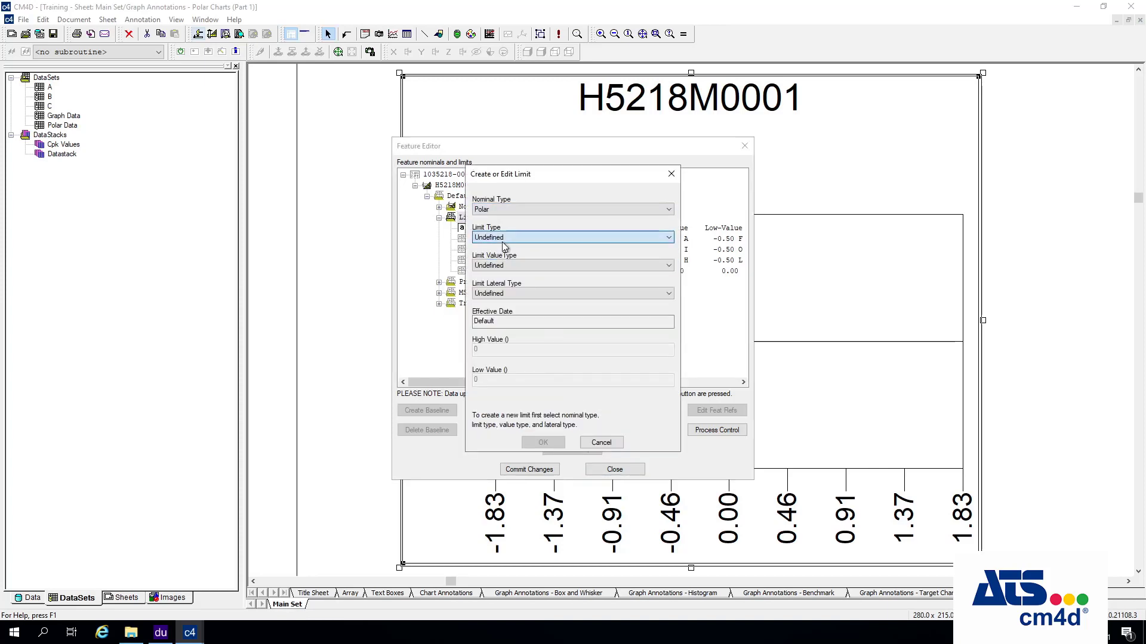
pyautogui.click(505, 237)
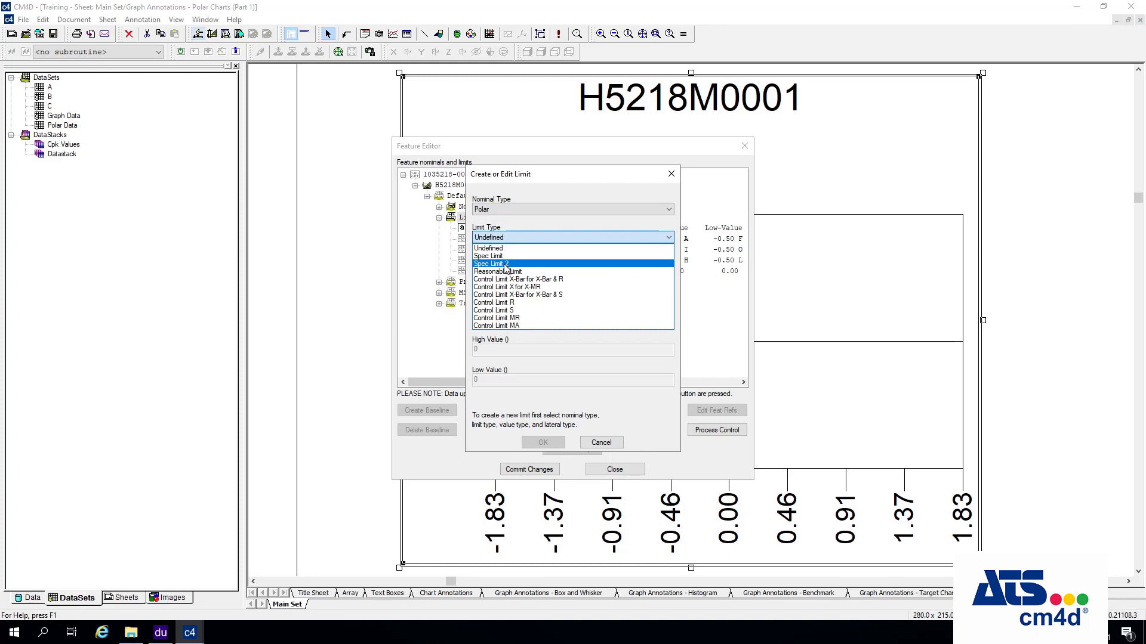
pyautogui.click(505, 264)
# - Create the Polar Spec Limit 2 as Absolute and UnilateralHi with a high value of 1, and close the Feature Editor
pyautogui.click(506, 266)
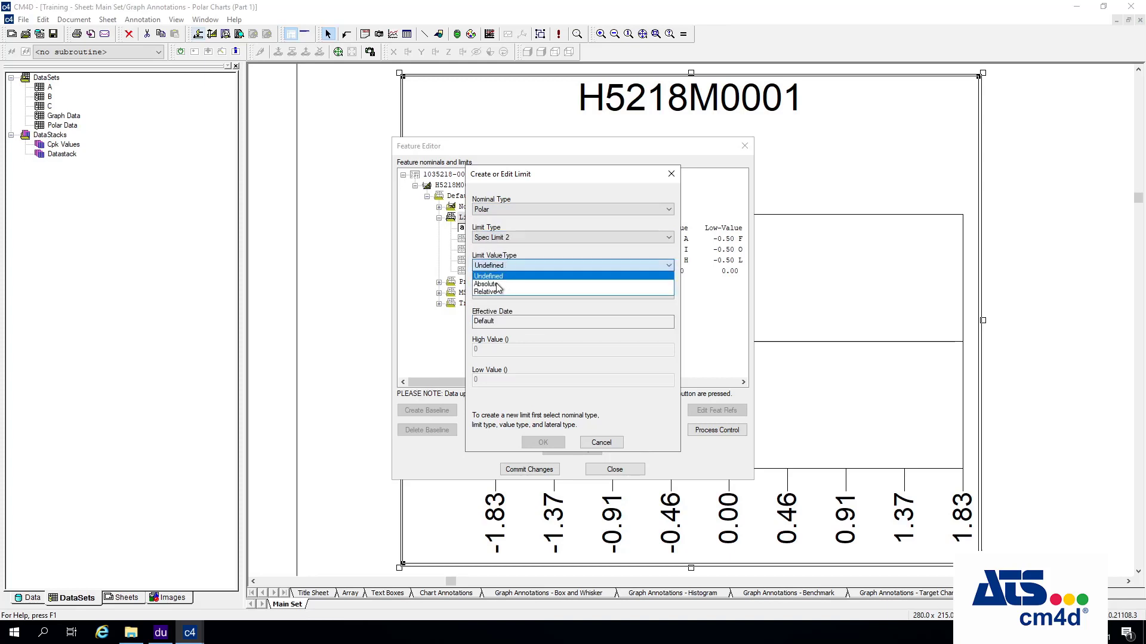
pyautogui.click(495, 285)
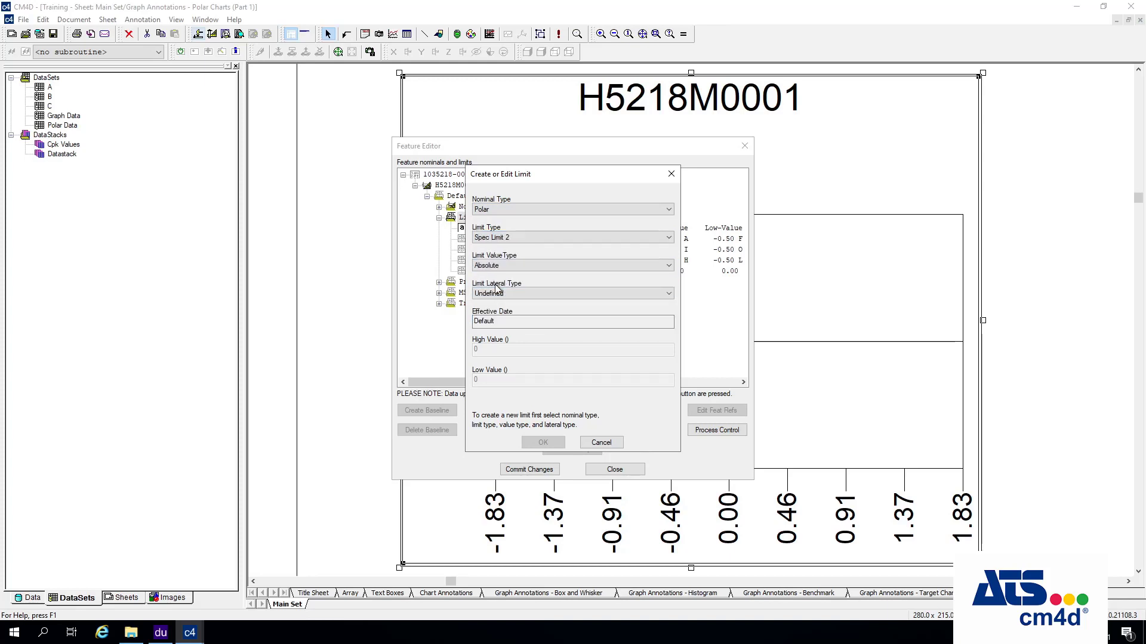
pyautogui.click(493, 293)
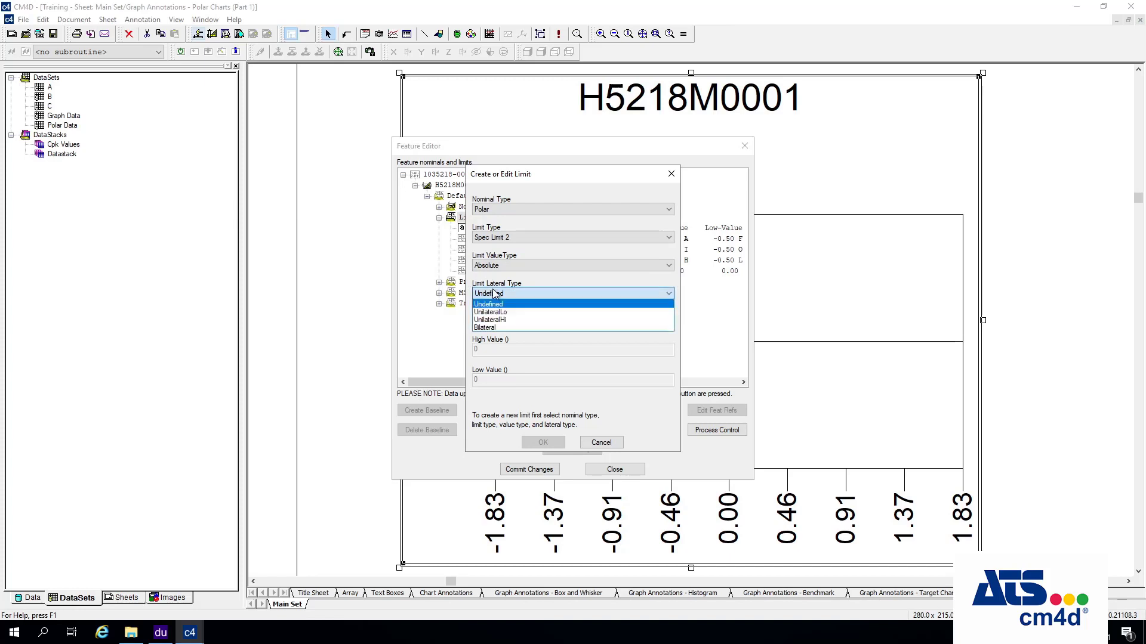
pyautogui.click(489, 316)
pyautogui.click(485, 352)
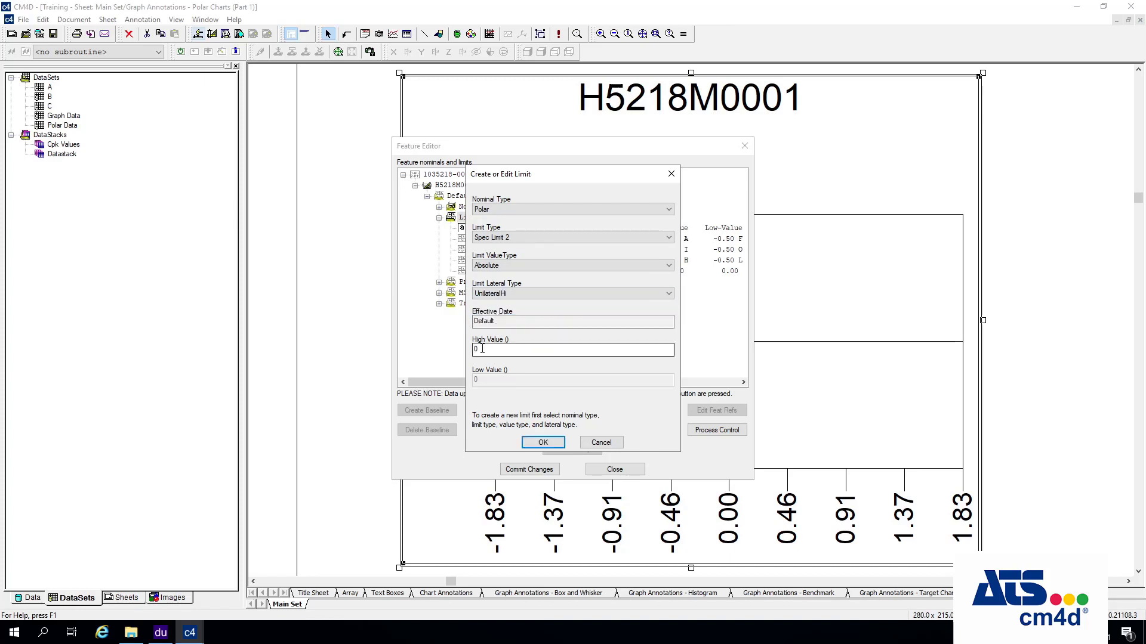
pyautogui.click(540, 443)
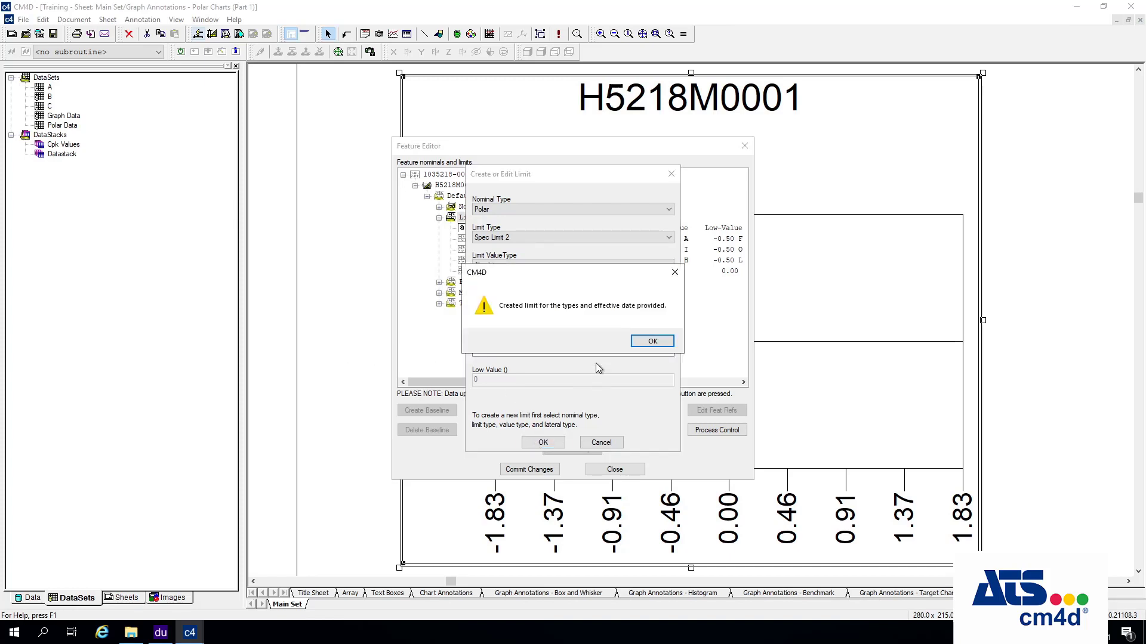
pyautogui.click(637, 345)
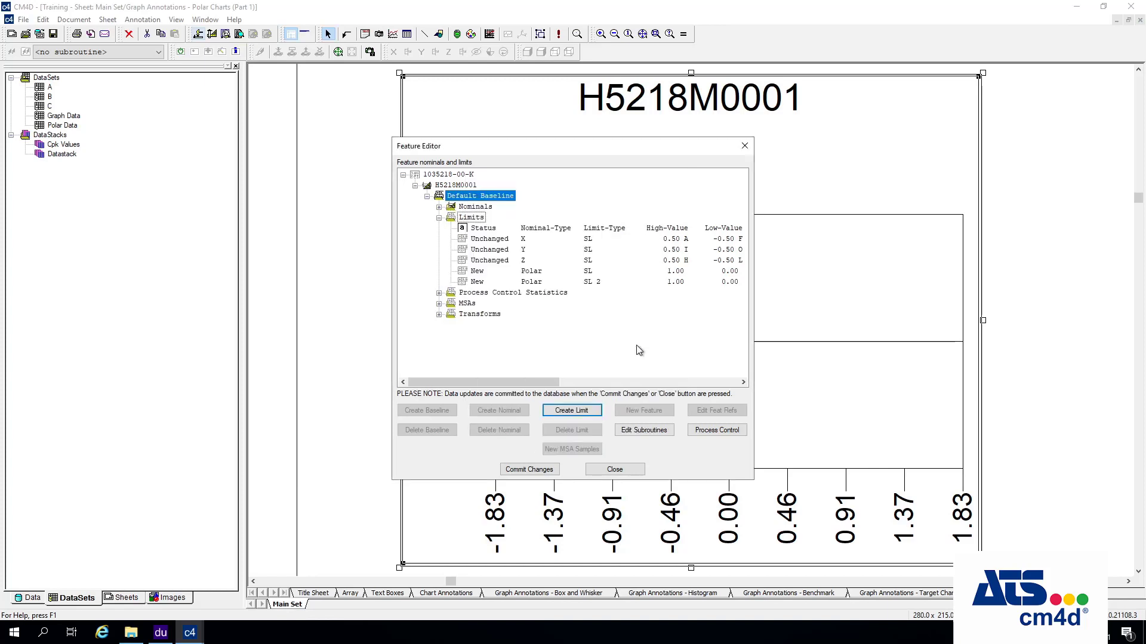
pyautogui.click(608, 470)
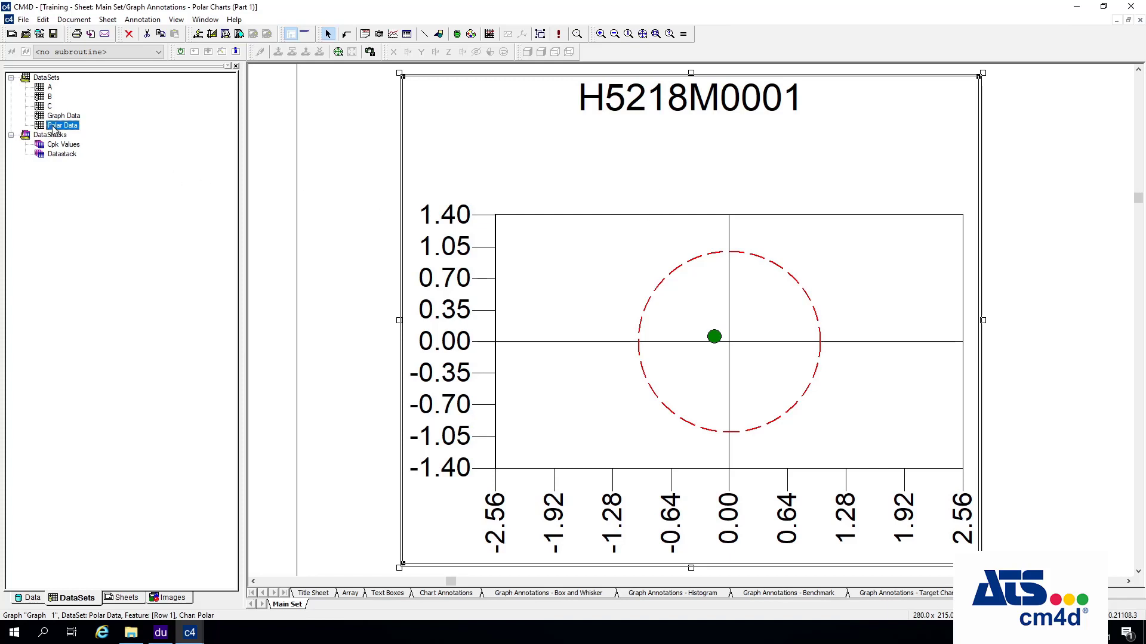
# - Enable Display Zeroball in the H5218M0001 graph's polar chart settings and apply the change
pyautogui.rightClick(511, 182)
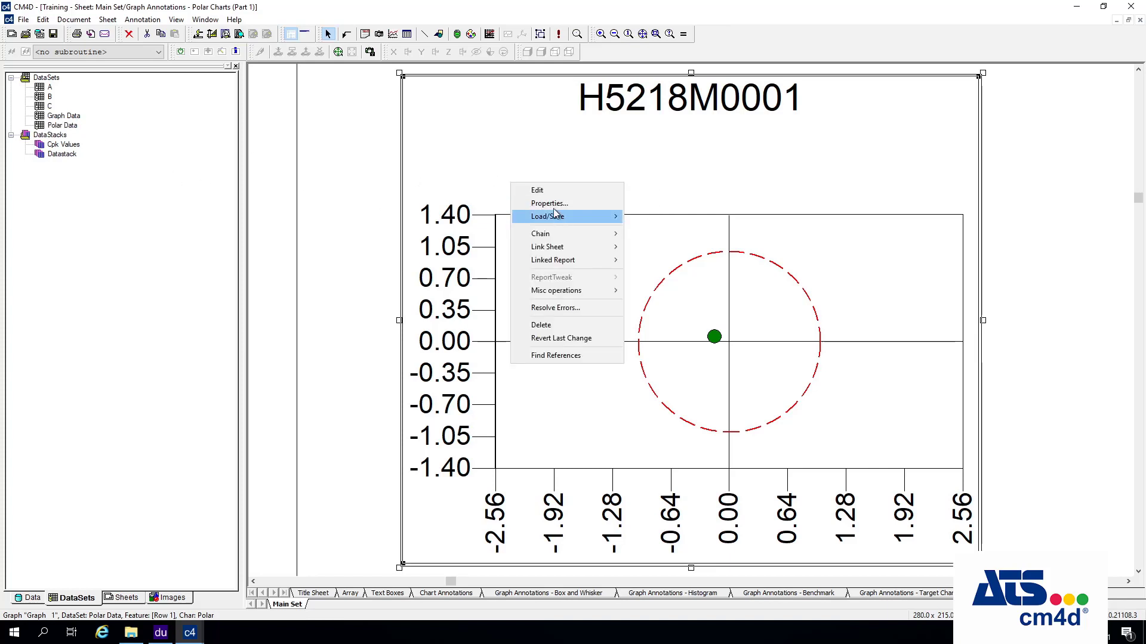
pyautogui.click(557, 205)
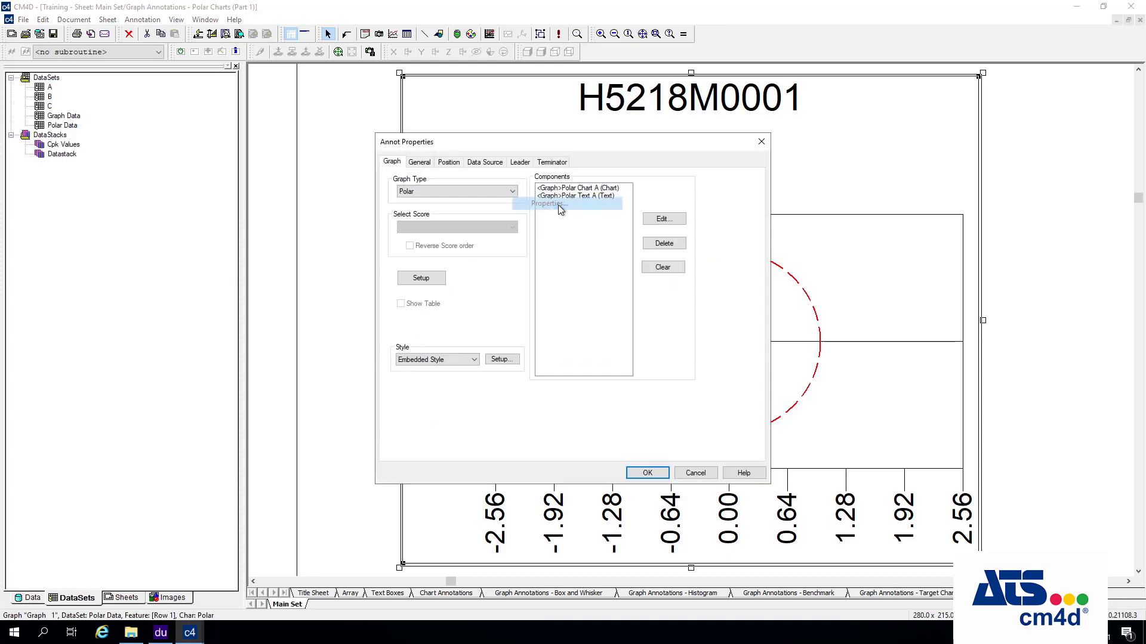
pyautogui.click(428, 279)
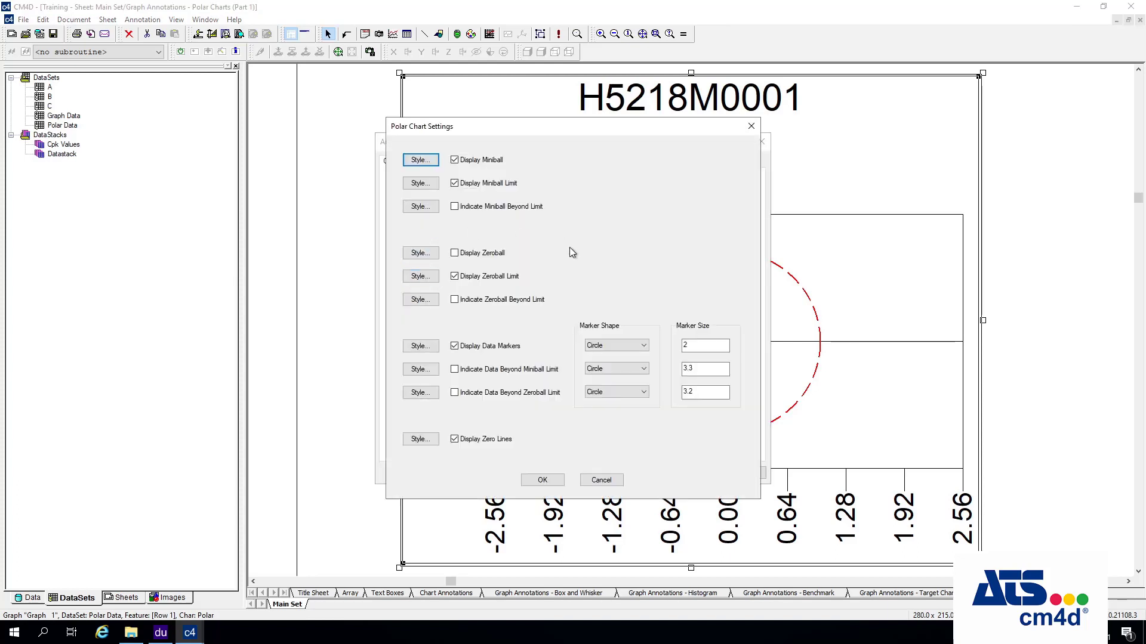
pyautogui.click(475, 254)
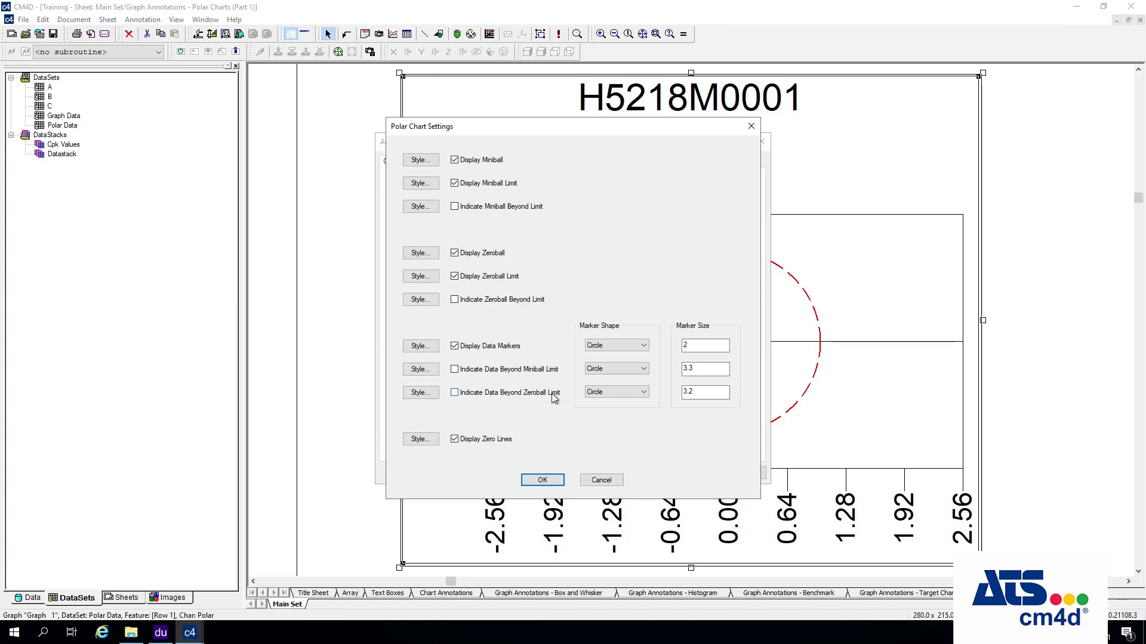
pyautogui.click(542, 480)
pyautogui.click(650, 473)
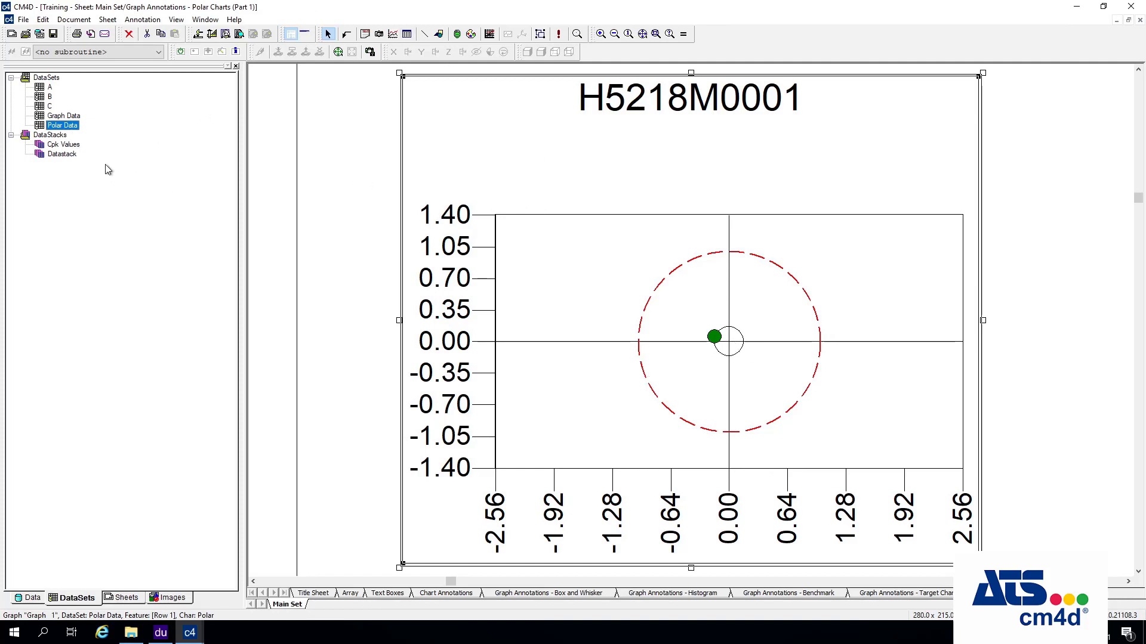
# - Set the Polar Data dataset's sample source to All Samples (In Query)
pyautogui.doubleClick(65, 126)
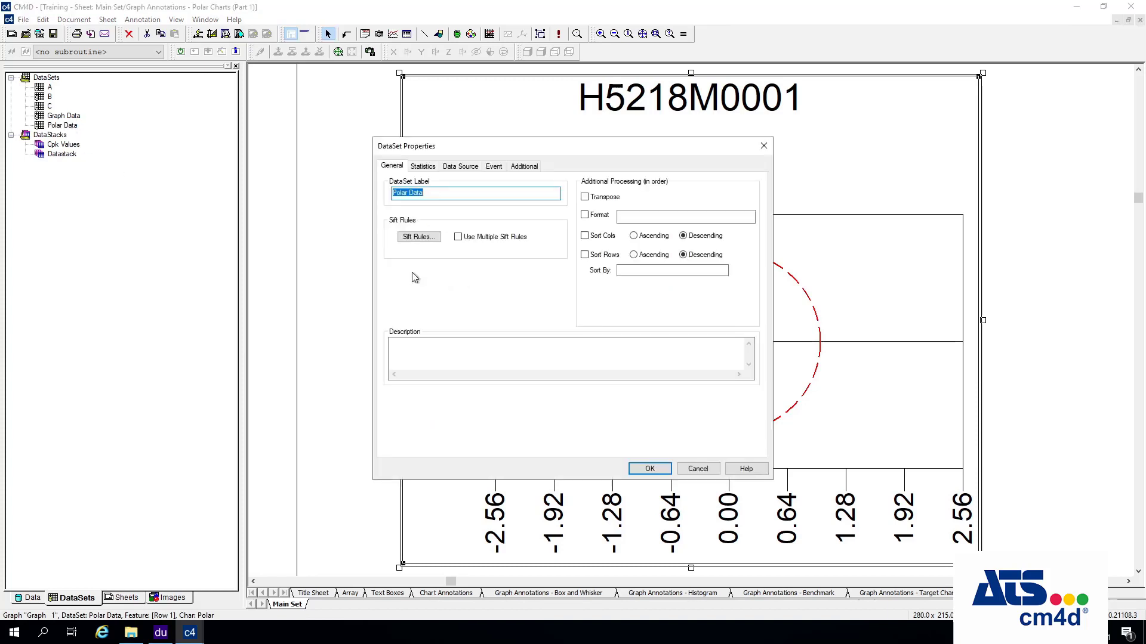
pyautogui.click(460, 167)
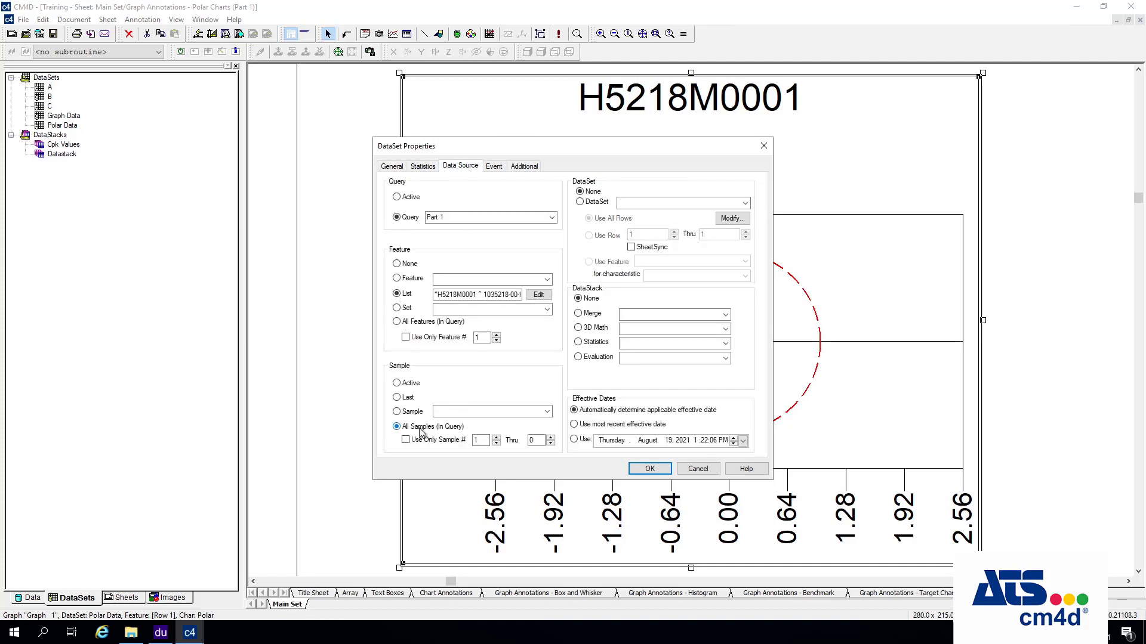
pyautogui.click(650, 469)
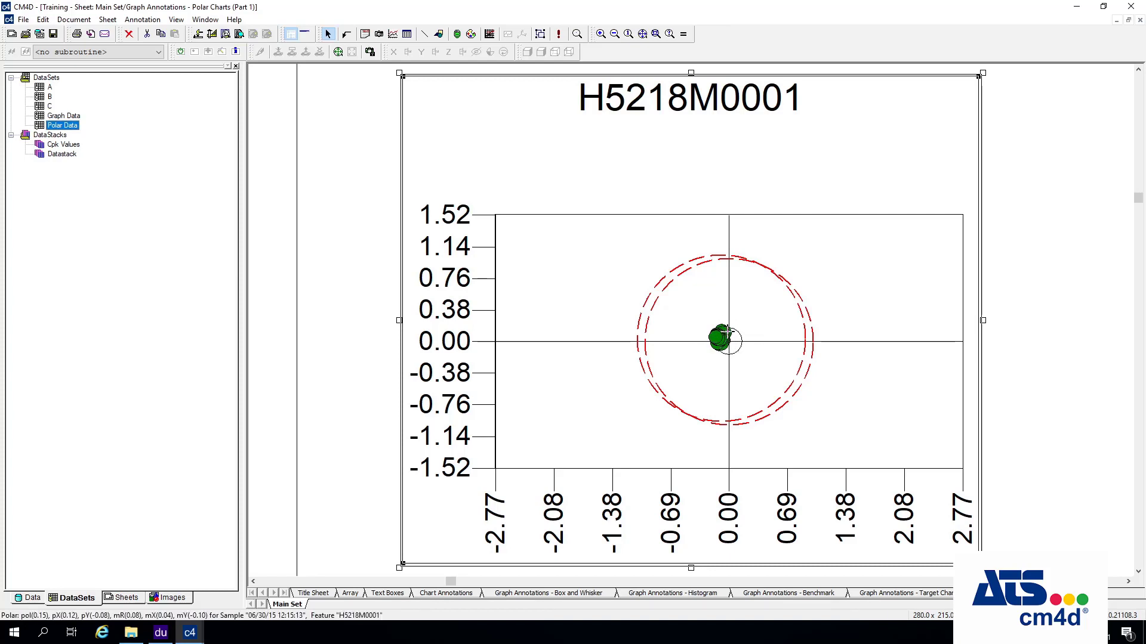
pyautogui.moveTo(721, 102); pyautogui.dragTo(722, 101)
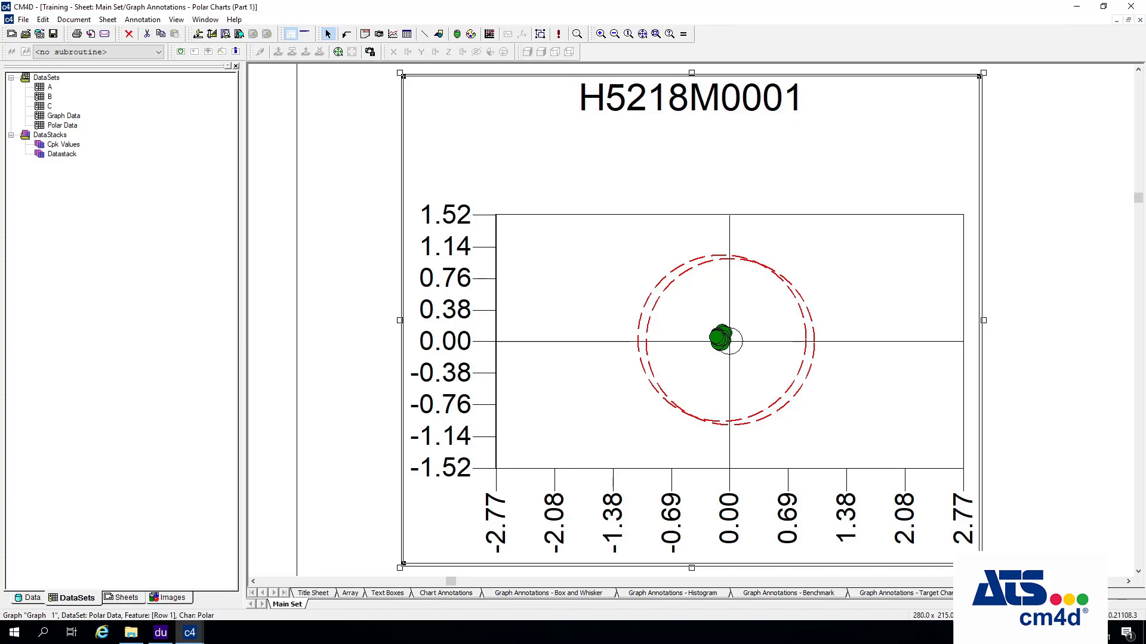
# - Switch the Polar Data dataset's sample source back to Last
pyautogui.click(642, 34)
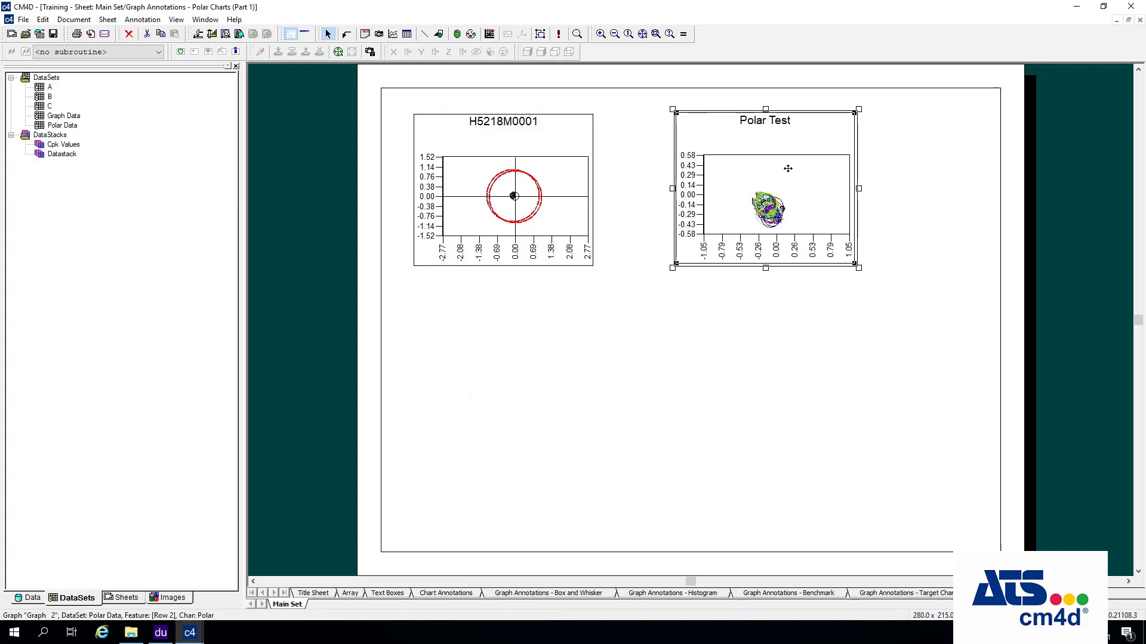
pyautogui.click(655, 34)
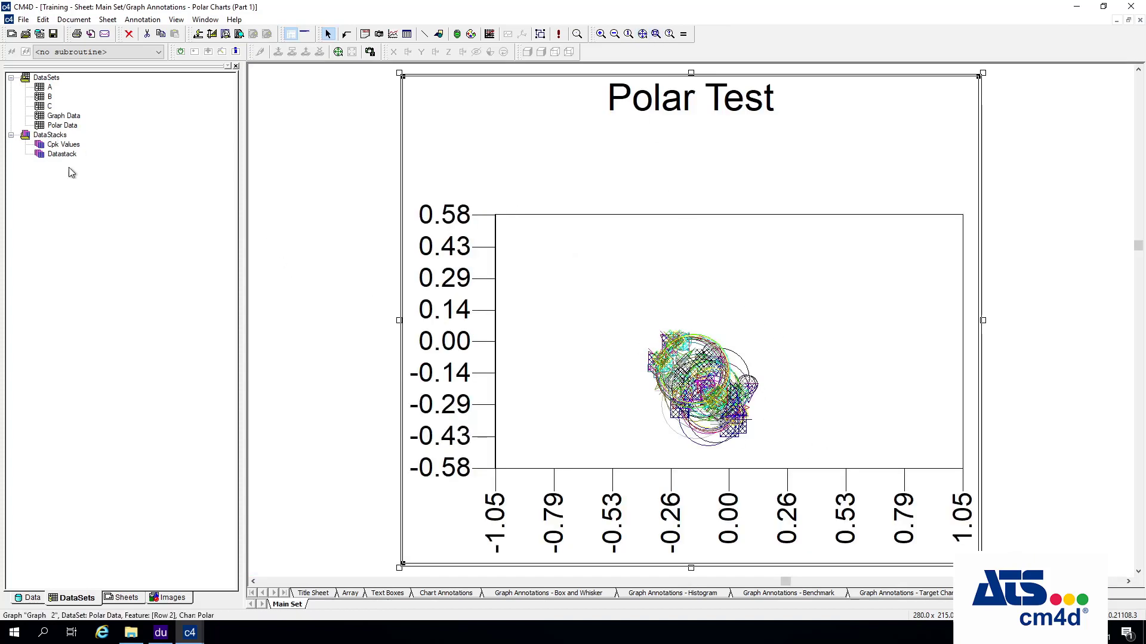
pyautogui.click(53, 125)
pyautogui.doubleClick(53, 126)
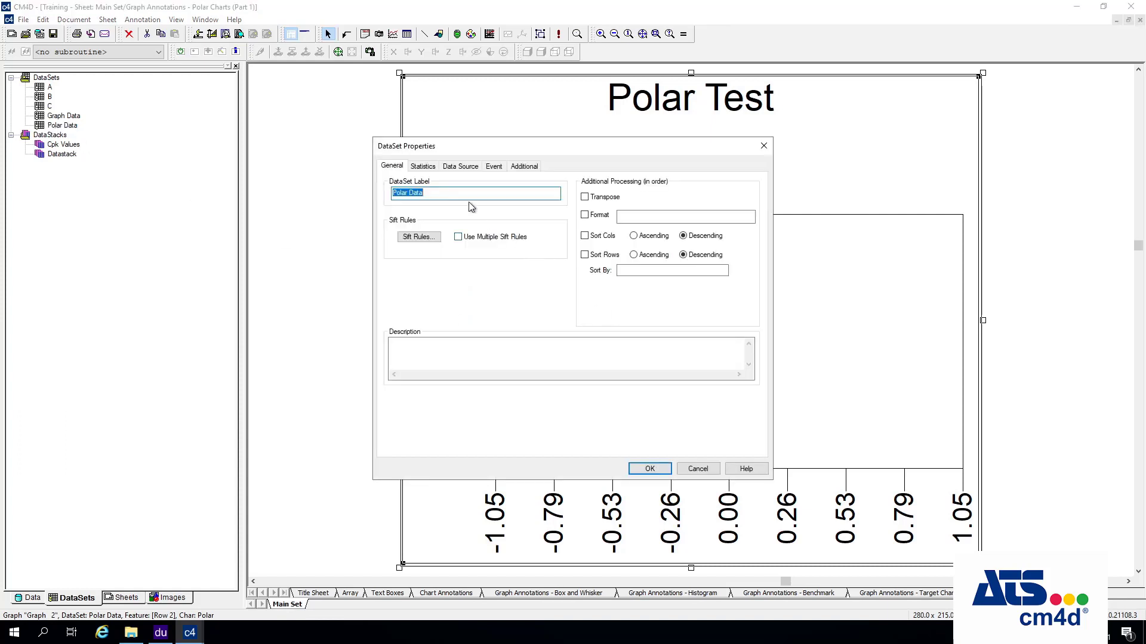
pyautogui.click(460, 168)
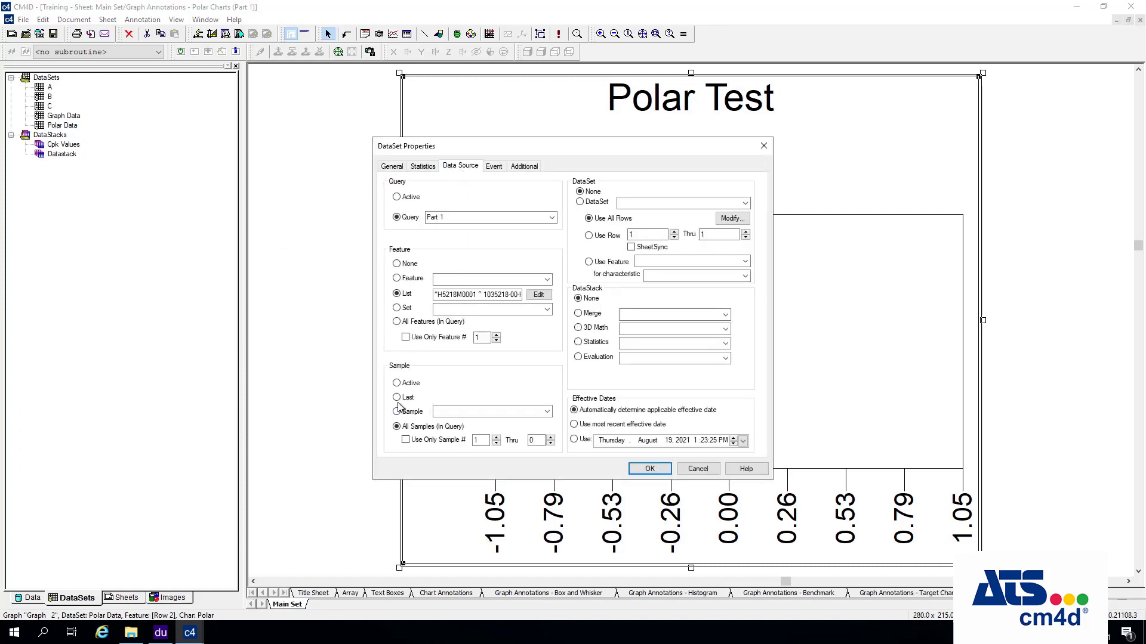
pyautogui.click(654, 468)
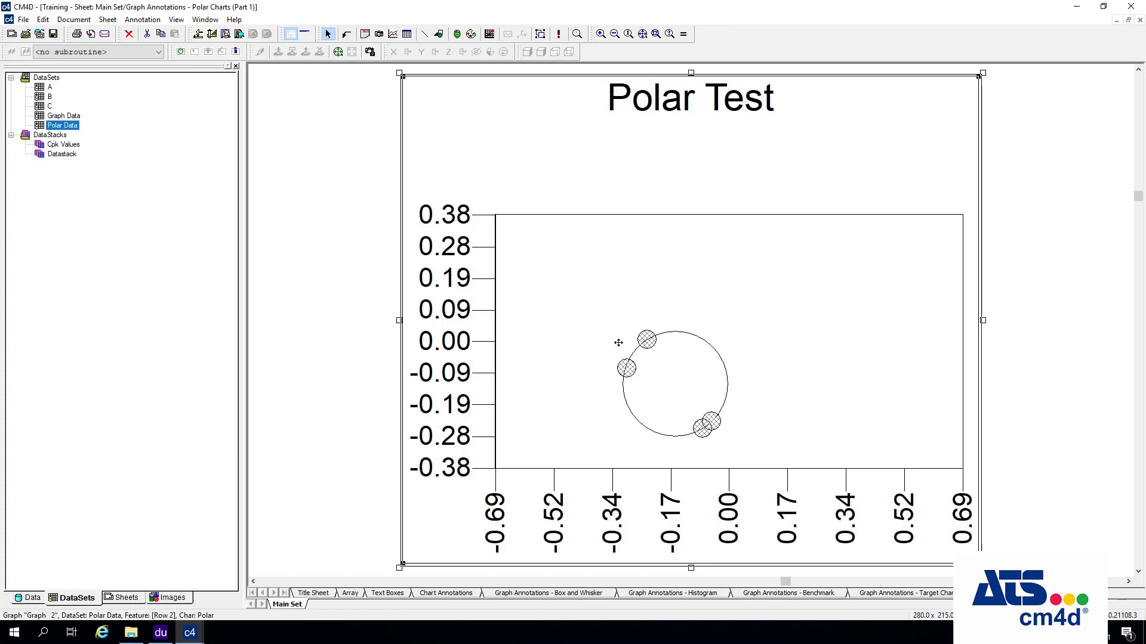
# - Copy the H5218M0001 graph's properties to the Polar Test graph
pyautogui.rightClick(674, 302)
pyautogui.click(643, 37)
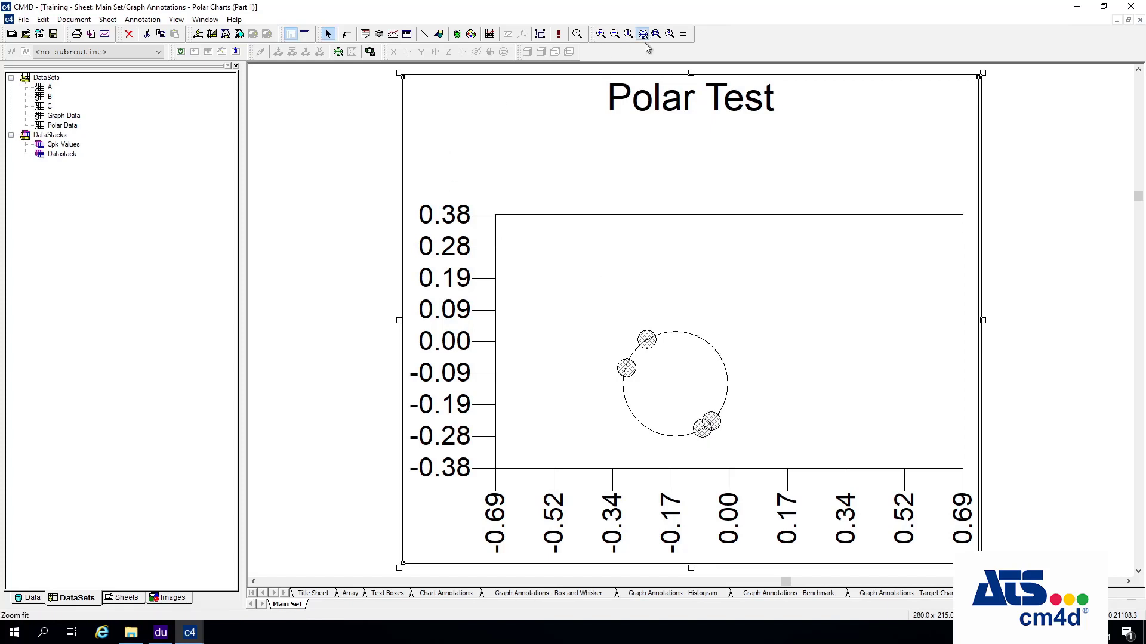
pyautogui.click(542, 158)
pyautogui.click(700, 145)
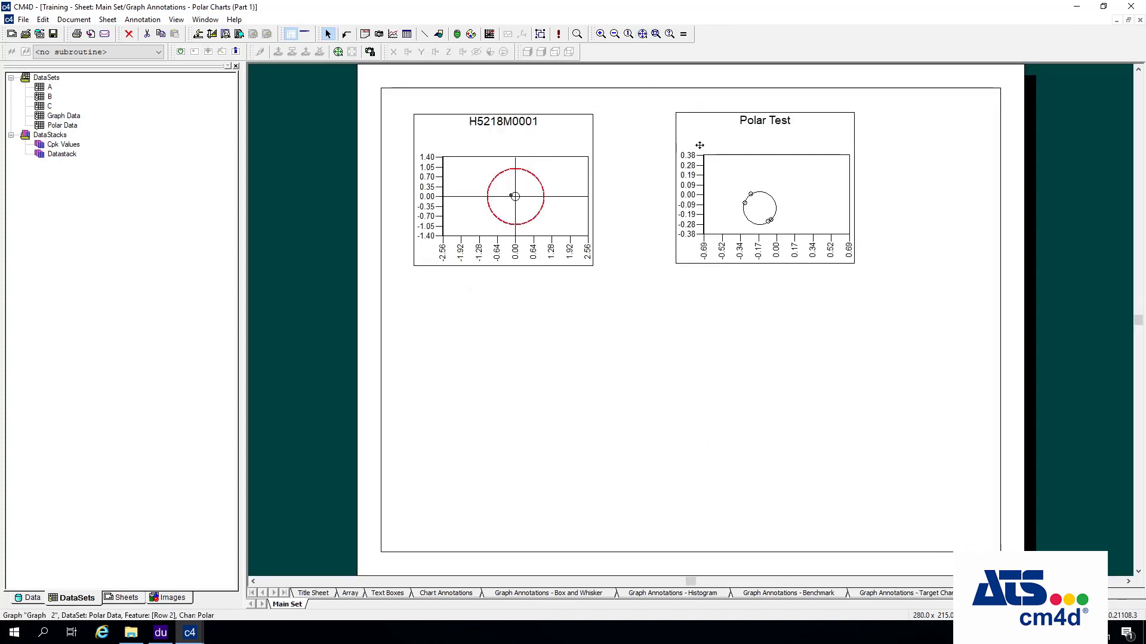
pyautogui.click(596, 163)
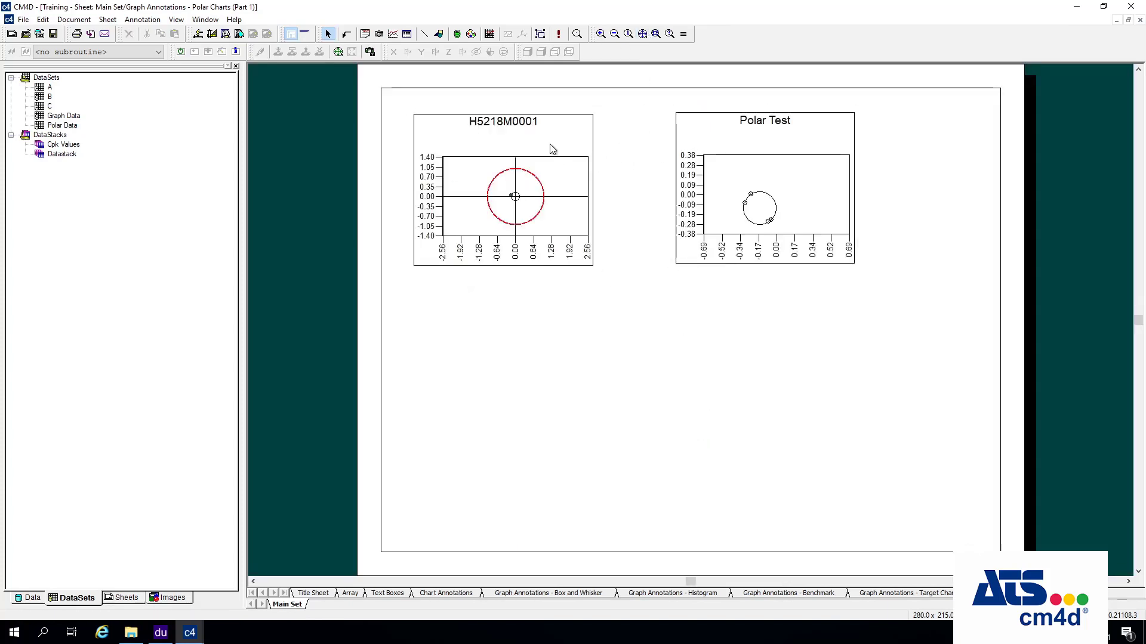
pyautogui.click(729, 166)
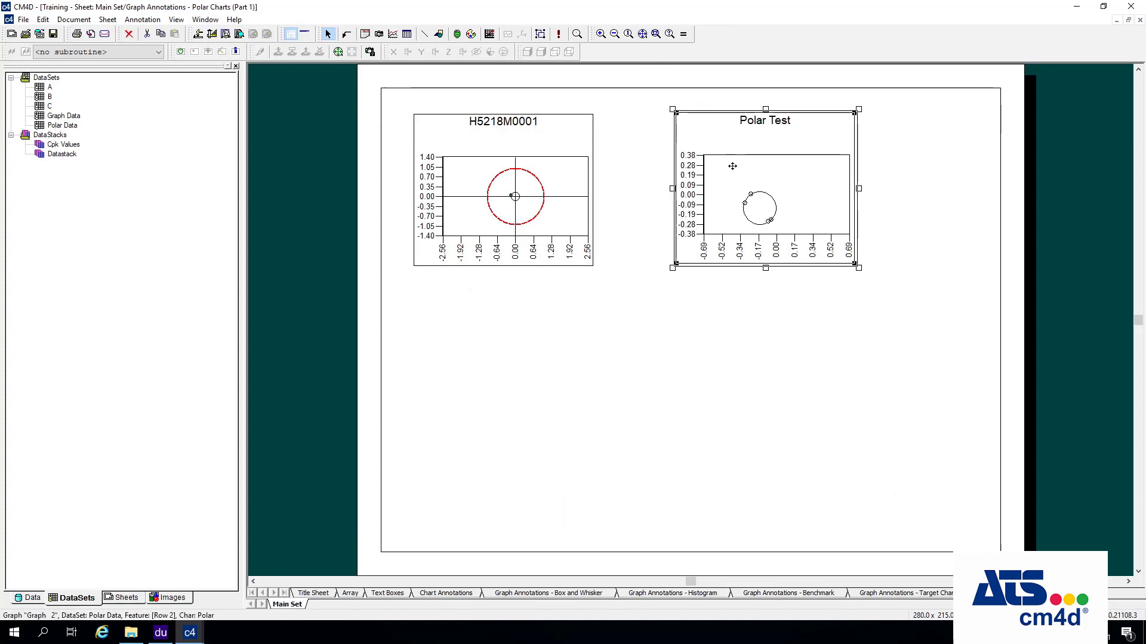
pyautogui.keyDown('shift'); pyautogui.click(569, 138); pyautogui.keyUp('shift')
pyautogui.rightClick(569, 138)
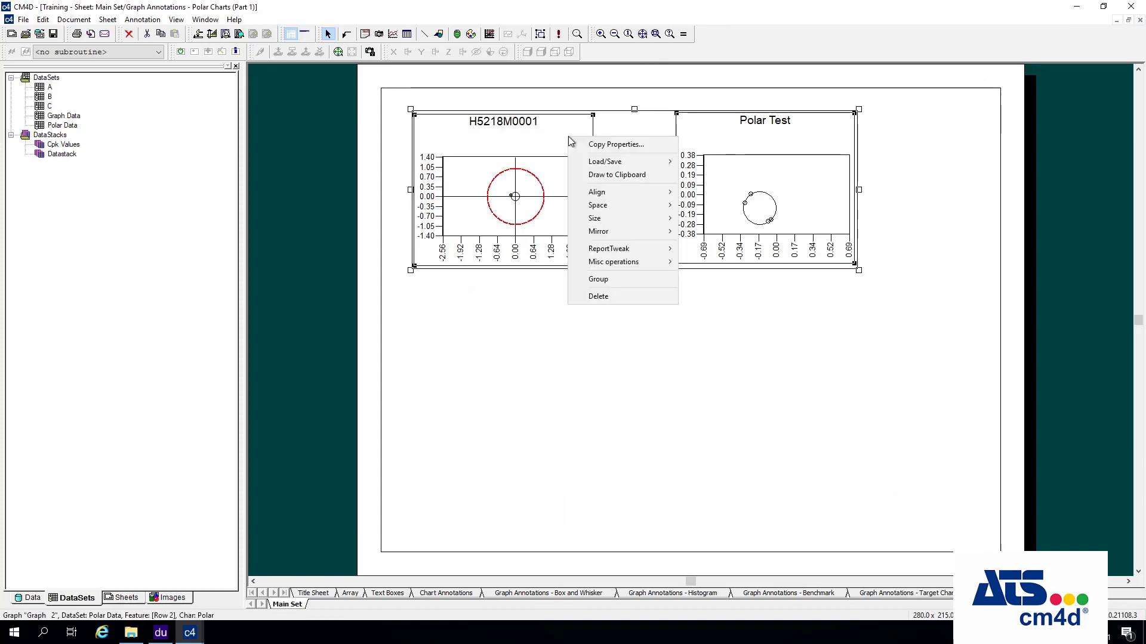
pyautogui.click(604, 145)
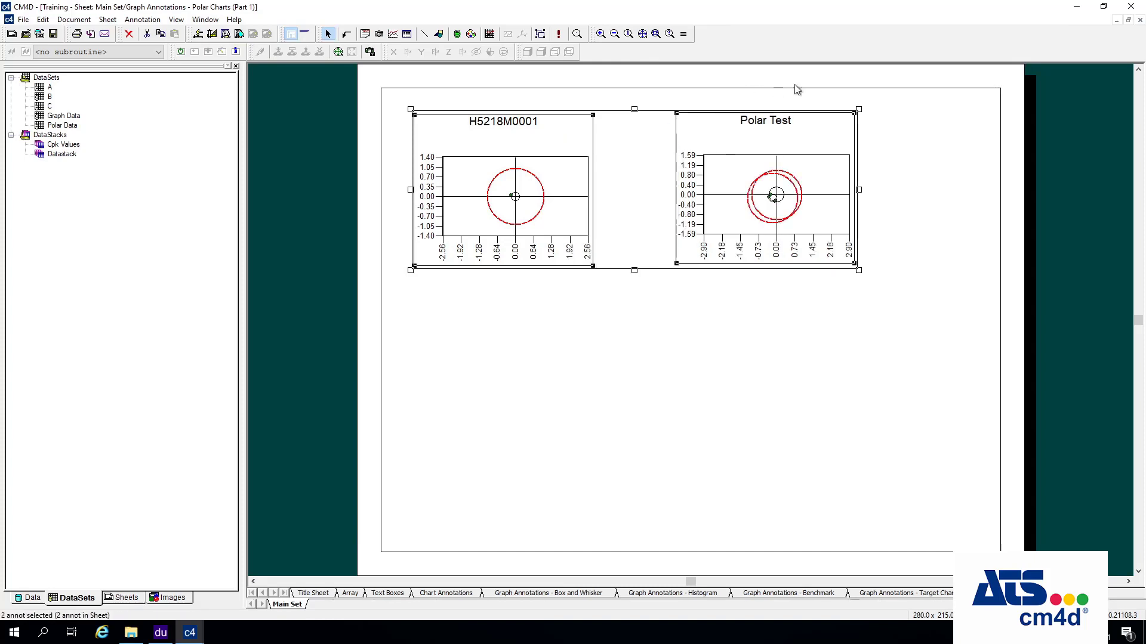
pyautogui.click(915, 110)
# - Open the Polar Test graph's polar chart settings and check the pen style of the miniball limit
pyautogui.click(721, 116)
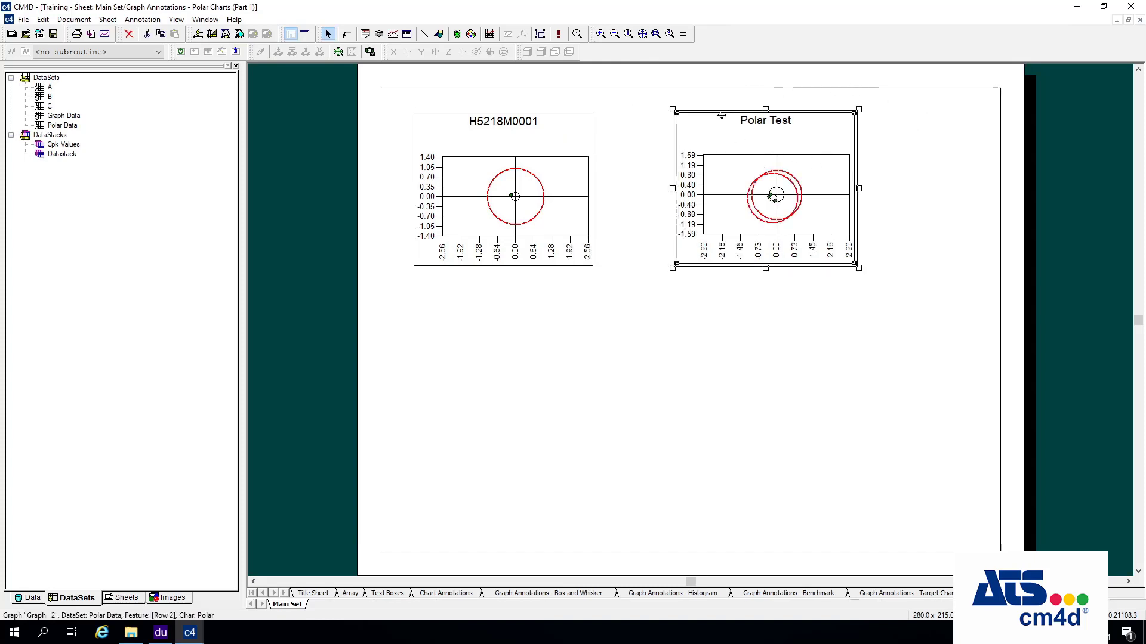
pyautogui.click(655, 34)
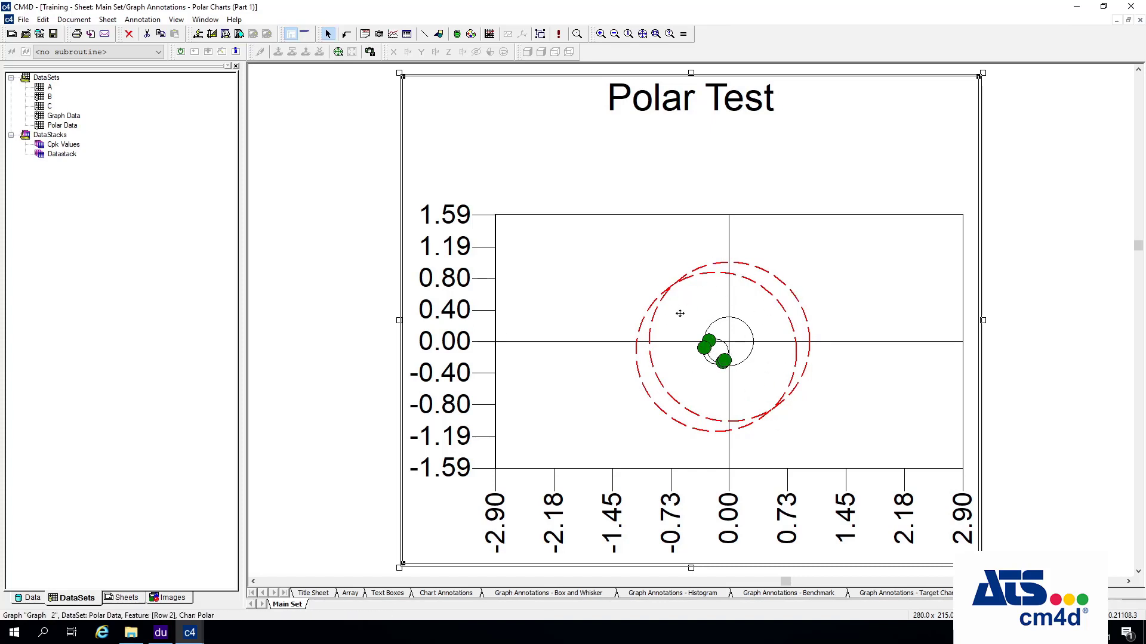
pyautogui.rightClick(566, 261)
pyautogui.click(614, 286)
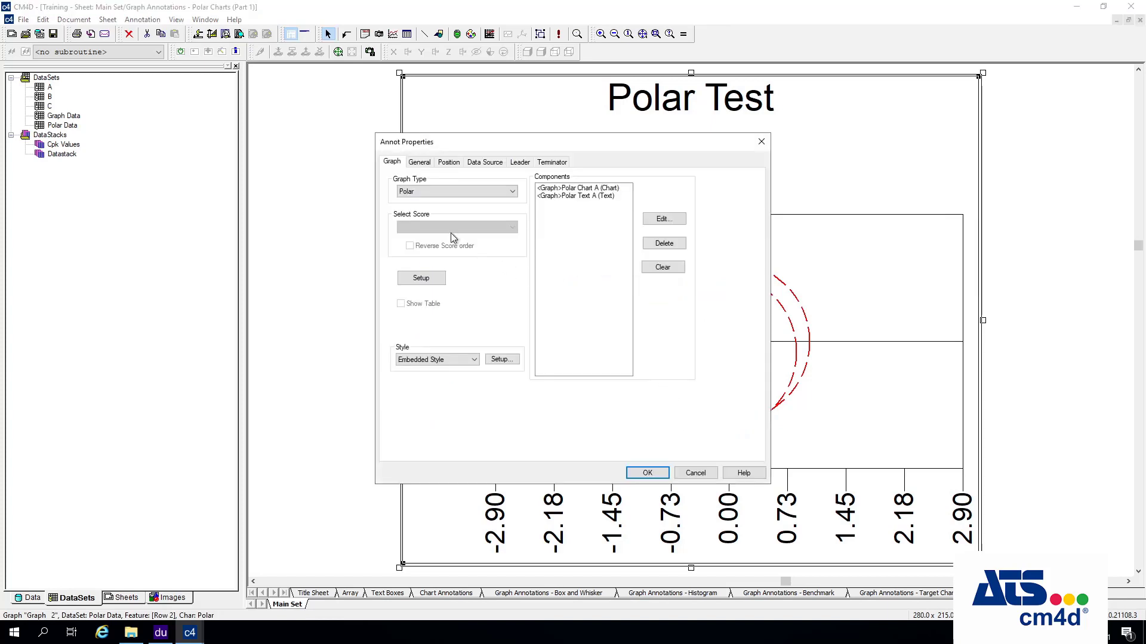
pyautogui.click(430, 284)
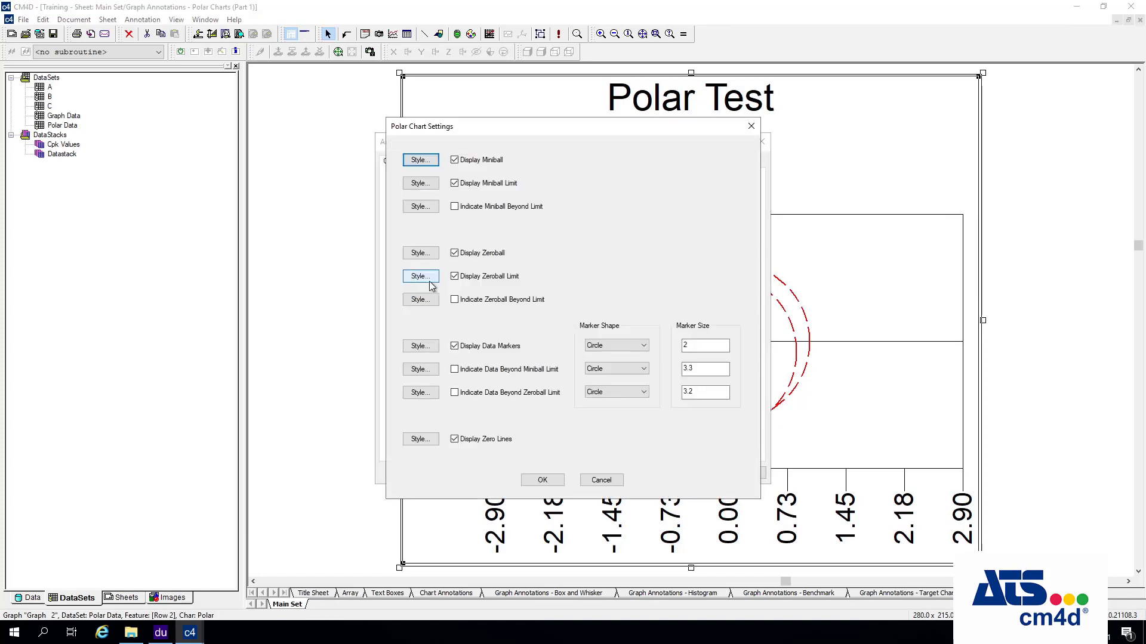
pyautogui.click(421, 185)
pyautogui.click(512, 190)
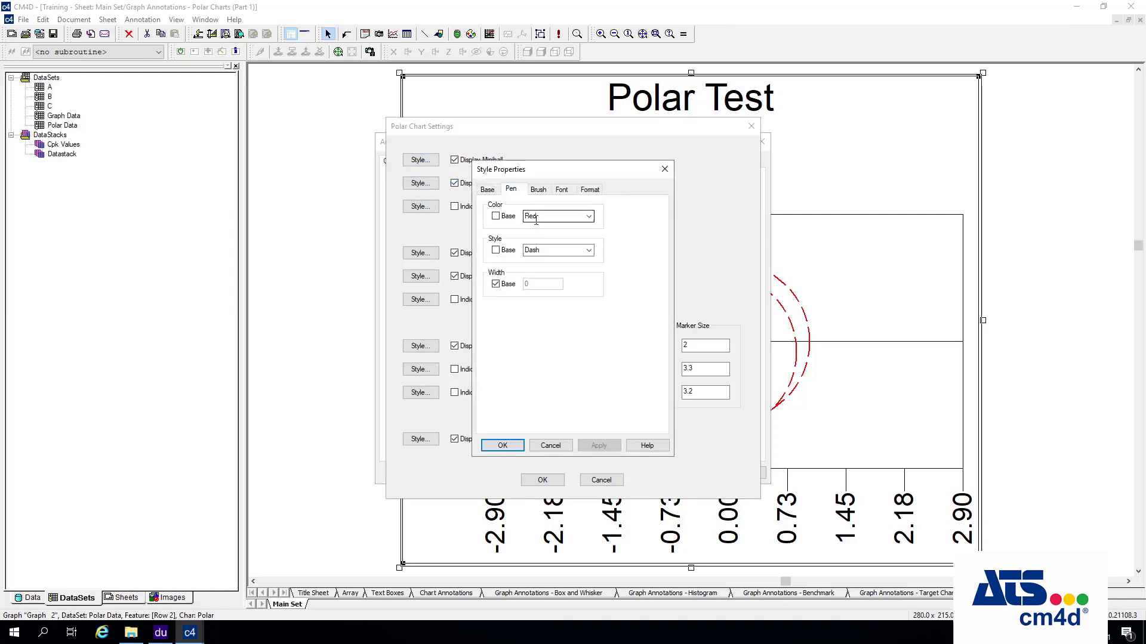
pyautogui.click(550, 446)
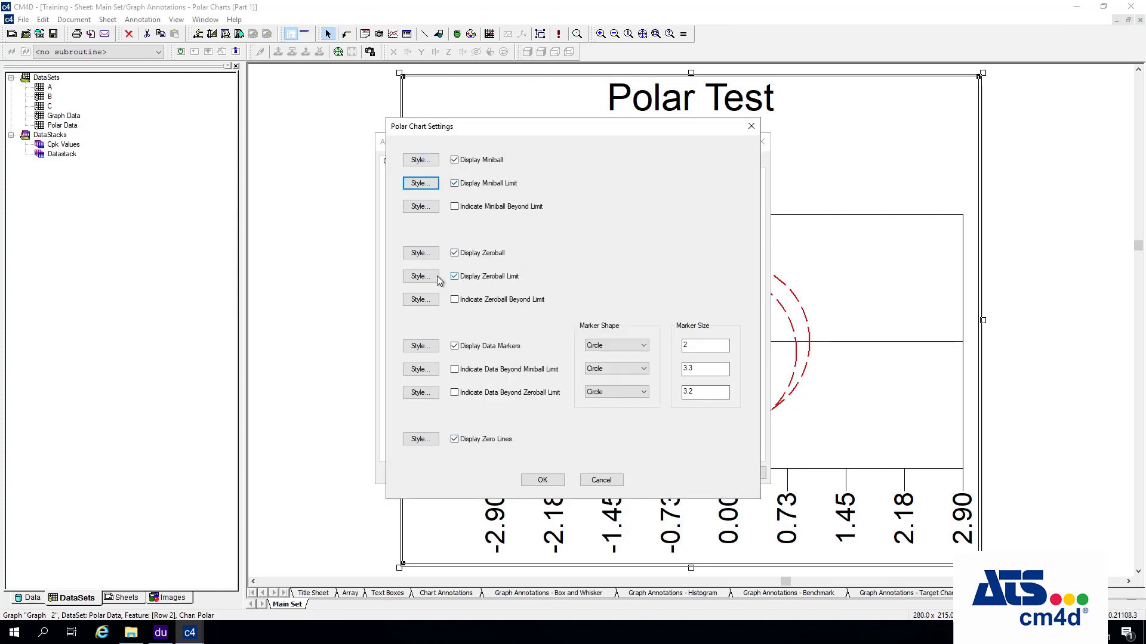
# - Set the zeroball limit's pen color to Blue and apply the change to the Polar Test graph
pyautogui.click(420, 277)
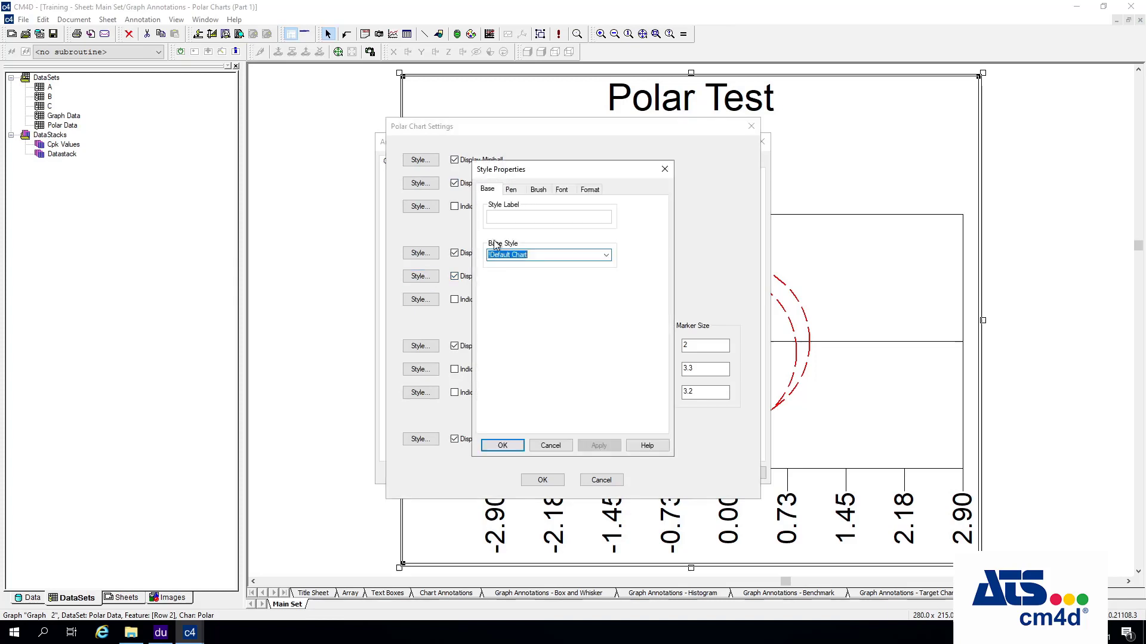
pyautogui.click(511, 189)
pyautogui.click(589, 217)
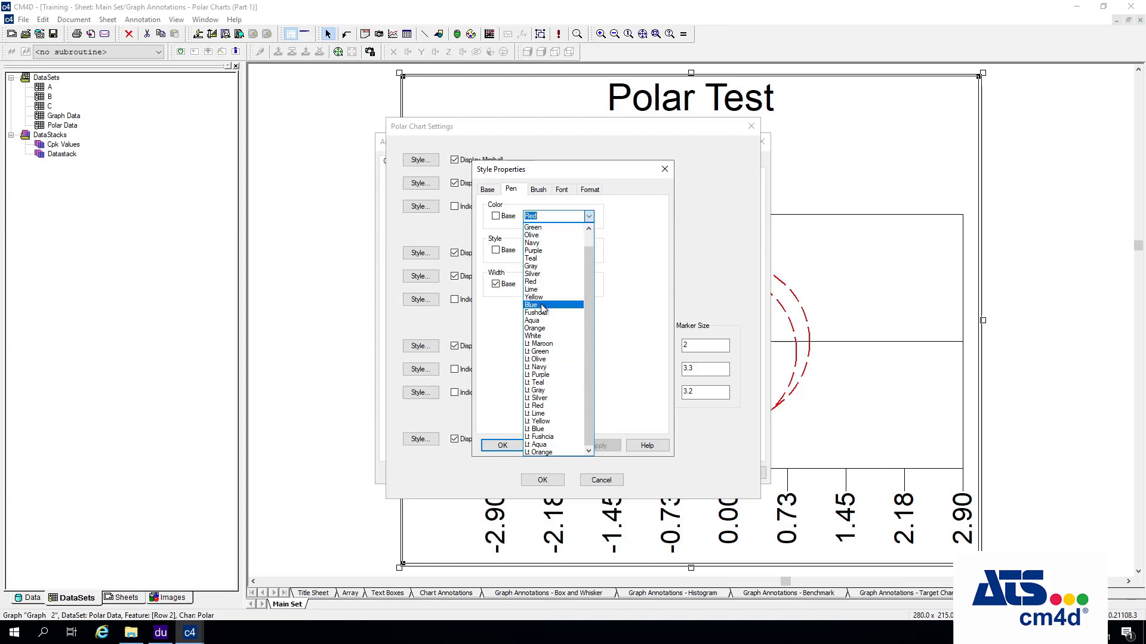
pyautogui.click(542, 306)
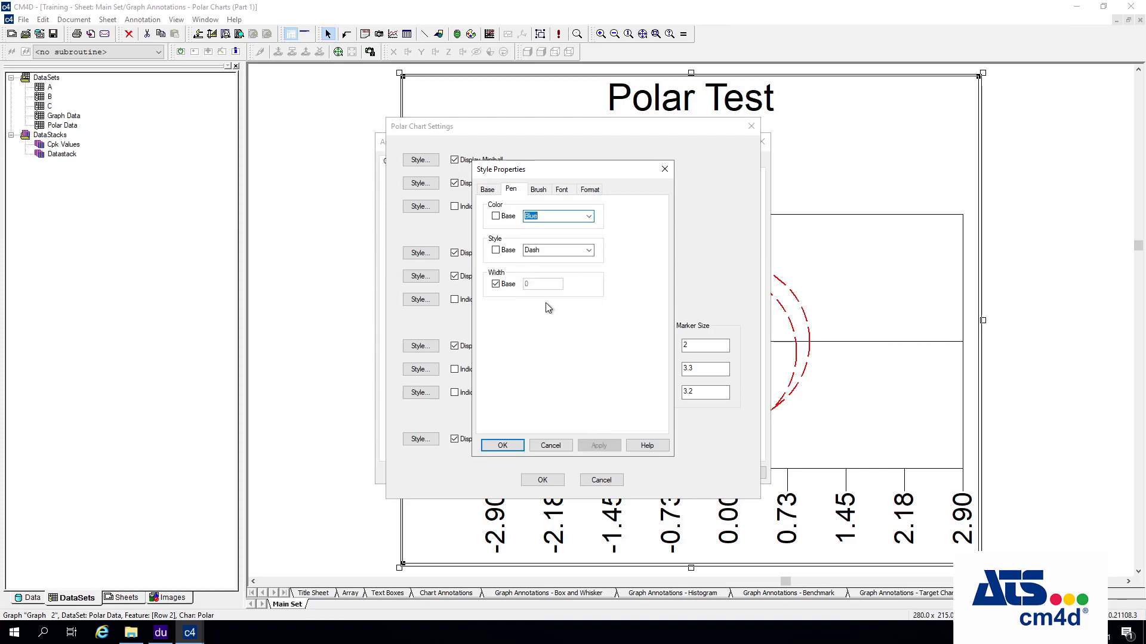
pyautogui.click(505, 446)
pyautogui.click(548, 480)
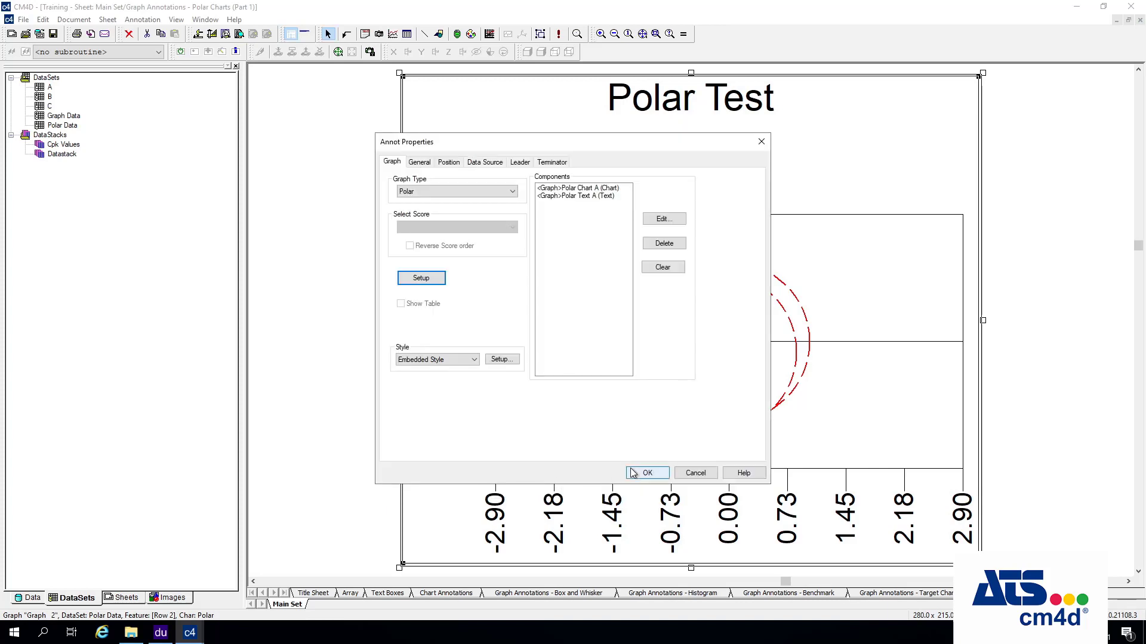
pyautogui.click(648, 472)
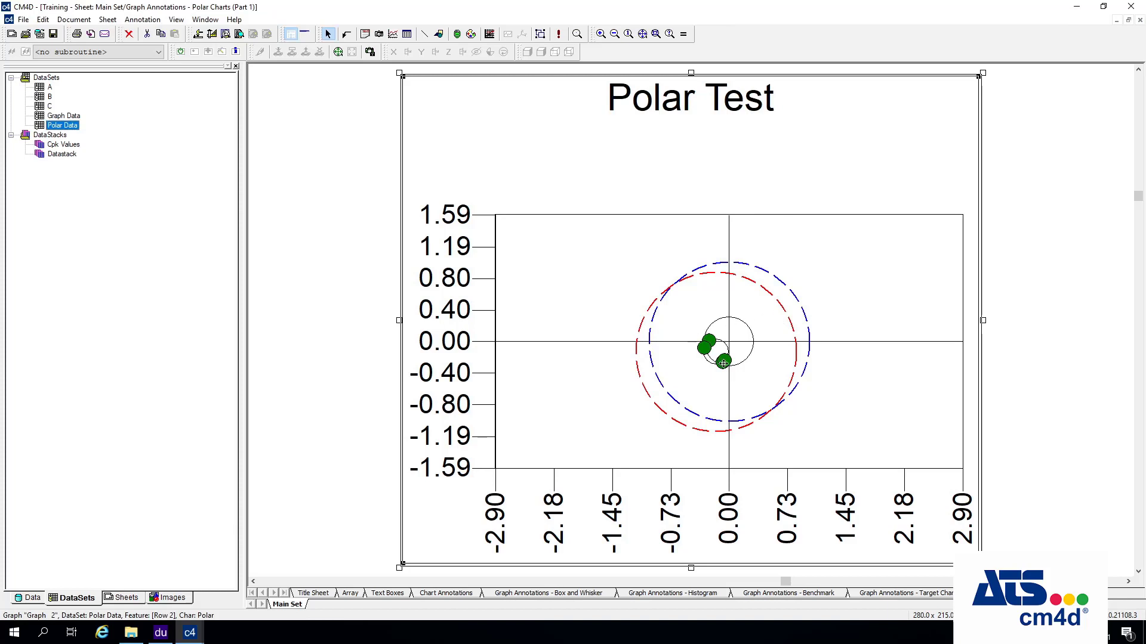
# - Reopen the Polar Test graph's polar chart settings and check the pen style of the miniball
pyautogui.rightClick(579, 274)
pyautogui.click(610, 298)
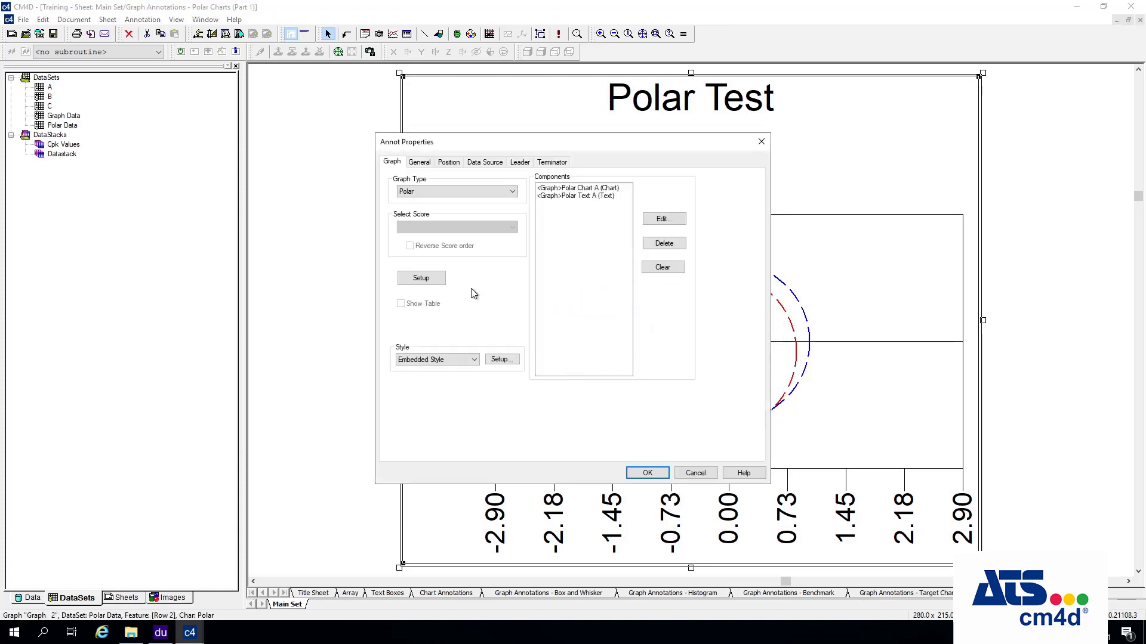
pyautogui.click(438, 284)
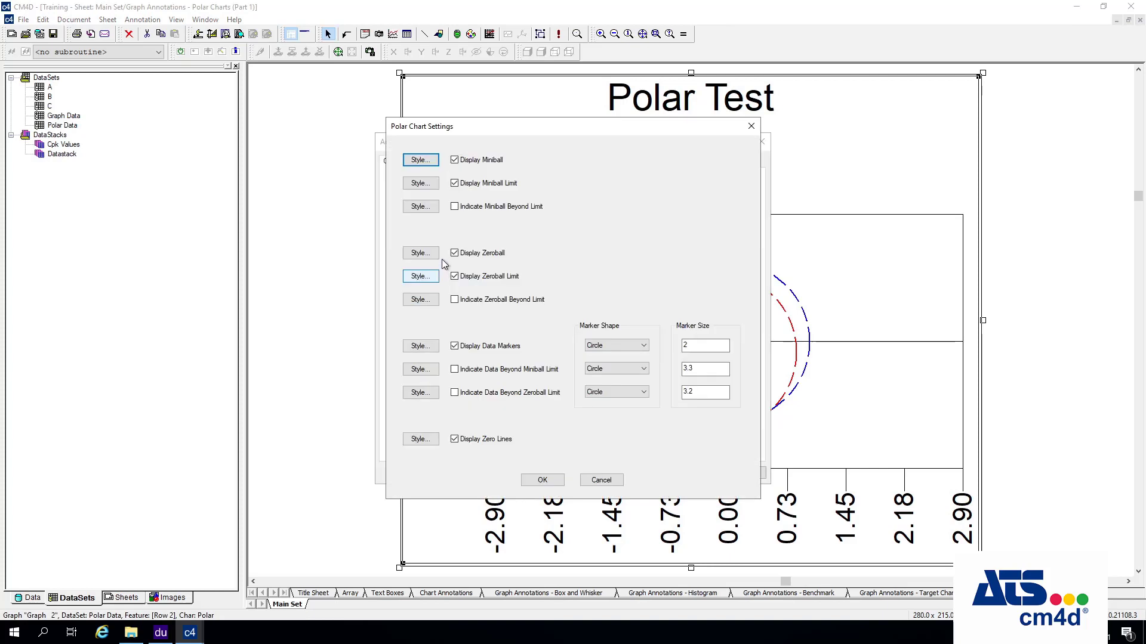
pyautogui.click(421, 161)
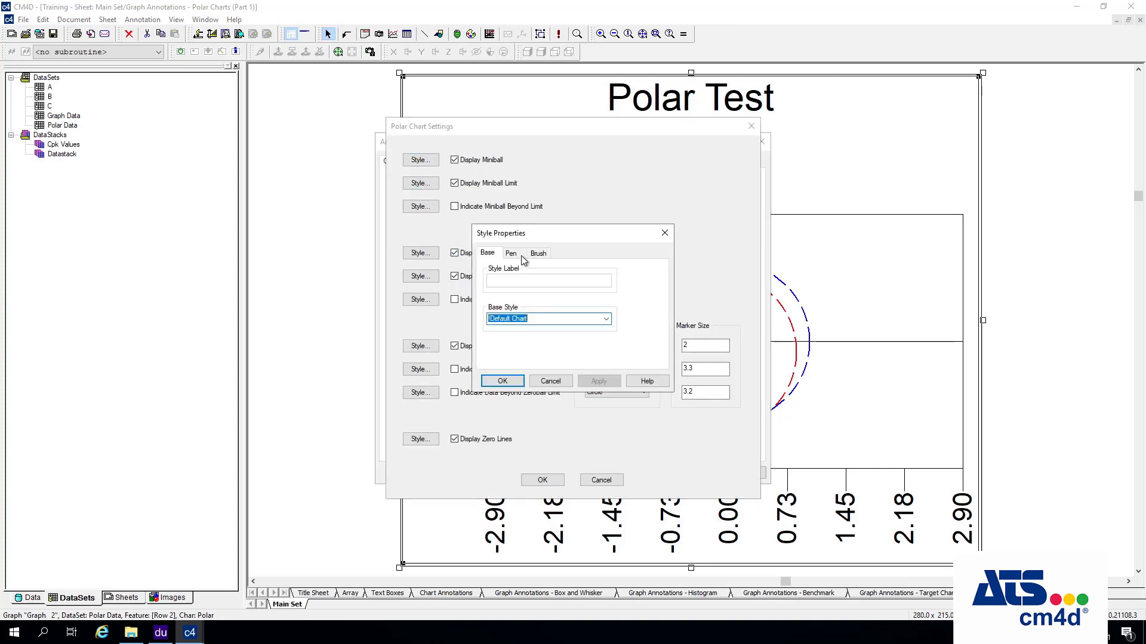
pyautogui.click(520, 254)
pyautogui.click(551, 380)
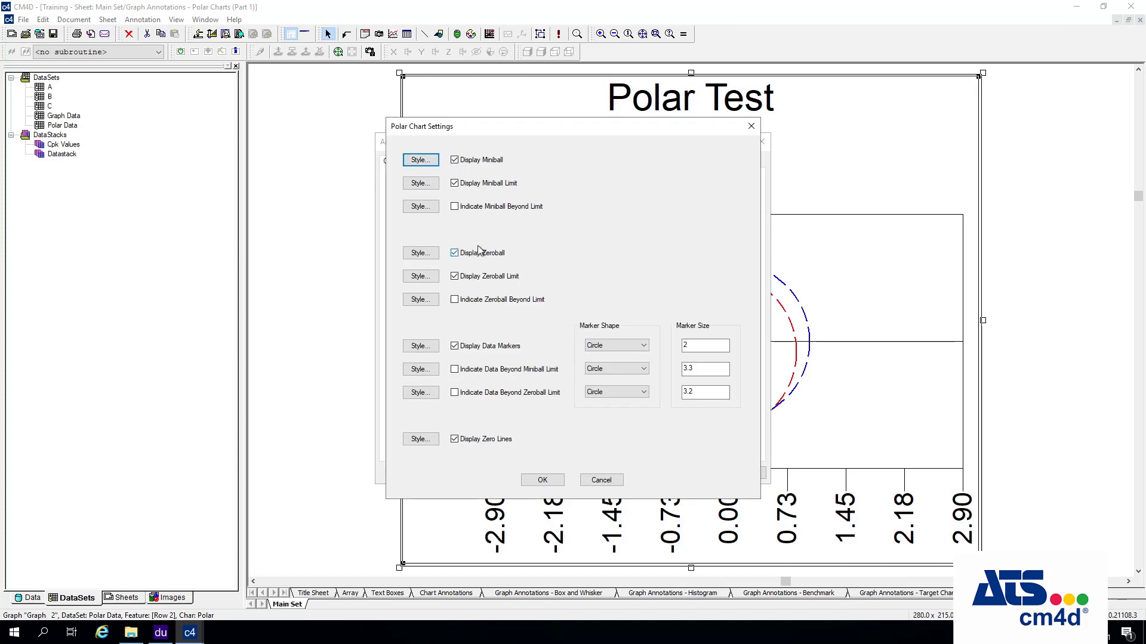
# - Set the zeroball's pen color to Green, apply it to the Polar Test graph and deselect the graph
pyautogui.click(425, 260)
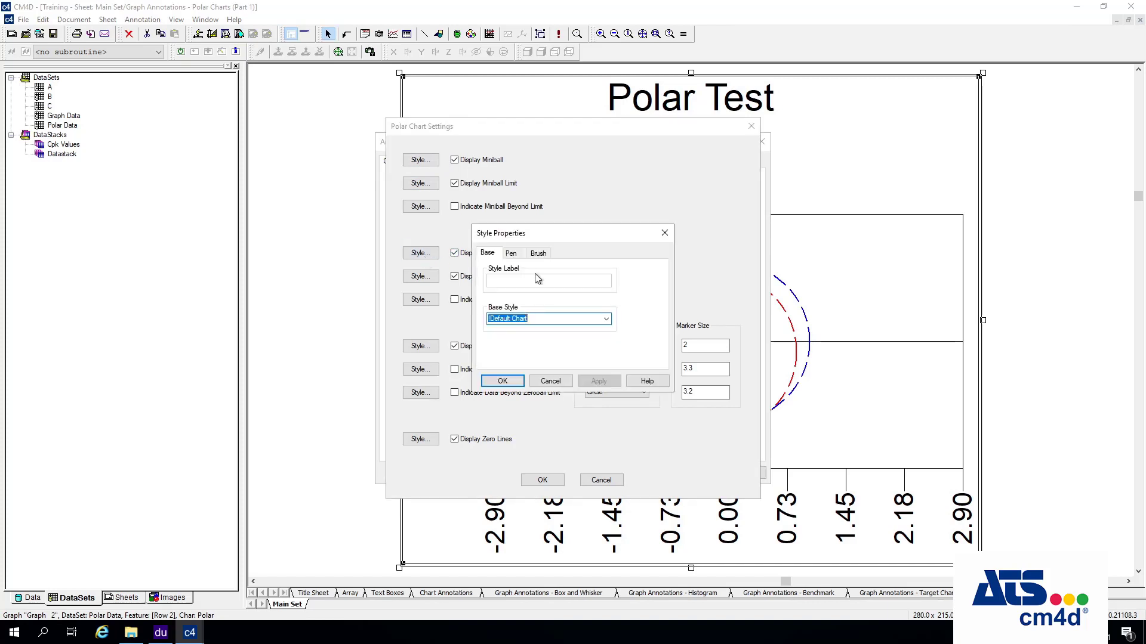
pyautogui.click(512, 254)
pyautogui.click(509, 281)
pyautogui.click(589, 280)
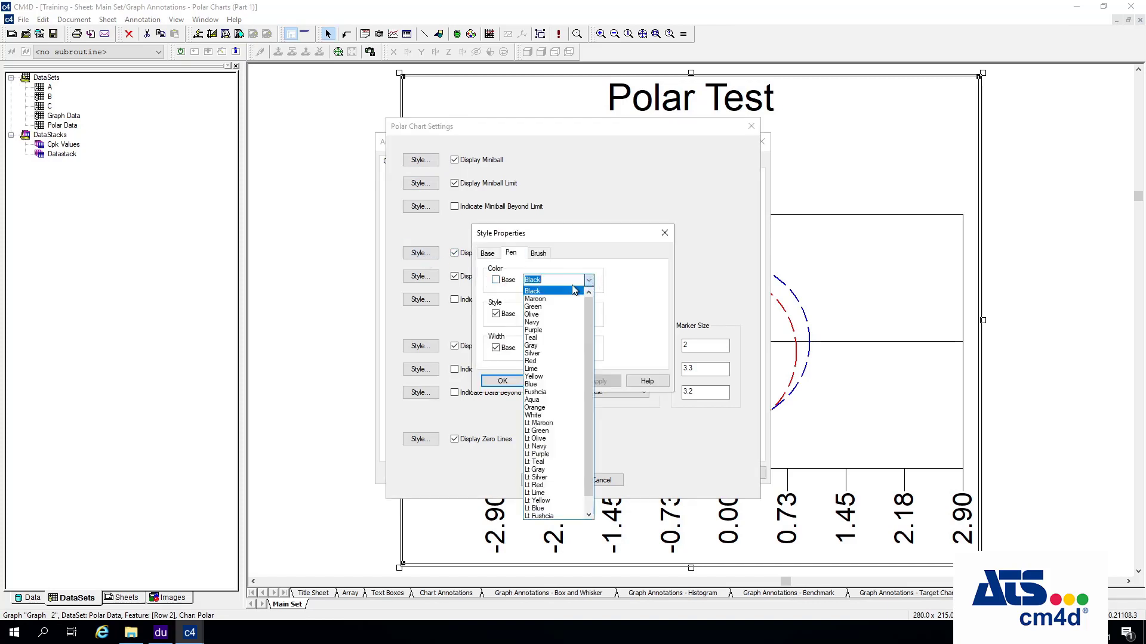
pyautogui.click(537, 306)
pyautogui.click(503, 381)
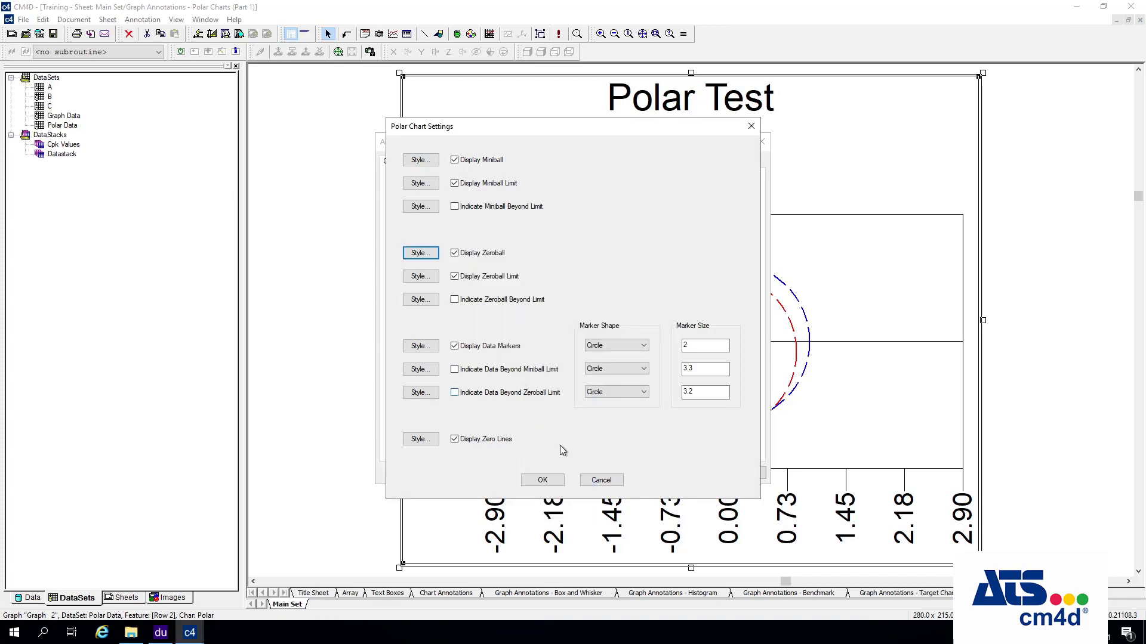
pyautogui.click(550, 484)
pyautogui.click(649, 473)
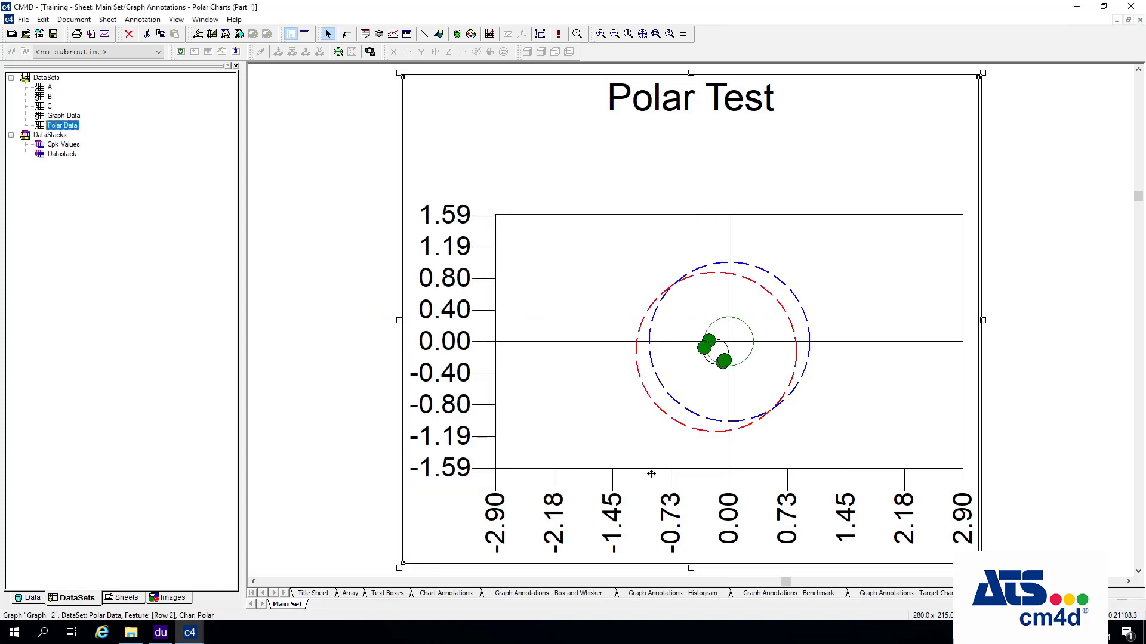
pyautogui.click(1044, 222)
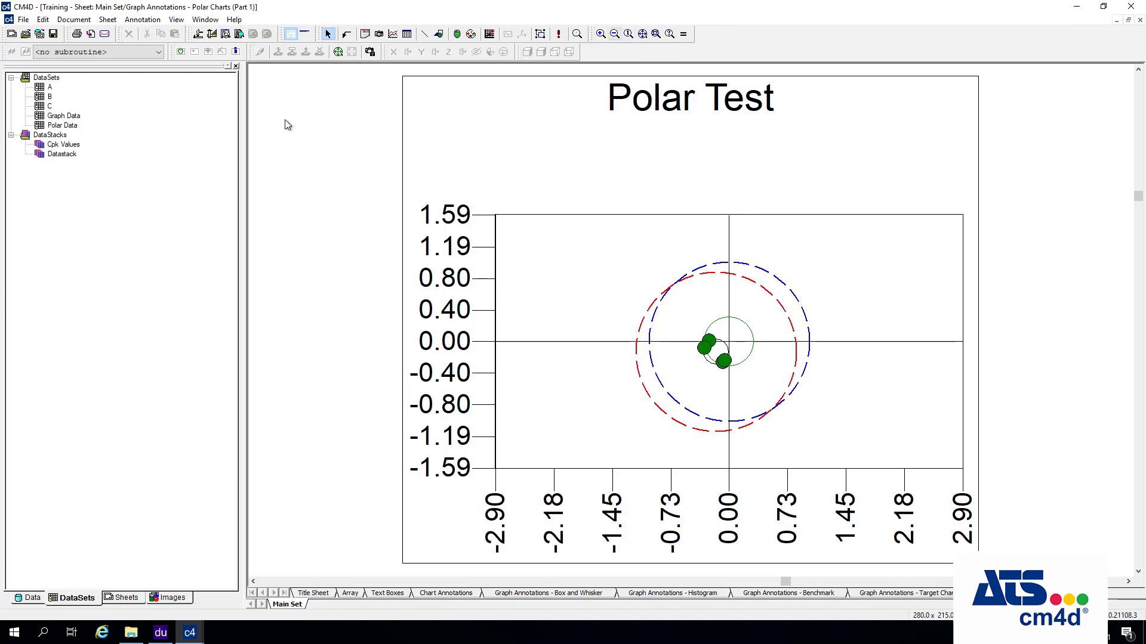
# - Duplicate the Polar Data dataset
pyautogui.click(642, 35)
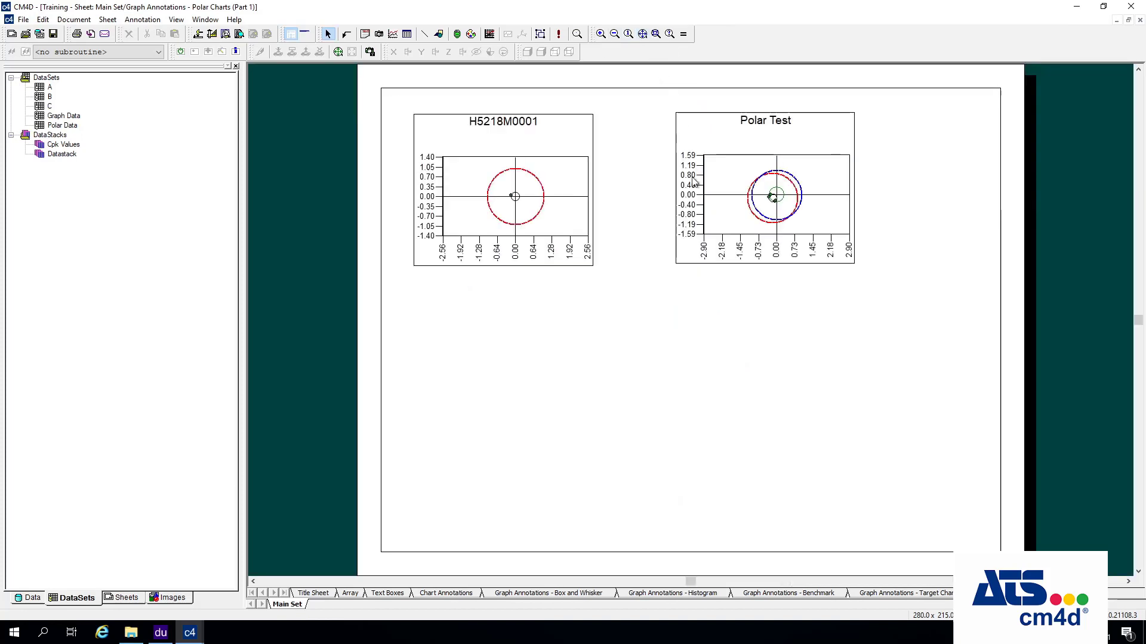
pyautogui.click(559, 199)
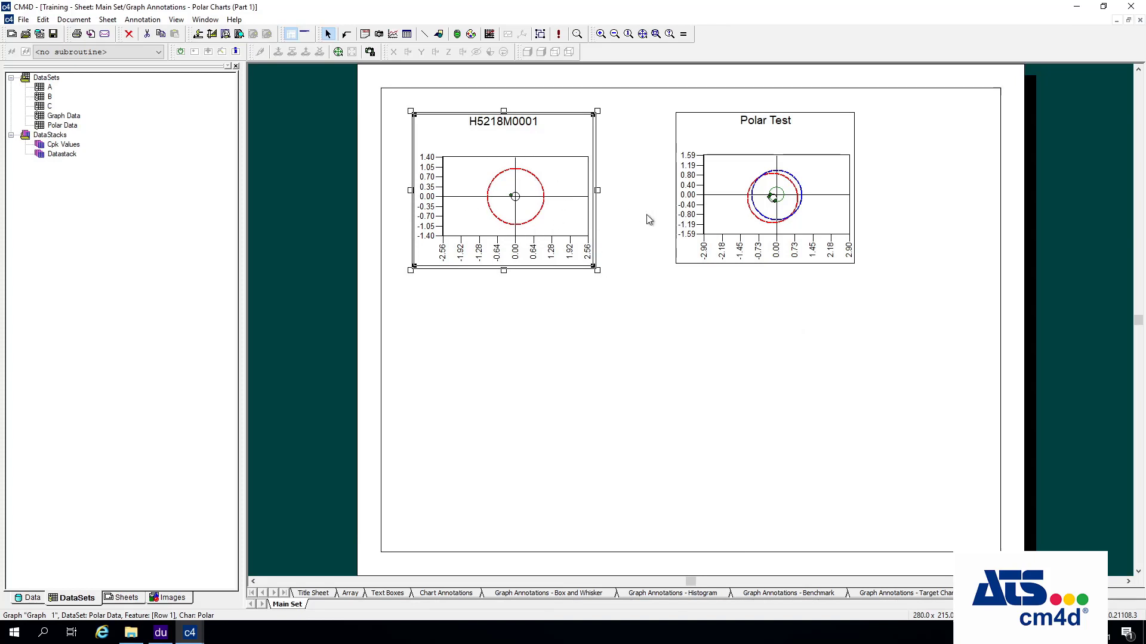
pyautogui.click(770, 188)
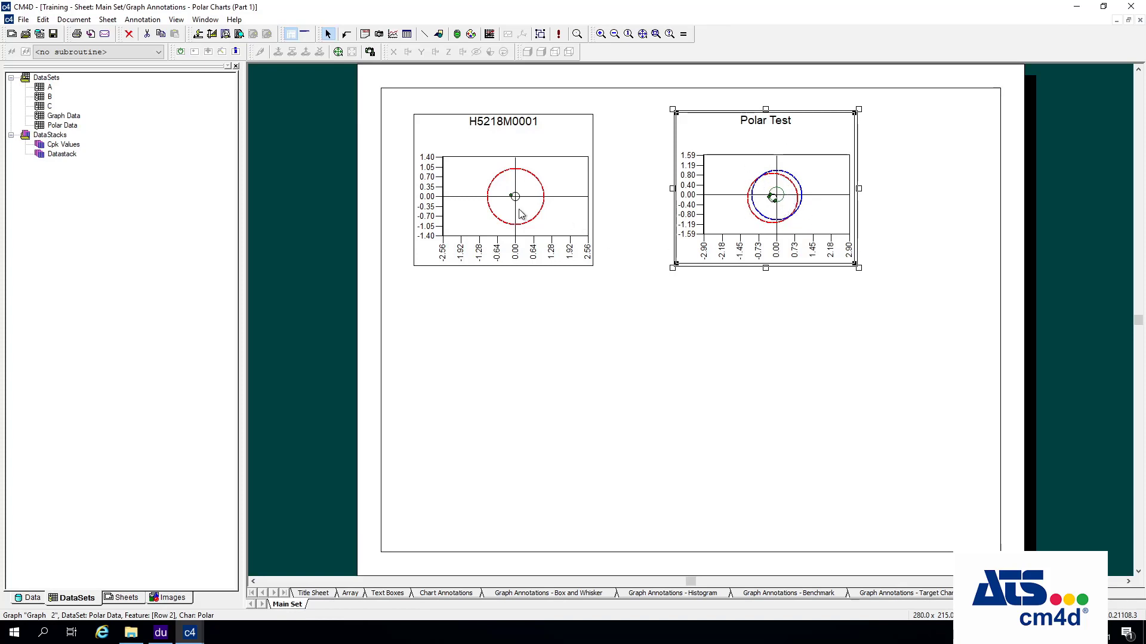
pyautogui.rightClick(54, 126)
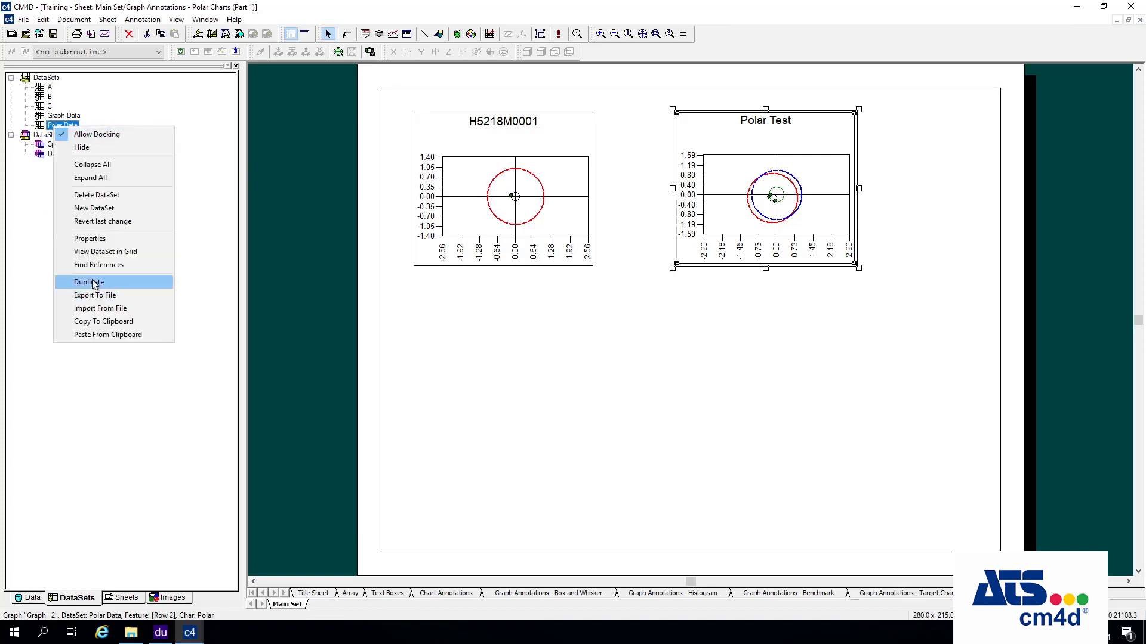
pyautogui.click(90, 282)
pyautogui.doubleClick(69, 126)
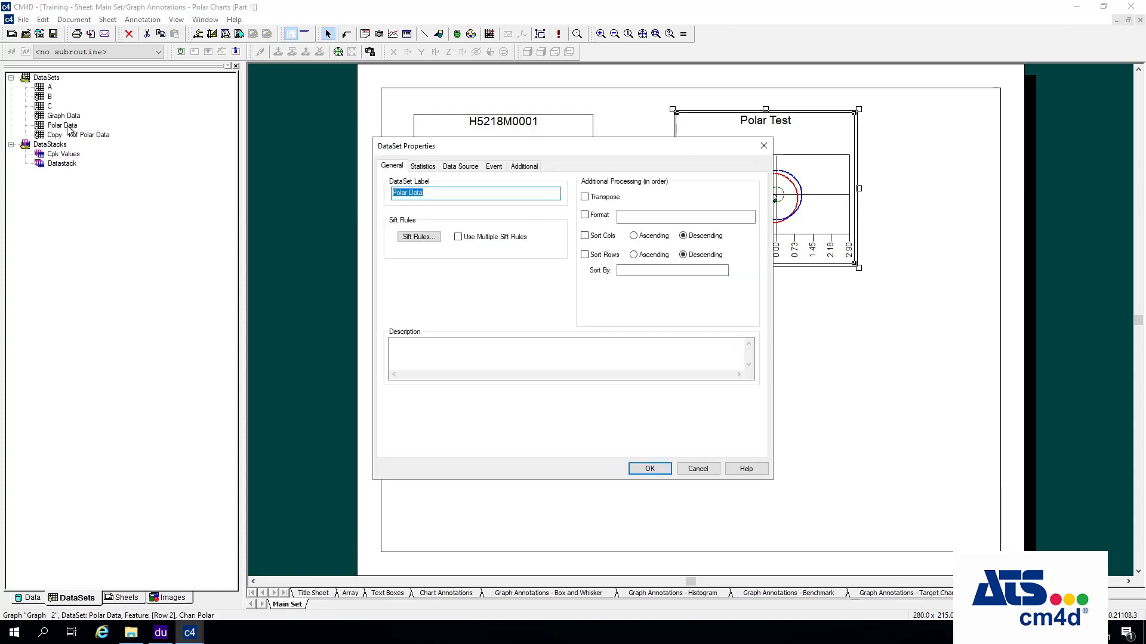
pyautogui.click(697, 469)
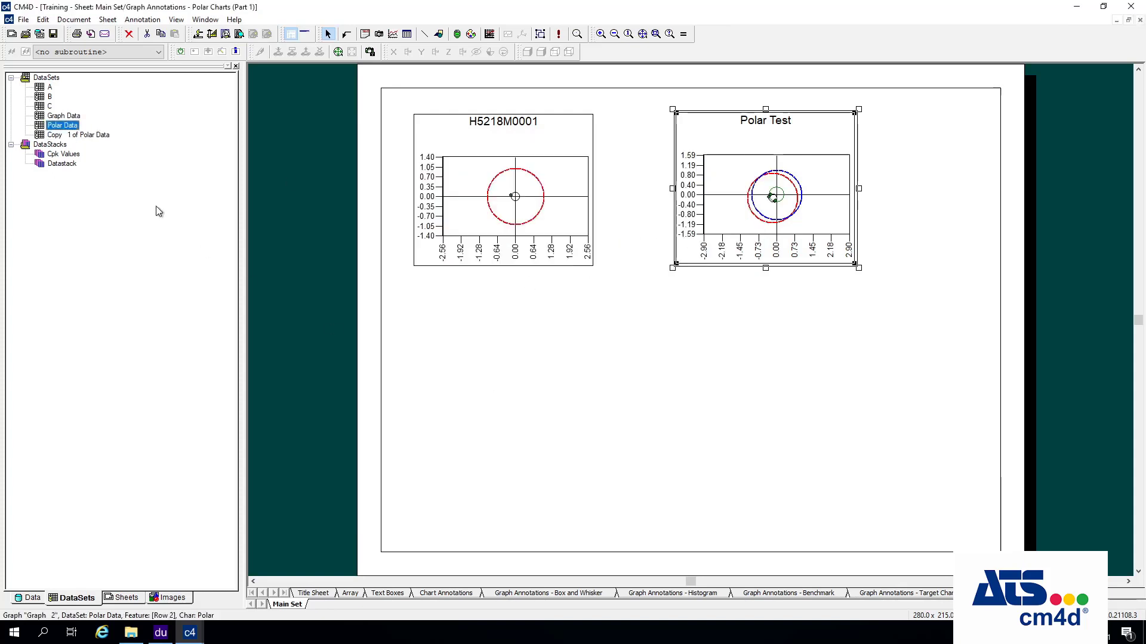
# - Rename the copy of the Polar Data dataset as Polar Constructed Data
pyautogui.doubleClick(89, 135)
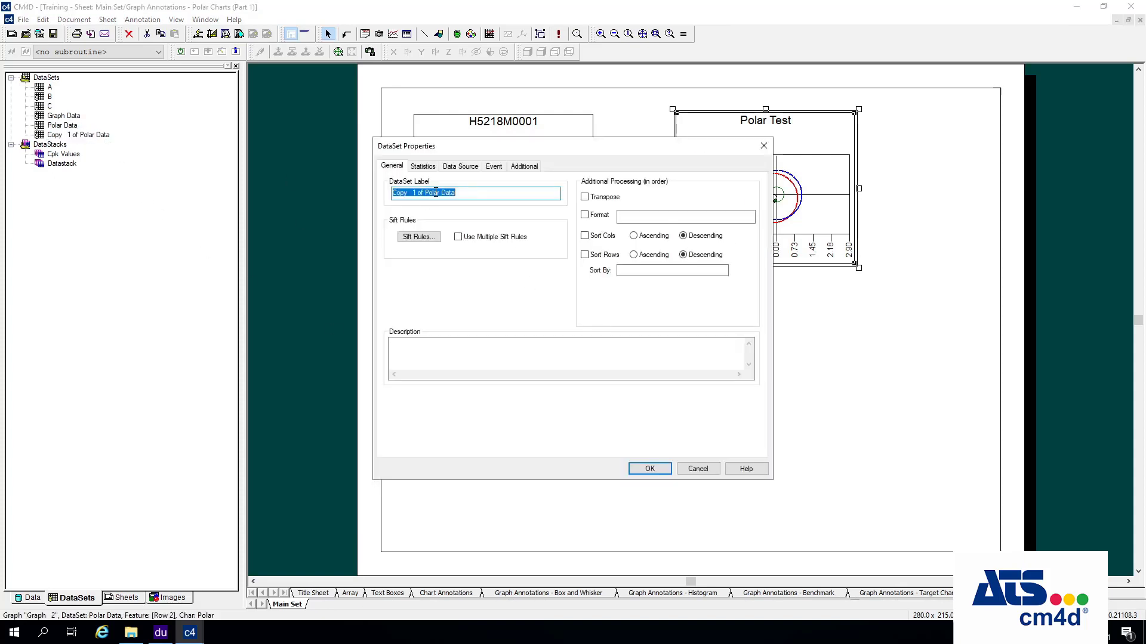
pyautogui.click(440, 193)
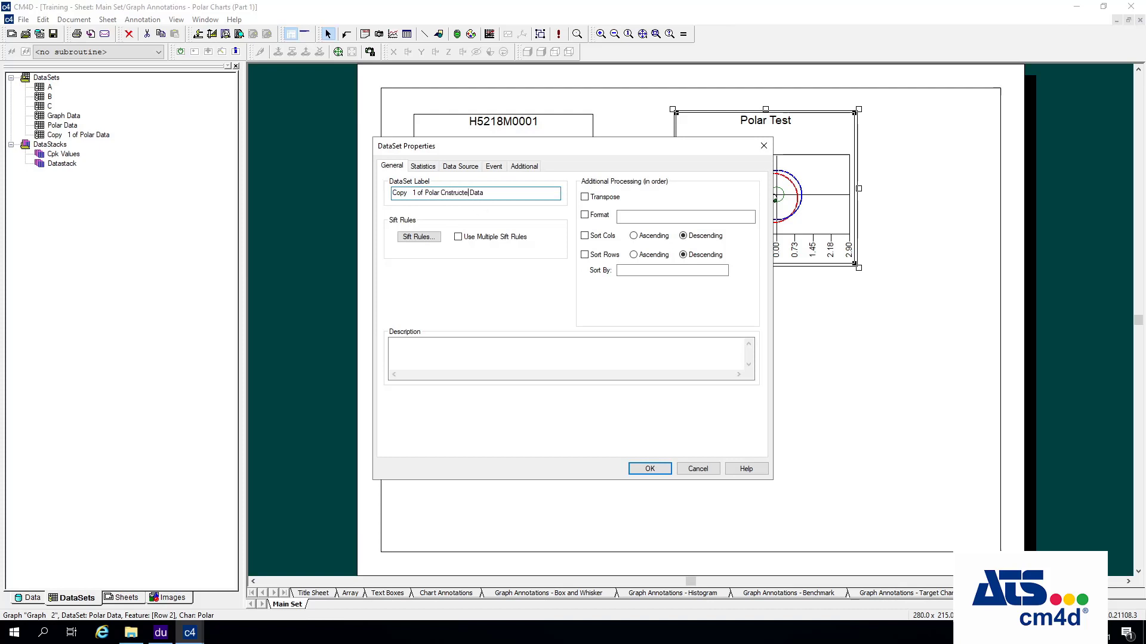
pyautogui.write('Cnstru')
pyautogui.press('BackSpace')
pyautogui.press('BackSpace')
pyautogui.press('BackSpace')
pyautogui.press('BackSpace')
pyautogui.moveTo(424, 192); pyautogui.dragTo(92, 242)
pyautogui.press('Delete')
pyautogui.click(655, 472)
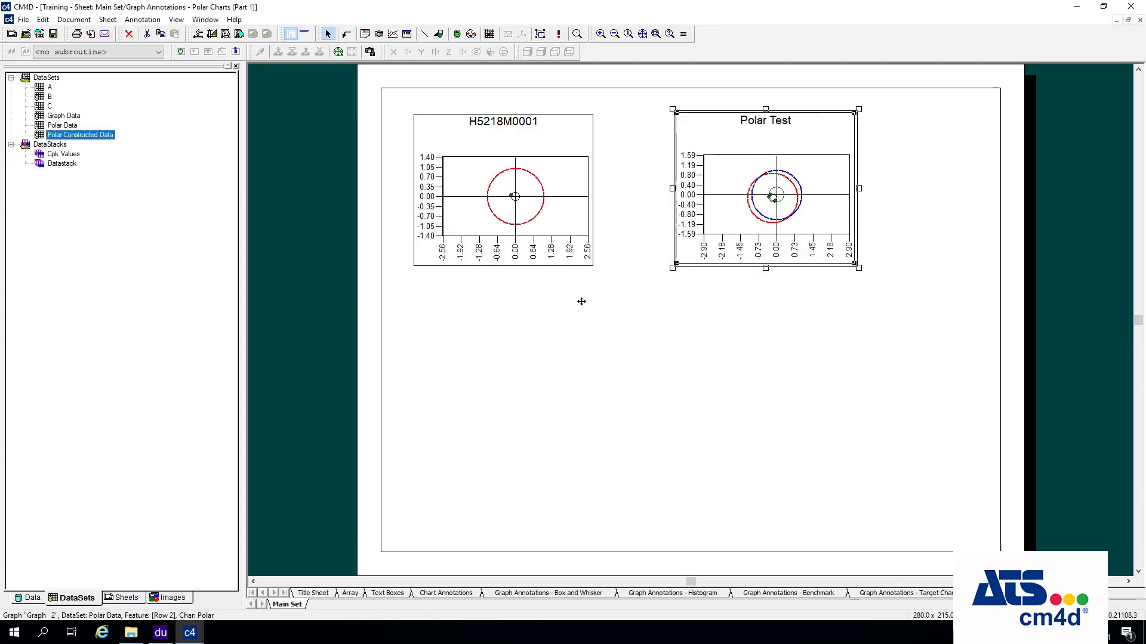
# - Change the Polar Test graph's data source to the Polar Constructed Data dataset, keeping row 2
pyautogui.rightClick(755, 148)
pyautogui.click(782, 167)
pyautogui.click(500, 164)
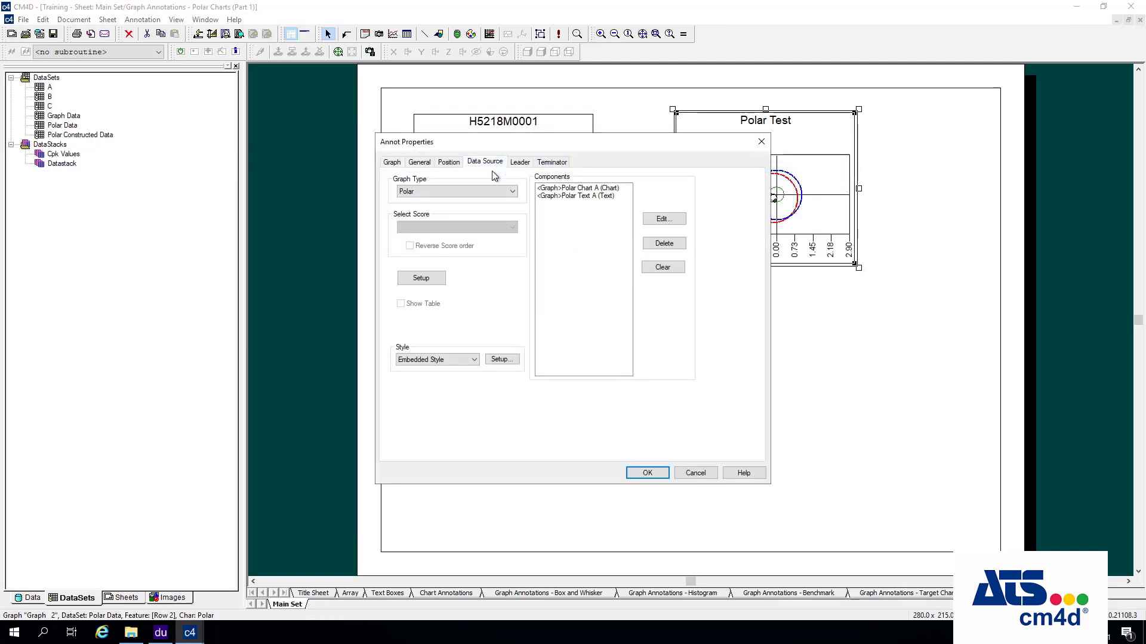
pyautogui.click(747, 199)
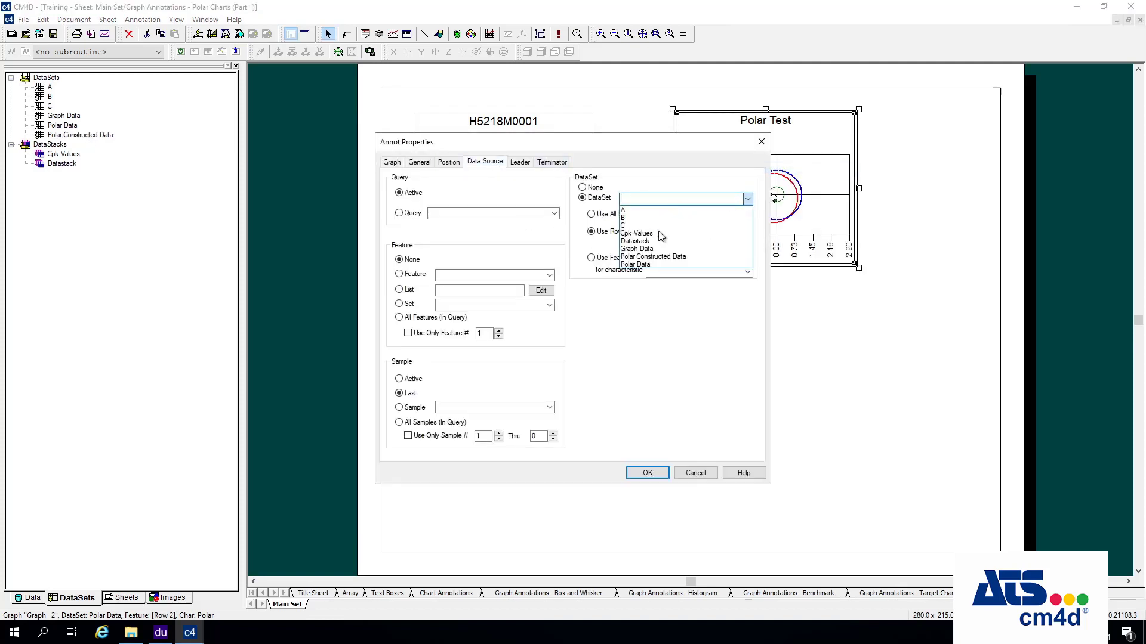
pyautogui.click(655, 256)
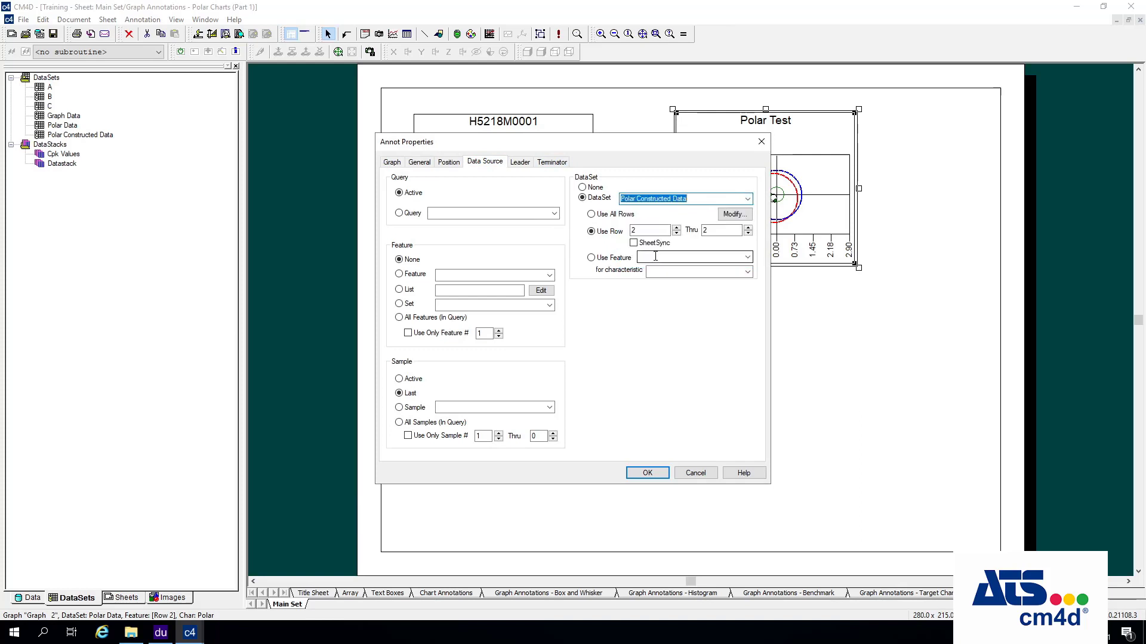
pyautogui.click(647, 472)
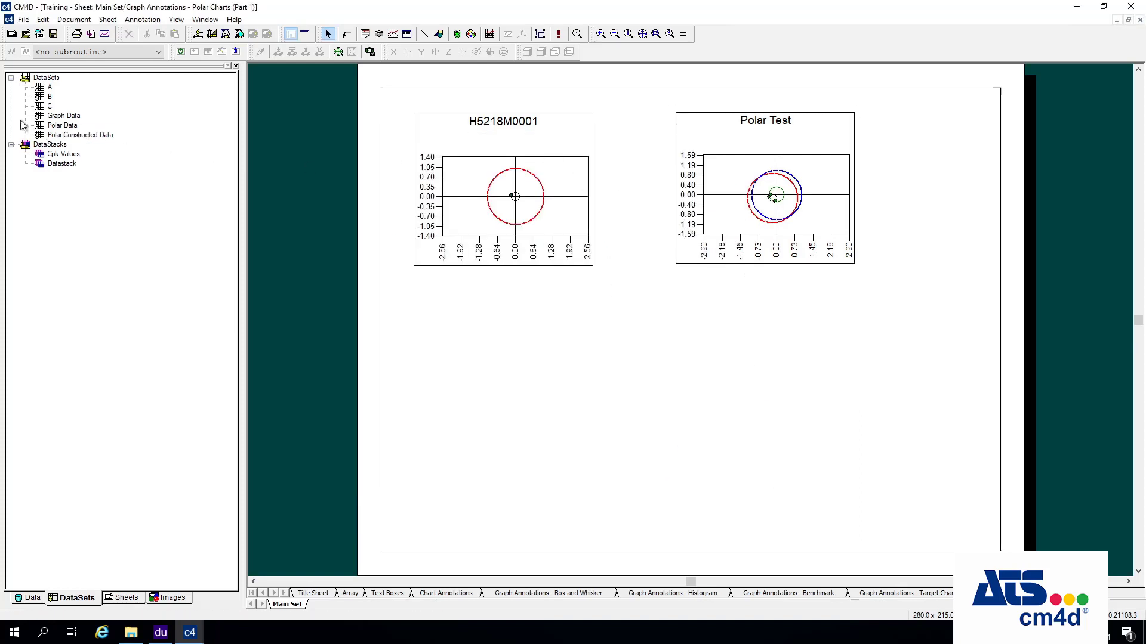
# - Extend the Polar Data dataset's sample selection beyond the last sample and inspect the H5218M0001 graph up close
pyautogui.click(75, 126)
pyautogui.doubleClick(70, 127)
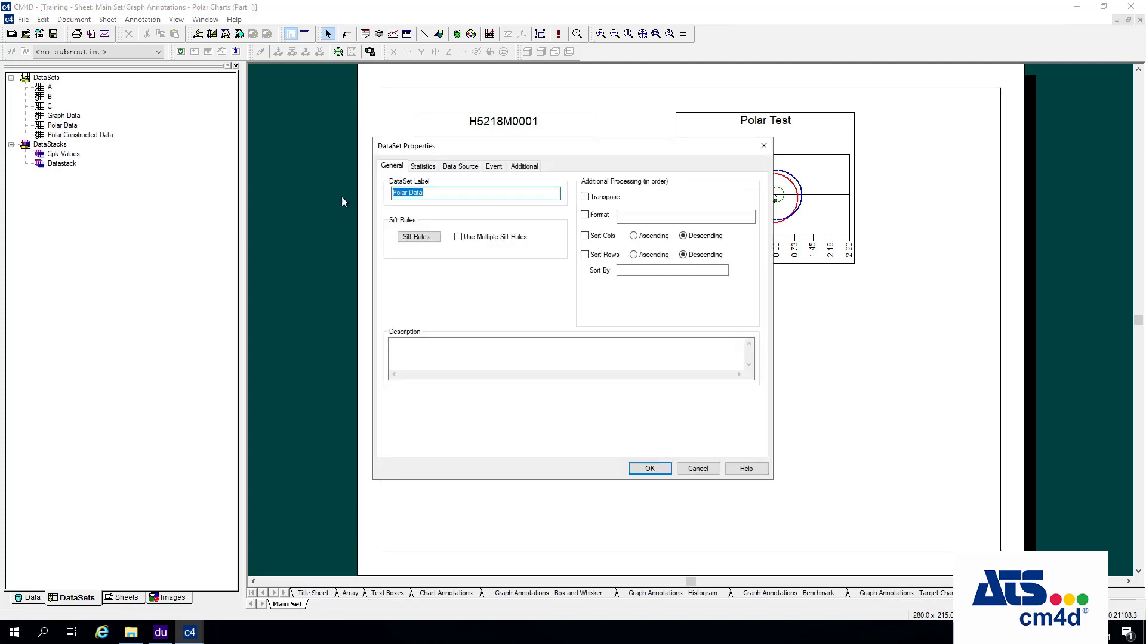
pyautogui.click(468, 167)
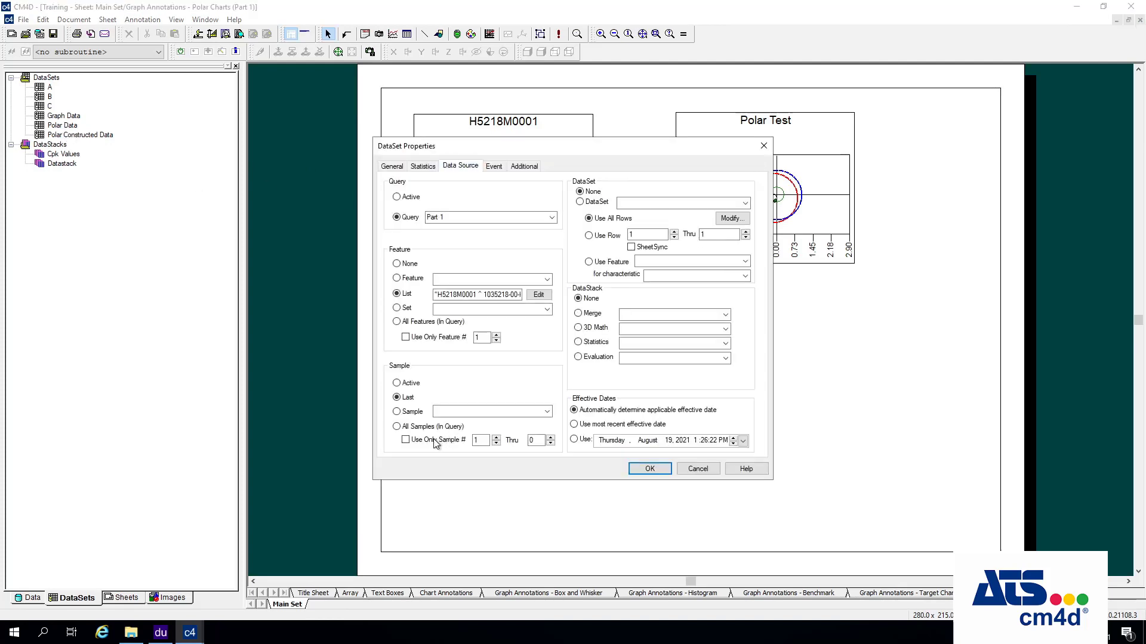
pyautogui.click(651, 468)
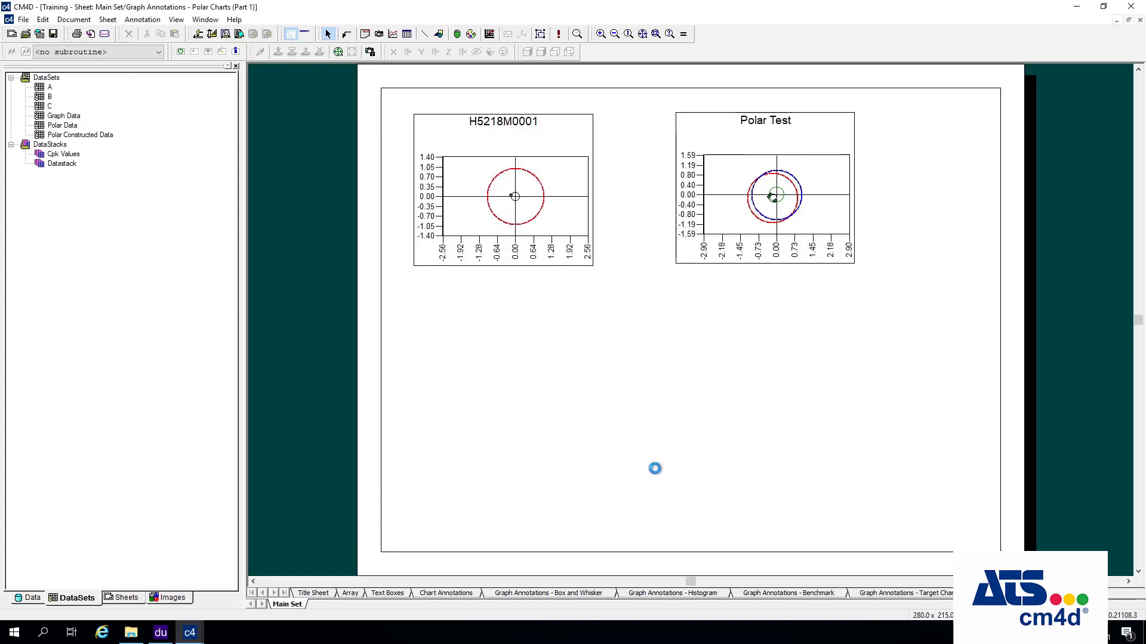
pyautogui.click(563, 127)
pyautogui.click(656, 34)
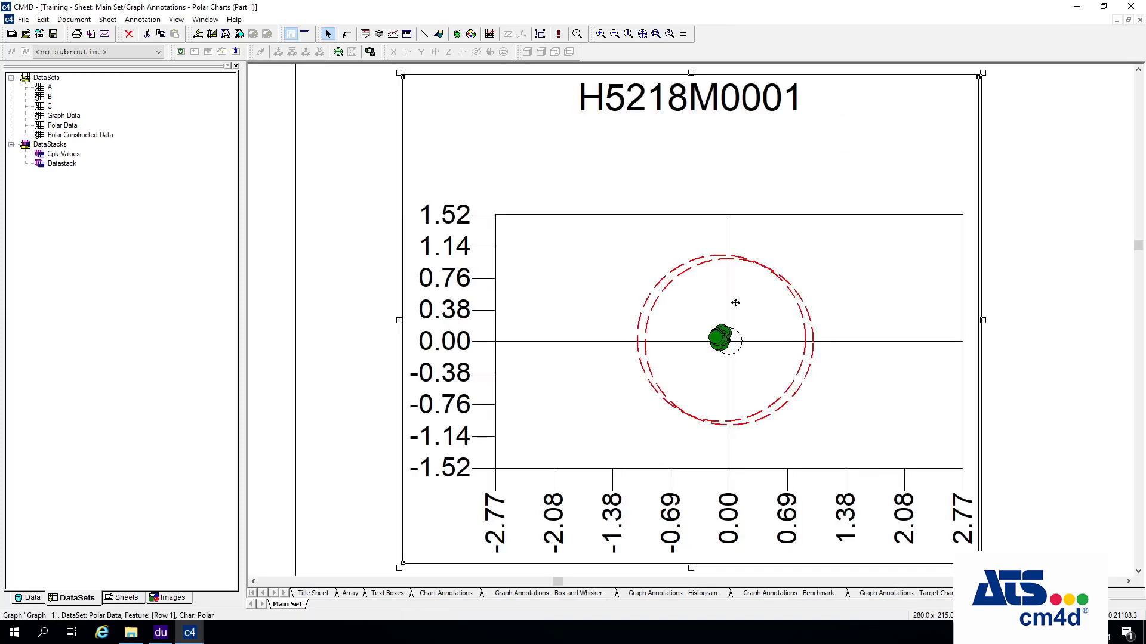
pyautogui.click(643, 34)
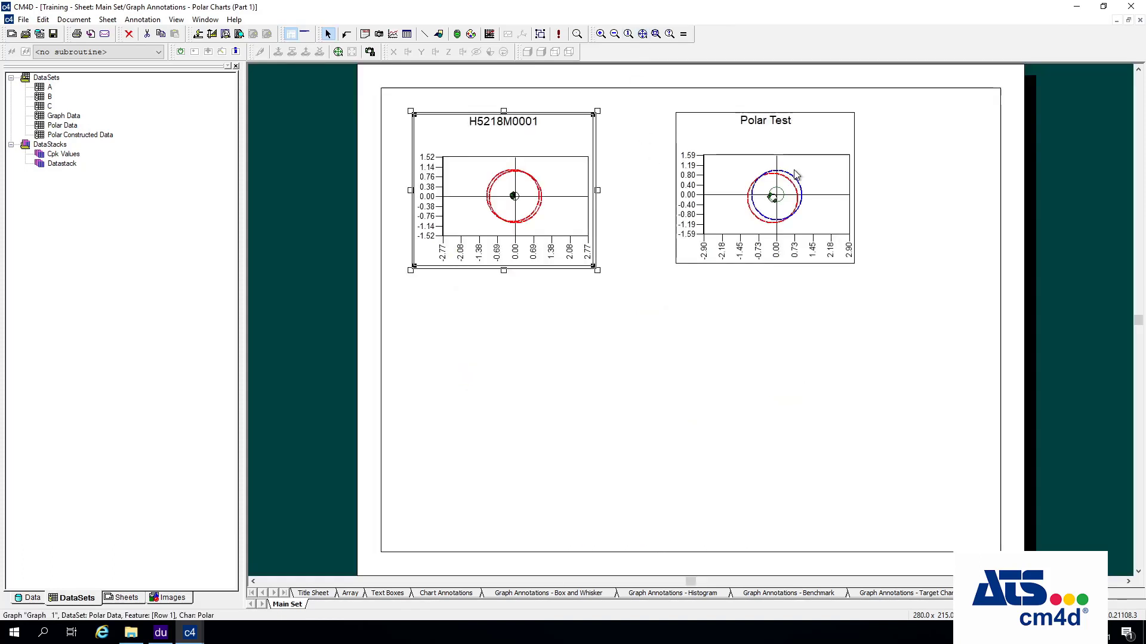
# - Set the Polar Constructed Data dataset to all samples in the query, limited to samples 1 through 2, and inspect the Polar Test graph
pyautogui.click(792, 169)
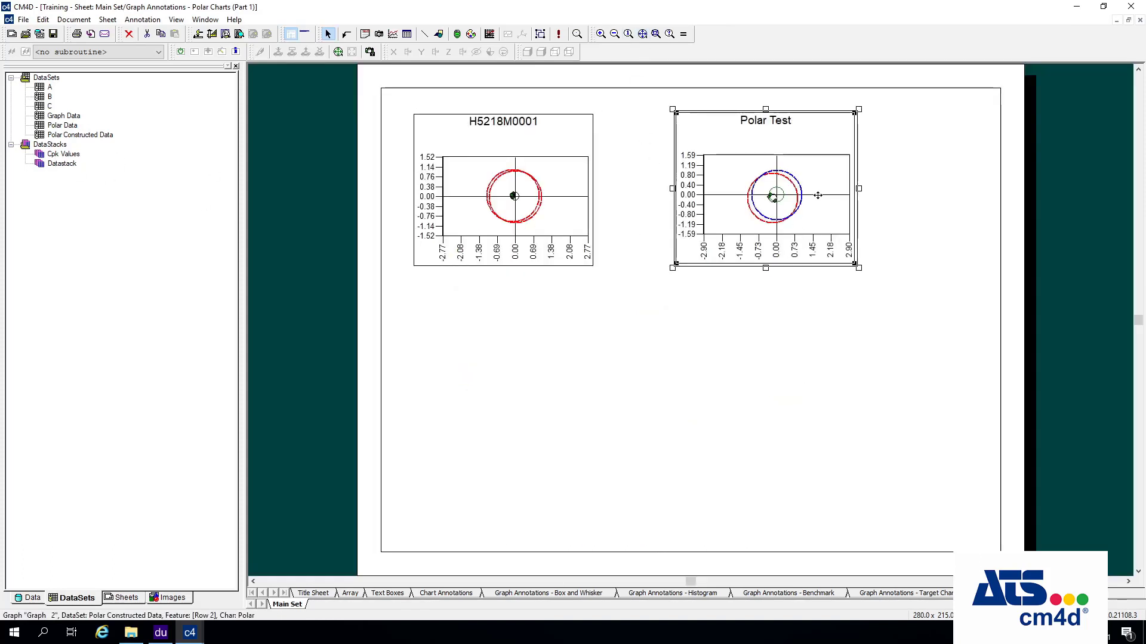
pyautogui.click(74, 137)
pyautogui.doubleClick(75, 139)
pyautogui.click(460, 165)
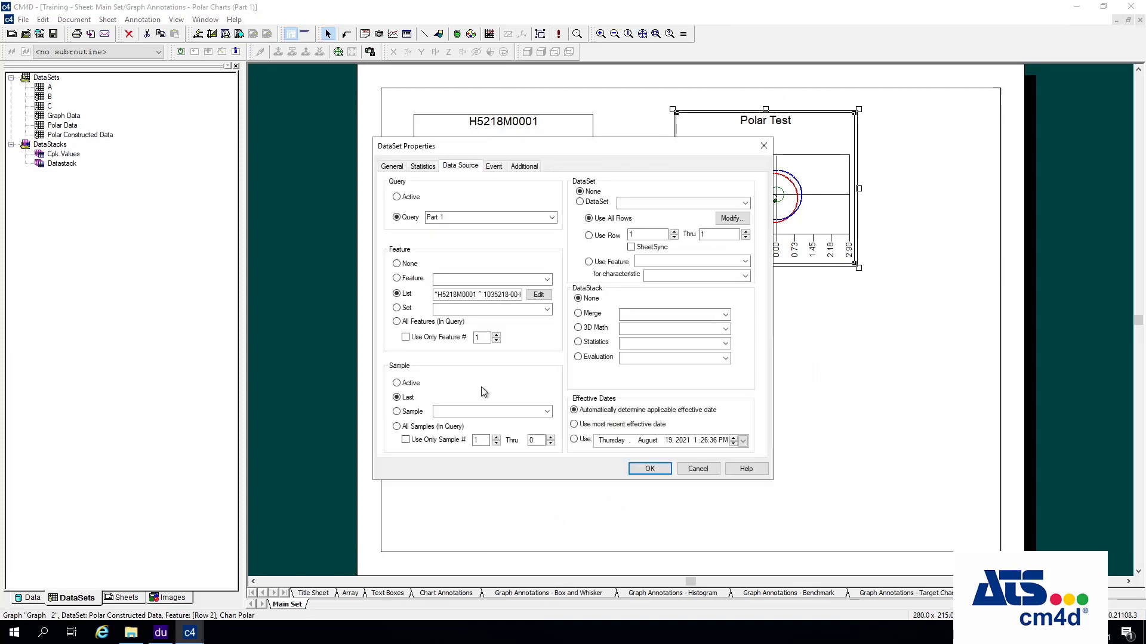
pyautogui.click(415, 428)
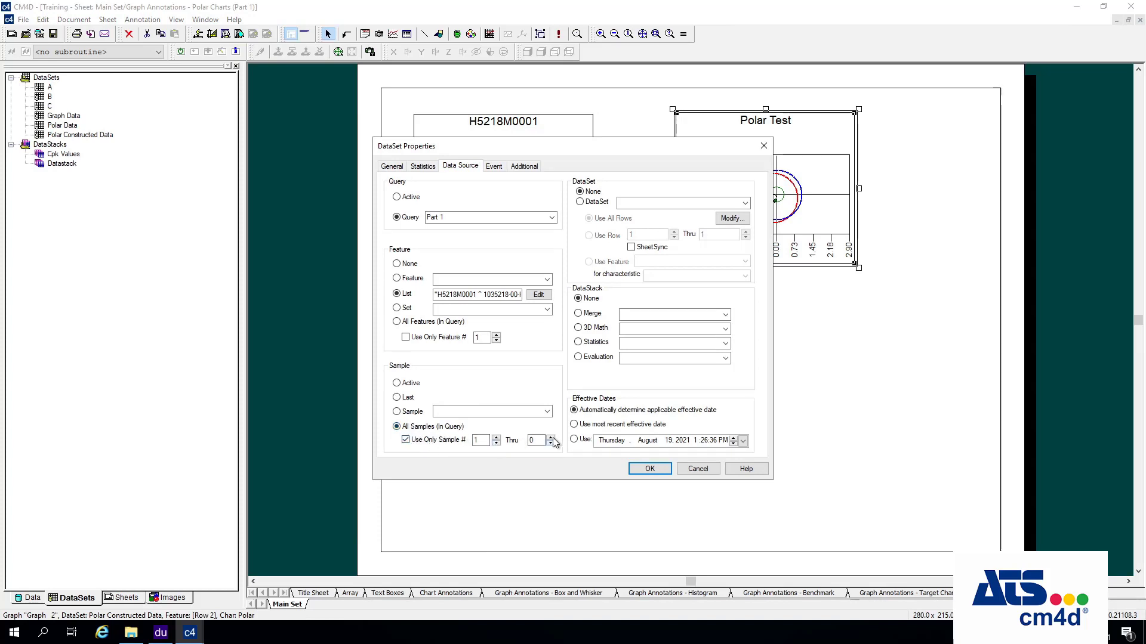
pyautogui.click(653, 470)
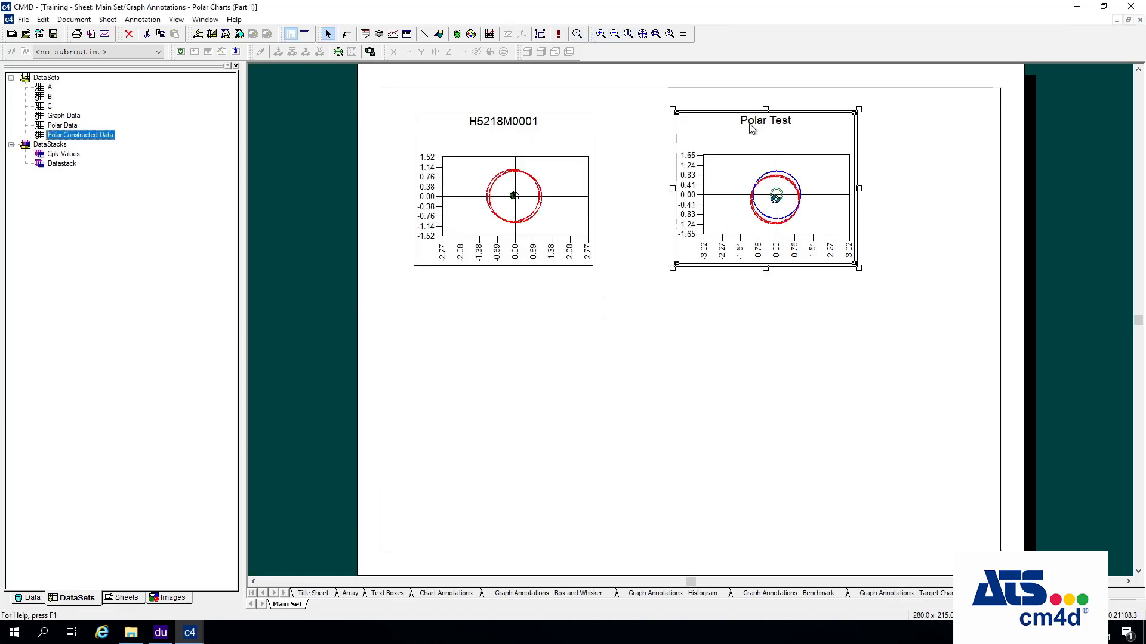
pyautogui.click(656, 34)
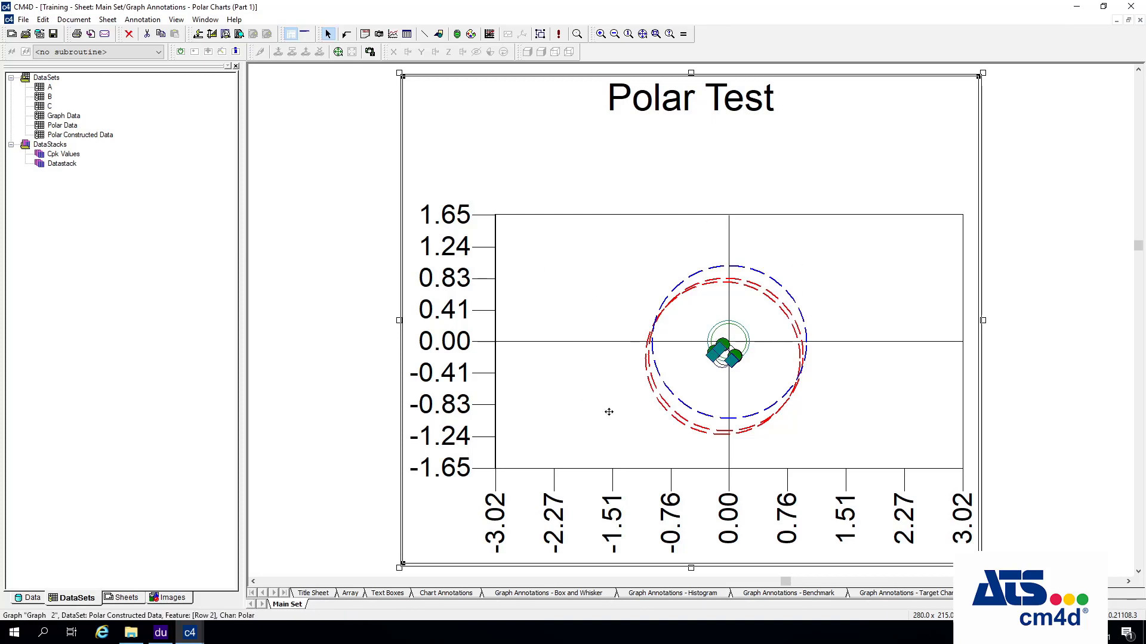
# - Remove the sample number limit from the Polar Constructed Data dataset so it uses all samples in the query
pyautogui.doubleClick(92, 136)
pyautogui.click(461, 166)
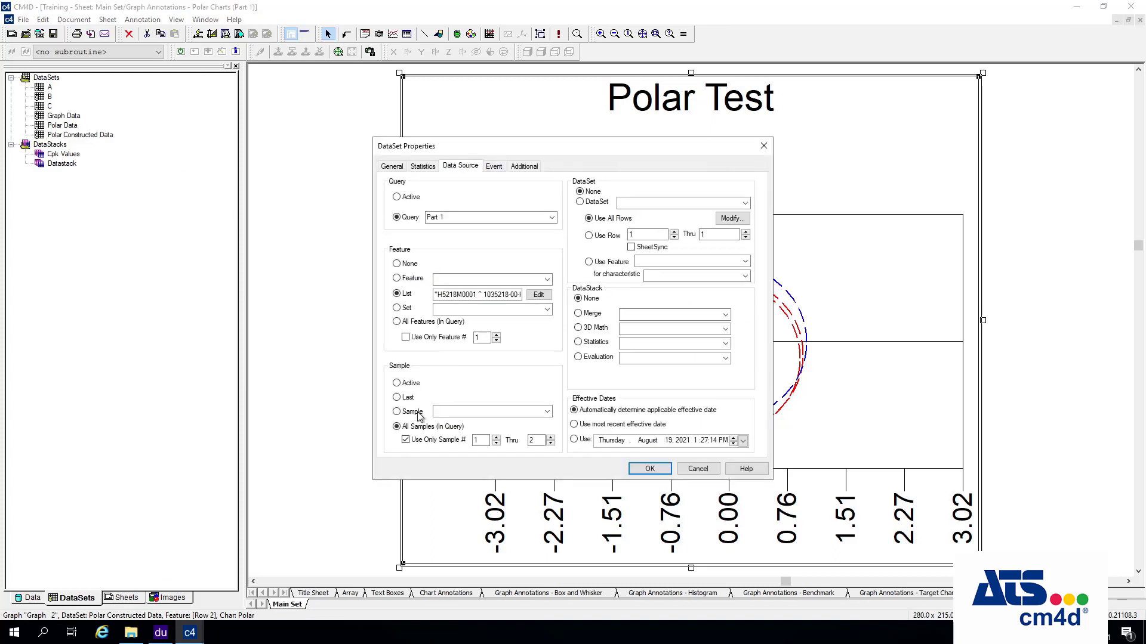
pyautogui.click(406, 440)
pyautogui.click(649, 469)
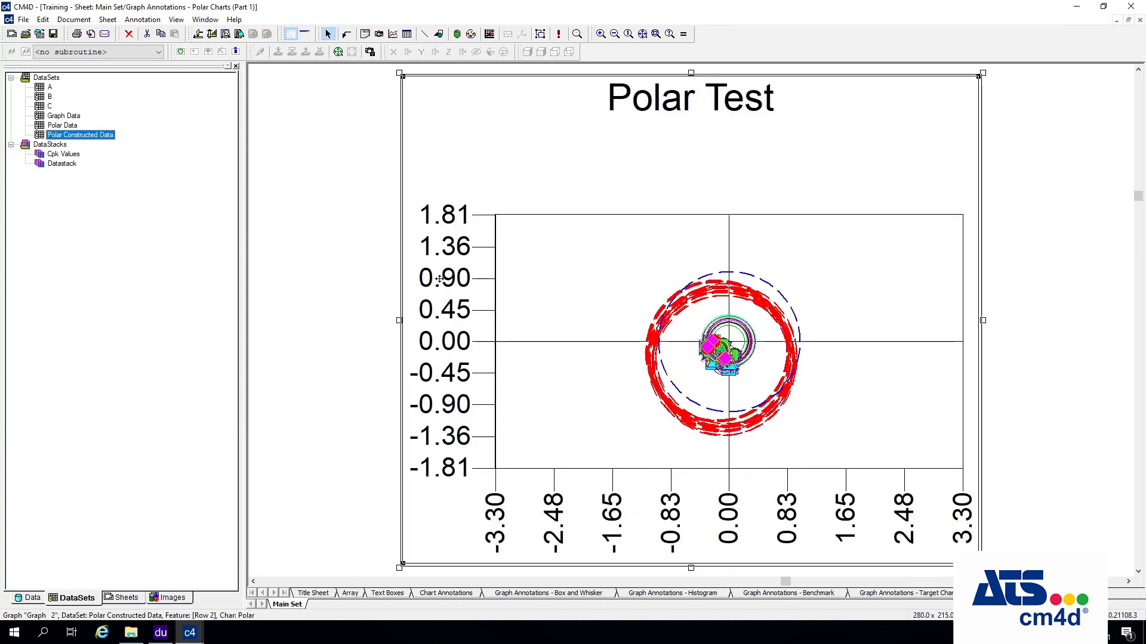
# - Set the Polar Constructed Data dataset to use only the last sample
pyautogui.doubleClick(95, 137)
pyautogui.click(459, 166)
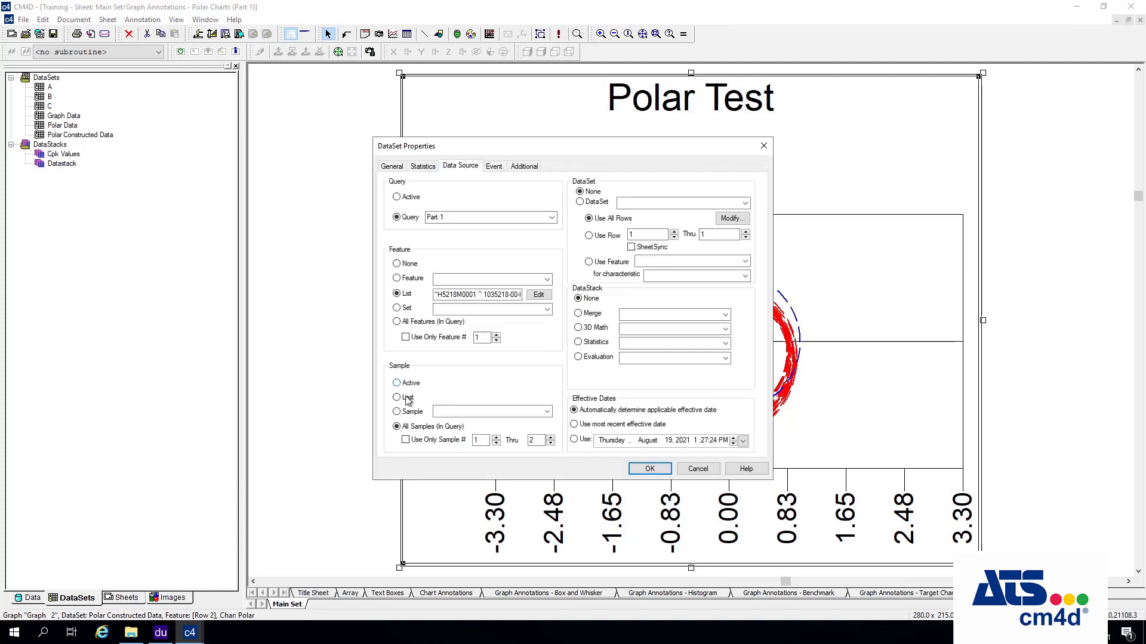
pyautogui.click(648, 470)
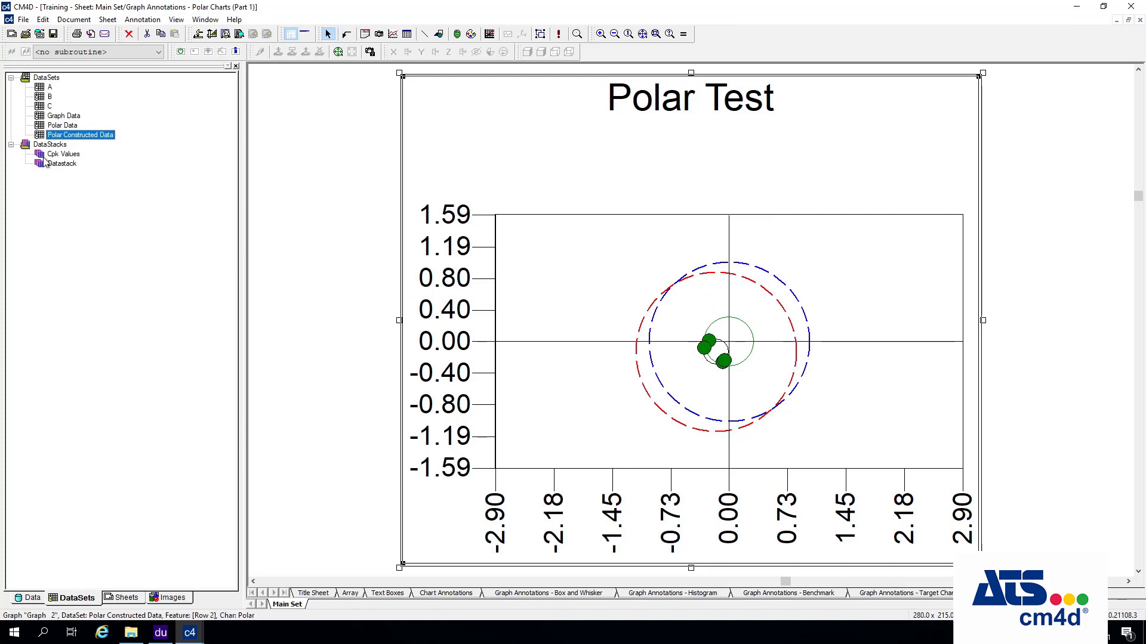
# - Set the Polar Constructed Data dataset to use the specific sample dated 06/30/15 09:38:38
pyautogui.doubleClick(86, 136)
pyautogui.click(459, 166)
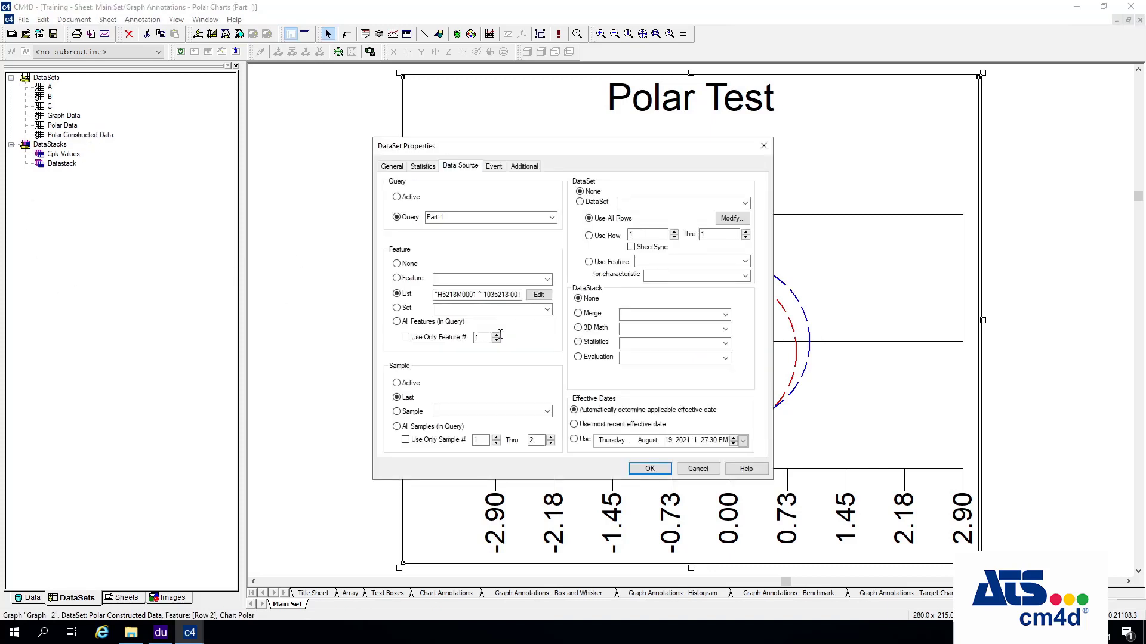
pyautogui.click(546, 412)
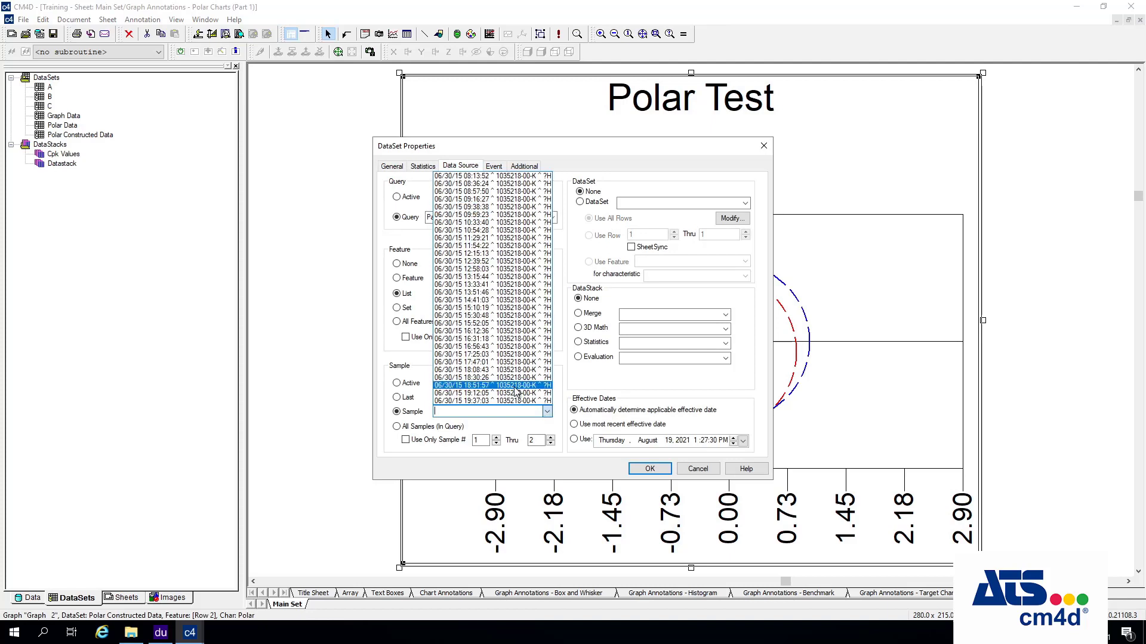
pyautogui.click(504, 207)
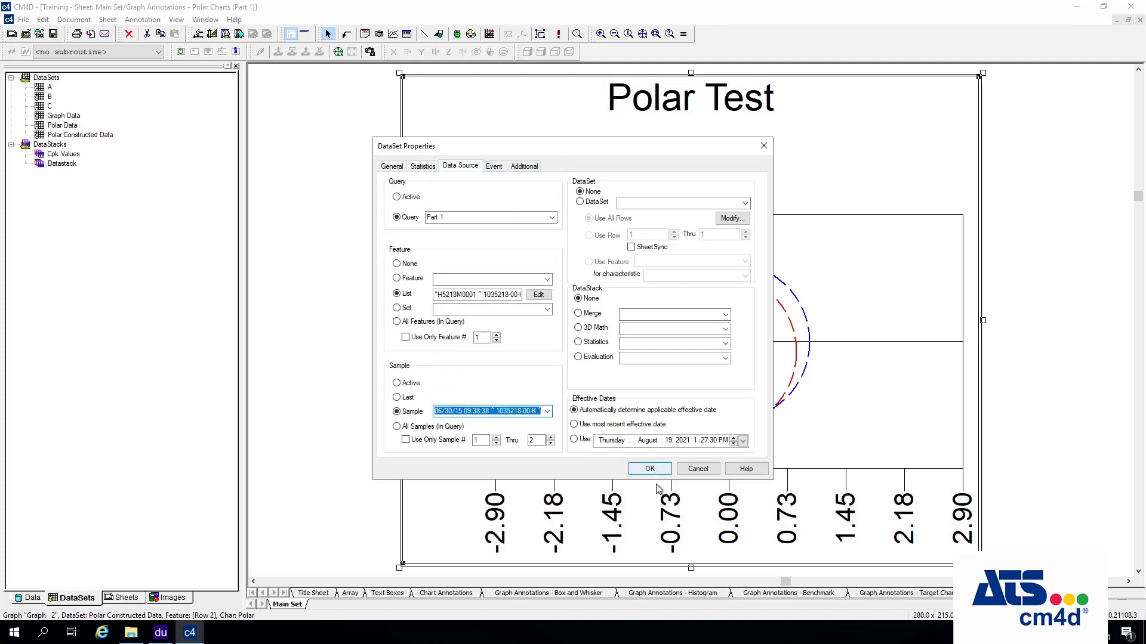
pyautogui.click(656, 468)
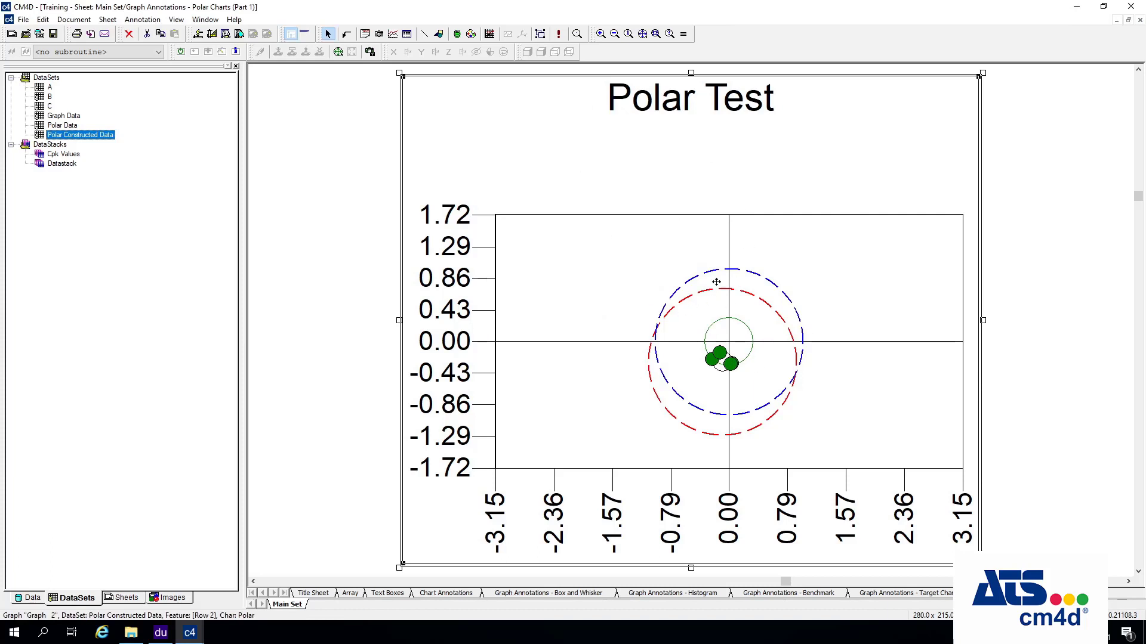
# - Deselect the Polar Test graph, view the Target Charts sheet for comparison and return to the Polar Charts sheet
pyautogui.click(642, 34)
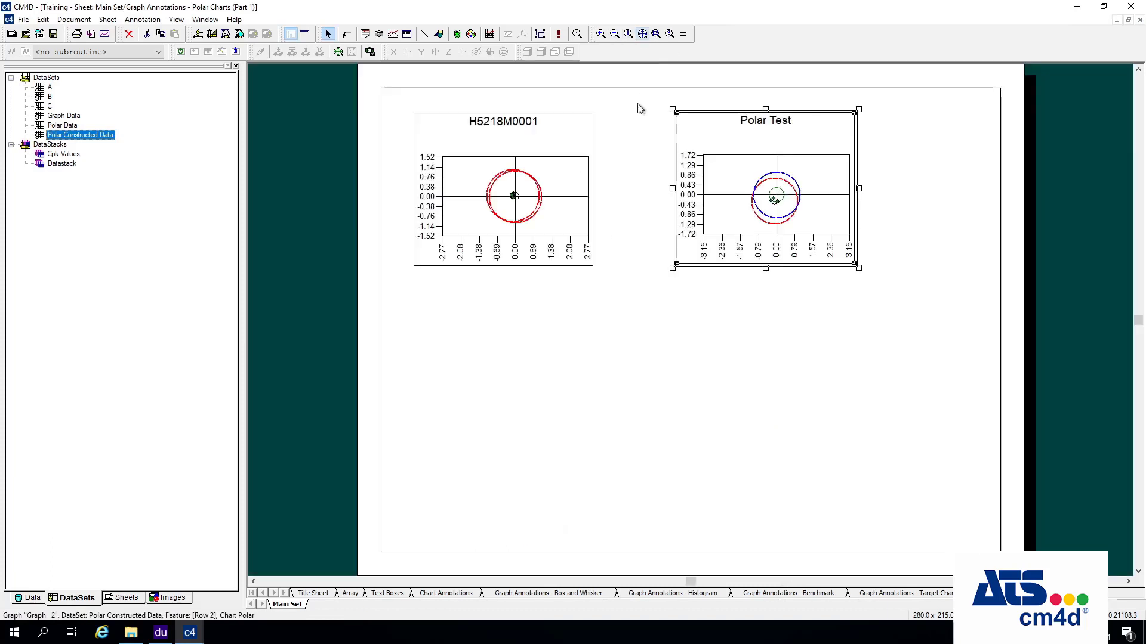
pyautogui.click(697, 373)
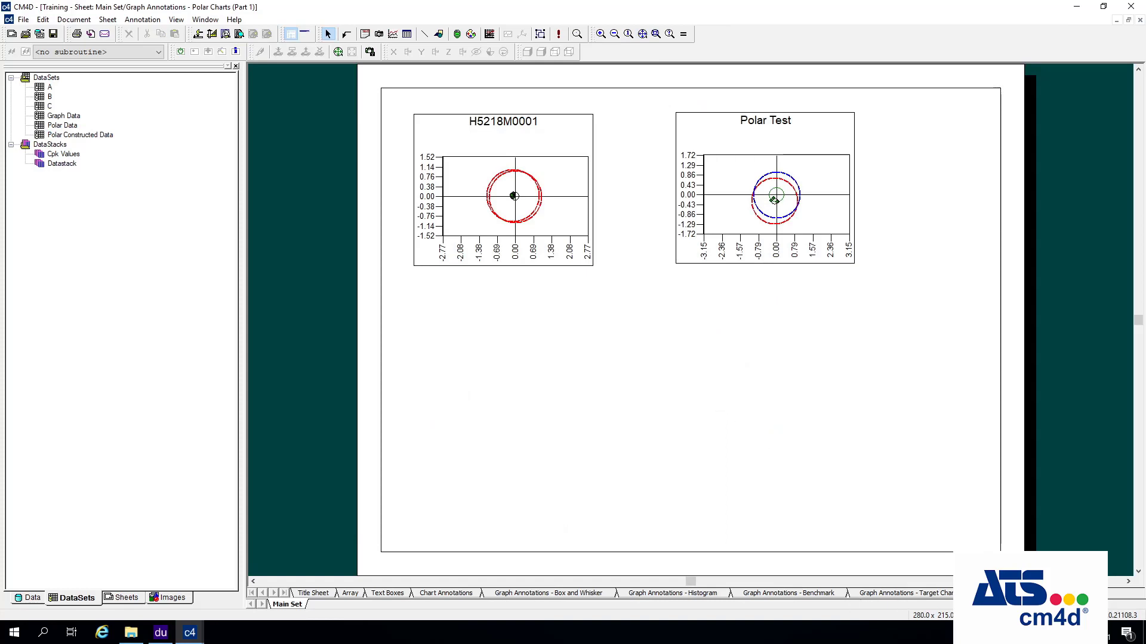
pyautogui.click(921, 594)
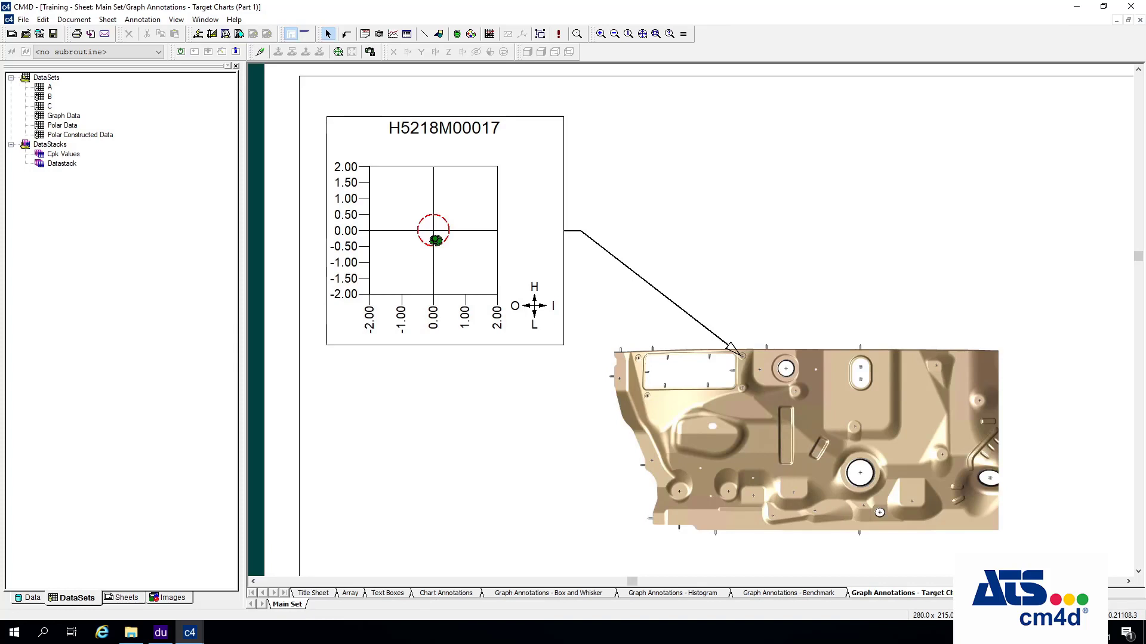
pyautogui.click(1025, 593)
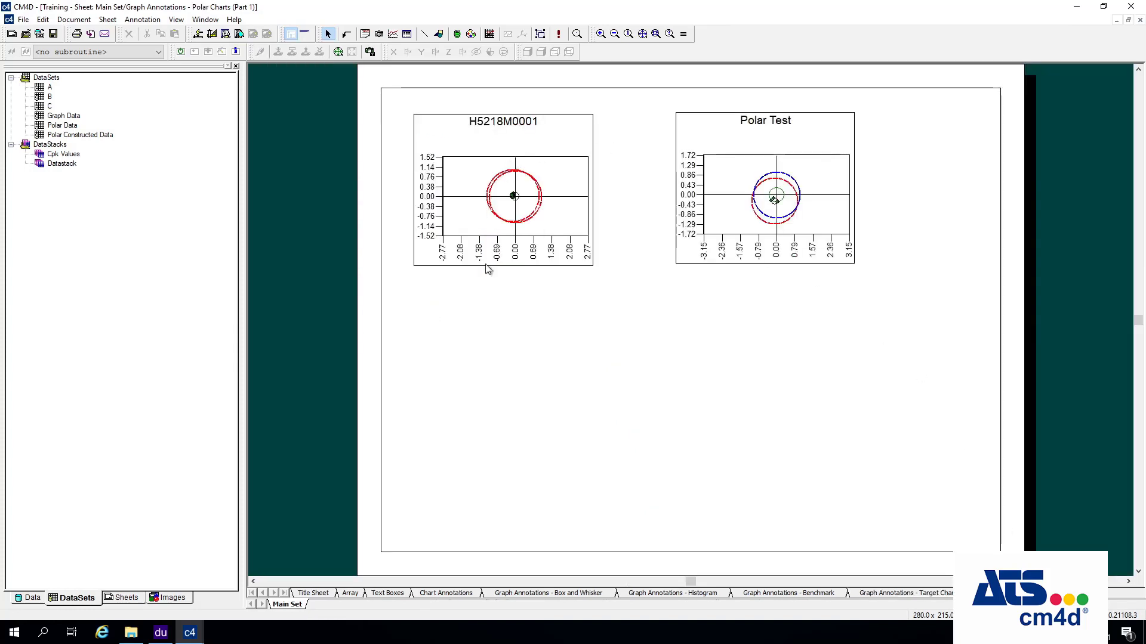